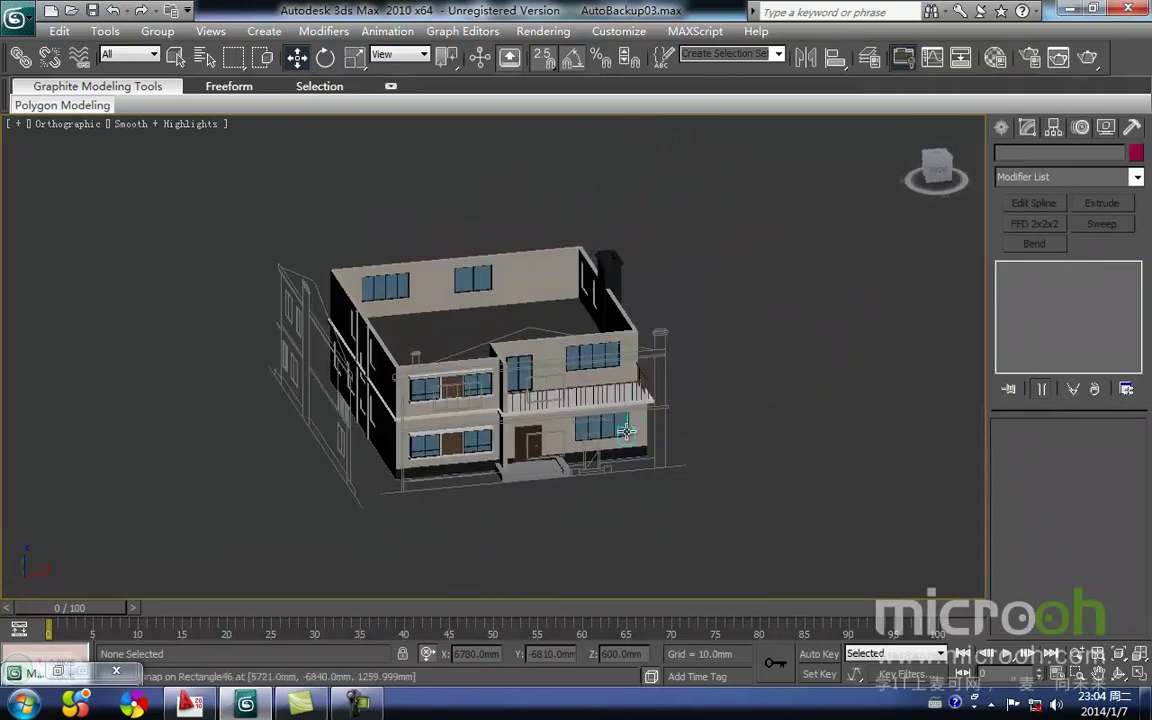
Examine the roof and eaves outline in the front elevation and the building's footprint in the top view
{"action": "key", "text": "f"}
{"action": "key", "text": "z"}
{"action": "scroll", "coordinate": [512, 437], "scroll_direction": "down", "scroll_amount": 3}
{"action": "scroll", "coordinate": [470, 303], "scroll_direction": "up", "scroll_amount": 5}
{"action": "mouse_move", "coordinate": [370, 266]}
{"action": "middle_mouse_down"}
{"action": "mouse_move", "coordinate": [388, 291]}
{"action": "mouse_move", "coordinate": [612, 370]}
{"action": "middle_mouse_up"}
{"action": "middle_click_drag", "start_coordinate": [381, 348], "coordinate": [346, 361]}
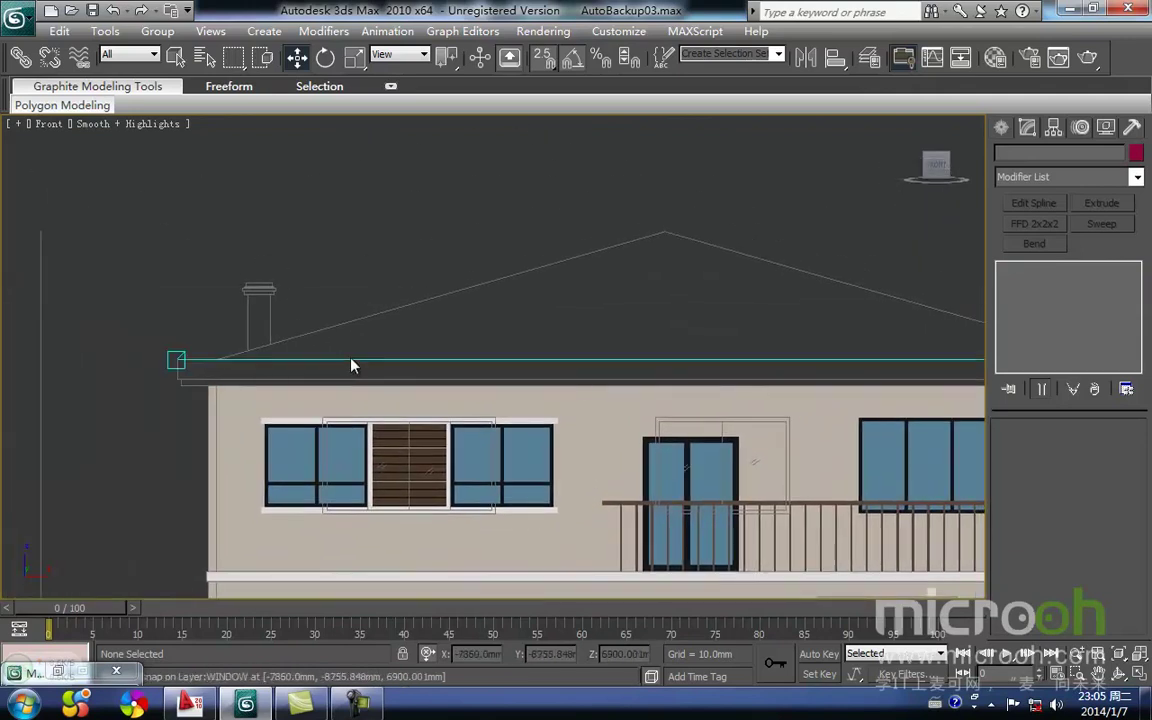
{"action": "key", "text": "t"}
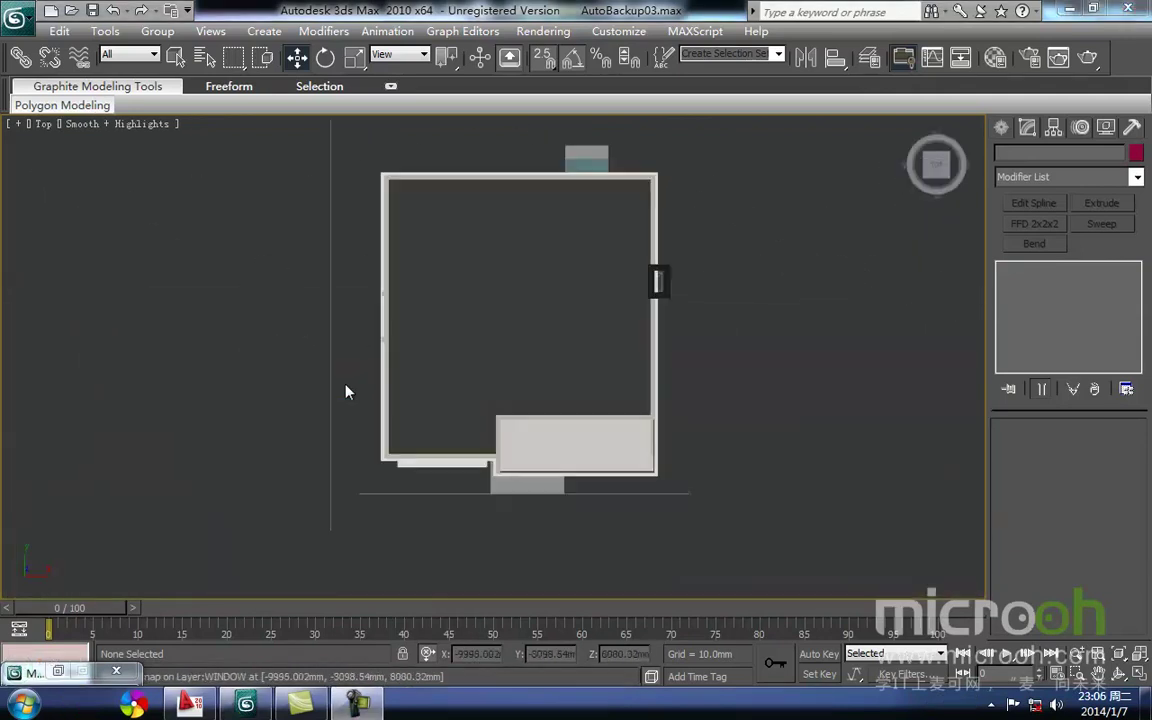
{"action": "mouse_move", "coordinate": [568, 319]}
{"action": "middle_mouse_down"}
{"action": "mouse_move", "coordinate": [564, 359]}
{"action": "mouse_move", "coordinate": [650, 395]}
{"action": "middle_mouse_up"}
Display the top view as wireframe, unhide the WD roof plan layer and hide the P1 floor plan layer
{"action": "key", "text": "F3"}
{"action": "left_click", "coordinate": [869, 57]}
{"action": "left_click_drag", "start_coordinate": [751, 160], "coordinate": [804, 163]}
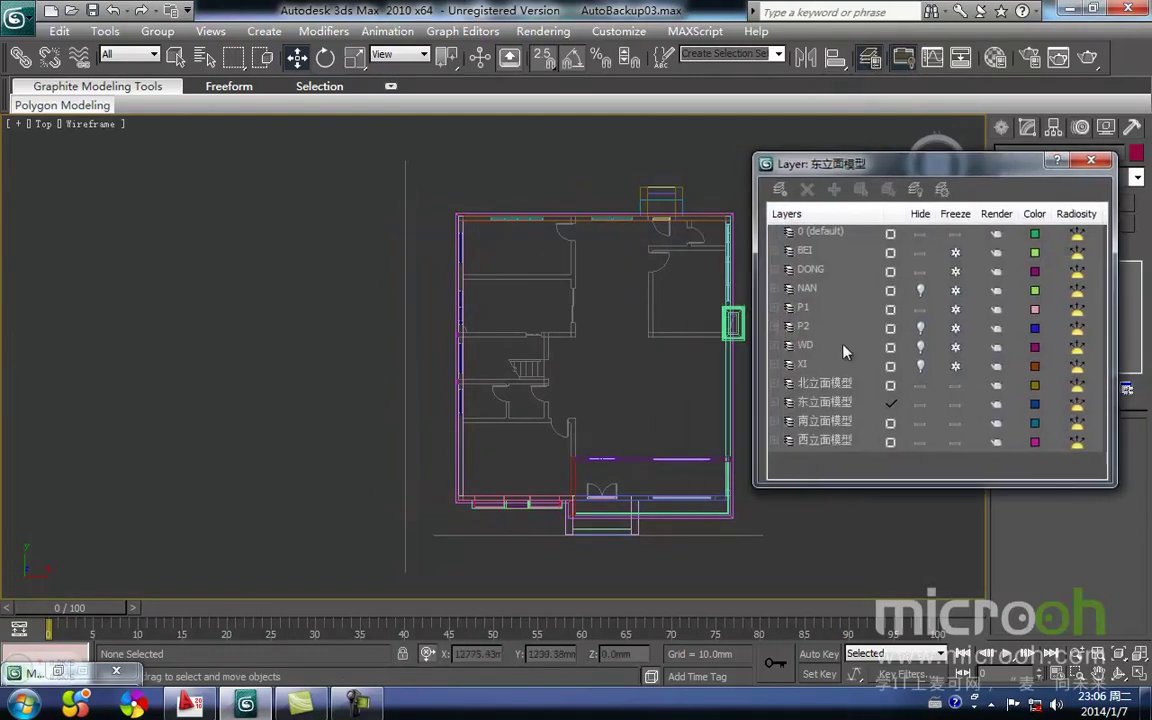
{"action": "left_click", "coordinate": [921, 348]}
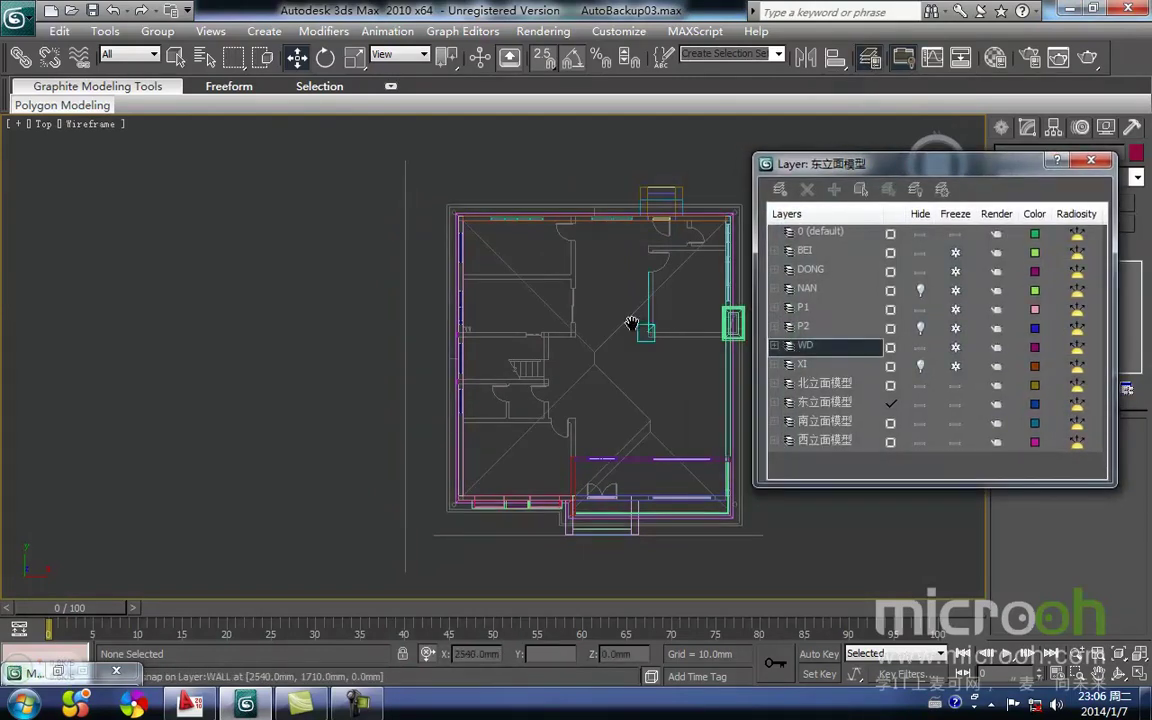
{"action": "middle_click_drag", "start_coordinate": [645, 328], "coordinate": [575, 353]}
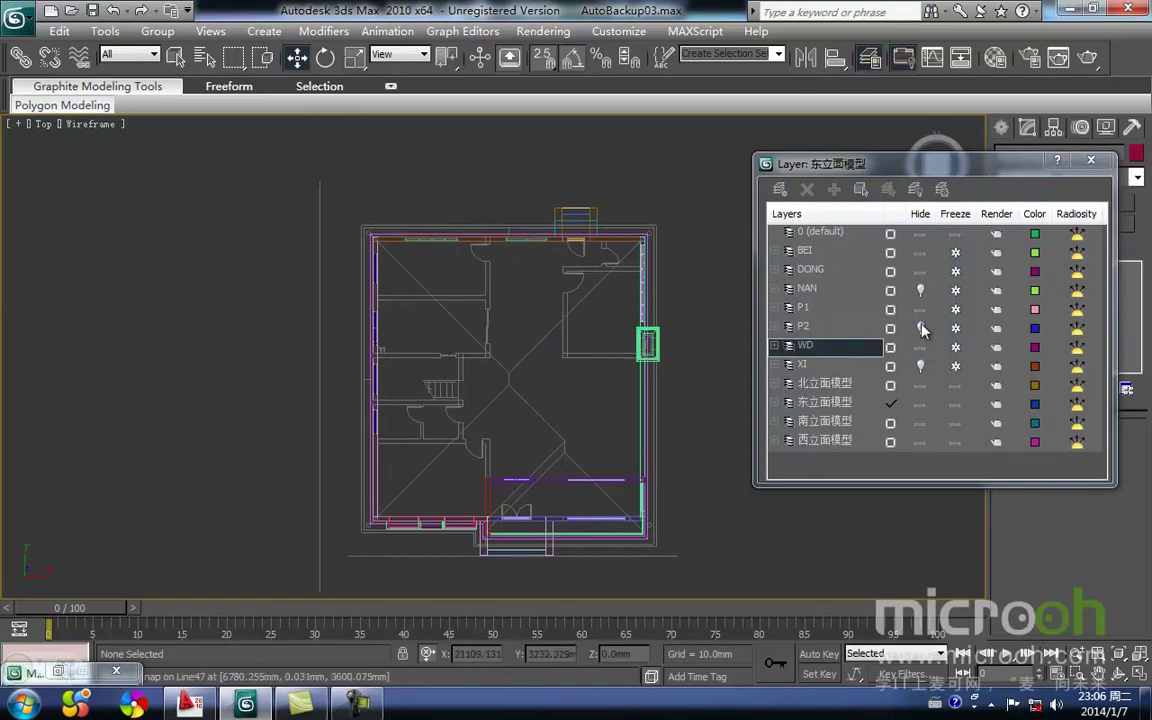
{"action": "left_click", "coordinate": [920, 310]}
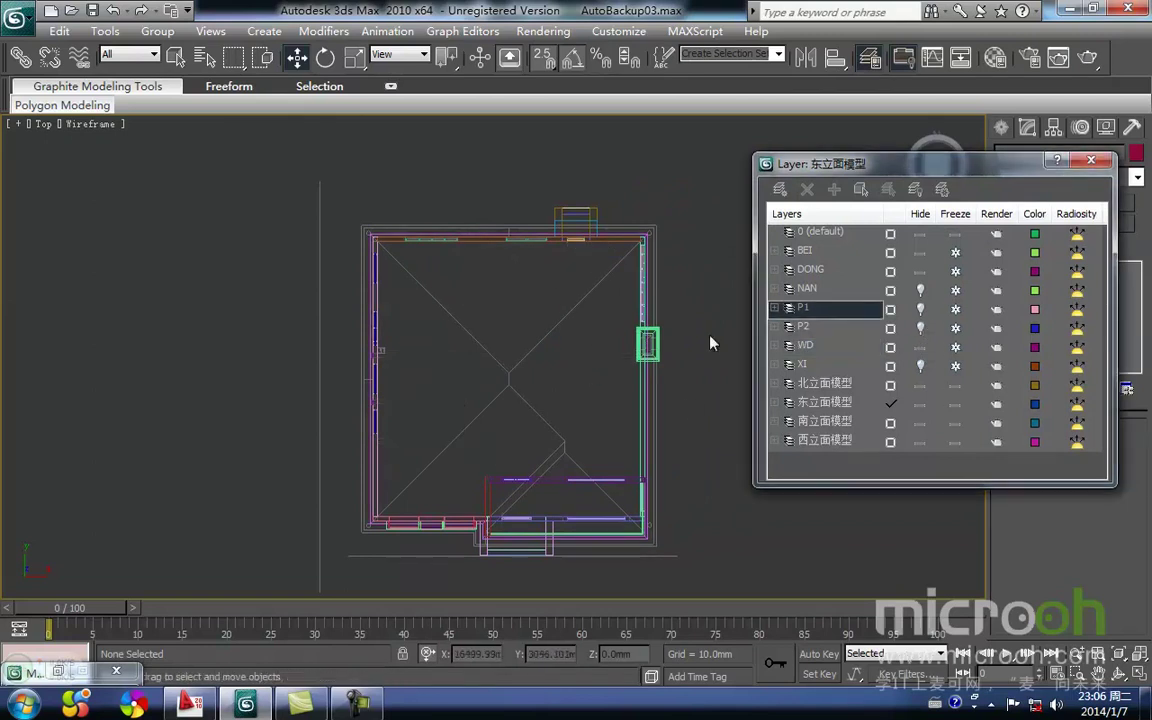
{"action": "left_click", "coordinate": [1091, 160]}
Examine the eaves profile and both ends of the roof overhang in the front elevation
{"action": "middle_click_drag", "start_coordinate": [524, 298], "coordinate": [490, 364]}
{"action": "key", "text": "f"}
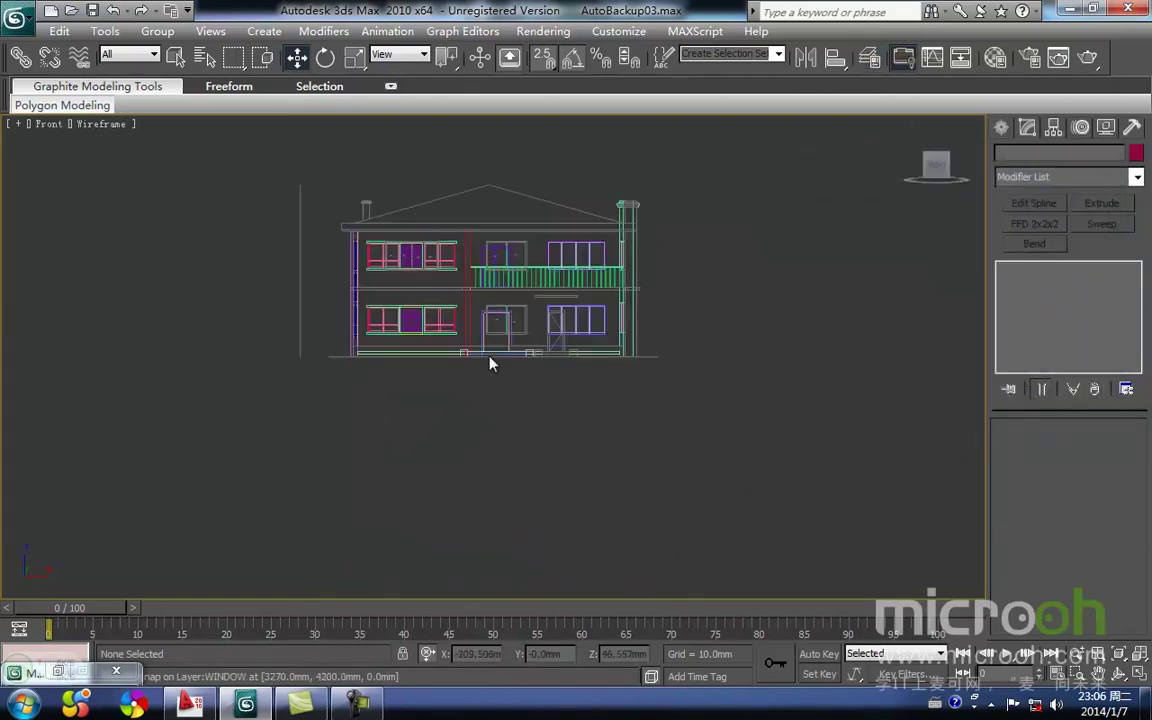
{"action": "scroll", "coordinate": [470, 303], "scroll_direction": "up", "scroll_amount": 5}
{"action": "mouse_move", "coordinate": [352, 239]}
{"action": "middle_mouse_down"}
{"action": "mouse_move", "coordinate": [324, 319]}
{"action": "mouse_move", "coordinate": [297, 328]}
{"action": "middle_mouse_up"}
{"action": "middle_click_drag", "start_coordinate": [170, 332], "coordinate": [342, 325]}
{"action": "scroll", "coordinate": [346, 327], "scroll_direction": "up", "scroll_amount": 2}
{"action": "scroll", "coordinate": [254, 345], "scroll_direction": "up", "scroll_amount": 3}
{"action": "middle_click_drag", "start_coordinate": [254, 345], "coordinate": [315, 414]}
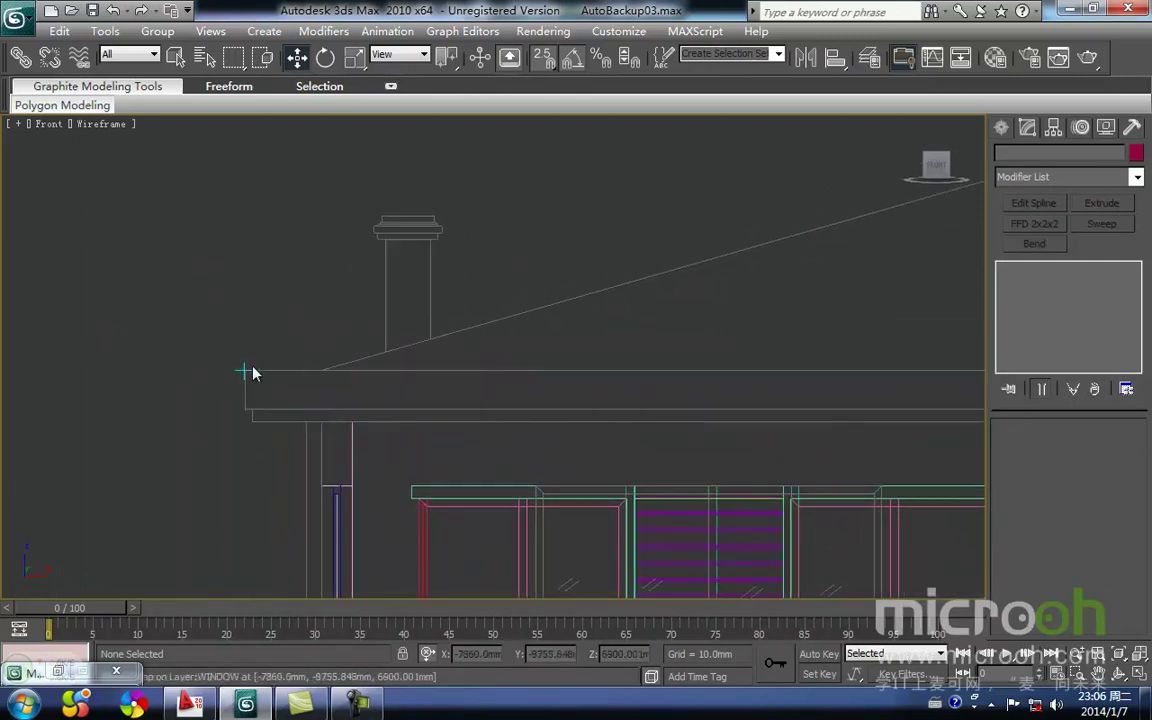
{"action": "scroll", "coordinate": [280, 362], "scroll_direction": "down", "scroll_amount": 5}
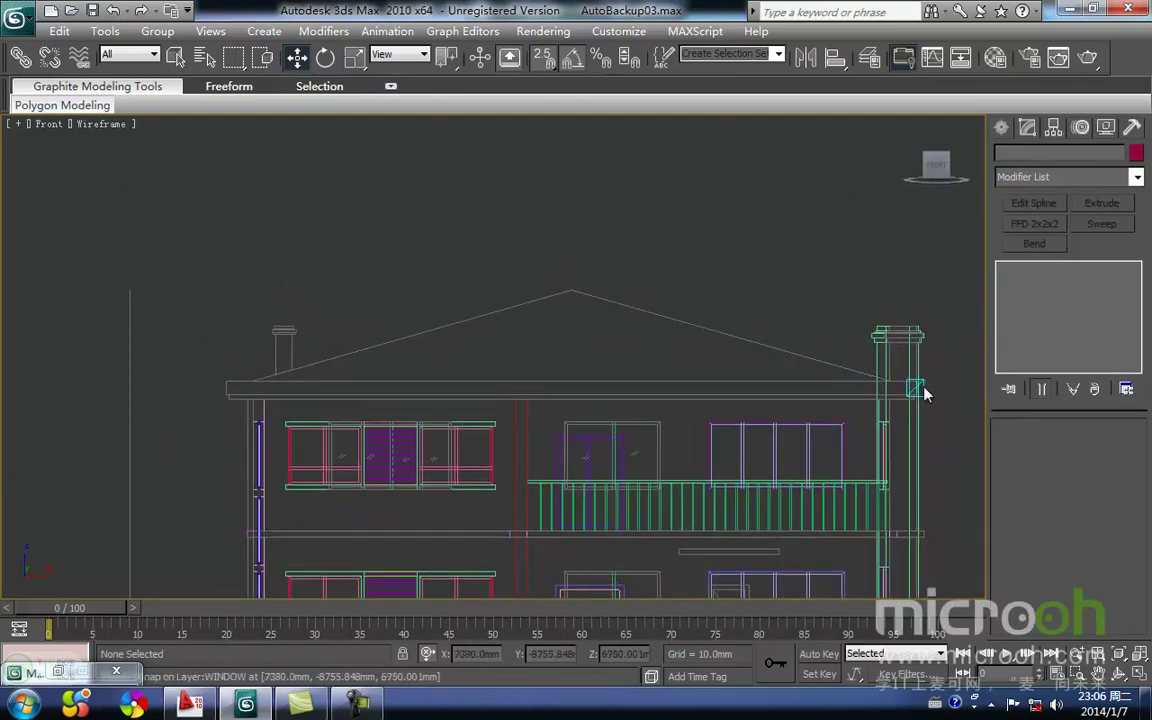
{"action": "middle_click_drag", "start_coordinate": [738, 370], "coordinate": [562, 417]}
Compare the ridge and hip lines of the roof plan with the roof slopes in the front elevation
{"action": "key", "text": "t"}
{"action": "scroll", "coordinate": [625, 352], "scroll_direction": "down", "scroll_amount": 5}
{"action": "scroll", "coordinate": [590, 360], "scroll_direction": "up", "scroll_amount": 5}
{"action": "scroll", "coordinate": [562, 417], "scroll_direction": "down", "scroll_amount": 2}
{"action": "mouse_move", "coordinate": [545, 281]}
{"action": "middle_mouse_down"}
{"action": "mouse_move", "coordinate": [493, 351]}
{"action": "mouse_move", "coordinate": [504, 307]}
{"action": "middle_mouse_up"}
{"action": "middle_click_drag", "start_coordinate": [514, 442], "coordinate": [525, 334]}
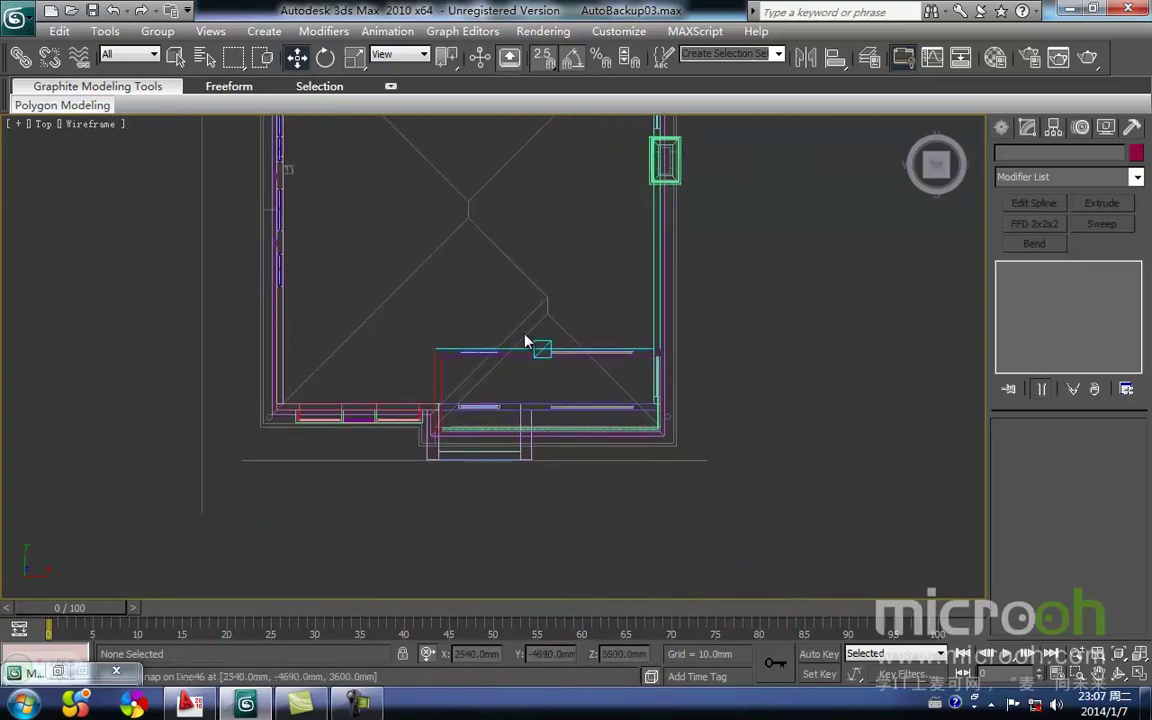
{"action": "key", "text": "f"}
{"action": "middle_click_drag", "start_coordinate": [517, 260], "coordinate": [455, 345]}
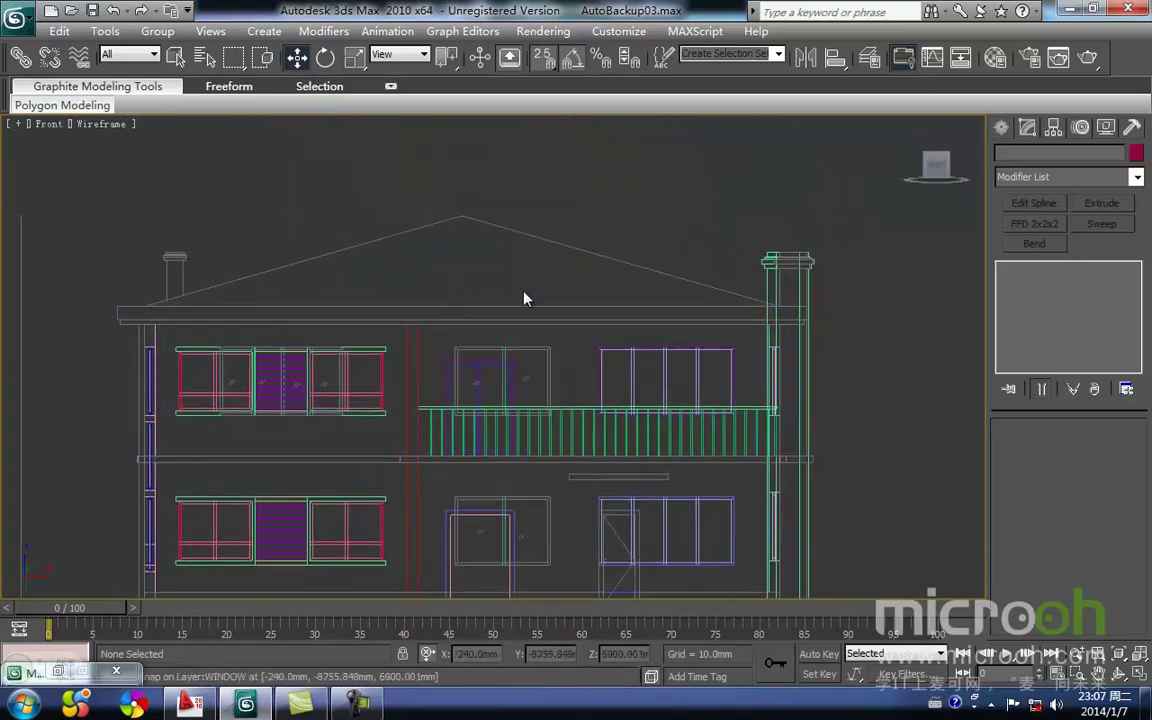
{"action": "scroll", "coordinate": [545, 296], "scroll_direction": "down", "scroll_amount": 4}
{"action": "scroll", "coordinate": [483, 321], "scroll_direction": "up", "scroll_amount": 4}
{"action": "middle_click_drag", "start_coordinate": [495, 280], "coordinate": [489, 337]}
{"action": "scroll", "coordinate": [489, 337], "scroll_direction": "down", "scroll_amount": 2}
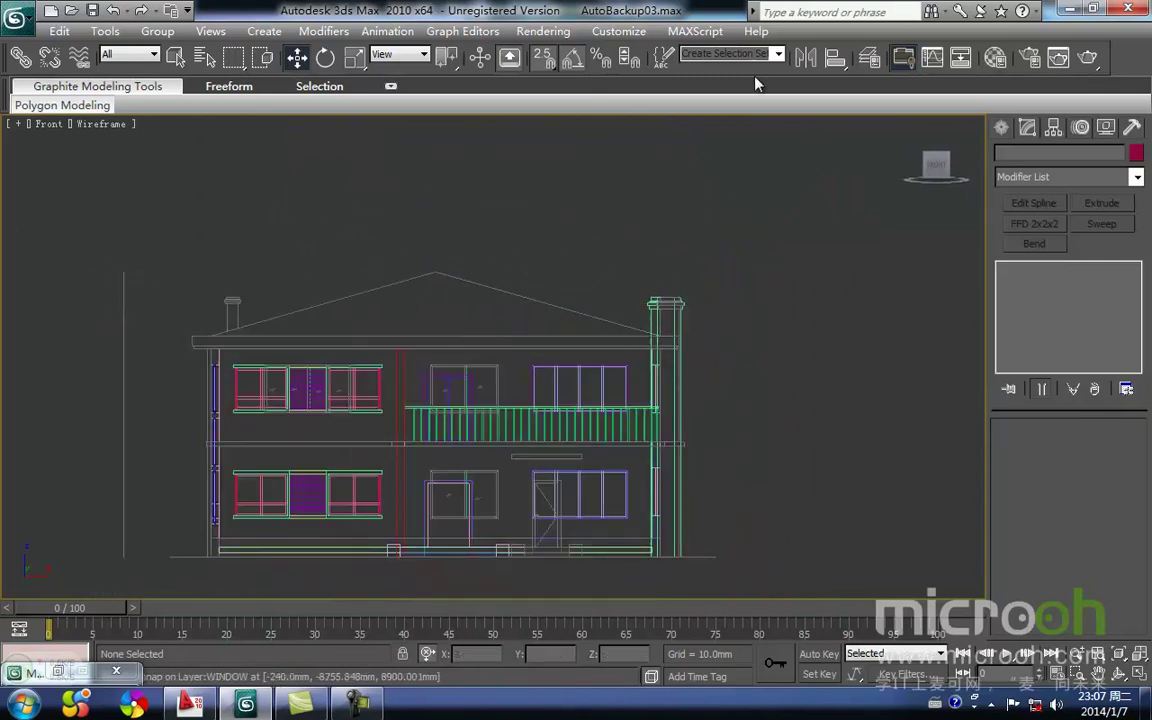
Unhide the NAN elevation layer and hide the BEI elevation layer
{"action": "left_click", "coordinate": [869, 57]}
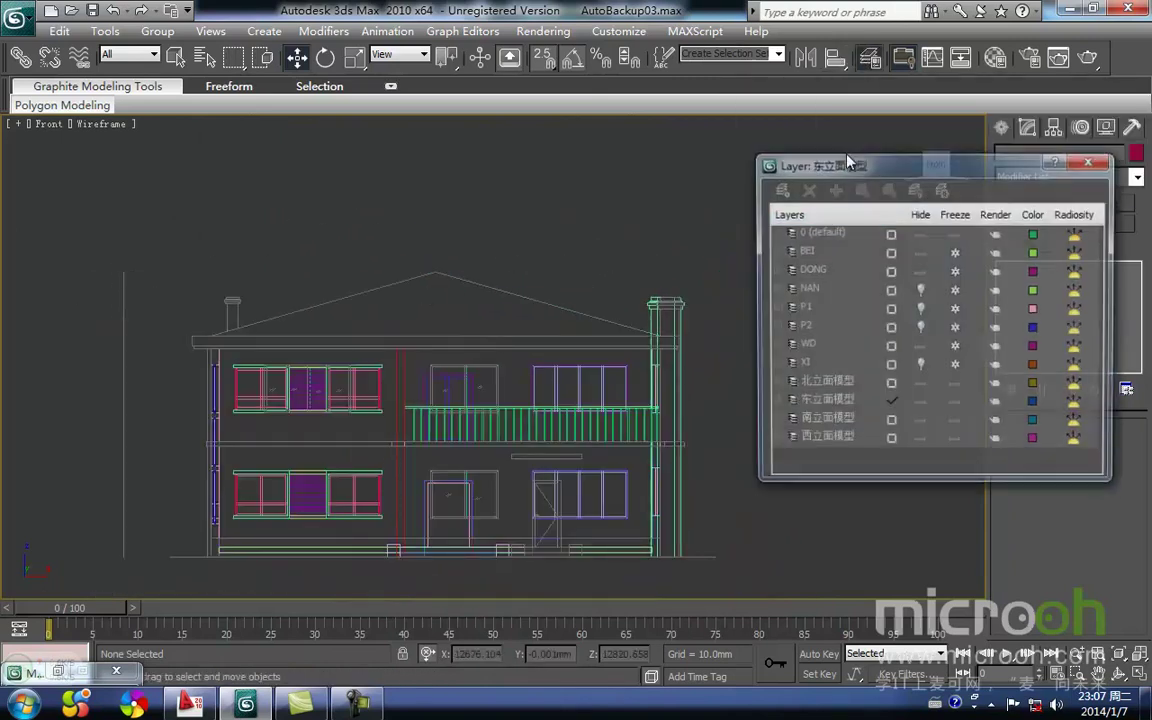
{"action": "left_click_drag", "start_coordinate": [884, 172], "coordinate": [841, 169]}
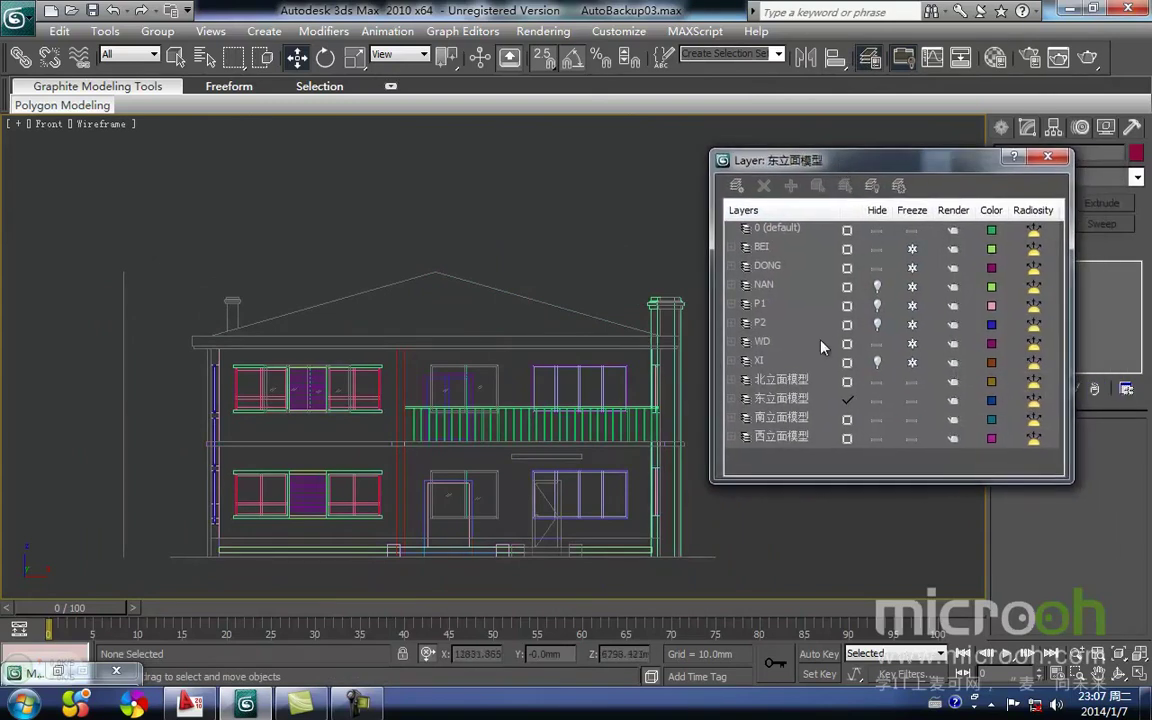
{"action": "left_click", "coordinate": [878, 287]}
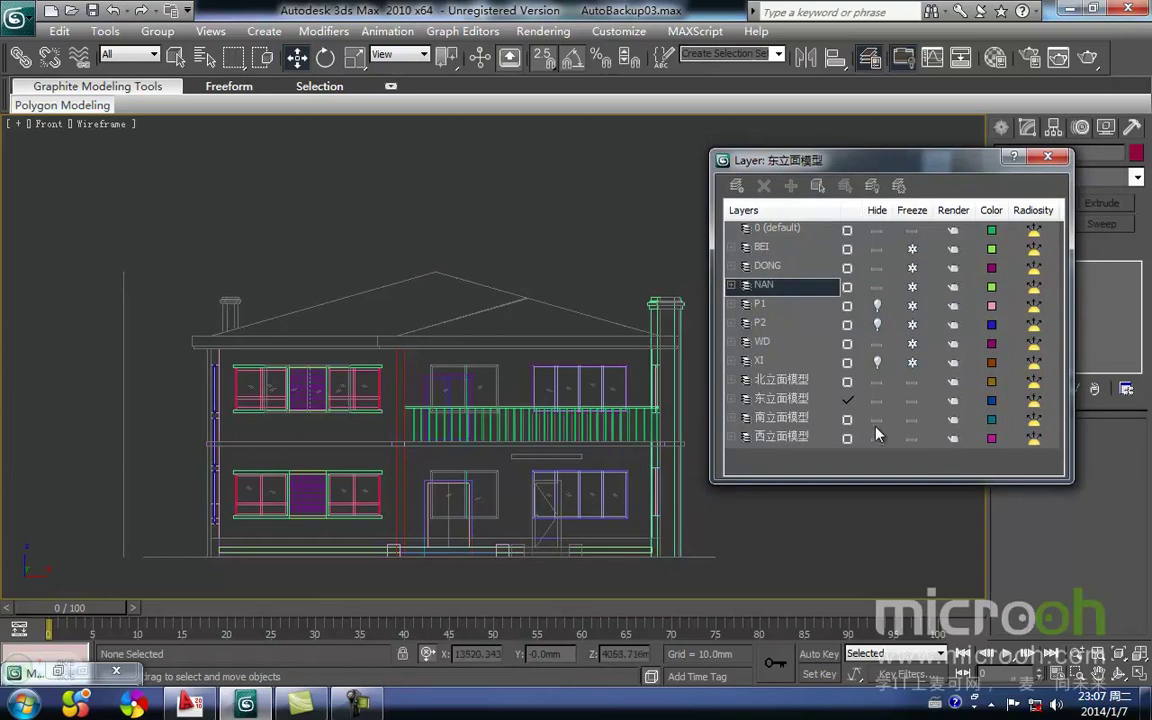
{"action": "left_click", "coordinate": [877, 250]}
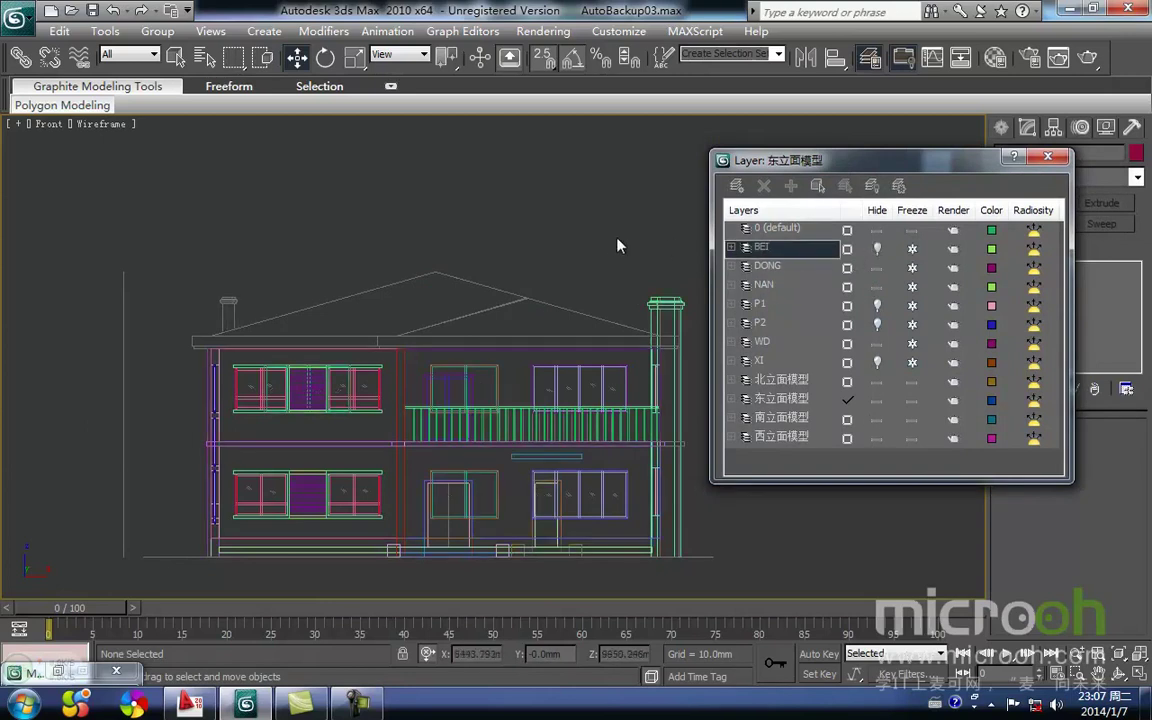
{"action": "left_click", "coordinate": [1047, 156]}
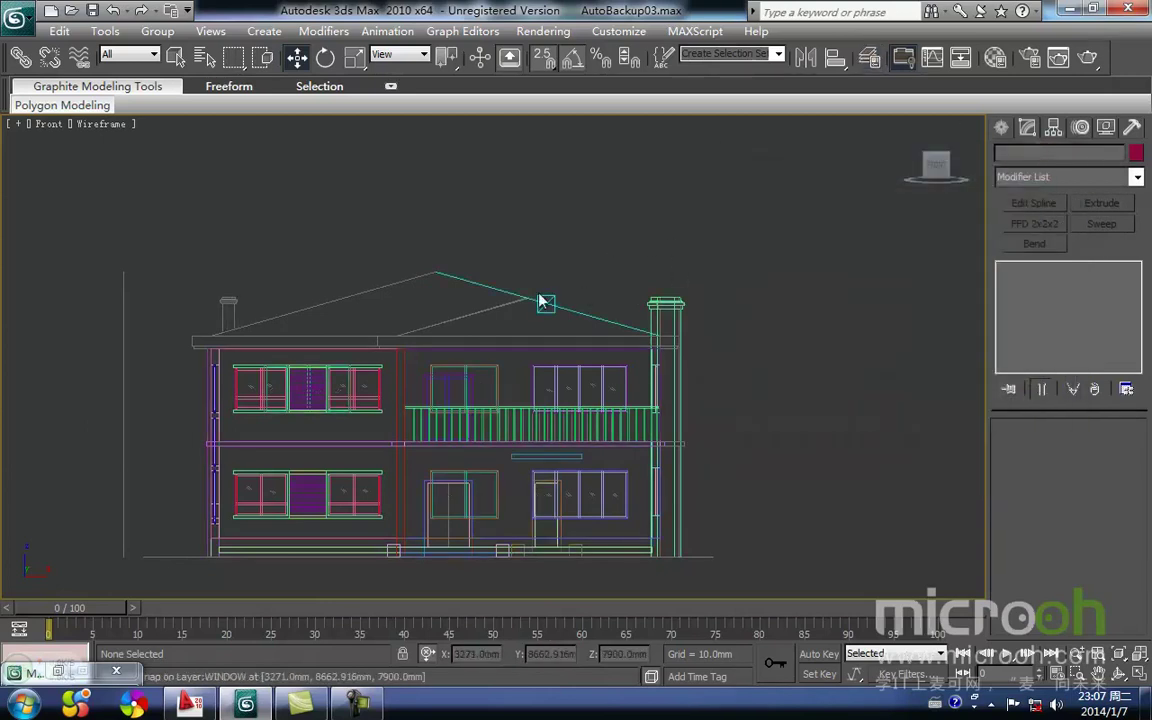
Trace the stepped eaves cross-section at the facade's west end in the front view as a closed, snapped Line spline
{"action": "middle_click_drag", "start_coordinate": [508, 302], "coordinate": [583, 307]}
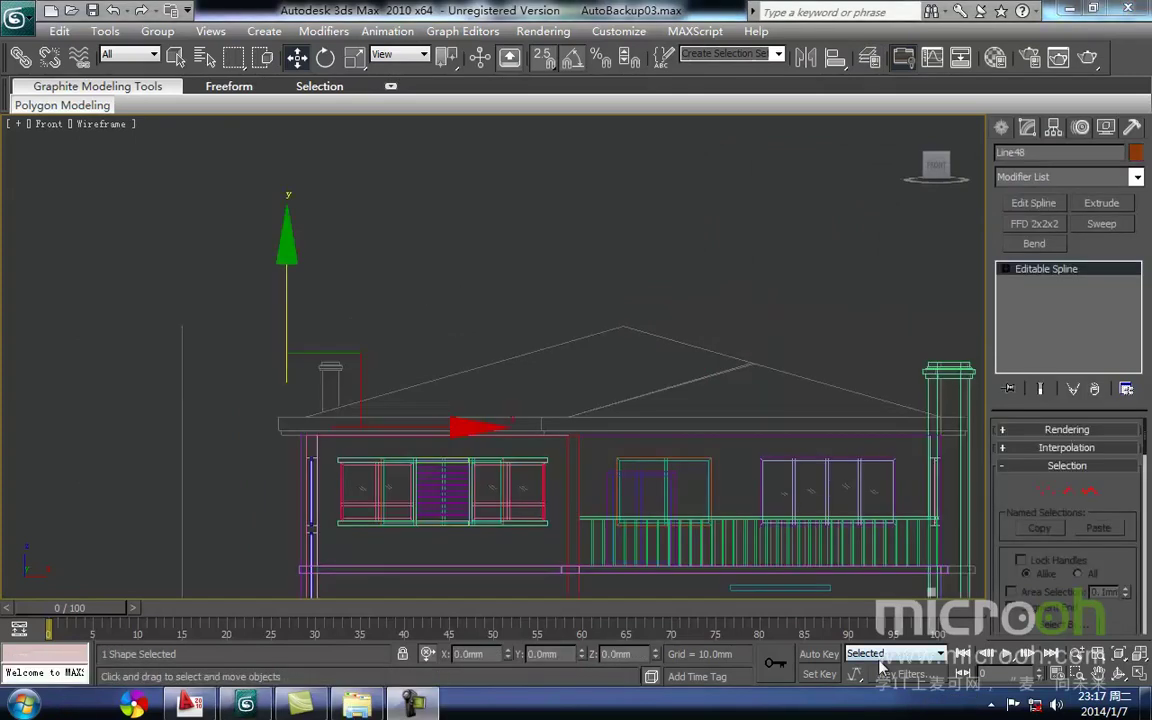
{"action": "scroll", "coordinate": [400, 405], "scroll_direction": "up", "scroll_amount": 5}
{"action": "mouse_move", "coordinate": [411, 401]}
{"action": "middle_mouse_down"}
{"action": "mouse_move", "coordinate": [371, 390]}
{"action": "mouse_move", "coordinate": [505, 372]}
{"action": "middle_mouse_up"}
{"action": "scroll", "coordinate": [560, 463], "scroll_direction": "down", "scroll_amount": 2}
{"action": "middle_click_drag", "start_coordinate": [560, 463], "coordinate": [380, 453]}
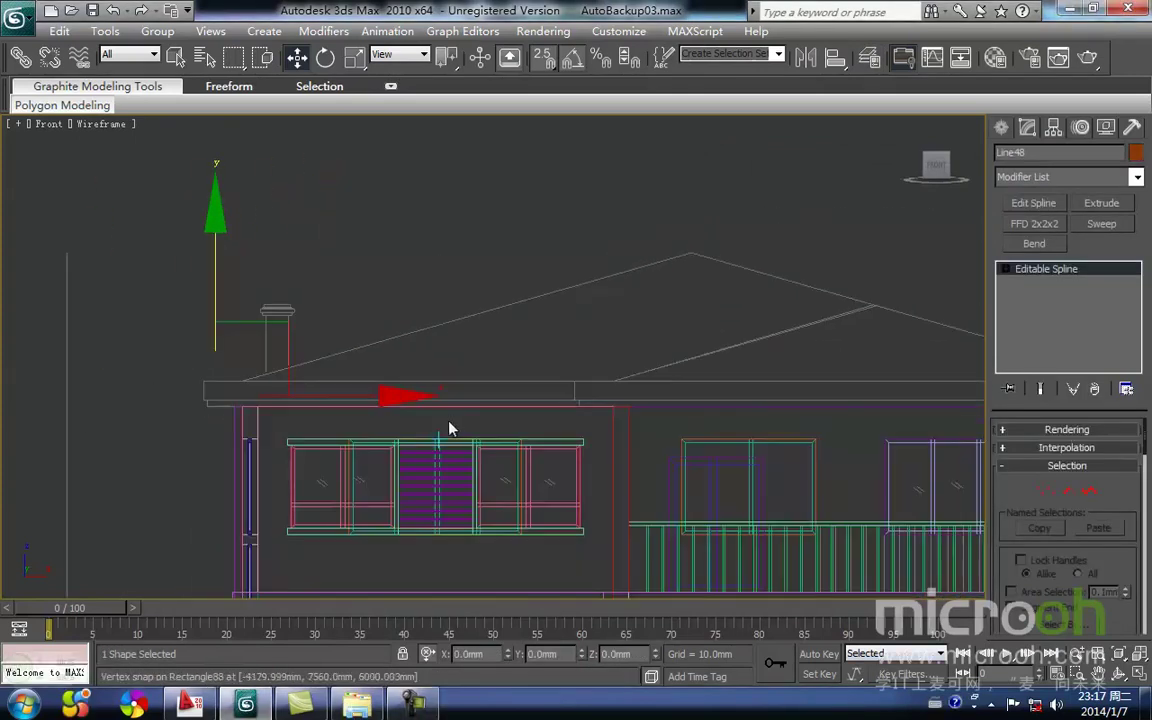
{"action": "middle_click_drag", "start_coordinate": [237, 381], "coordinate": [192, 401]}
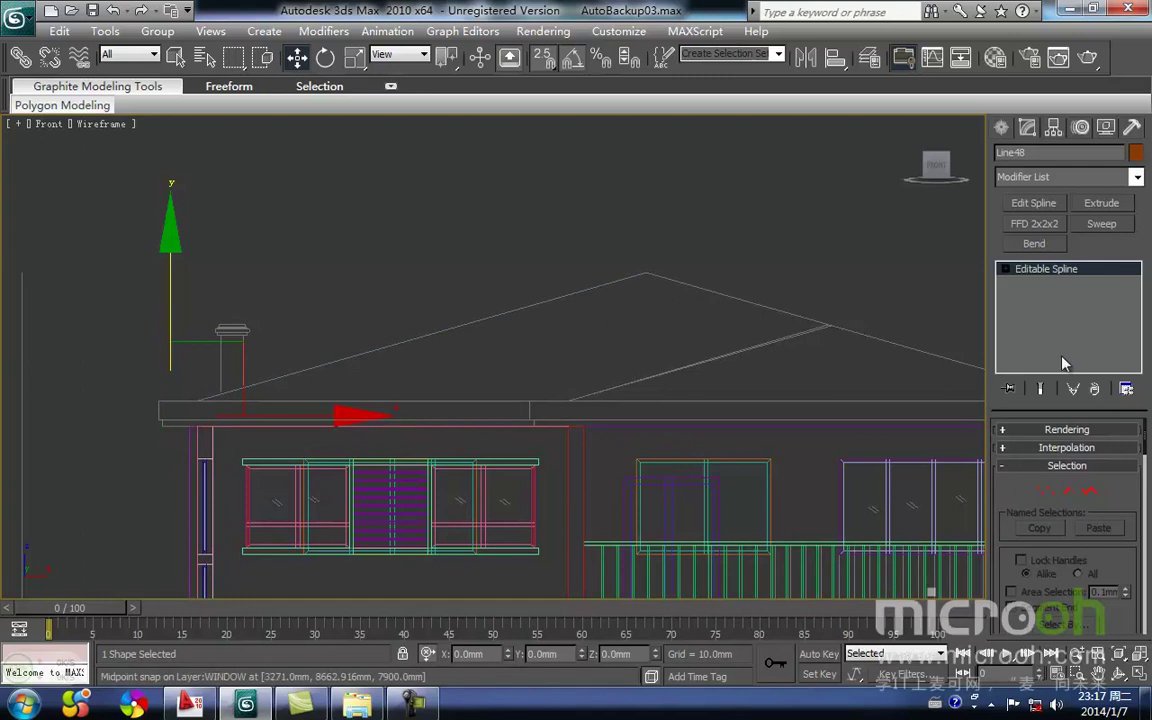
{"action": "left_click", "coordinate": [1002, 127]}
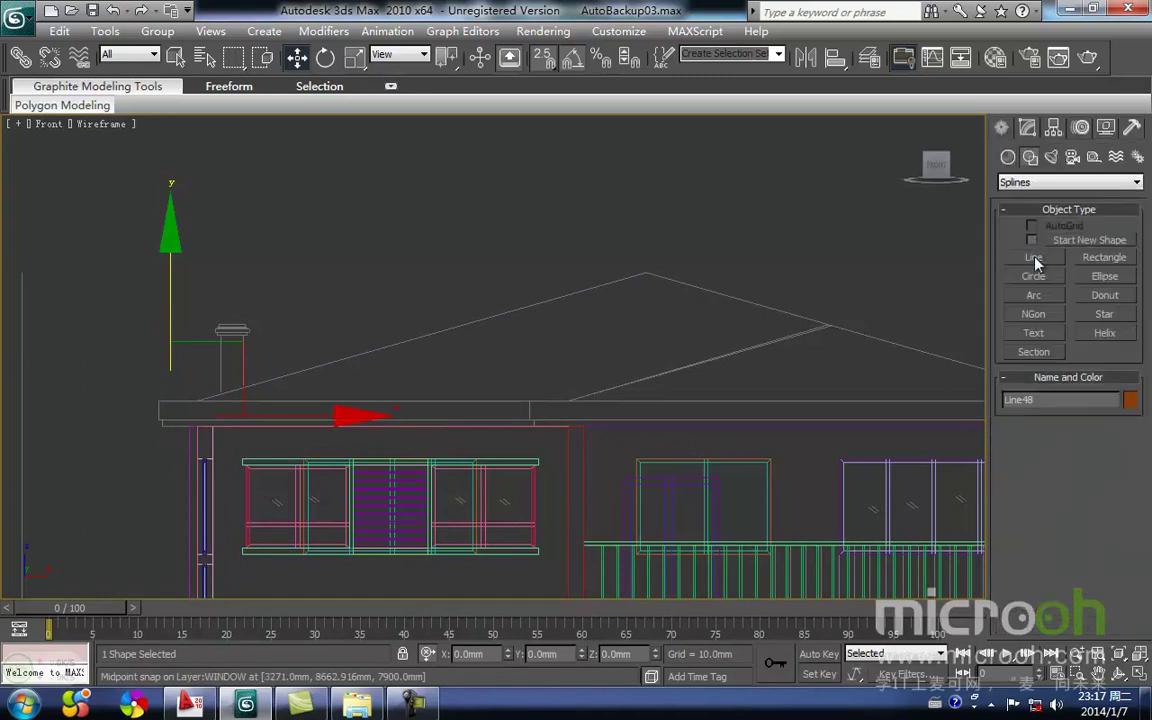
{"action": "left_click", "coordinate": [1034, 257]}
{"action": "middle_click_drag", "start_coordinate": [259, 414], "coordinate": [479, 368]}
{"action": "scroll", "coordinate": [479, 368], "scroll_direction": "up", "scroll_amount": 3}
{"action": "scroll", "coordinate": [570, 419], "scroll_direction": "up", "scroll_amount": 3}
{"action": "middle_click_drag", "start_coordinate": [365, 401], "coordinate": [530, 375]}
{"action": "left_click", "coordinate": [545, 437]}
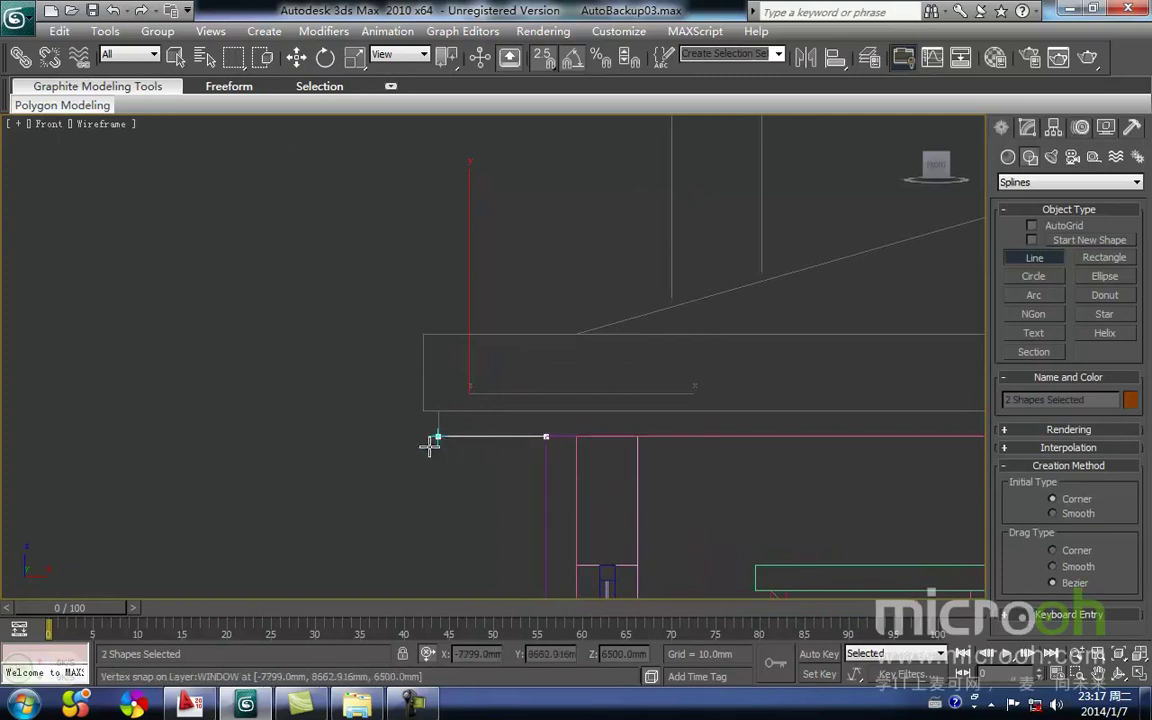
{"action": "left_click", "coordinate": [423, 411]}
{"action": "left_click", "coordinate": [423, 334]}
{"action": "left_click", "coordinate": [545, 334]}
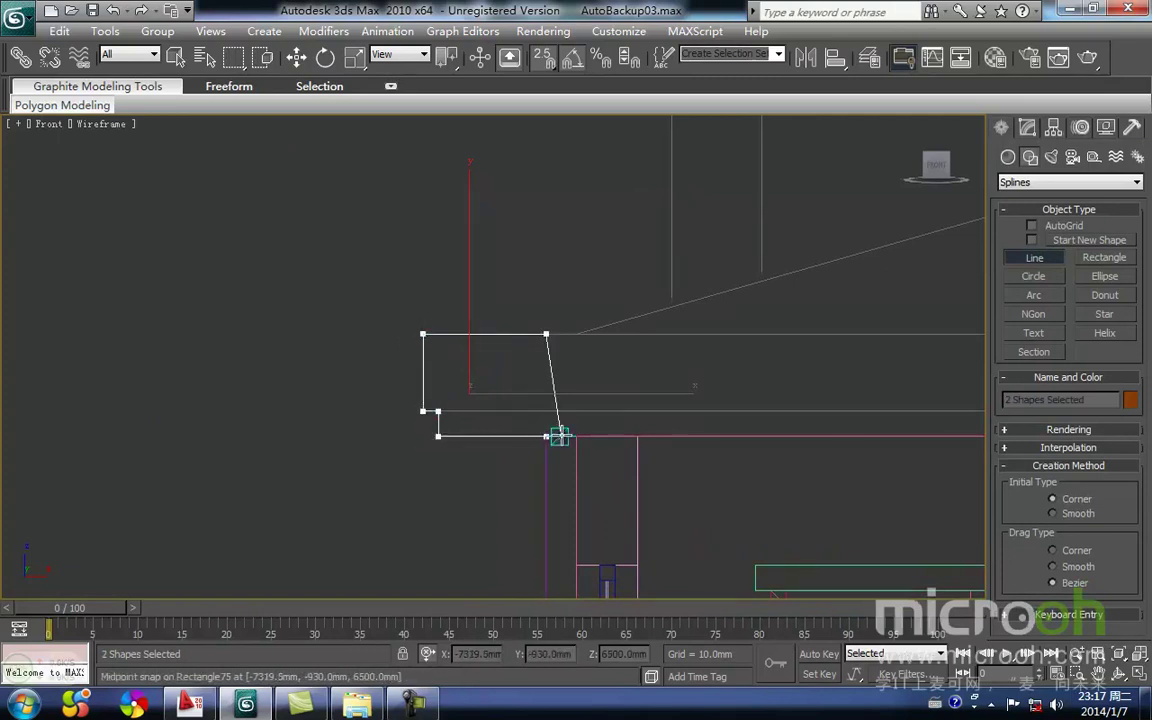
{"action": "left_click", "coordinate": [545, 437]}
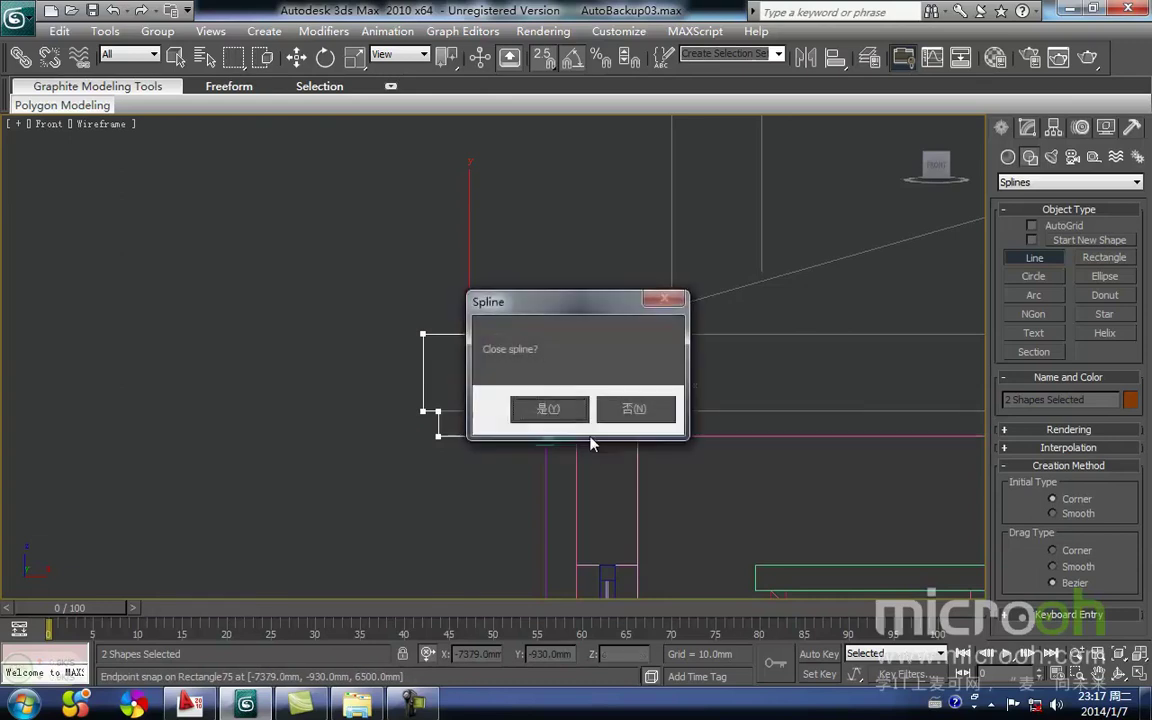
{"action": "left_click", "coordinate": [548, 408]}
{"action": "key", "text": "w"}
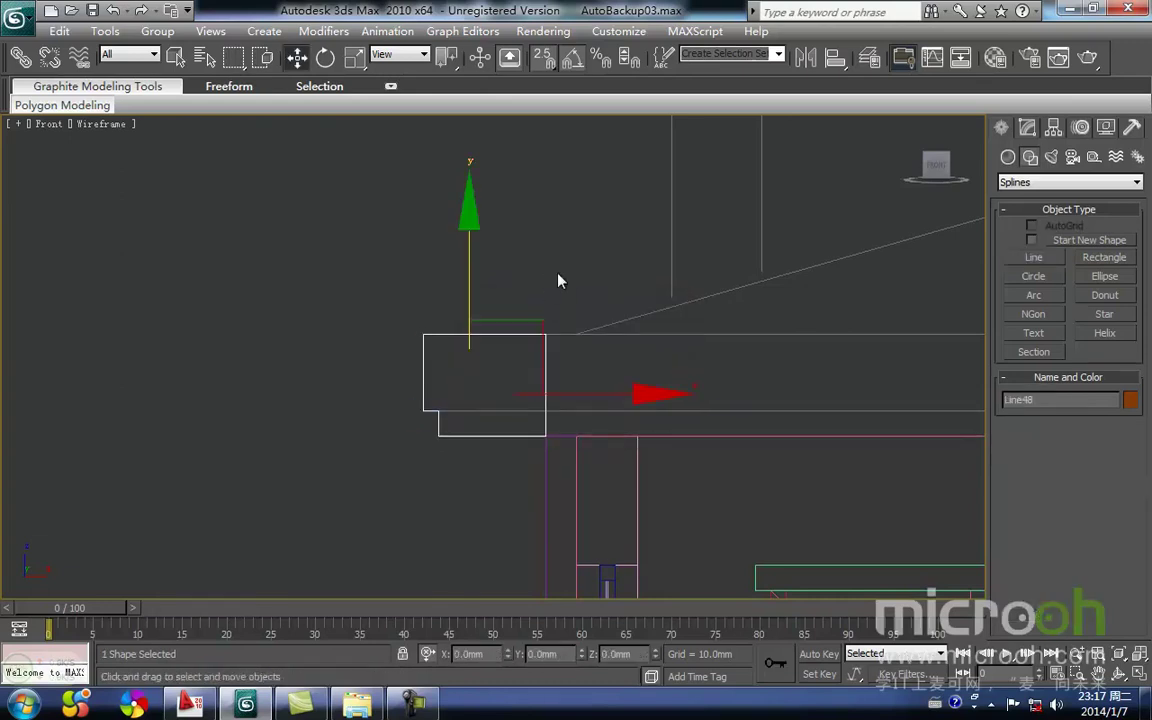
Check the vertices of the new eaves profile, including those along its inner edge
{"action": "middle_click_drag", "start_coordinate": [530, 363], "coordinate": [483, 375]}
{"action": "key", "text": "1"}
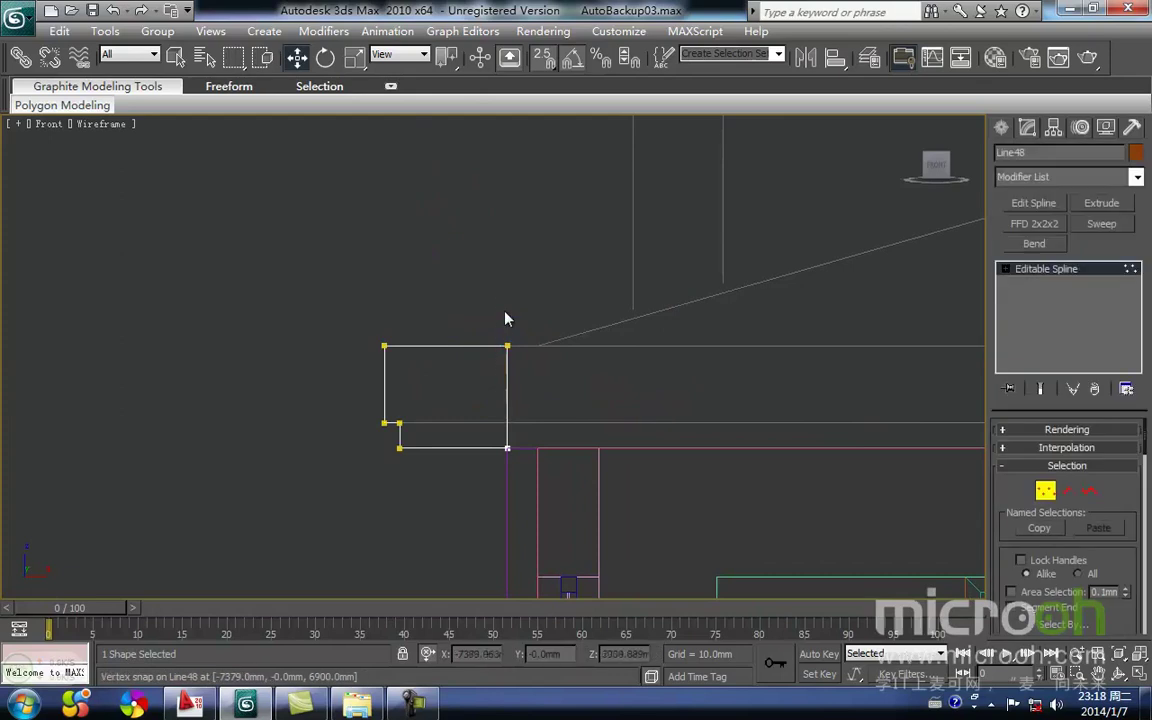
{"action": "left_click_drag", "start_coordinate": [560, 516], "coordinate": [561, 517]}
{"action": "left_click_drag", "start_coordinate": [502, 468], "coordinate": [537, 346]}
{"action": "left_click", "coordinate": [555, 305]}
{"action": "scroll", "coordinate": [477, 385], "scroll_direction": "down", "scroll_amount": 6}
{"action": "middle_click_drag", "start_coordinate": [537, 368], "coordinate": [460, 401]}
{"action": "key", "text": "1"}
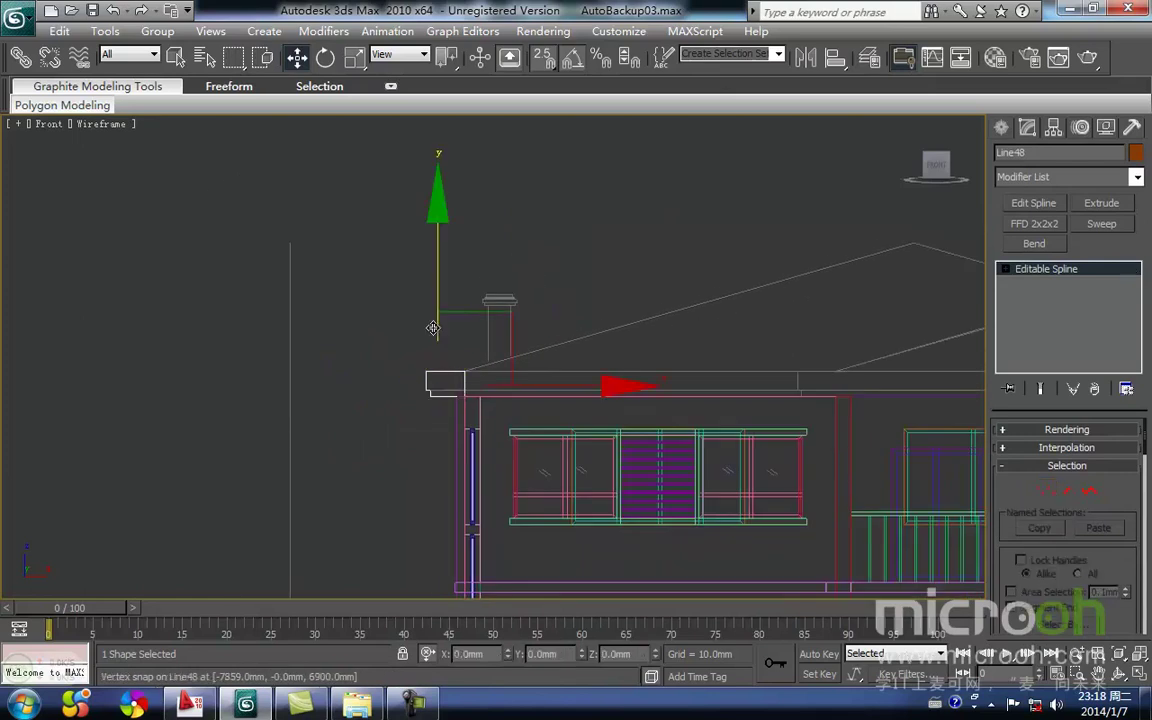
Examine the eaves profile's position against the roof outline in the front and top views
{"action": "scroll", "coordinate": [468, 396], "scroll_direction": "up", "scroll_amount": 3}
{"action": "left_click", "coordinate": [421, 391]}
{"action": "left_click_drag", "start_coordinate": [417, 398], "coordinate": [375, 355]}
{"action": "middle_click_drag", "start_coordinate": [394, 384], "coordinate": [512, 337]}
{"action": "scroll", "coordinate": [581, 320], "scroll_direction": "down", "scroll_amount": 5}
{"action": "key", "text": "t"}
{"action": "scroll", "coordinate": [512, 345], "scroll_direction": "up", "scroll_amount": 6}
{"action": "scroll", "coordinate": [501, 387], "scroll_direction": "down", "scroll_amount": 6}
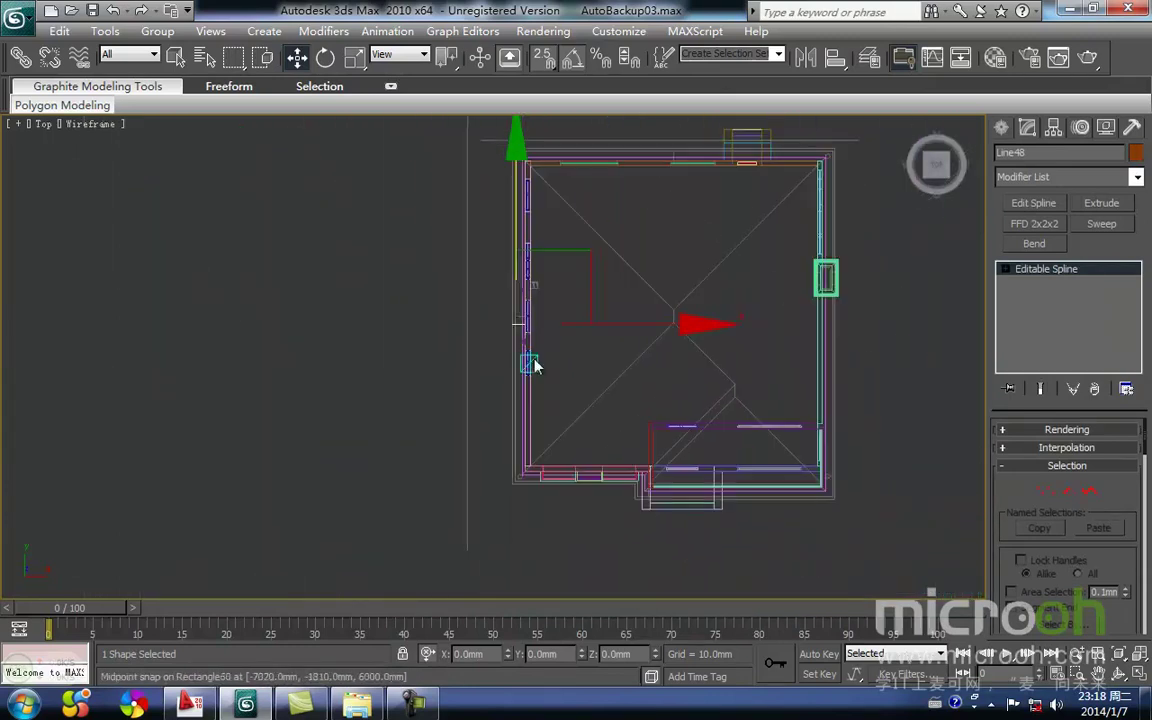
{"action": "scroll", "coordinate": [505, 360], "scroll_direction": "up", "scroll_amount": 3}
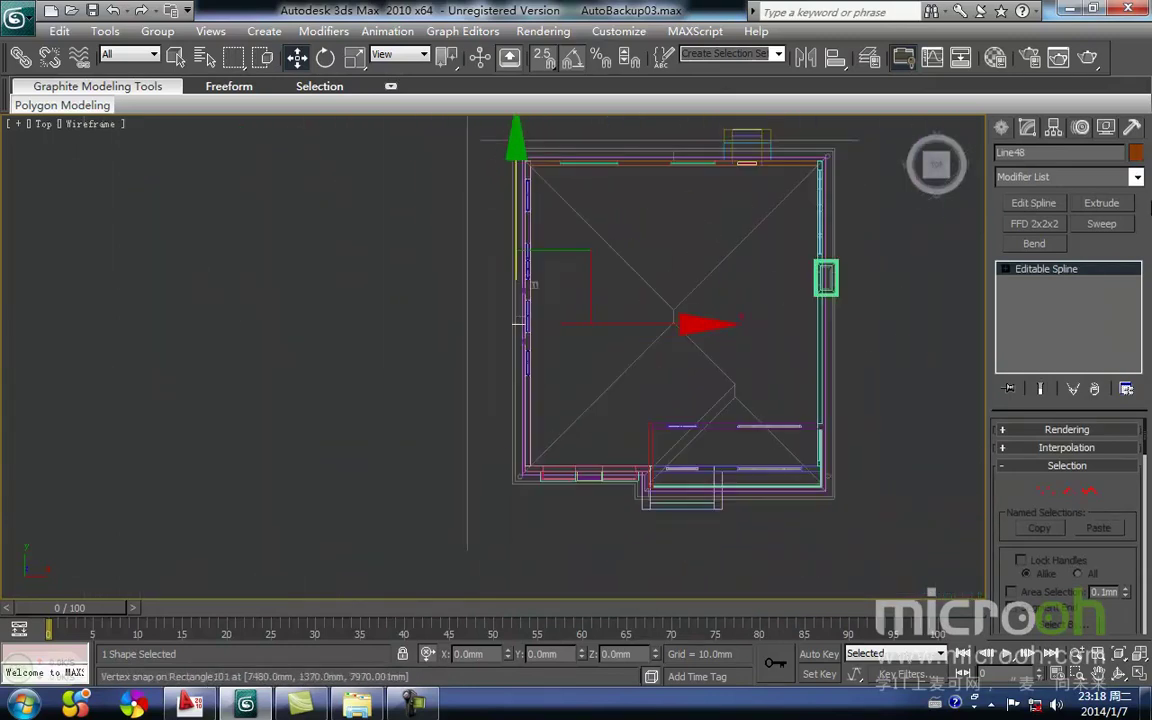
{"action": "left_click", "coordinate": [999, 130]}
{"action": "left_click", "coordinate": [1034, 257]}
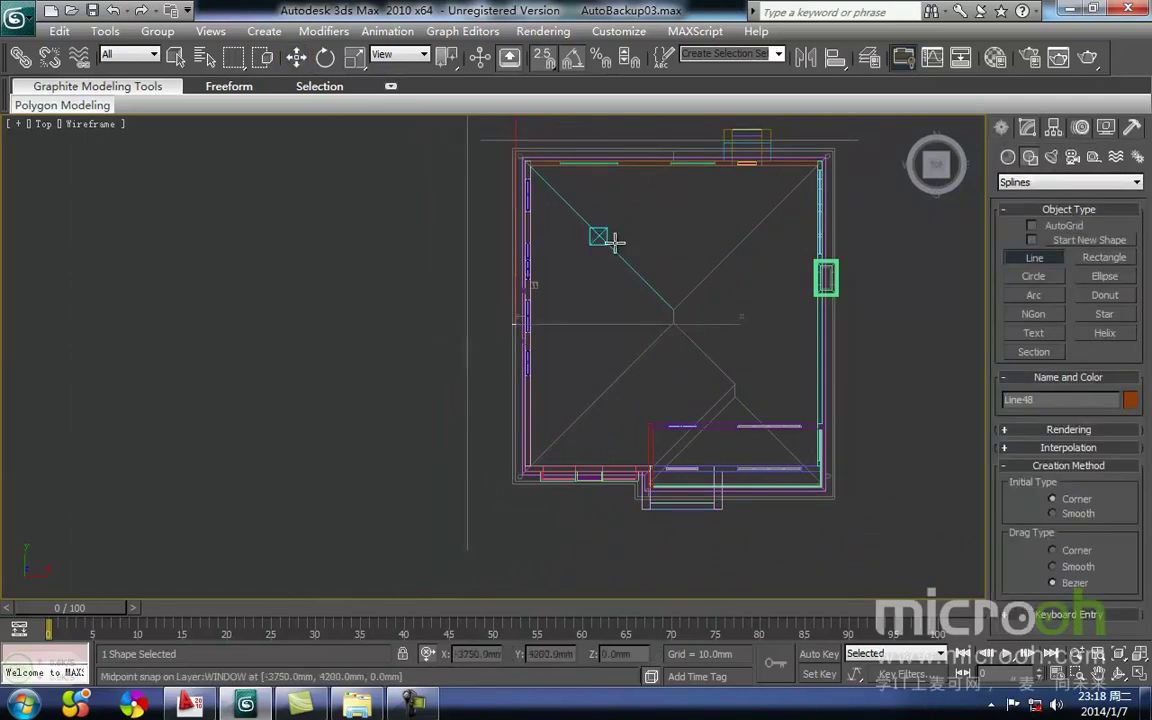
{"action": "scroll", "coordinate": [687, 249], "scroll_direction": "up", "scroll_amount": 5}
{"action": "scroll", "coordinate": [603, 252], "scroll_direction": "down", "scroll_amount": 5}
{"action": "middle_click_drag", "start_coordinate": [550, 303], "coordinate": [491, 203]}
{"action": "scroll", "coordinate": [514, 260], "scroll_direction": "up", "scroll_amount": 4}
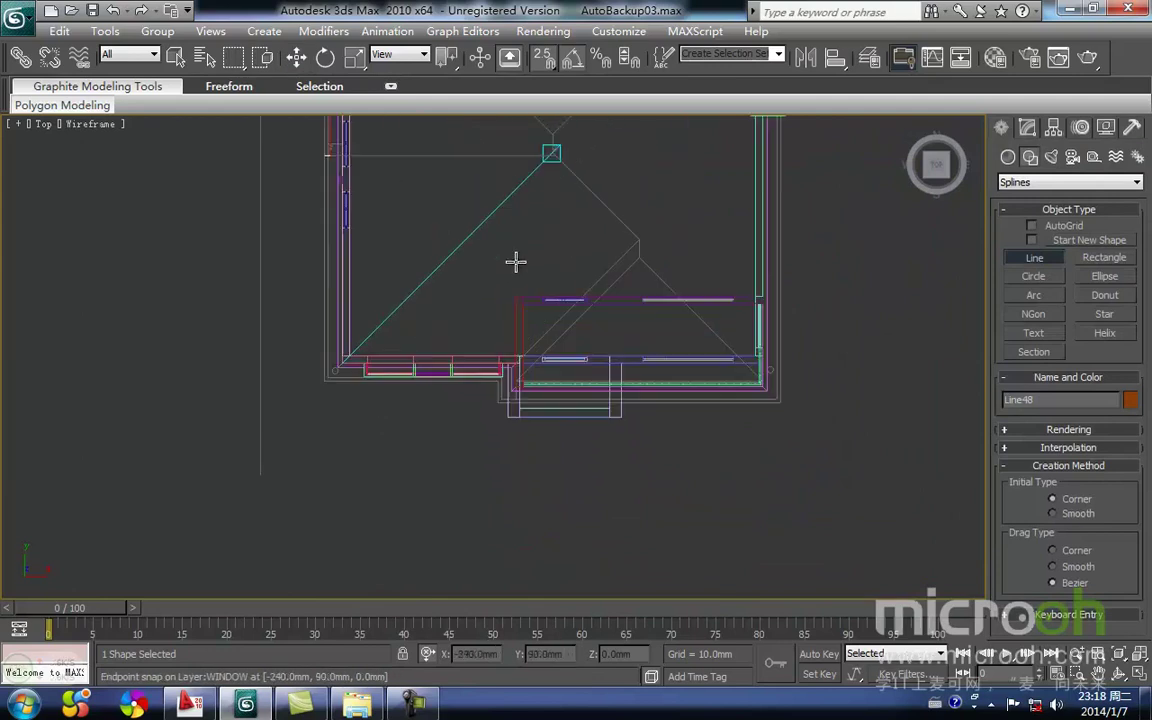
{"action": "right_click", "coordinate": [532, 254]}
Clone the swept band between the two storeys straight up to roof level as one independent copy and show its modifiers
{"action": "middle_click_drag", "start_coordinate": [458, 254], "coordinate": [548, 236]}
{"action": "scroll", "coordinate": [447, 394], "scroll_direction": "up", "scroll_amount": 4}
{"action": "middle_click_drag", "start_coordinate": [391, 349], "coordinate": [514, 396]}
{"action": "key", "text": "Delete"}
{"action": "left_click", "coordinate": [531, 357]}
{"action": "scroll", "coordinate": [532, 360], "scroll_direction": "down", "scroll_amount": 2}
{"action": "scroll", "coordinate": [514, 394], "scroll_direction": "down", "scroll_amount": 2}
{"action": "key", "text": "f"}
{"action": "scroll", "coordinate": [551, 270], "scroll_direction": "up", "scroll_amount": 5}
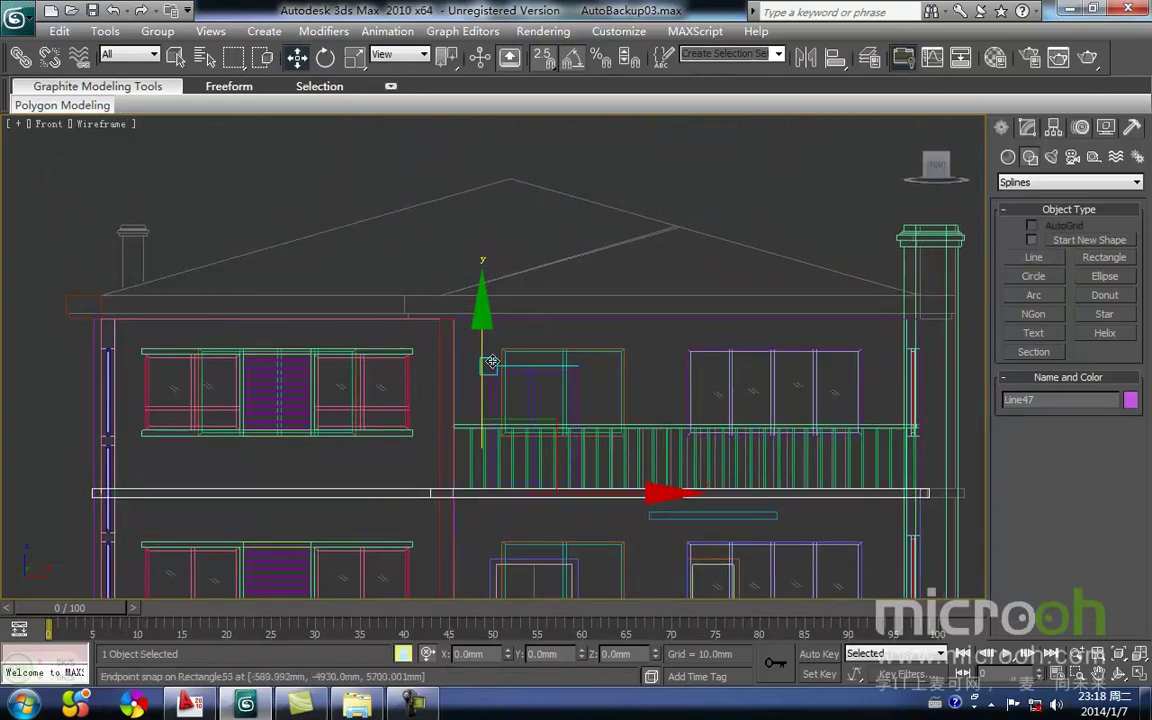
{"action": "left_click_drag", "start_coordinate": [481, 383], "coordinate": [509, 180], "text": "shift"}
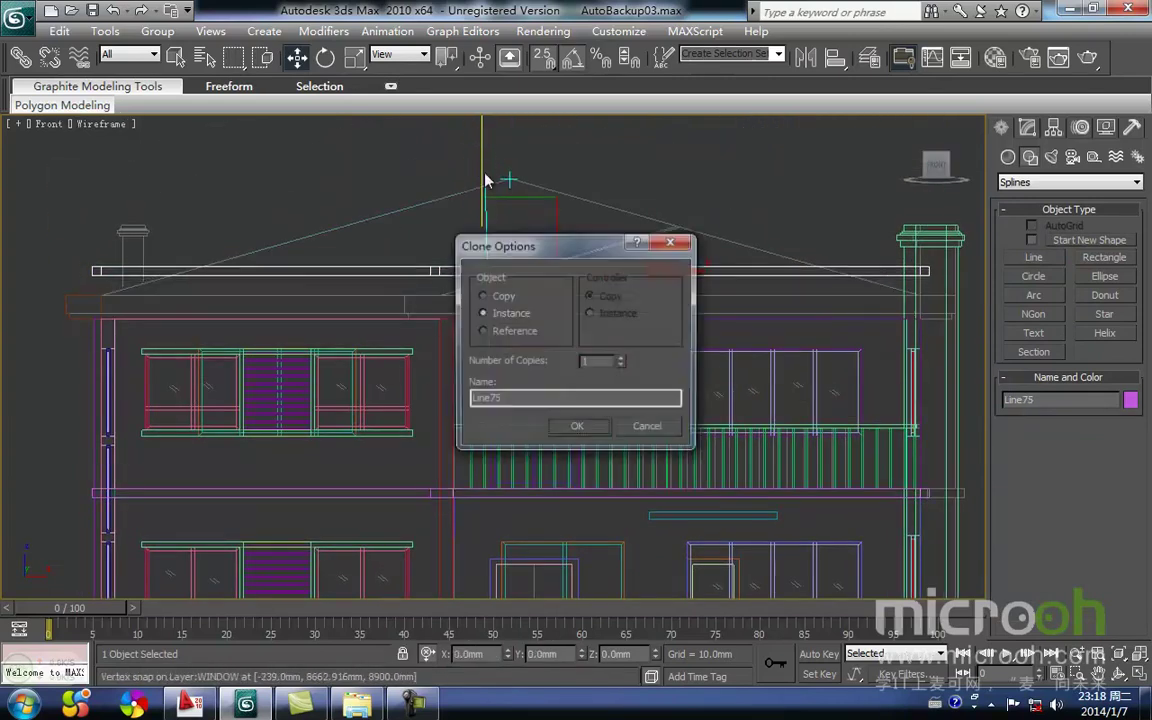
{"action": "left_click", "coordinate": [481, 299]}
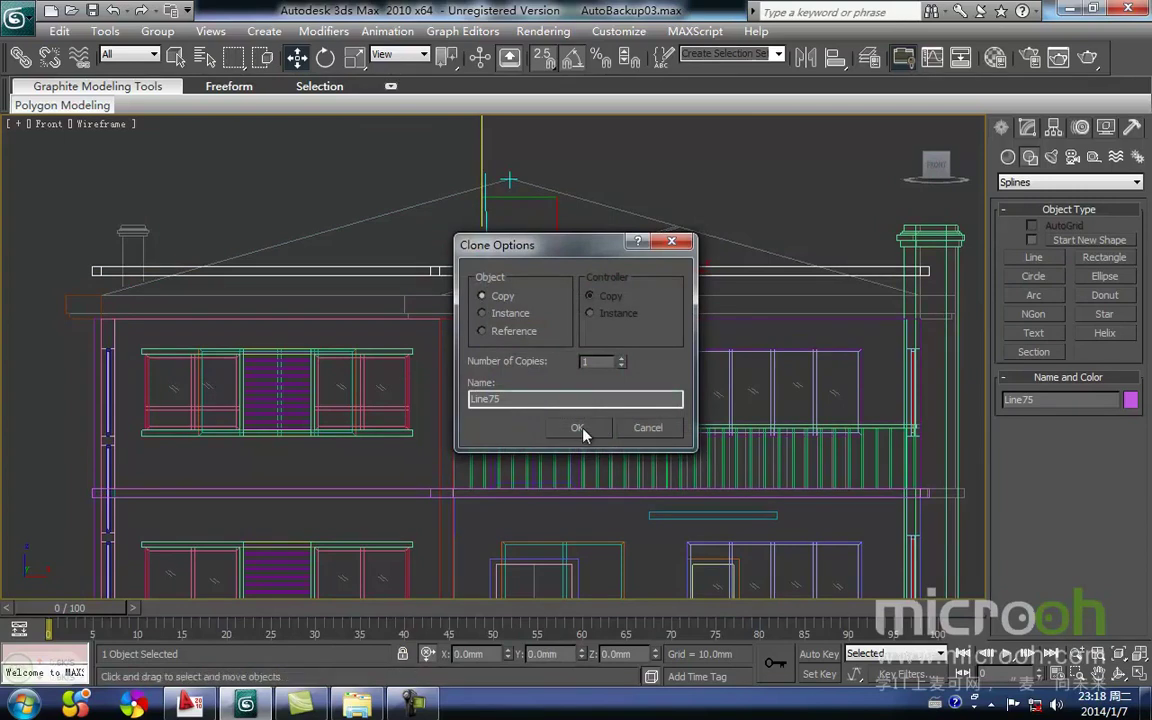
{"action": "left_click", "coordinate": [578, 428]}
{"action": "left_click", "coordinate": [1022, 129]}
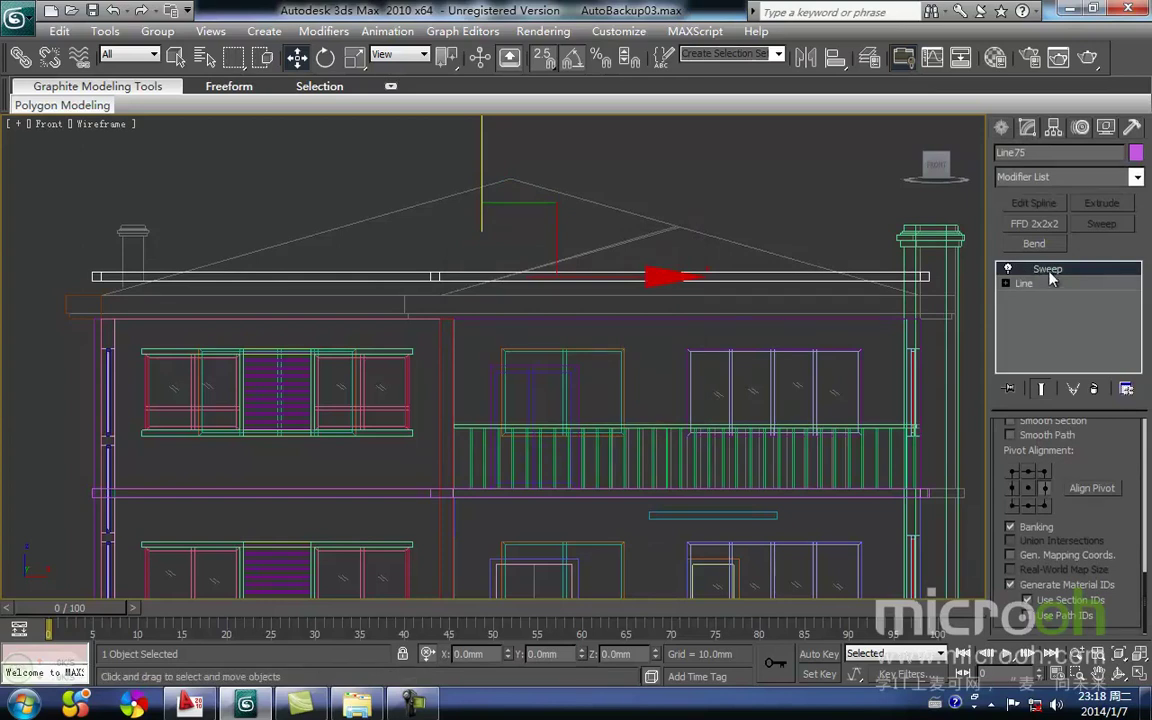
Remove the Sweep modifier from the cloned band at roof level, keeping only its path line
{"action": "left_click", "coordinate": [1094, 388]}
{"action": "scroll", "coordinate": [360, 244], "scroll_direction": "up", "scroll_amount": 4}
{"action": "middle_click_drag", "start_coordinate": [278, 197], "coordinate": [436, 310]}
{"action": "left_click_drag", "start_coordinate": [496, 301], "coordinate": [381, 202]}
{"action": "middle_click_drag", "start_coordinate": [934, 241], "coordinate": [895, 262]}
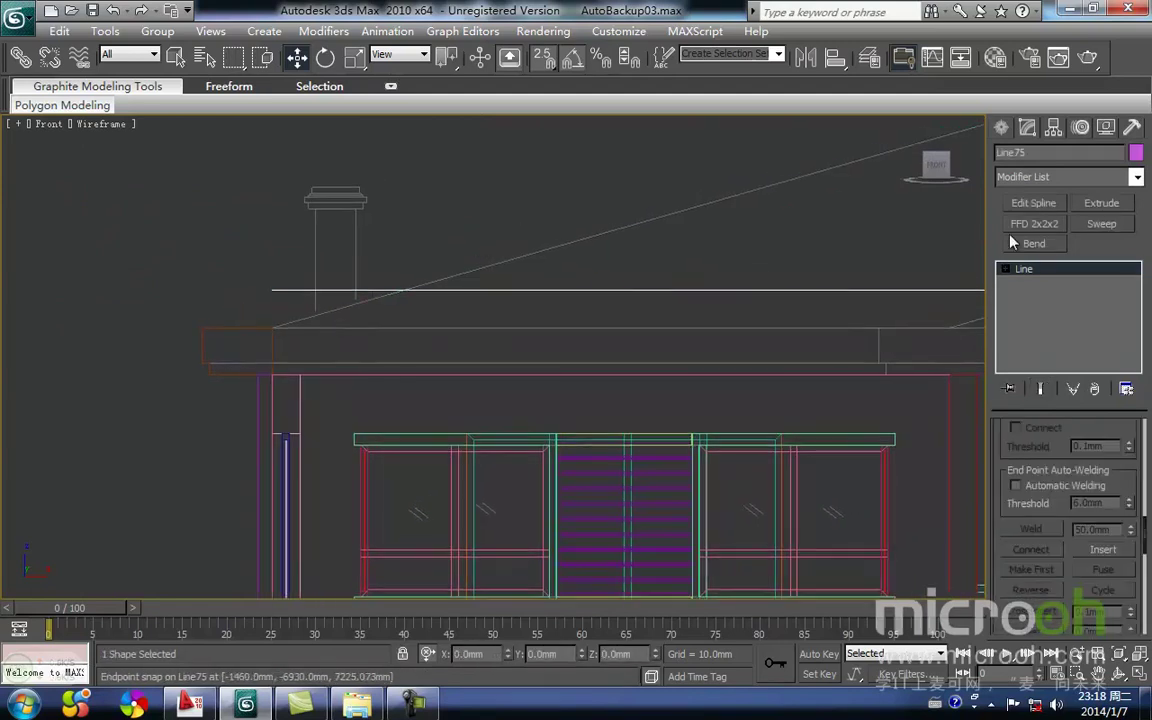
Apply a new Sweep to the roof-level path, picking the traced eaves profile as an instanced custom section
{"action": "left_click", "coordinate": [1096, 224]}
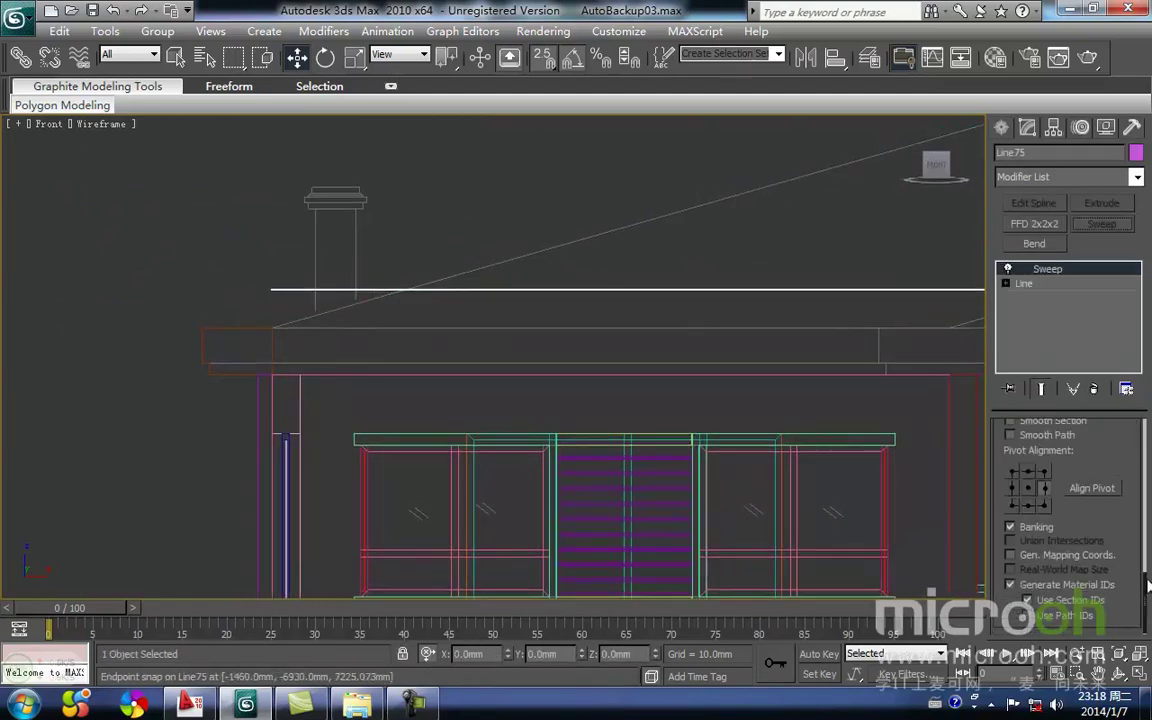
{"action": "left_click_drag", "start_coordinate": [1147, 590], "coordinate": [1148, 440]}
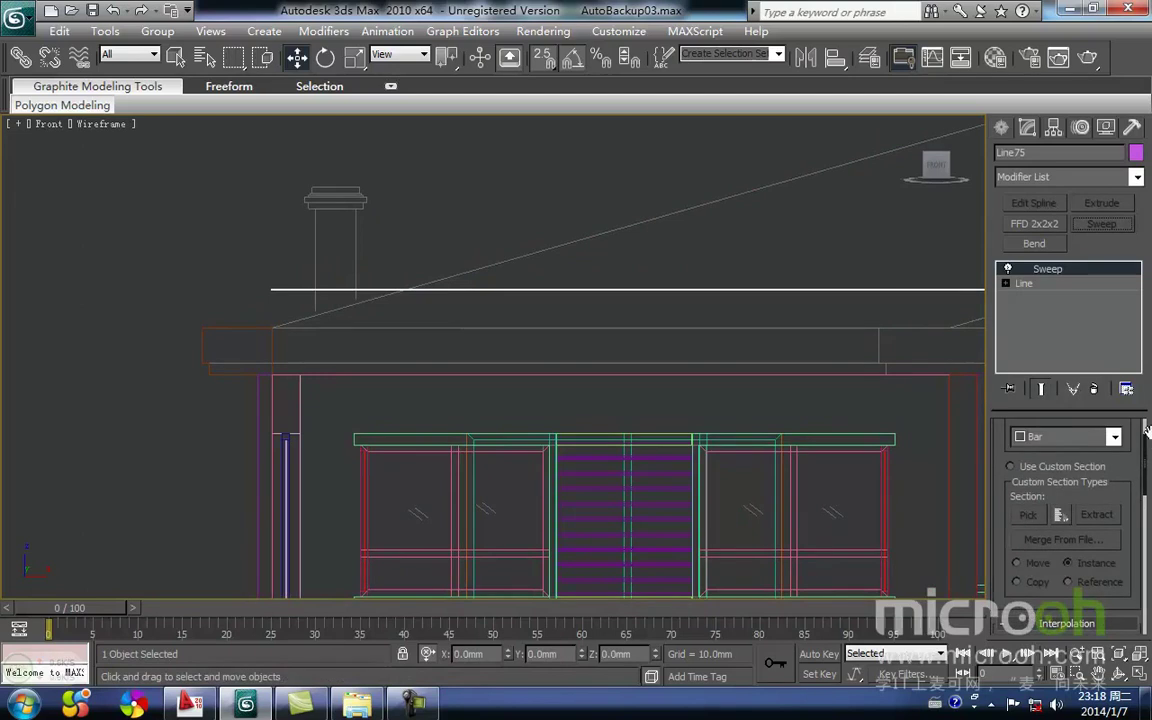
{"action": "left_click", "coordinate": [1010, 467]}
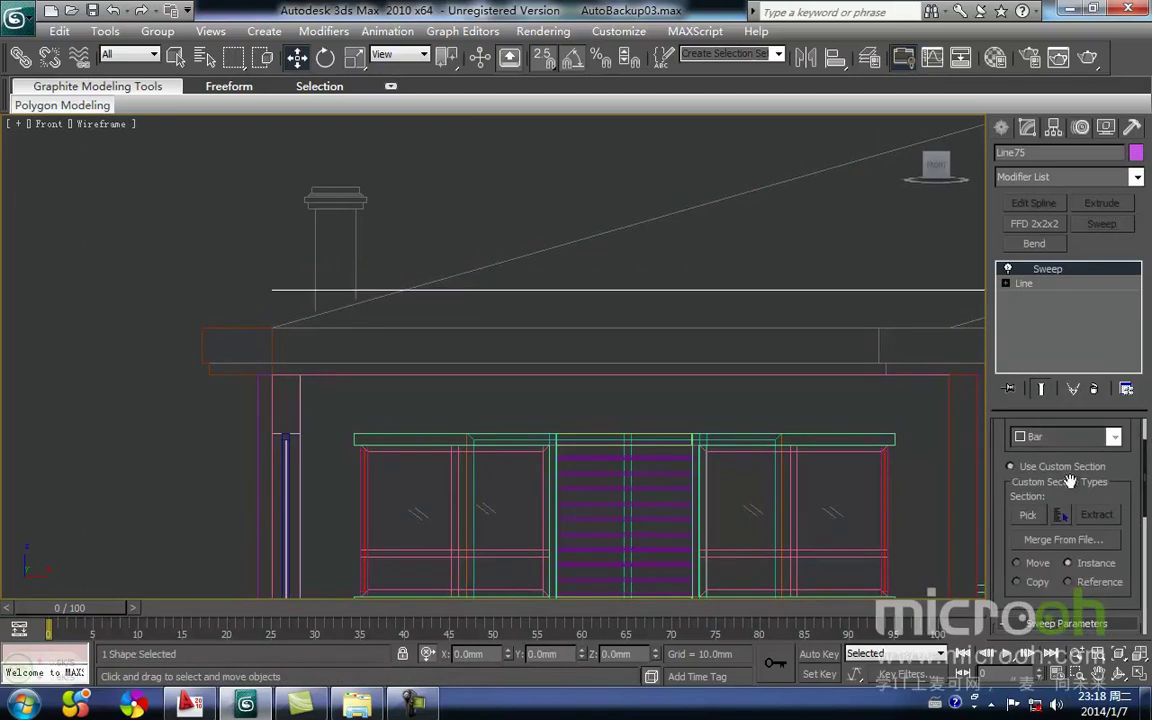
{"action": "left_click", "coordinate": [1028, 515]}
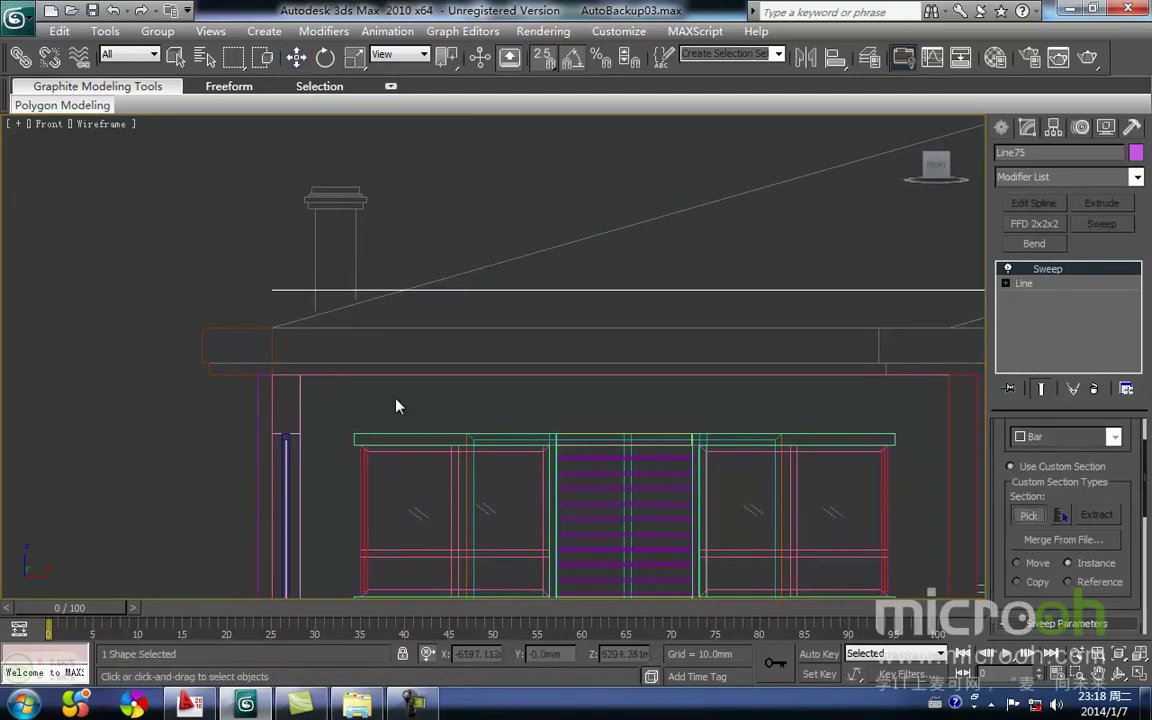
{"action": "left_click", "coordinate": [244, 330]}
{"action": "mouse_move", "coordinate": [297, 363]}
{"action": "middle_mouse_down"}
{"action": "mouse_move", "coordinate": [328, 353]}
{"action": "mouse_move", "coordinate": [311, 342]}
{"action": "mouse_move", "coordinate": [298, 383]}
{"action": "middle_mouse_up"}
{"action": "scroll", "coordinate": [298, 387], "scroll_direction": "down", "scroll_amount": 2}
{"action": "scroll", "coordinate": [298, 387], "scroll_direction": "up", "scroll_amount": 2}
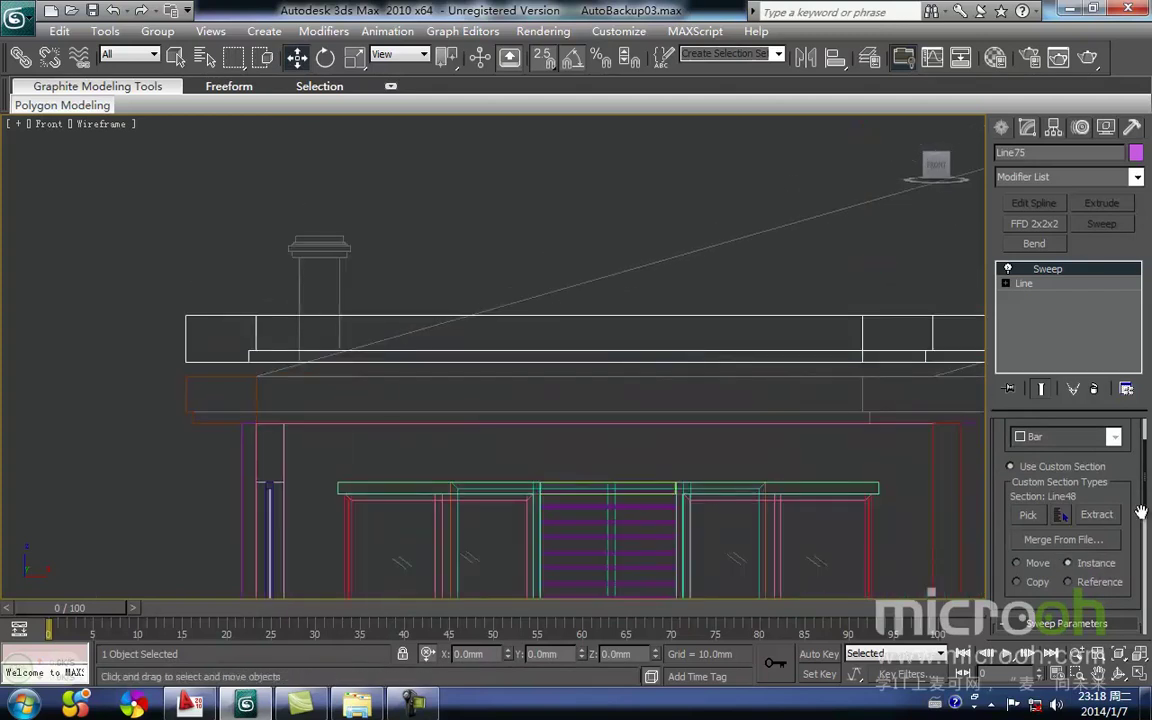
Turn off Mirror on XZ Plane for the sweep and move the eaves straight down, snapped onto the roof outline
{"action": "scroll", "coordinate": [1146, 515], "scroll_direction": "down", "scroll_amount": 4}
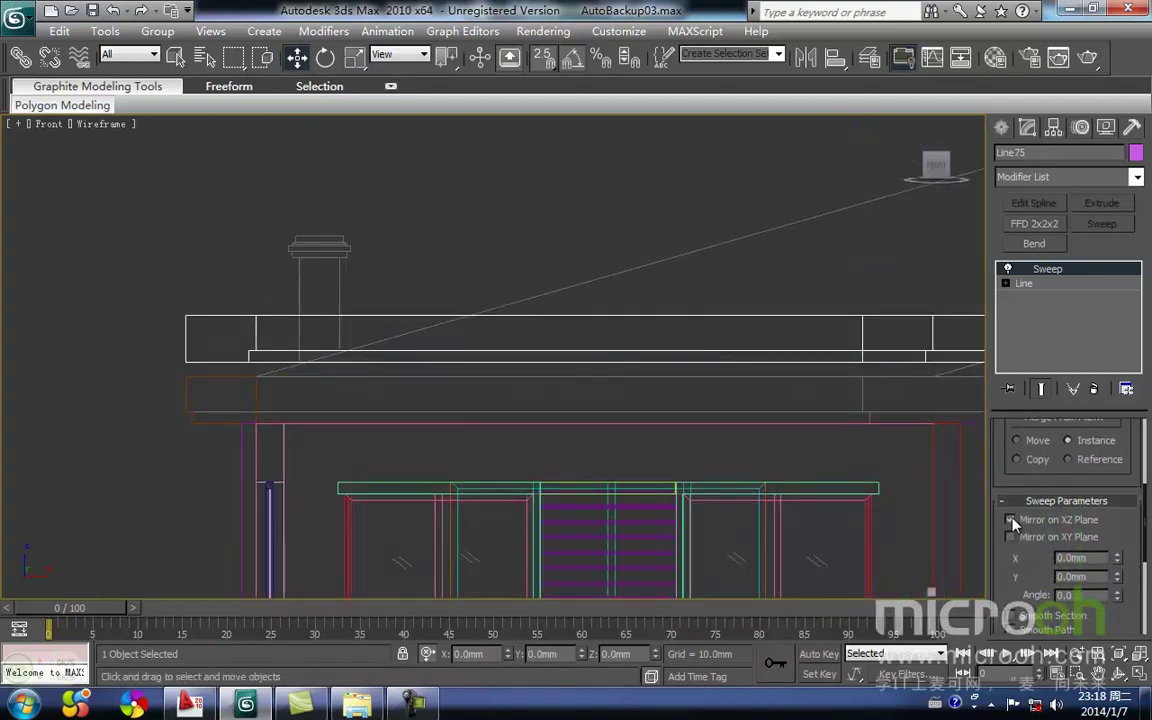
{"action": "left_click", "coordinate": [1011, 520]}
{"action": "scroll", "coordinate": [383, 319], "scroll_direction": "down", "scroll_amount": 3}
{"action": "scroll", "coordinate": [481, 295], "scroll_direction": "up", "scroll_amount": 3}
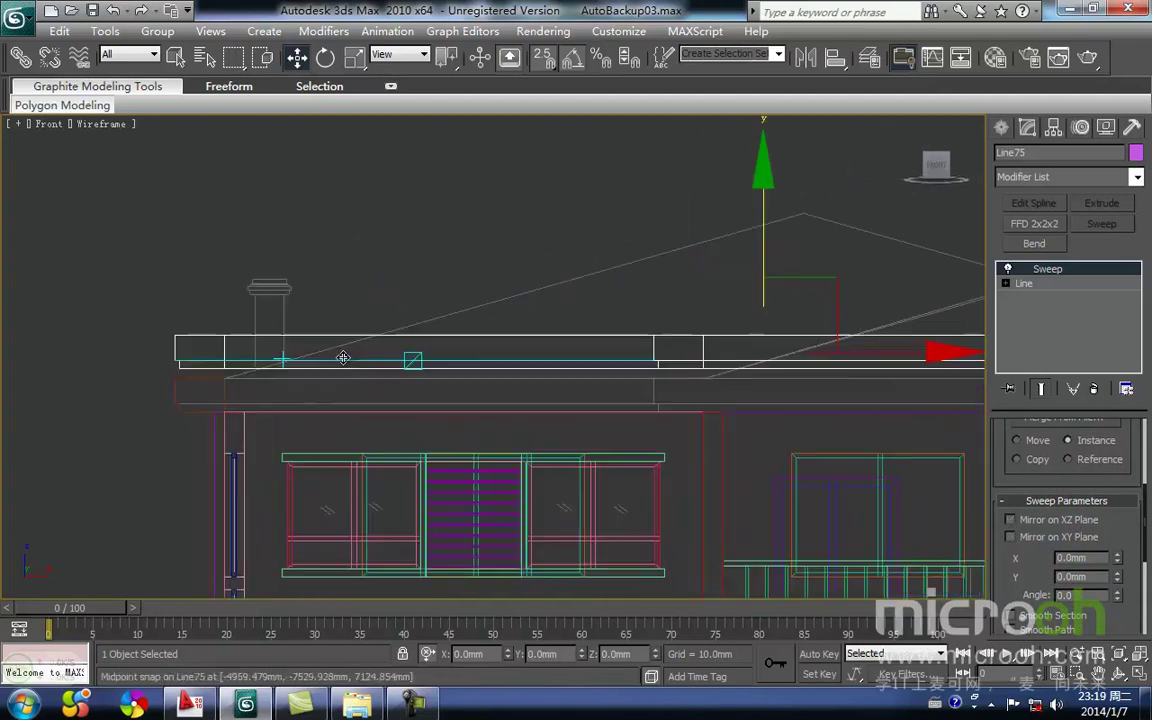
{"action": "left_click_drag", "start_coordinate": [649, 272], "coordinate": [542, 386]}
Check the swept eaves against the building in a shaded 3D view, then deselect them and examine the shaded front elevation
{"action": "middle_click_drag", "start_coordinate": [541, 362], "coordinate": [565, 463]}
{"action": "scroll", "coordinate": [545, 332], "scroll_direction": "down", "scroll_amount": 2}
{"action": "key", "text": "F3"}
{"action": "scroll", "coordinate": [550, 329], "scroll_direction": "down", "scroll_amount": 3}
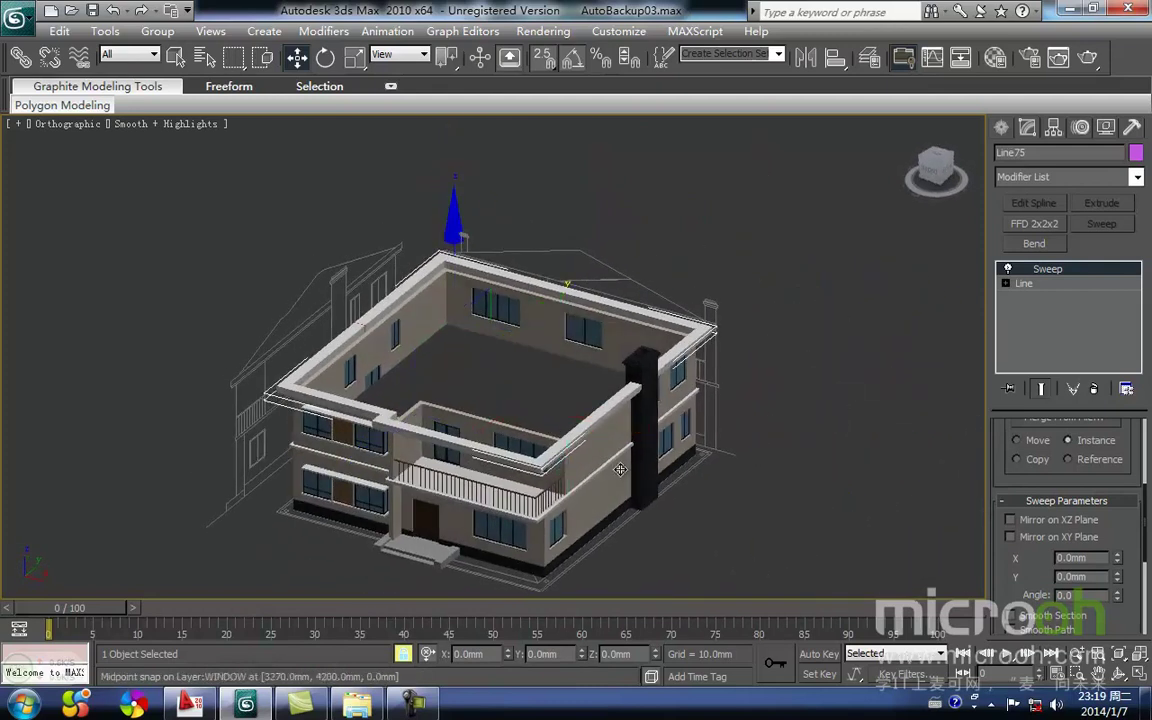
{"action": "key", "text": "space"}
{"action": "left_click", "coordinate": [779, 464]}
{"action": "middle_click_drag", "start_coordinate": [733, 351], "coordinate": [666, 377]}
{"action": "key", "text": "f"}
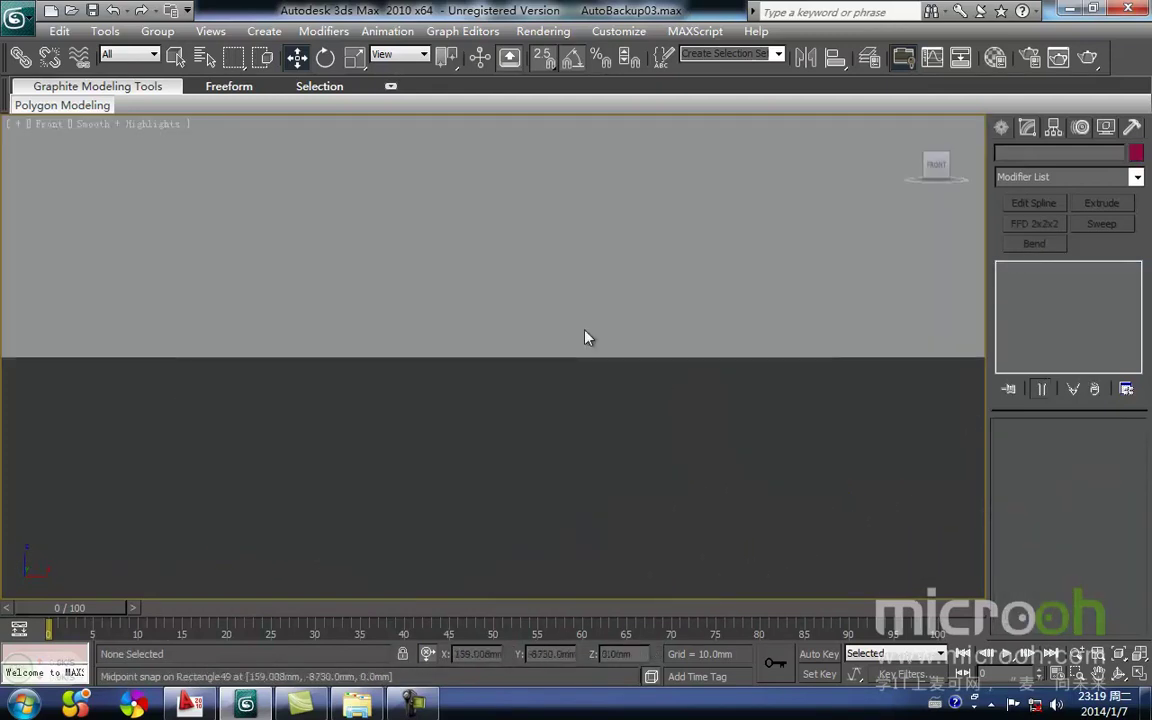
{"action": "key", "text": "z"}
{"action": "middle_click_drag", "start_coordinate": [402, 242], "coordinate": [450, 250]}
{"action": "scroll", "coordinate": [437, 180], "scroll_direction": "up", "scroll_amount": 4}
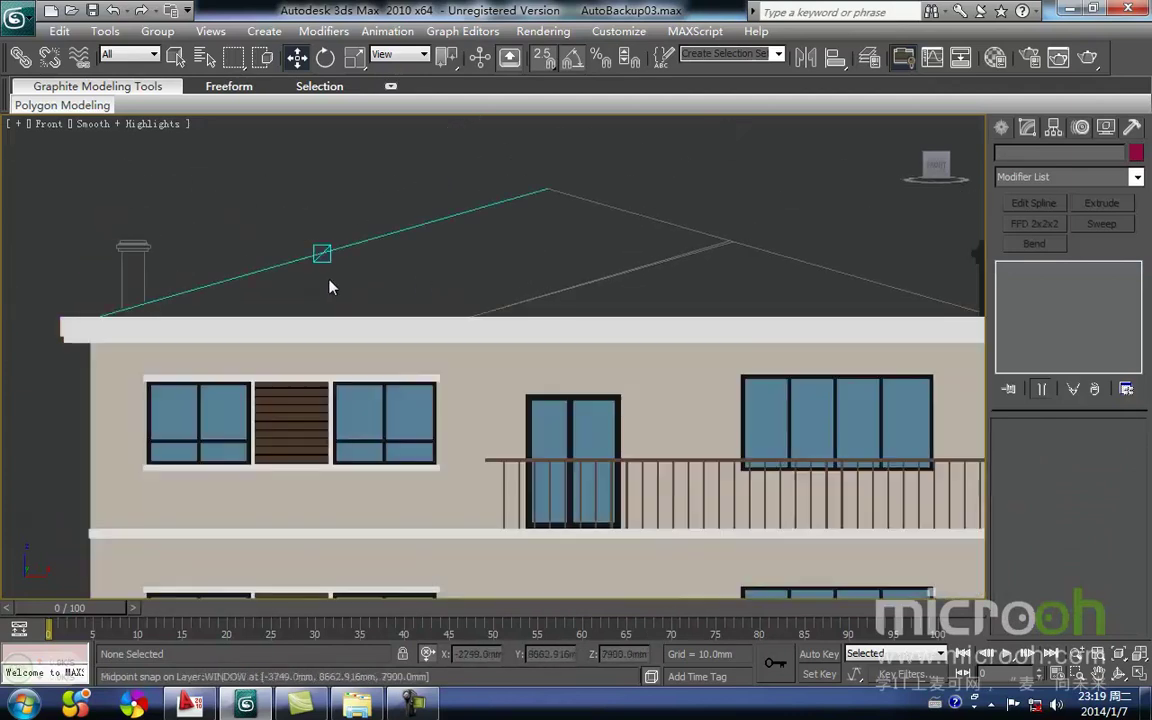
Show the roof plan in the wireframe top view and hide all geometry objects
{"action": "key", "text": "F3"}
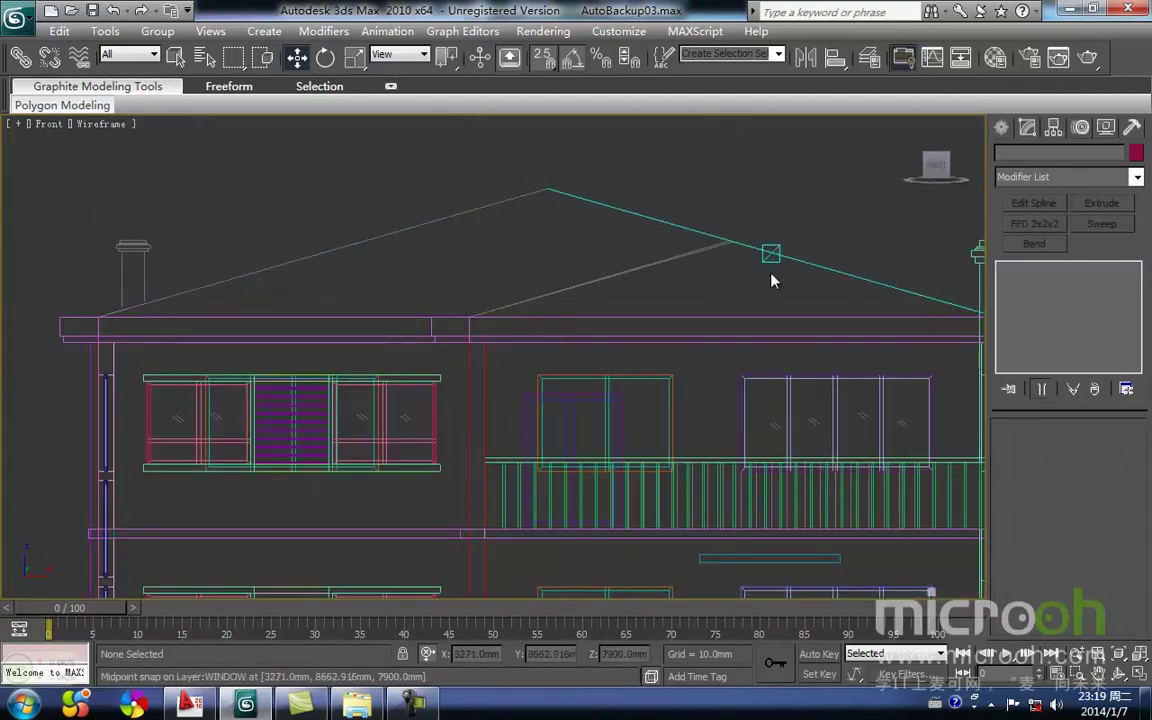
{"action": "scroll", "coordinate": [650, 303], "scroll_direction": "down", "scroll_amount": 2}
{"action": "key", "text": "t"}
{"action": "scroll", "coordinate": [650, 303], "scroll_direction": "down", "scroll_amount": 4}
{"action": "middle_click_drag", "start_coordinate": [542, 342], "coordinate": [564, 332]}
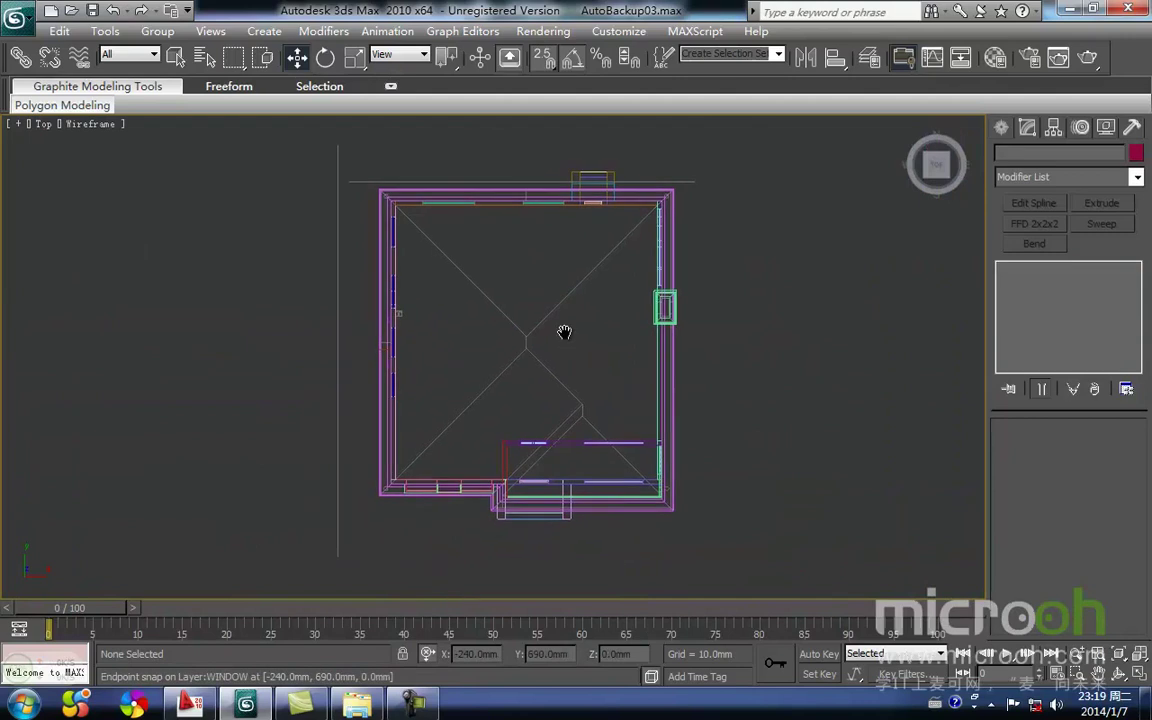
{"action": "scroll", "coordinate": [563, 336], "scroll_direction": "up", "scroll_amount": 2}
{"action": "key", "text": "shift+g"}
{"action": "middle_click_drag", "start_coordinate": [382, 190], "coordinate": [392, 267]}
{"action": "middle_click_drag", "start_coordinate": [731, 242], "coordinate": [717, 175]}
{"action": "scroll", "coordinate": [537, 346], "scroll_direction": "down", "scroll_amount": 2}
{"action": "scroll", "coordinate": [534, 346], "scroll_direction": "up", "scroll_amount": 2}
{"action": "middle_click_drag", "start_coordinate": [495, 360], "coordinate": [636, 360]}
{"action": "middle_click_drag", "start_coordinate": [592, 234], "coordinate": [554, 286]}
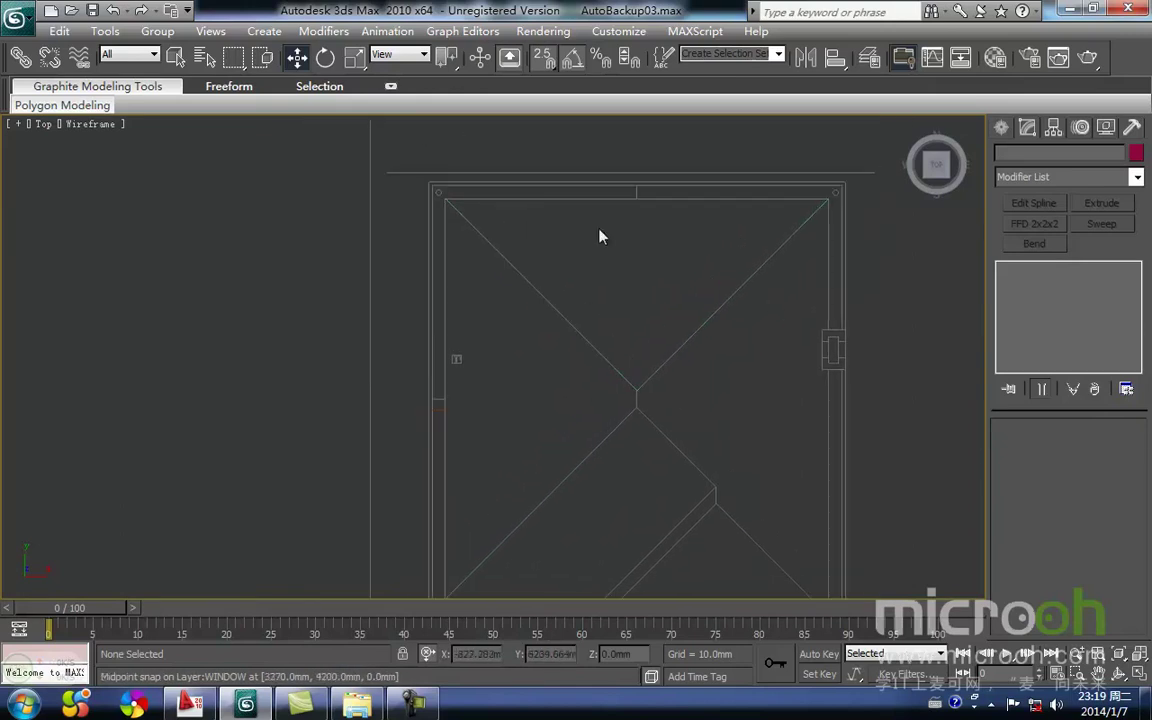
Trace the west roof slope in the top view as a closed Line spline snapped to the eaves corners and both central ridge ends
{"action": "left_click", "coordinate": [1003, 130]}
{"action": "left_click", "coordinate": [1031, 242]}
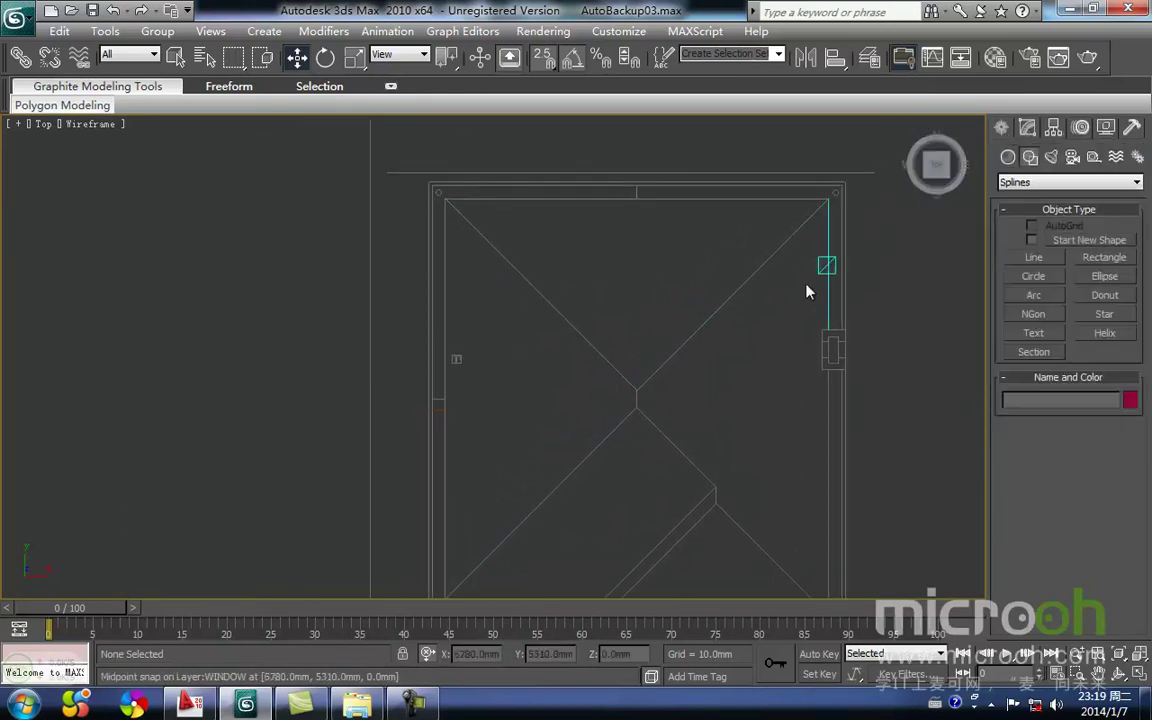
{"action": "left_click", "coordinate": [1034, 257]}
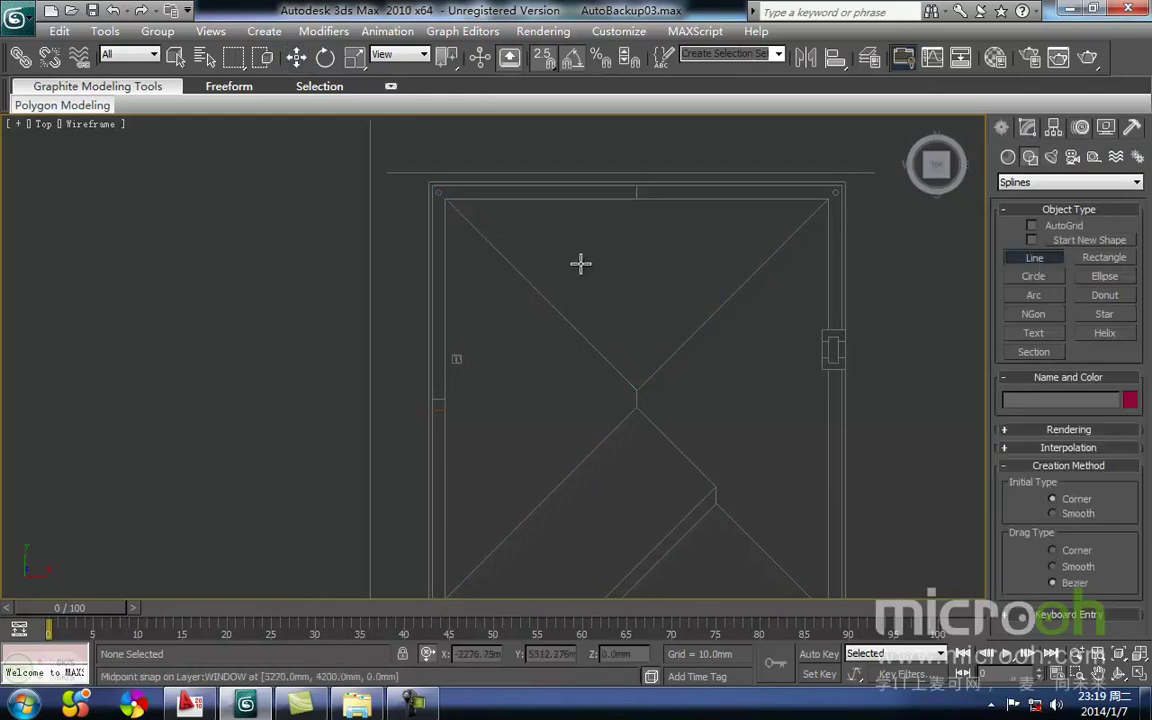
{"action": "left_click", "coordinate": [445, 199]}
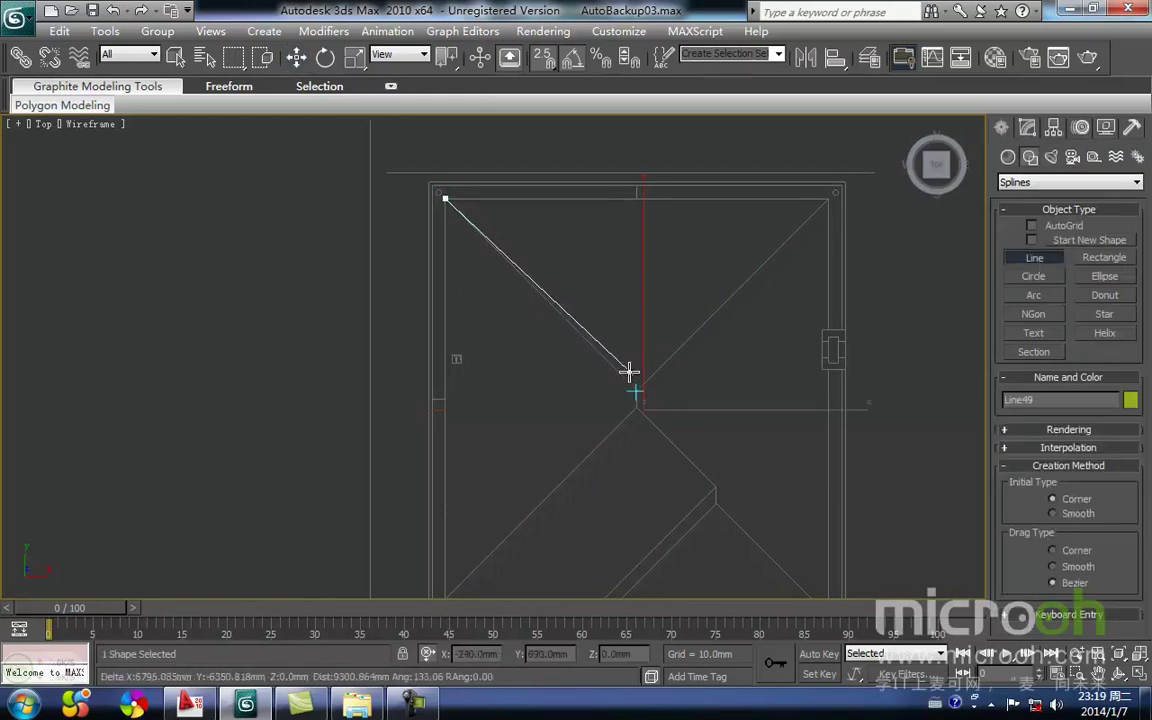
{"action": "middle_click_drag", "start_coordinate": [452, 545], "coordinate": [486, 378]}
{"action": "left_click", "coordinate": [482, 410]}
{"action": "middle_click_drag", "start_coordinate": [406, 135], "coordinate": [476, 365]}
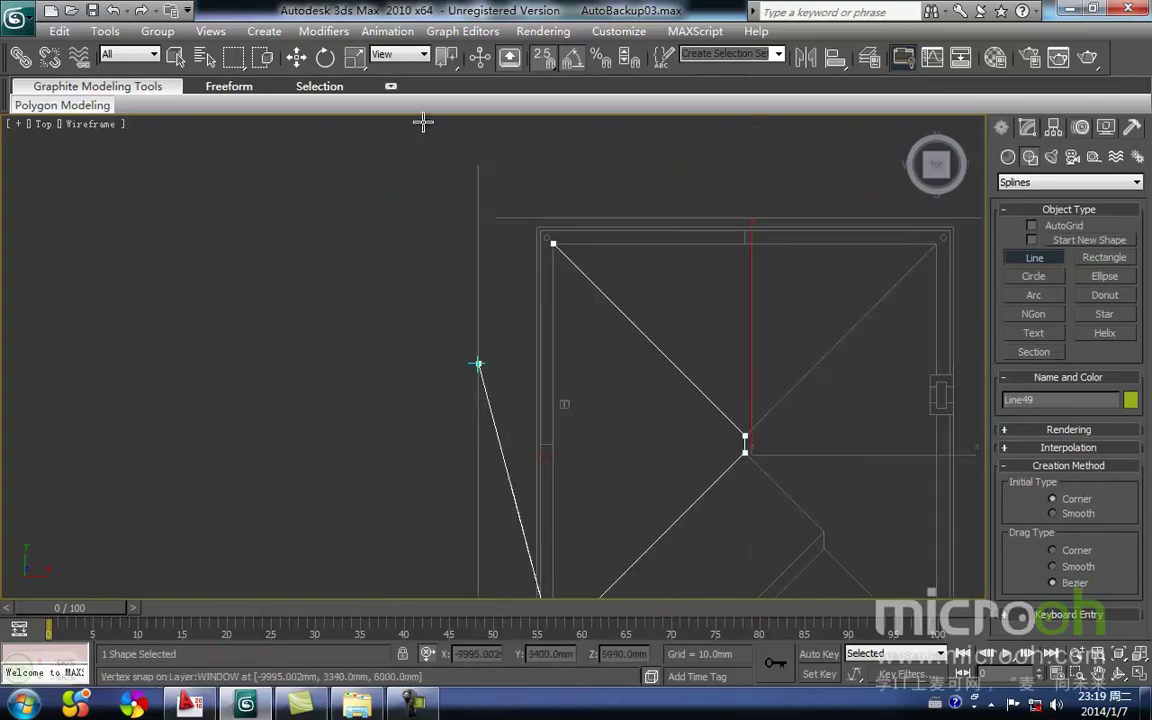
{"action": "left_click", "coordinate": [553, 246]}
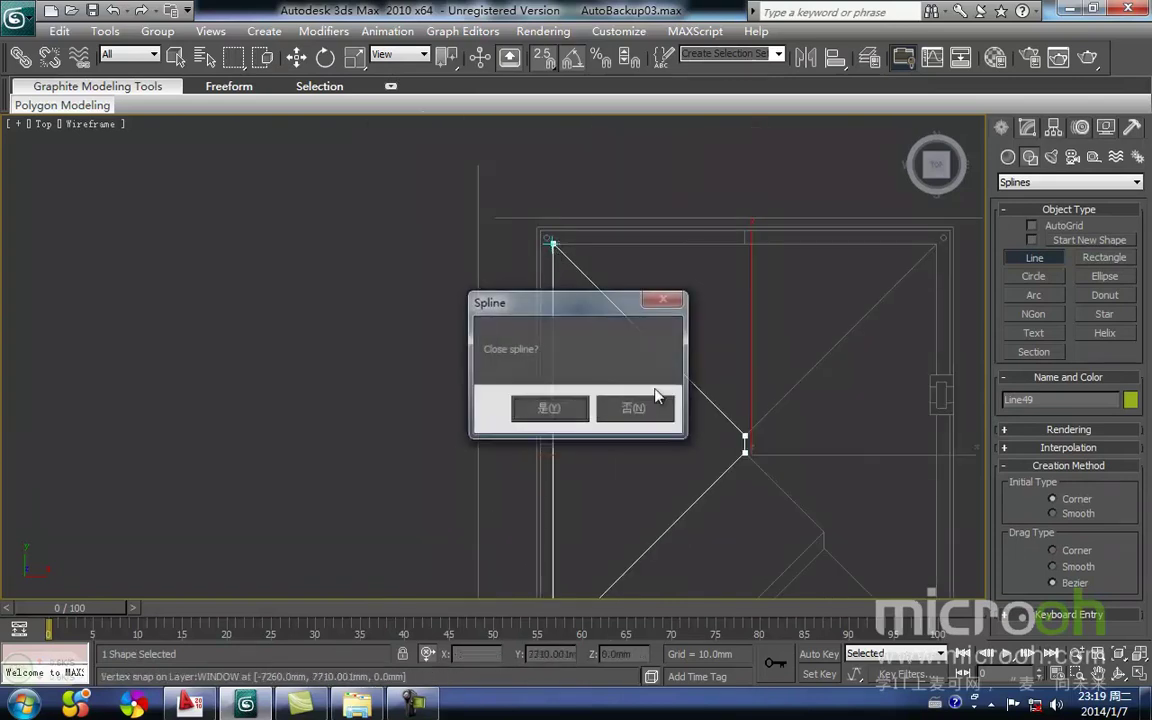
{"action": "left_click", "coordinate": [549, 408]}
{"action": "middle_click_drag", "start_coordinate": [674, 373], "coordinate": [590, 378]}
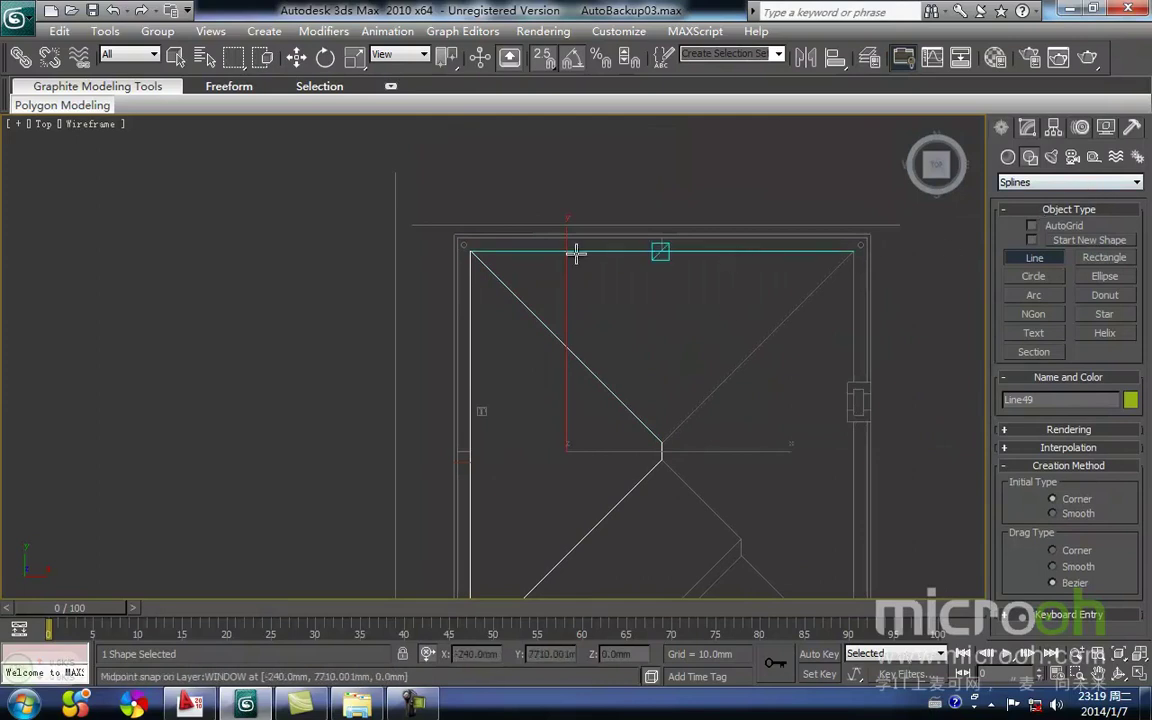
Trace the triangular north roof slope as a closed spline between the two north corners and the central ridge's north end
{"action": "left_click", "coordinate": [853, 251]}
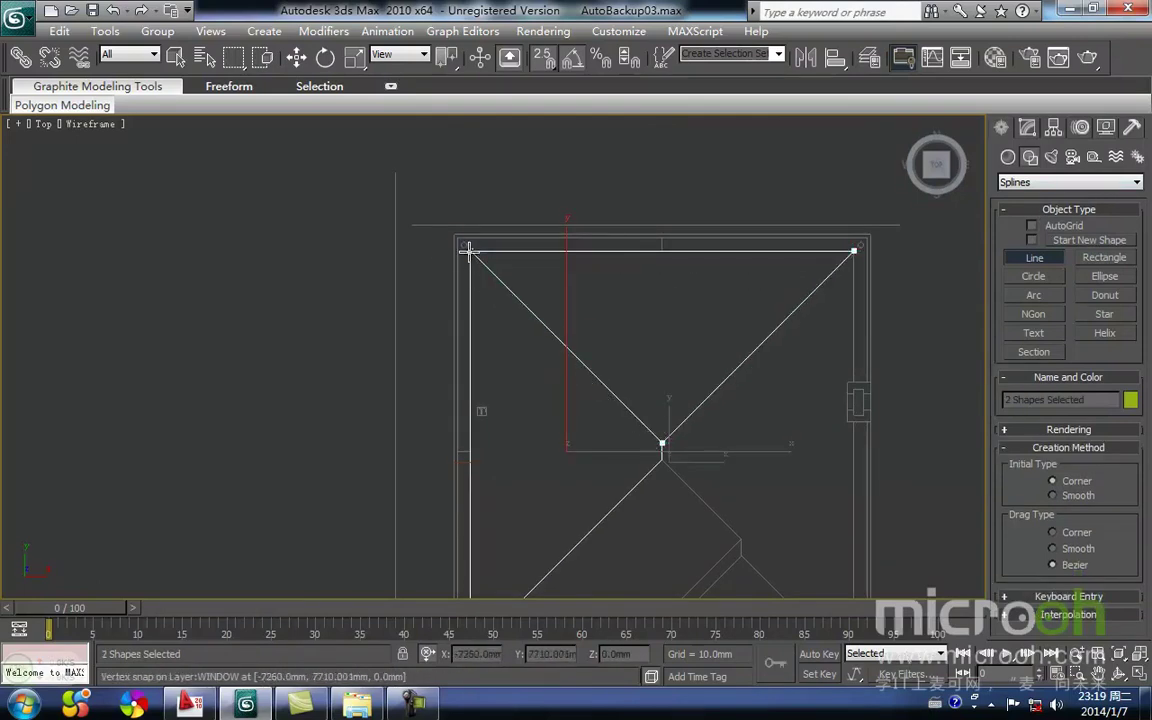
{"action": "left_click", "coordinate": [471, 254]}
{"action": "left_click", "coordinate": [553, 409]}
Trace the east roof slope as a closed spline from the northeast corner along both ridges to the southeast corner
{"action": "middle_click_drag", "start_coordinate": [725, 384], "coordinate": [558, 350]}
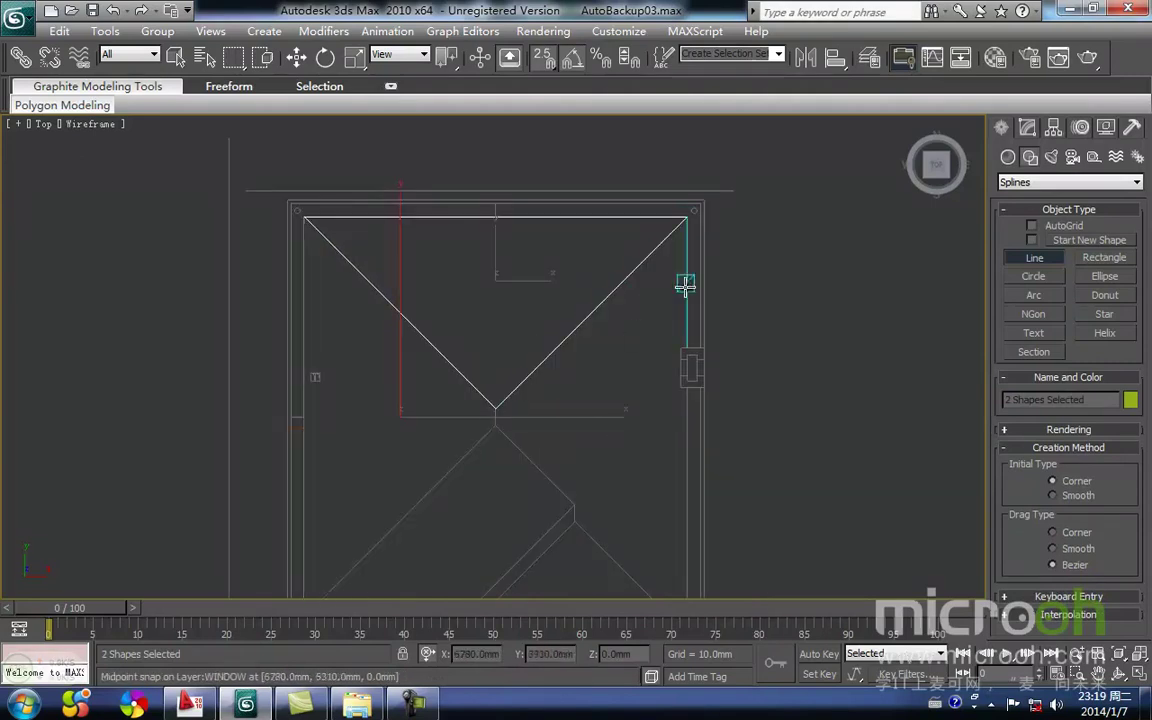
{"action": "left_click", "coordinate": [688, 218]}
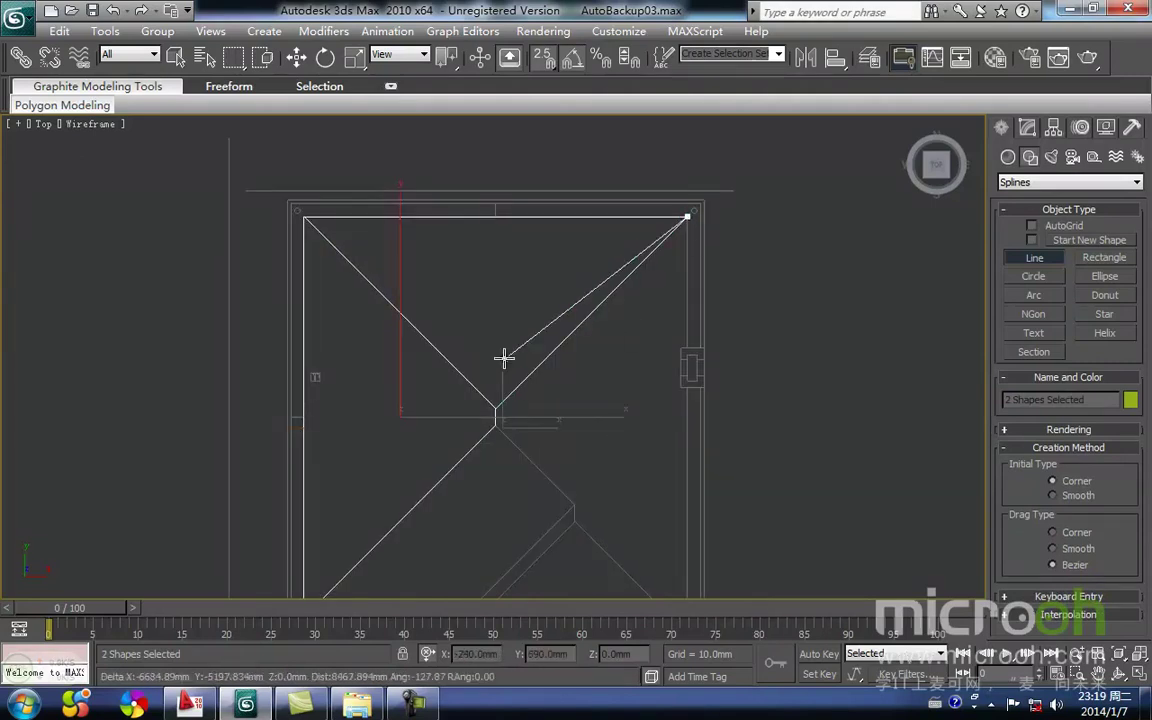
{"action": "left_click", "coordinate": [513, 430]}
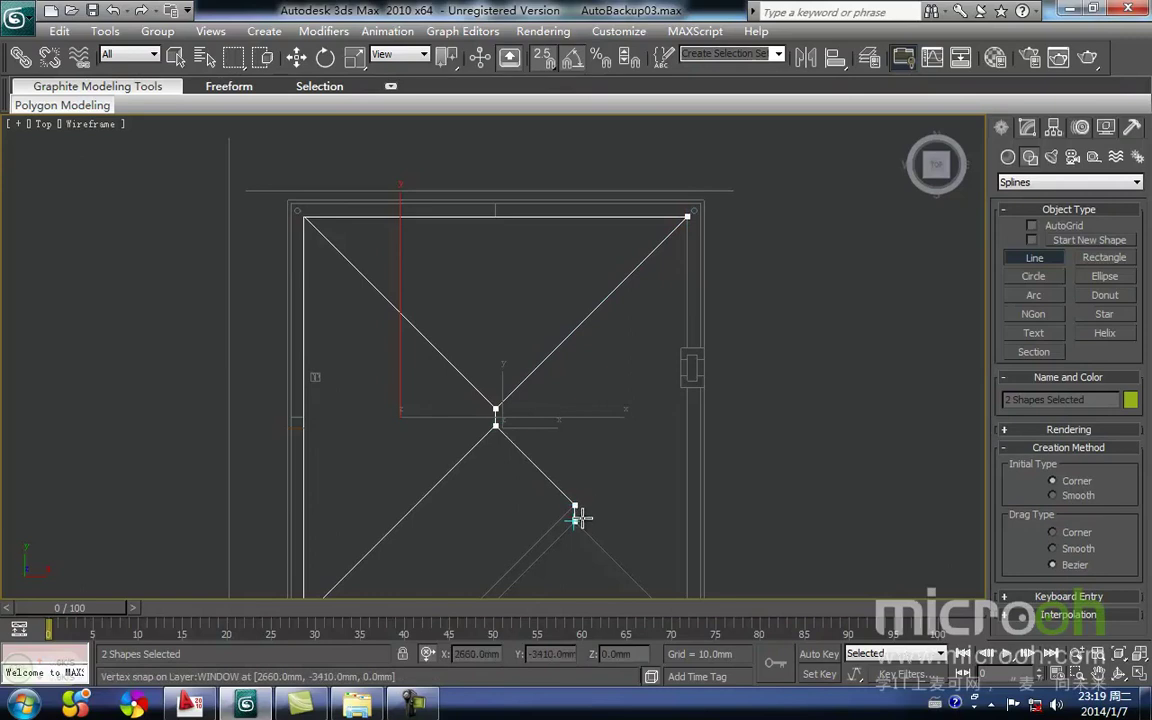
{"action": "key", "text": "i"}
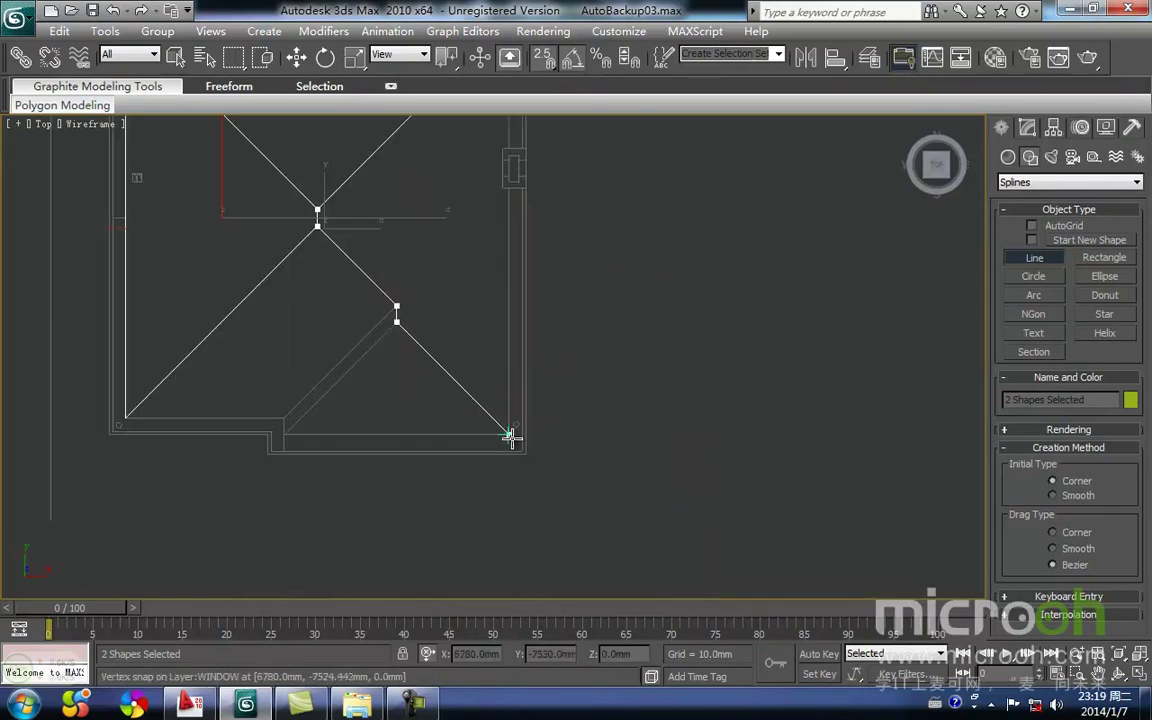
{"action": "left_click", "coordinate": [509, 434]}
{"action": "middle_click_drag", "start_coordinate": [494, 188], "coordinate": [504, 329]}
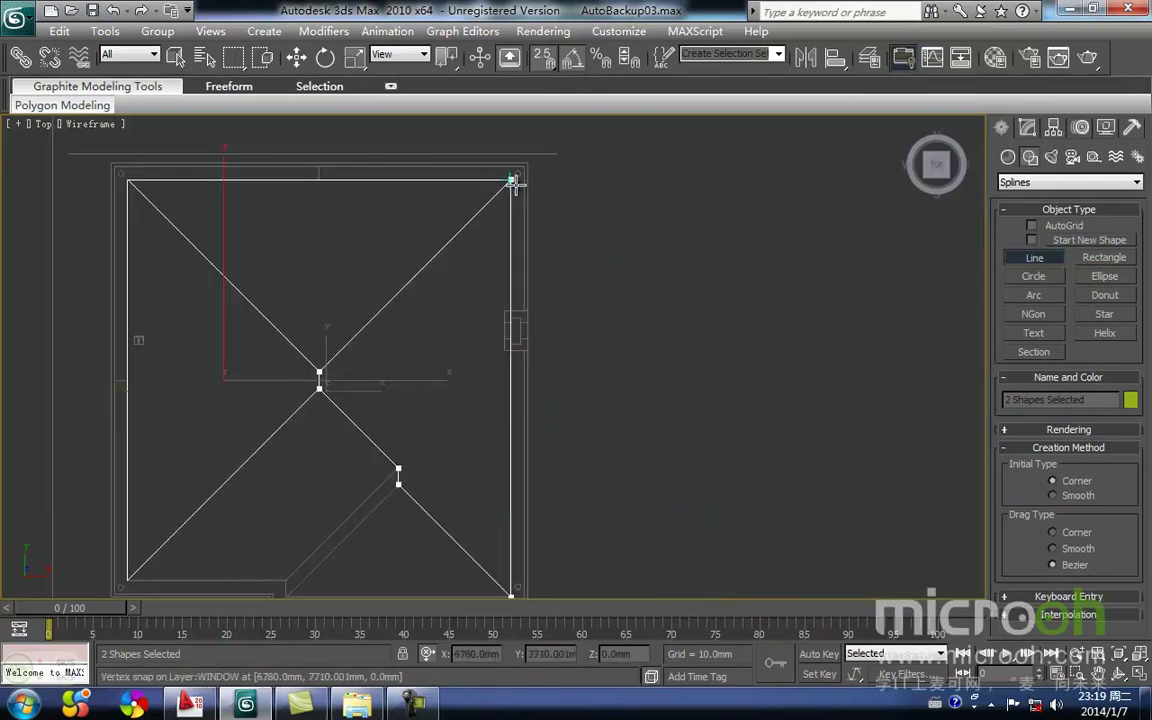
{"action": "left_click", "coordinate": [510, 181]}
{"action": "left_click", "coordinate": [545, 406]}
Trace the southwest roof slope as a closed spline through the central ridge's south end, southwest corner, facade step and lower ridge
{"action": "key", "text": "i"}
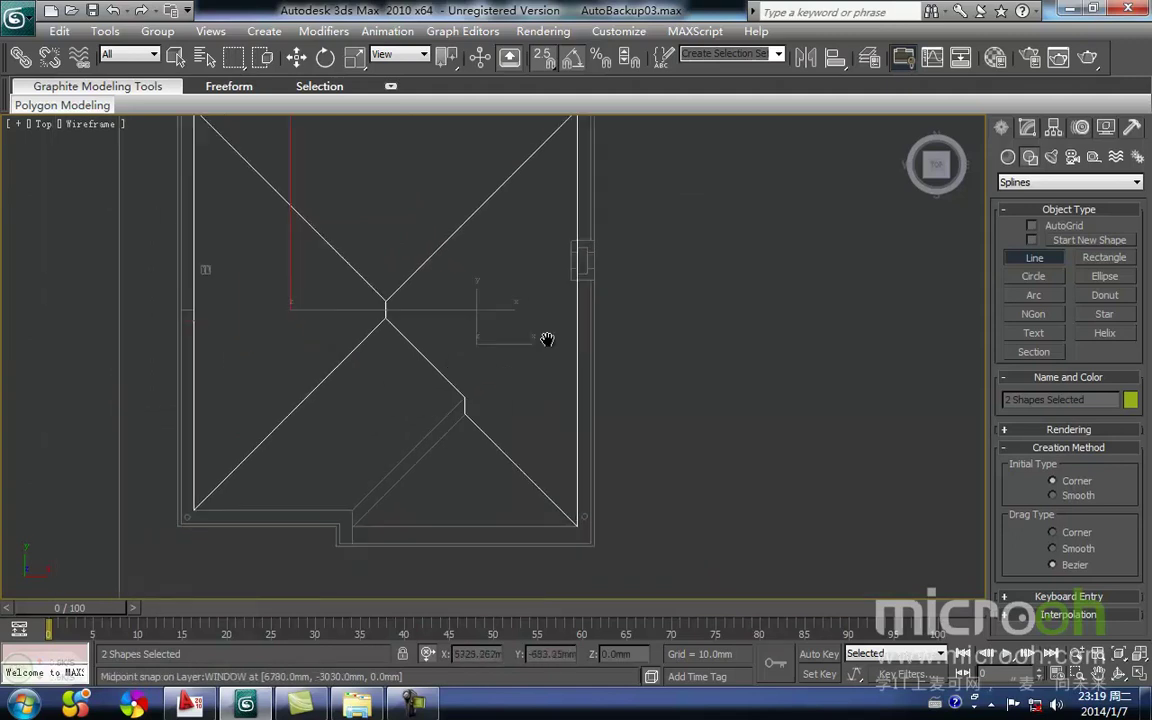
{"action": "middle_click_drag", "start_coordinate": [454, 357], "coordinate": [523, 345]}
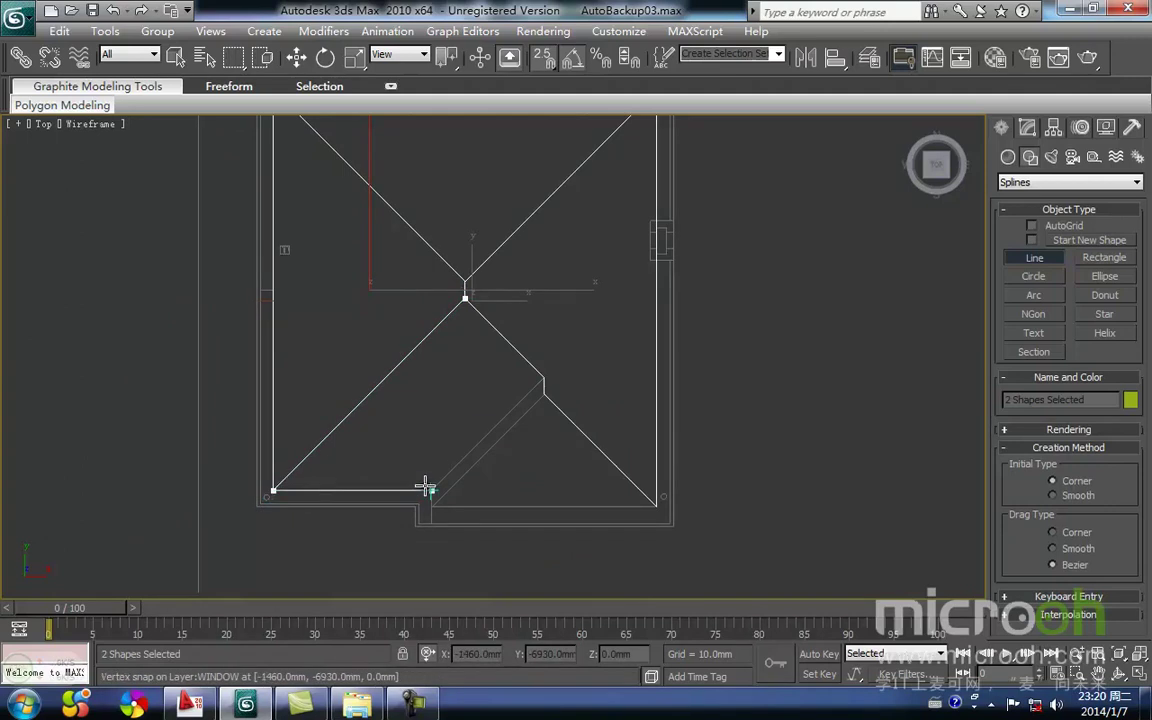
{"action": "left_click", "coordinate": [464, 300]}
{"action": "left_click", "coordinate": [546, 411]}
Trace the narrow diagonal roof strip between the lower ridge and the facade step as a closed spline
{"action": "middle_click_drag", "start_coordinate": [456, 434], "coordinate": [449, 386]}
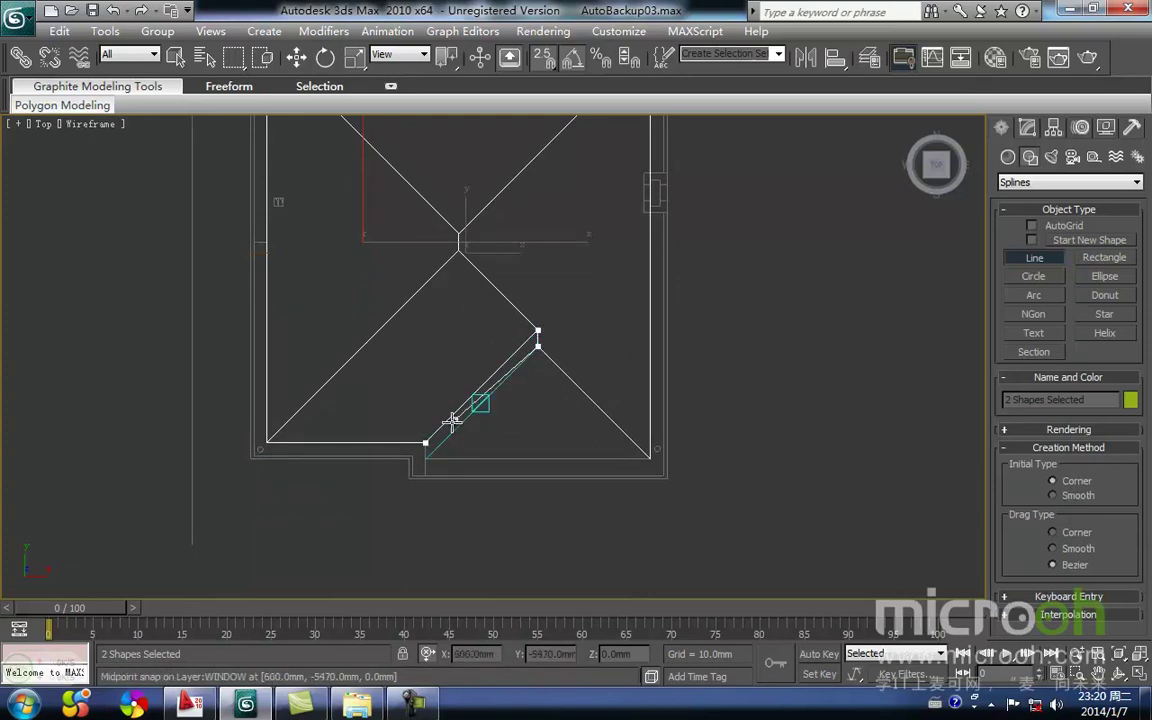
{"action": "left_click", "coordinate": [420, 443]}
{"action": "left_click", "coordinate": [527, 406]}
Trace the triangular south roof slope as a closed spline between the lower ridge end, the facade step and the southeast corner
{"action": "middle_click_drag", "start_coordinate": [527, 406], "coordinate": [372, 469]}
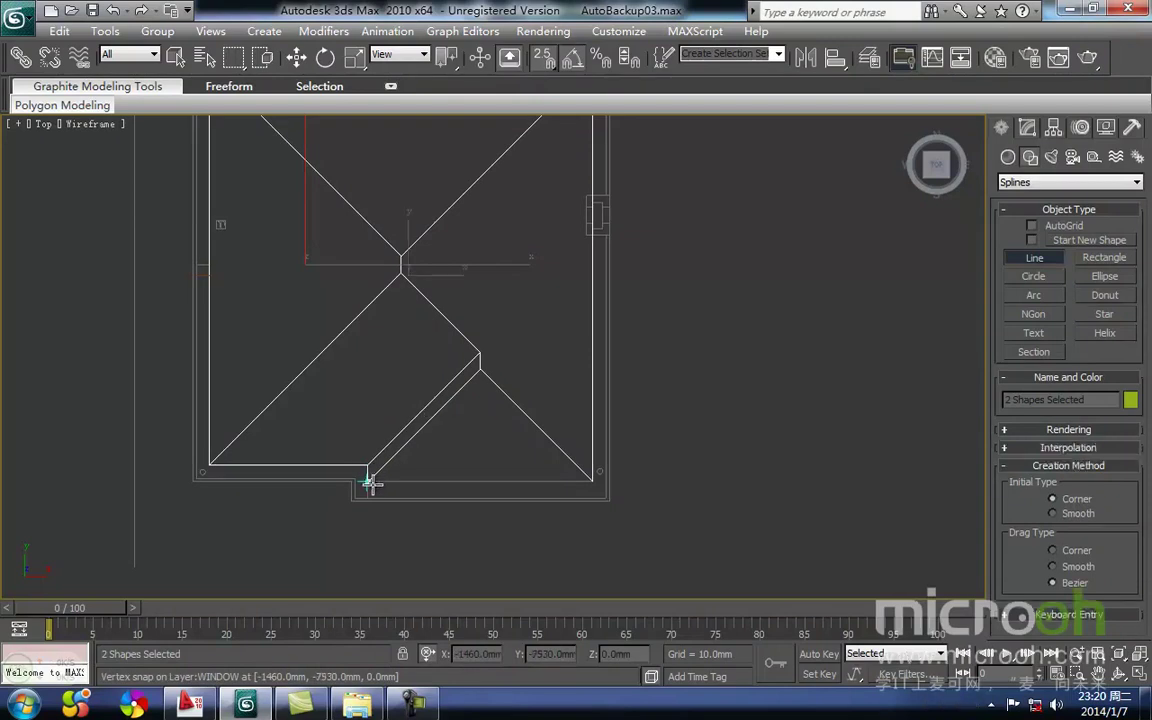
{"action": "left_click", "coordinate": [592, 484]}
{"action": "left_click", "coordinate": [367, 488]}
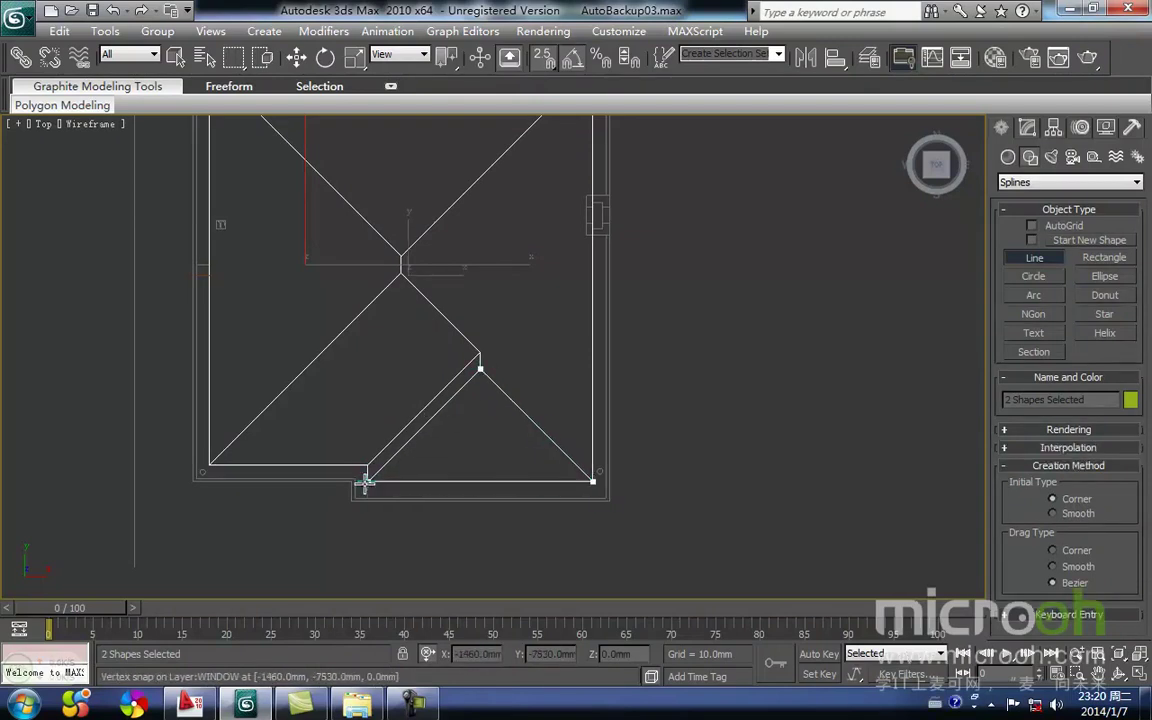
{"action": "left_click", "coordinate": [592, 484]}
{"action": "left_click", "coordinate": [544, 406]}
Raise the traced roof outlines straight up in the front view and snap them to the top of the eaves
{"action": "scroll", "coordinate": [519, 388], "scroll_direction": "down", "scroll_amount": 6}
{"action": "key", "text": "f"}
{"action": "scroll", "coordinate": [437, 358], "scroll_direction": "up", "scroll_amount": 6}
{"action": "middle_click_drag", "start_coordinate": [437, 358], "coordinate": [428, 436]}
{"action": "scroll", "coordinate": [429, 419], "scroll_direction": "down", "scroll_amount": 3}
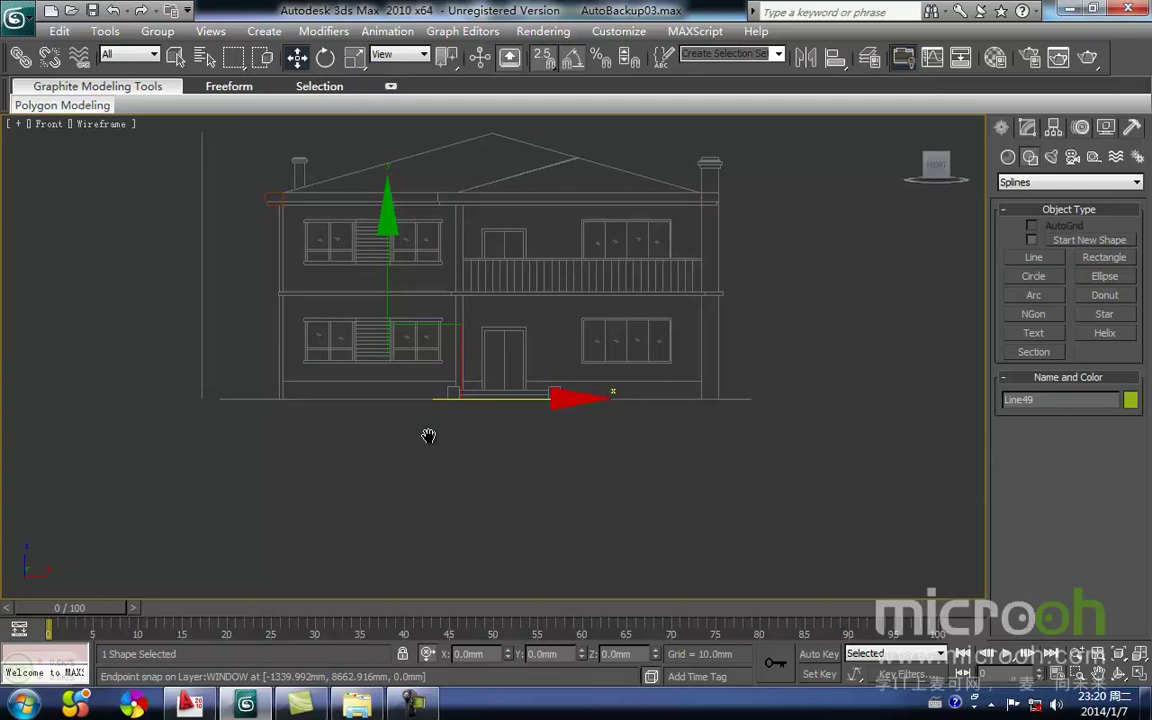
{"action": "middle_click_drag", "start_coordinate": [447, 393], "coordinate": [438, 497]}
{"action": "key", "text": "space"}
{"action": "left_click_drag", "start_coordinate": [381, 420], "coordinate": [385, 183]}
{"action": "scroll", "coordinate": [285, 216], "scroll_direction": "up", "scroll_amount": 3}
{"action": "middle_click_drag", "start_coordinate": [262, 229], "coordinate": [507, 360]}
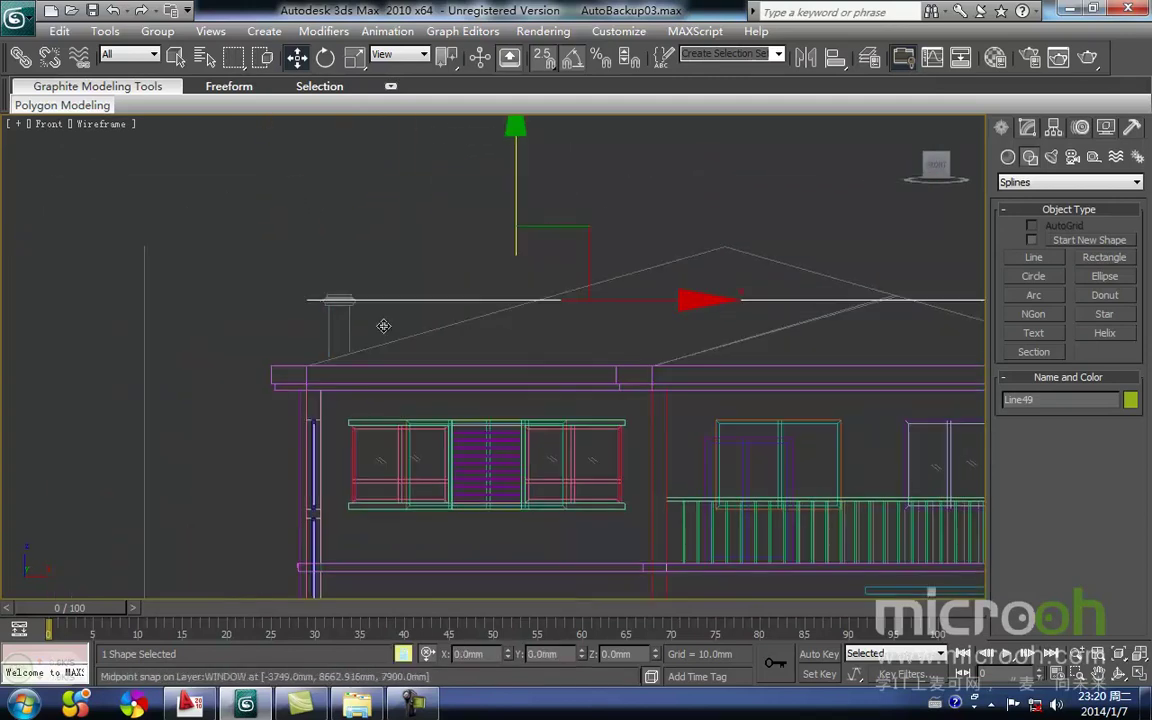
{"action": "left_click_drag", "start_coordinate": [298, 297], "coordinate": [276, 356]}
Raise the two central ridge vertices of the roof spline vertically to the main roof peak of the front elevation drawing
{"action": "middle_click_drag", "start_coordinate": [637, 355], "coordinate": [600, 452]}
{"action": "scroll", "coordinate": [560, 376], "scroll_direction": "down", "scroll_amount": 5}
{"action": "scroll", "coordinate": [600, 452], "scroll_direction": "up", "scroll_amount": 4}
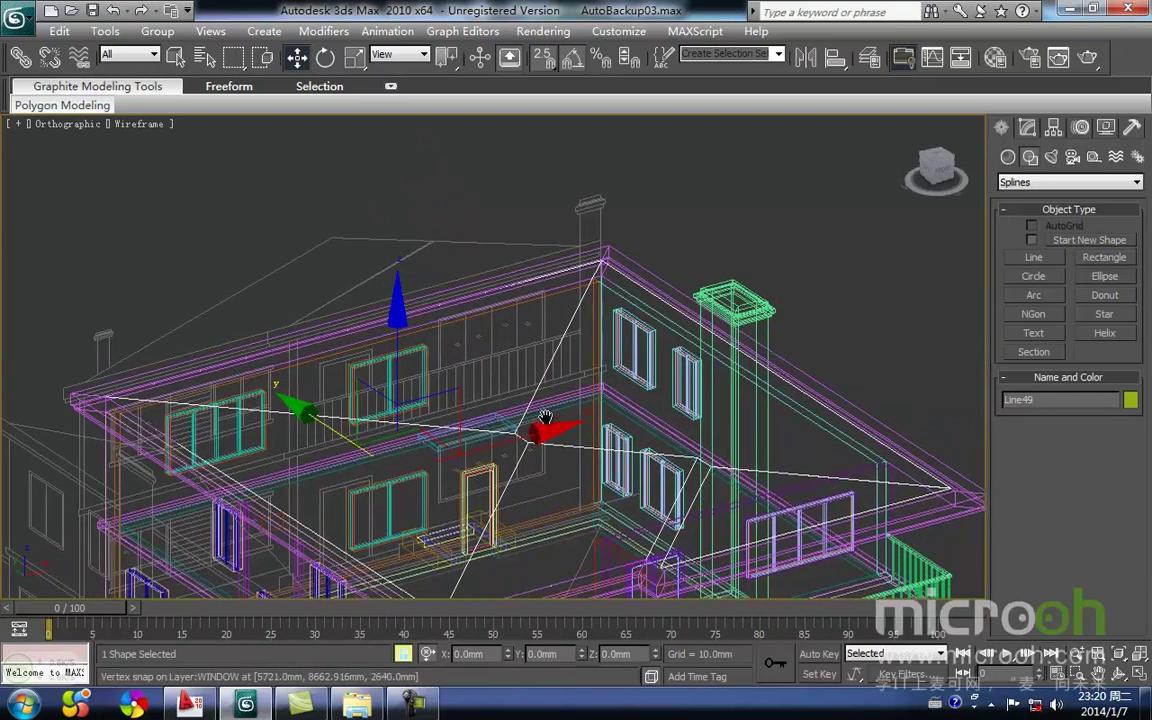
{"action": "key", "text": "1"}
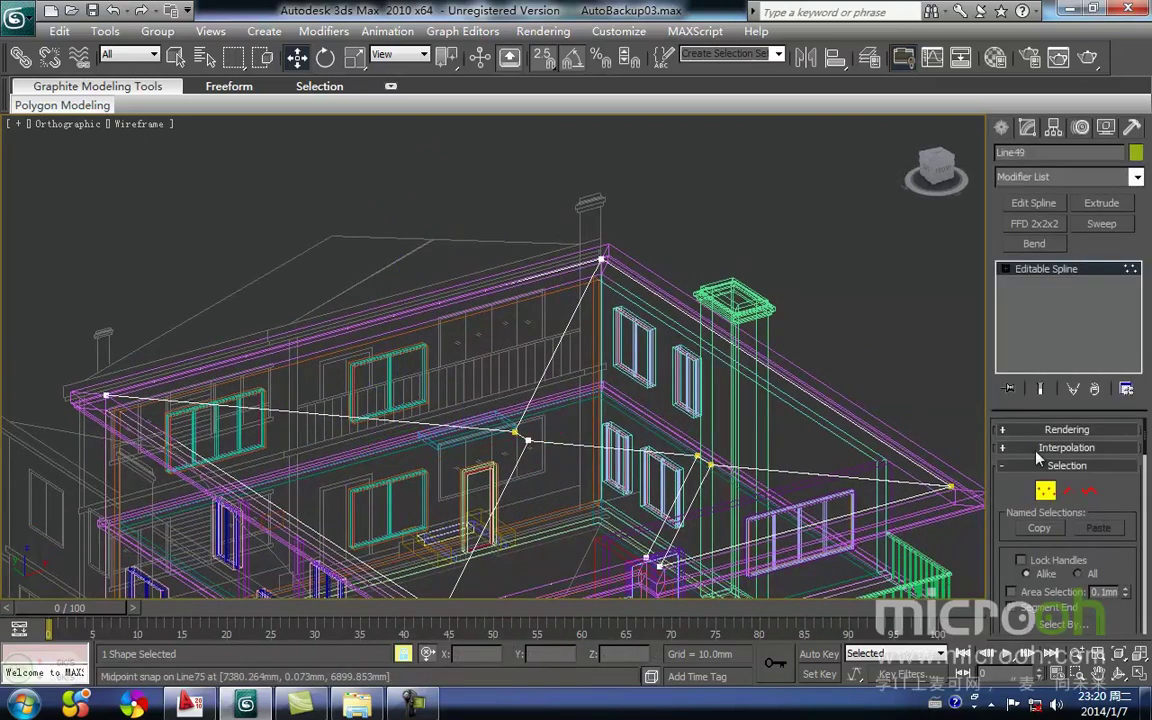
{"action": "left_click", "coordinate": [1010, 272]}
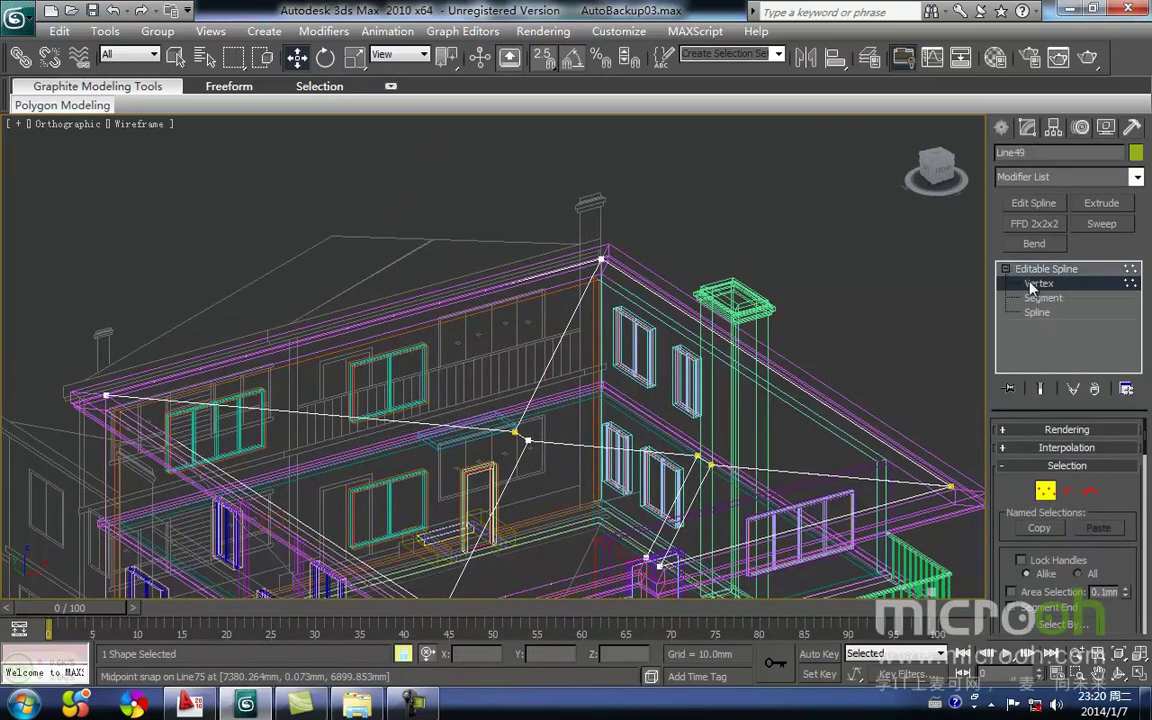
{"action": "left_click", "coordinate": [1047, 490]}
{"action": "middle_click_drag", "start_coordinate": [677, 270], "coordinate": [552, 270]}
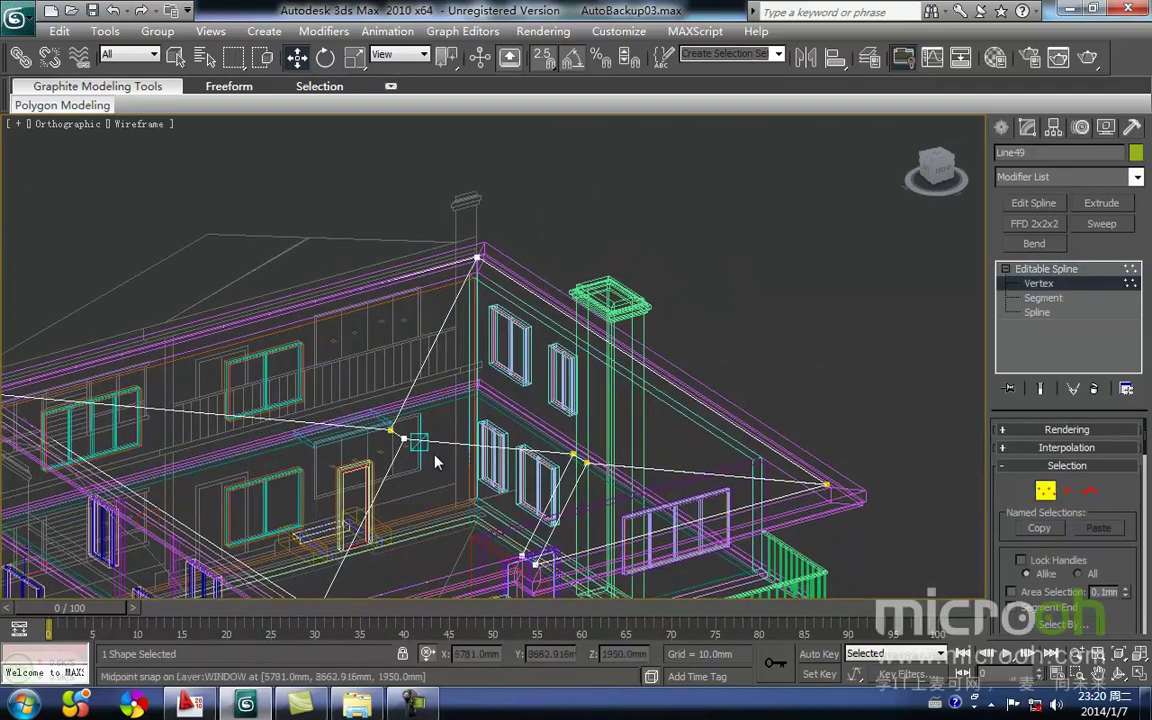
{"action": "left_click_drag", "start_coordinate": [335, 368], "coordinate": [334, 367]}
{"action": "key", "text": "f"}
{"action": "key", "text": "z"}
{"action": "scroll", "coordinate": [411, 319], "scroll_direction": "down", "scroll_amount": 5}
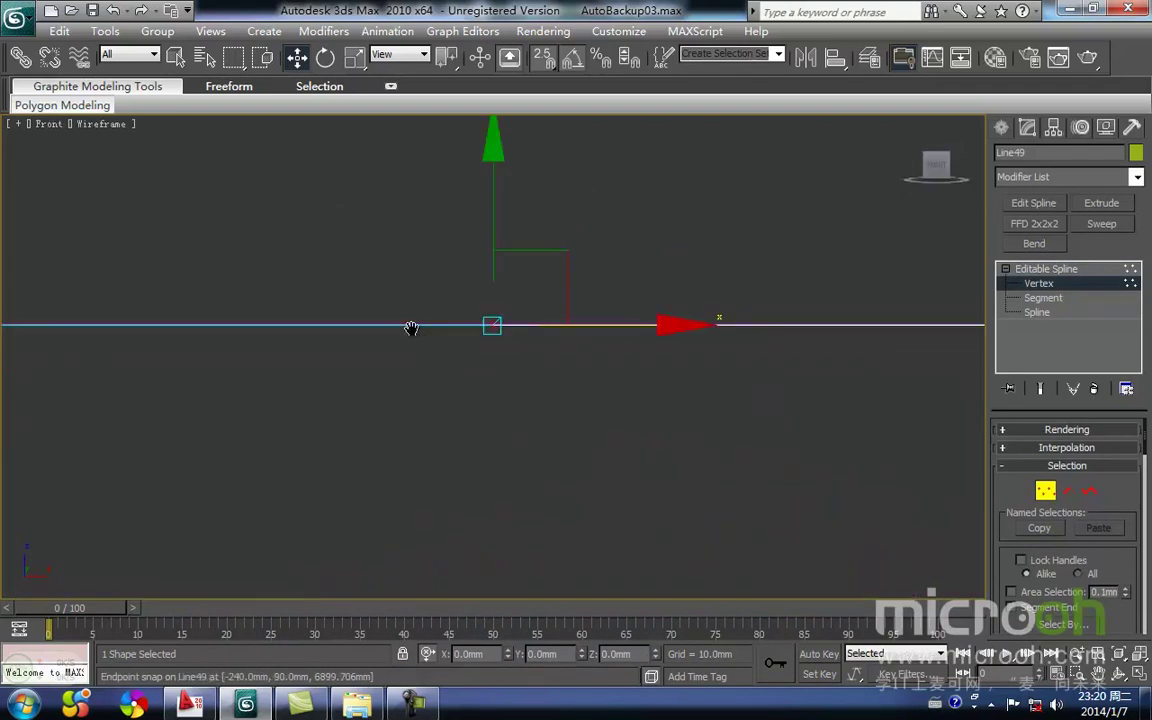
{"action": "scroll", "coordinate": [434, 393], "scroll_direction": "down", "scroll_amount": 6}
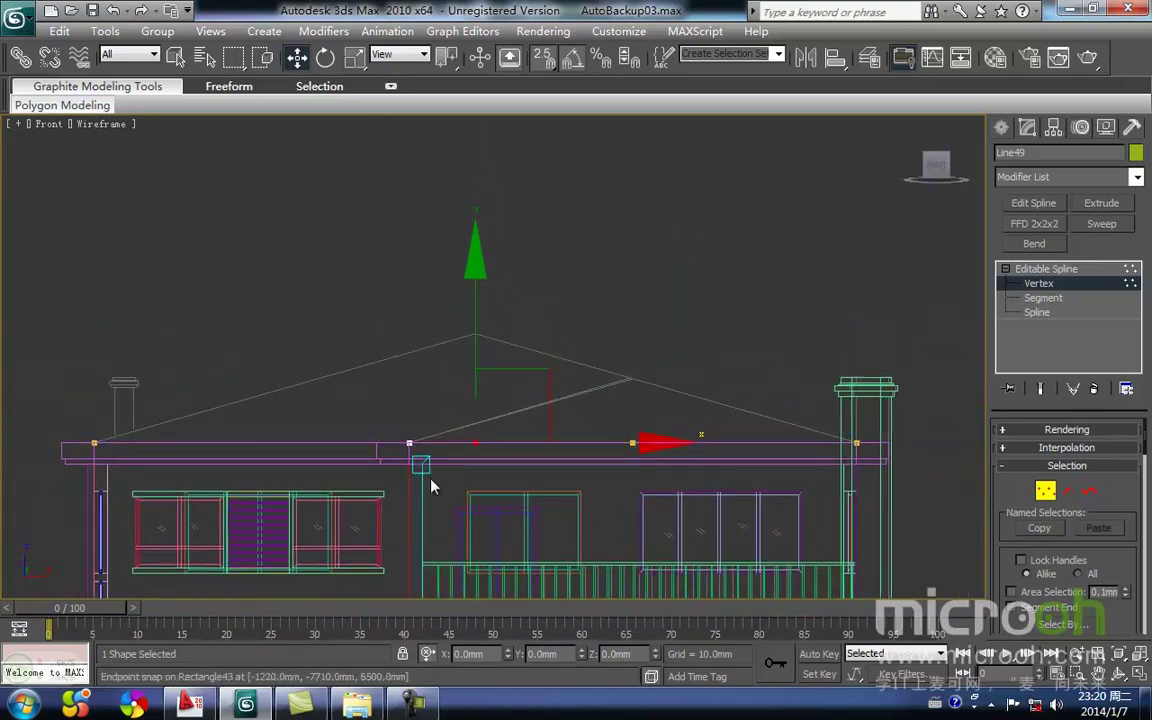
{"action": "mouse_move", "coordinate": [476, 346]}
{"action": "left_mouse_down"}
{"action": "mouse_move", "coordinate": [481, 412]}
{"action": "mouse_move", "coordinate": [474, 338]}
{"action": "left_mouse_up"}
{"action": "middle_click_drag", "start_coordinate": [558, 410], "coordinate": [449, 406]}
{"action": "key", "text": "space"}
Raise the two lower ridge vertices vertically and snap them to the lower roof peak in the front elevation
{"action": "key", "text": "t"}
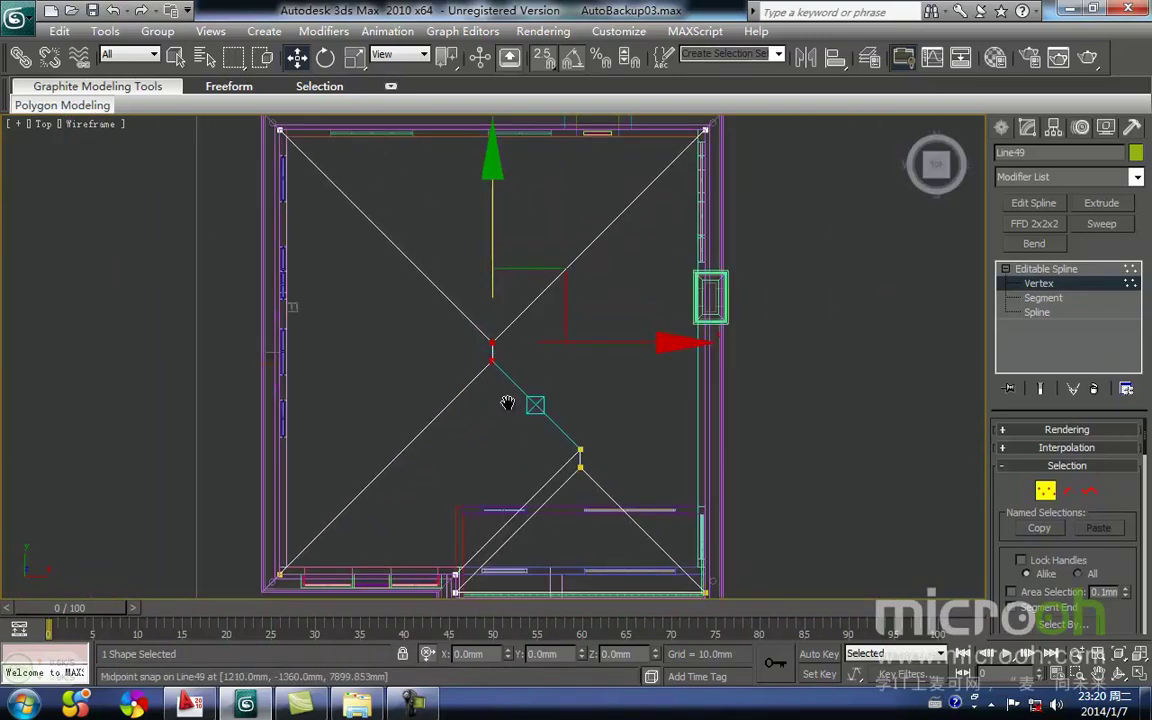
{"action": "middle_click_drag", "start_coordinate": [582, 502], "coordinate": [554, 388]}
{"action": "key", "text": "space"}
{"action": "left_click", "coordinate": [559, 384]}
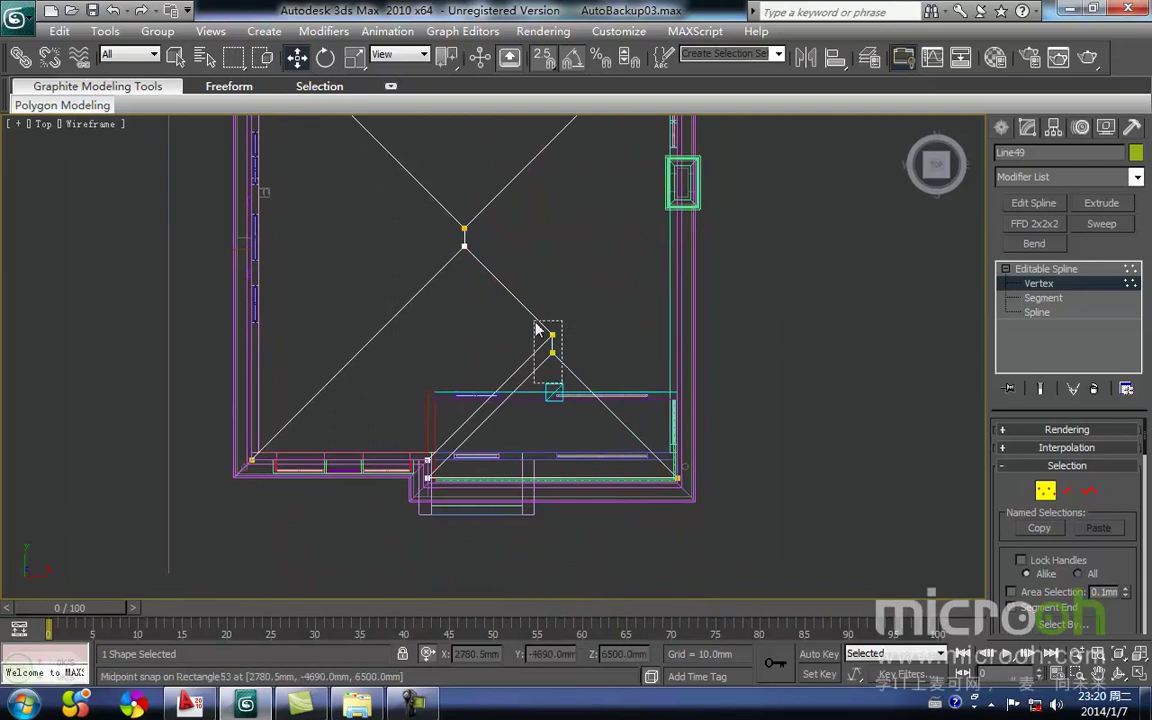
{"action": "left_click", "coordinate": [548, 347]}
{"action": "key", "text": "f"}
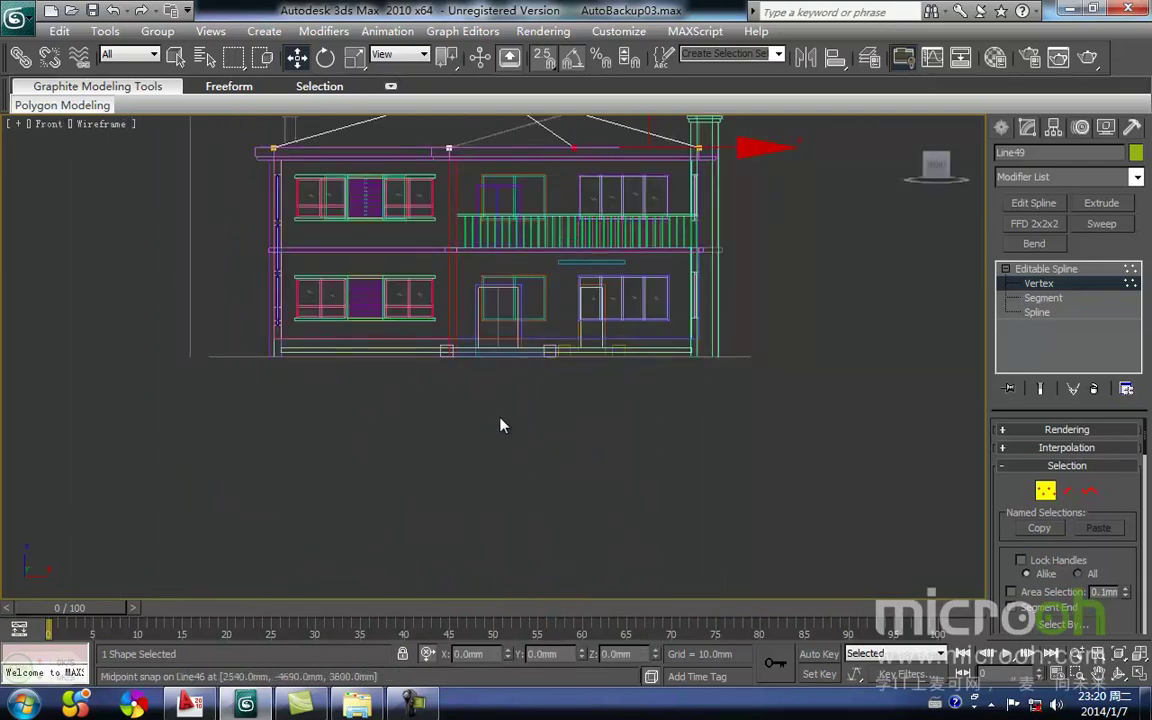
{"action": "key", "text": "z"}
{"action": "middle_click_drag", "start_coordinate": [514, 357], "coordinate": [500, 411]}
{"action": "scroll", "coordinate": [500, 412], "scroll_direction": "up", "scroll_amount": 4}
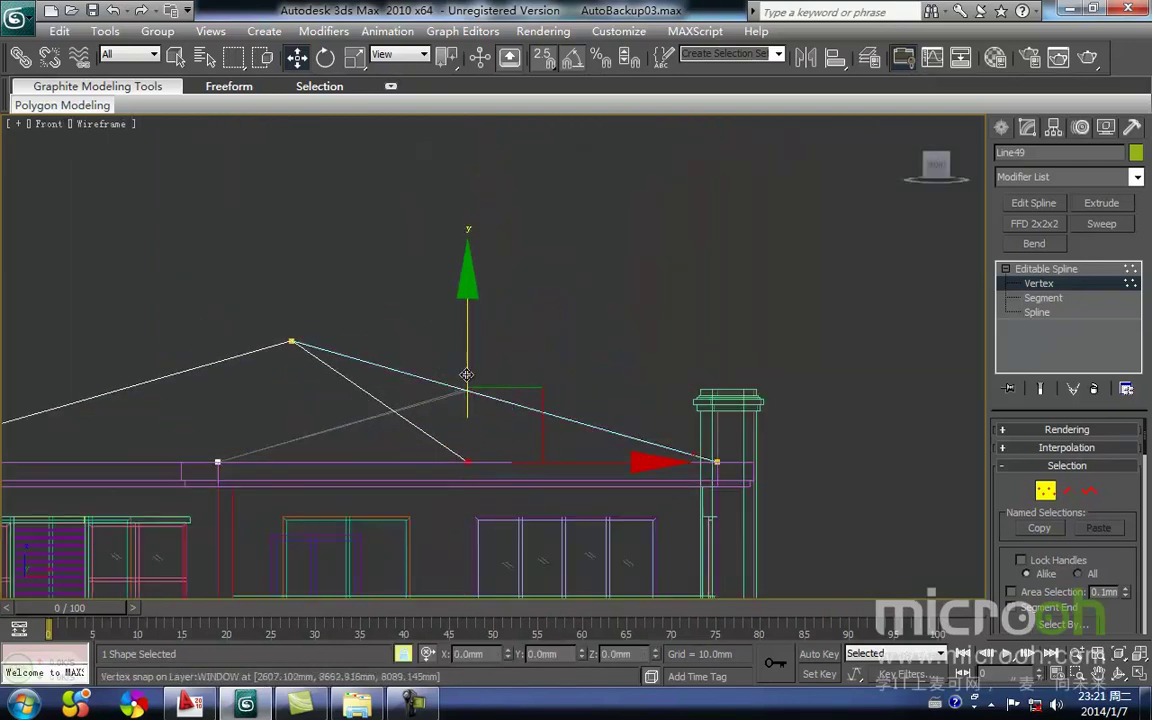
{"action": "scroll", "coordinate": [466, 364], "scroll_direction": "up", "scroll_amount": 4}
{"action": "middle_click_drag", "start_coordinate": [463, 458], "coordinate": [472, 416]}
{"action": "left_click_drag", "start_coordinate": [459, 438], "coordinate": [456, 388]}
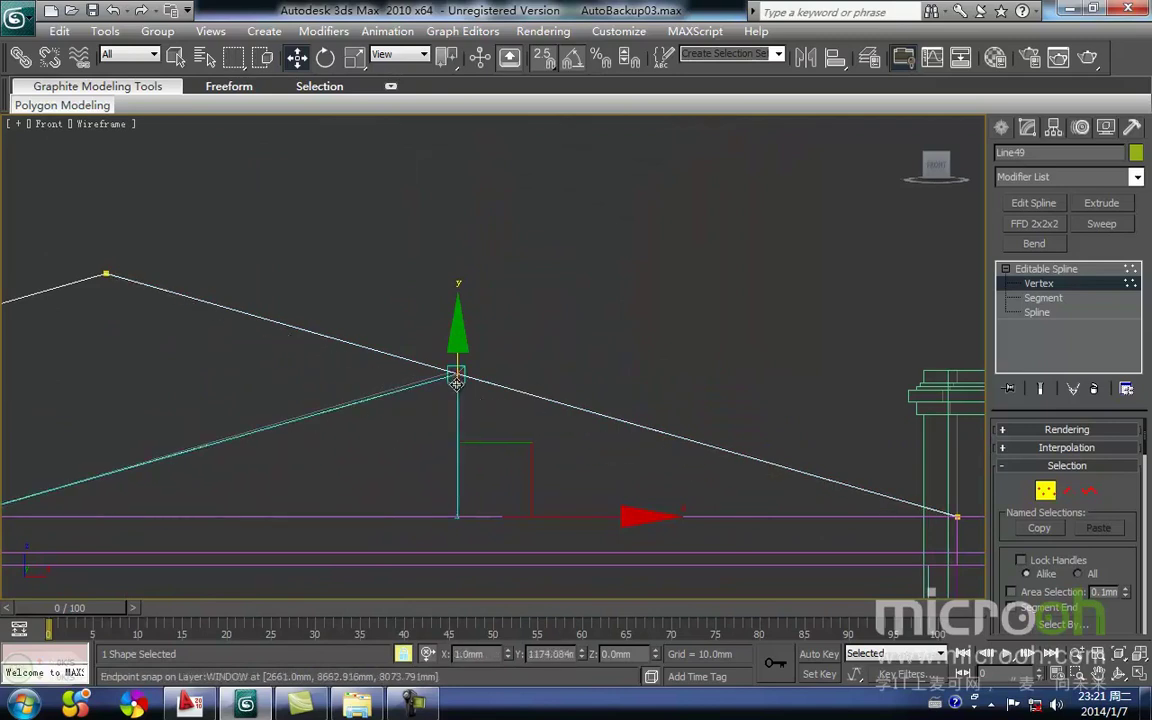
{"action": "middle_click_drag", "start_coordinate": [456, 401], "coordinate": [466, 357]}
{"action": "scroll", "coordinate": [480, 352], "scroll_direction": "up", "scroll_amount": 6}
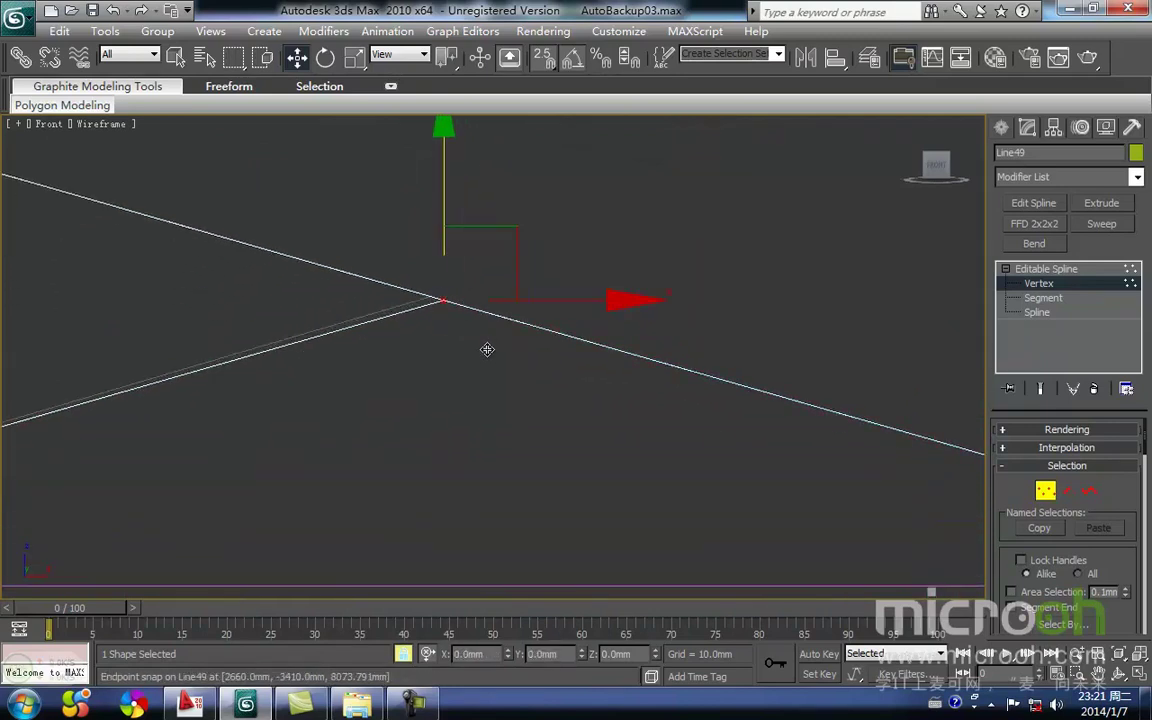
Show the villa shaded in an angled view and apply an Edit Mesh modifier to the roof spline
{"action": "key", "text": "t"}
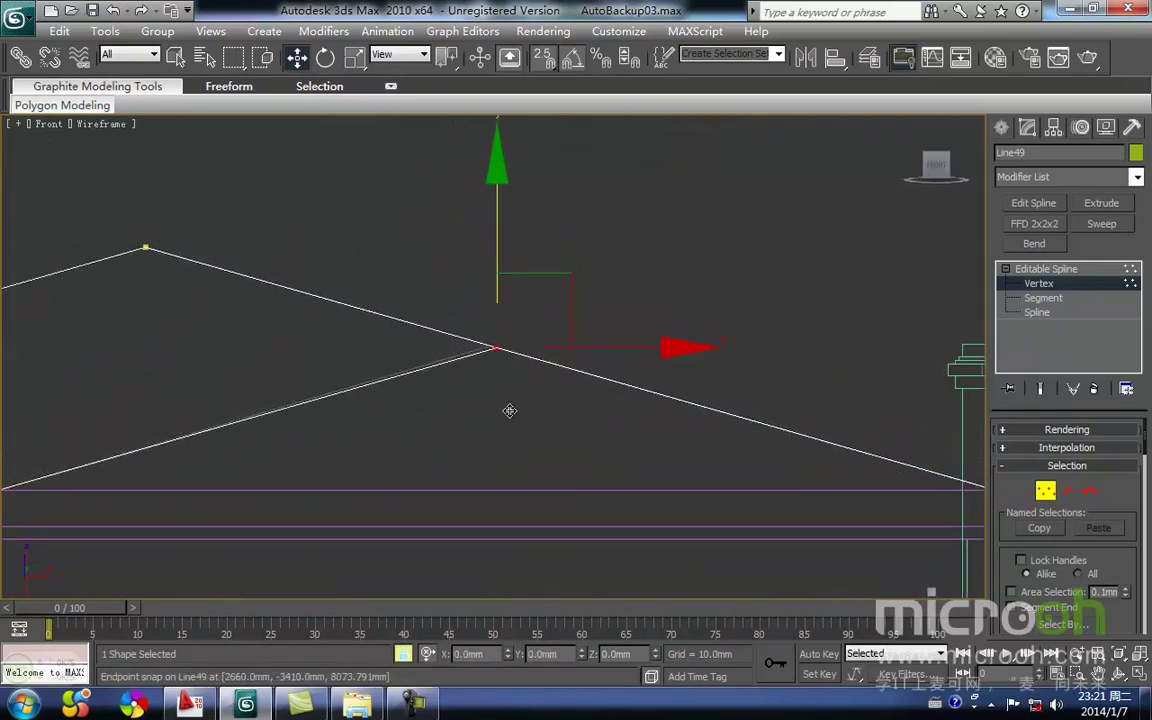
{"action": "key", "text": "z"}
{"action": "scroll", "coordinate": [488, 424], "scroll_direction": "down", "scroll_amount": 10}
{"action": "middle_click_drag", "start_coordinate": [509, 450], "coordinate": [566, 374], "text": "alt"}
{"action": "scroll", "coordinate": [551, 348], "scroll_direction": "down", "scroll_amount": 1}
{"action": "key", "text": "F3"}
{"action": "scroll", "coordinate": [551, 348], "scroll_direction": "down", "scroll_amount": 6}
{"action": "middle_click_drag", "start_coordinate": [488, 414], "coordinate": [450, 384], "text": "alt"}
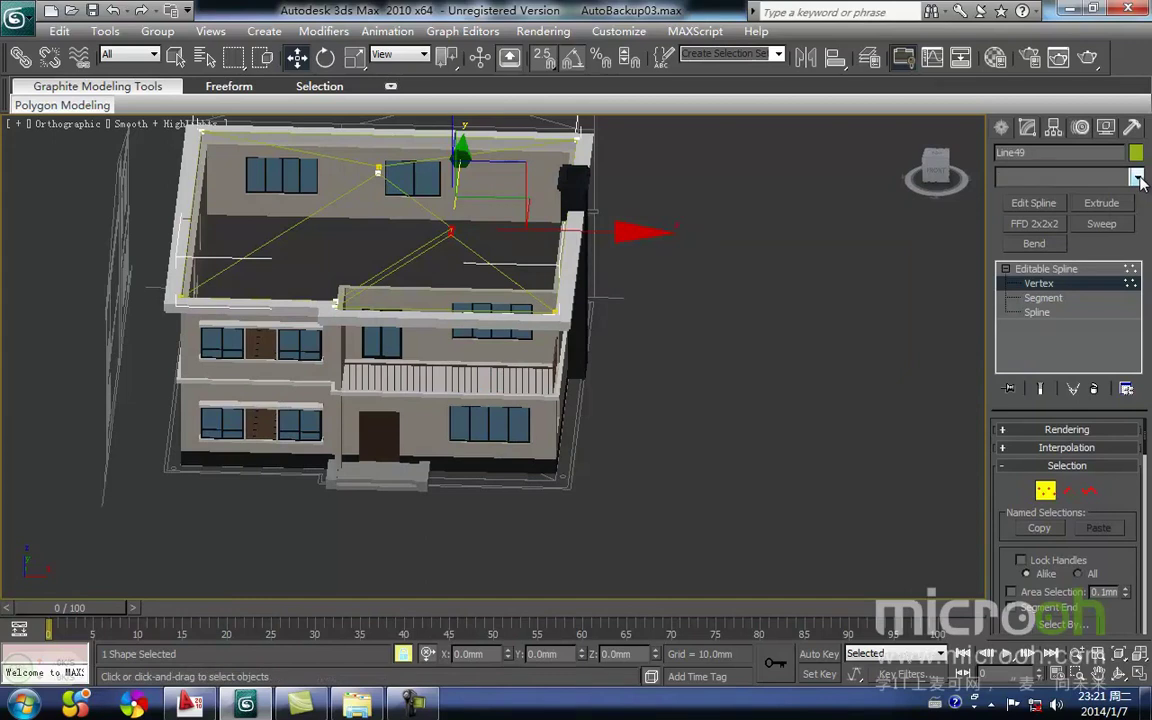
{"action": "left_click", "coordinate": [1137, 177]}
{"action": "key", "text": "e"}
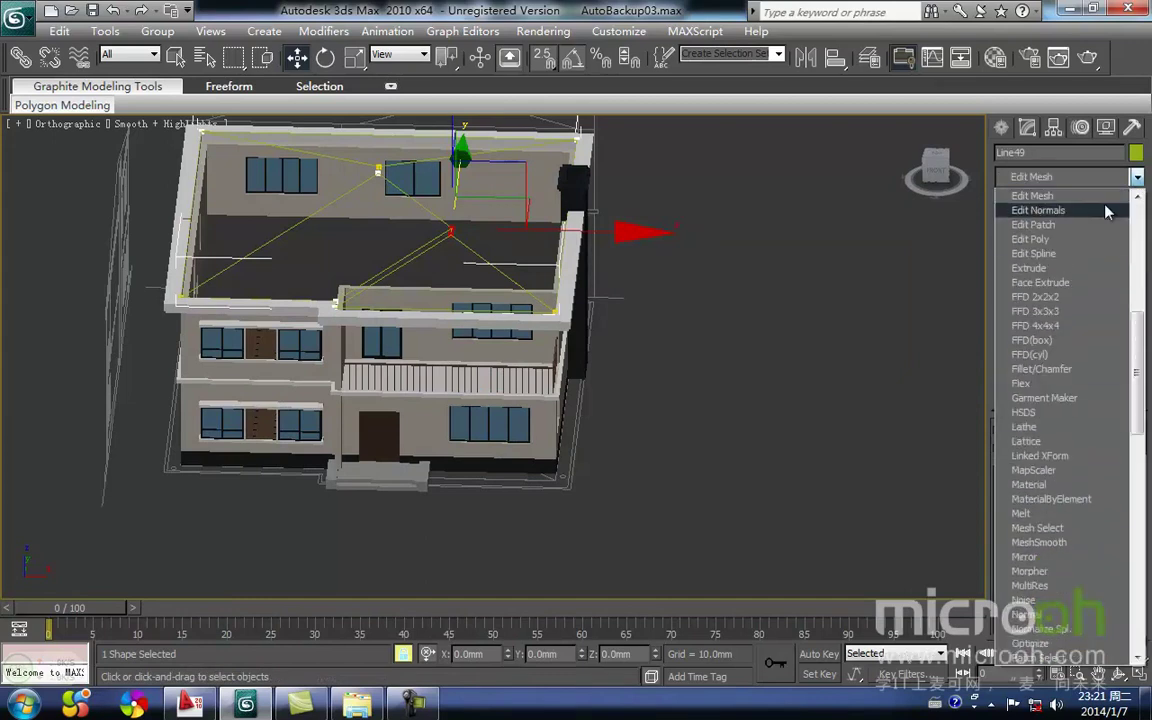
{"action": "left_click", "coordinate": [1040, 197]}
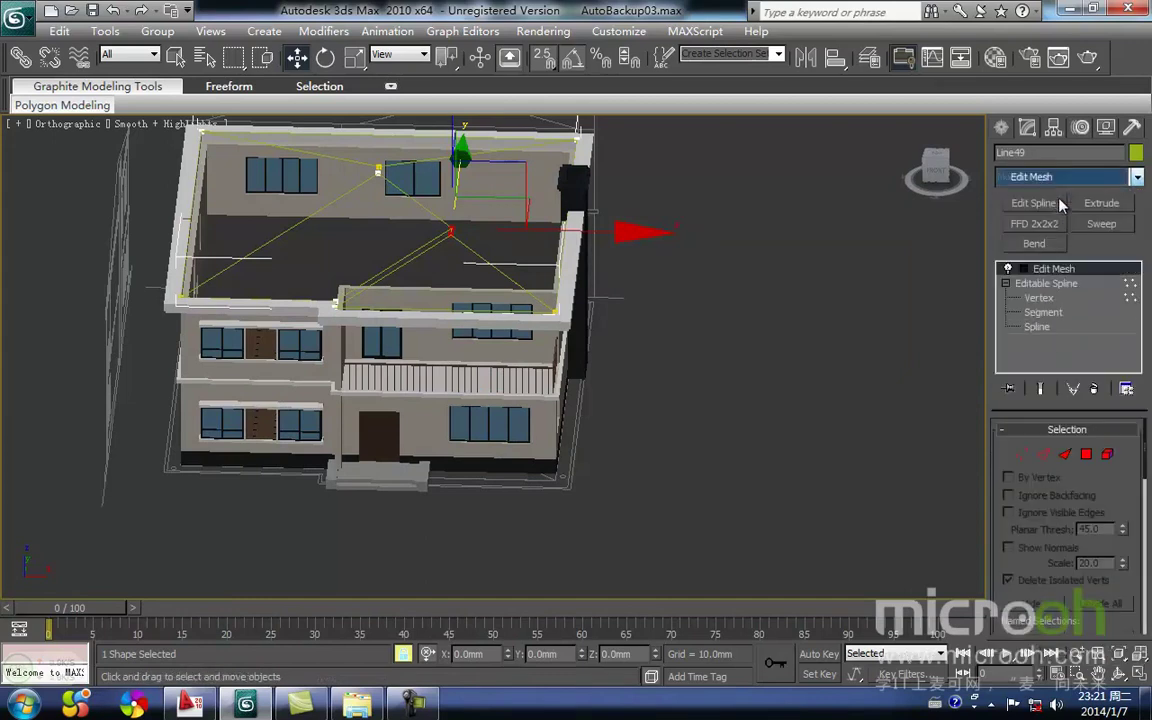
Examine the shaded roof surface and how its edges meet the eaves around the house
{"action": "mouse_move", "coordinate": [706, 309]}
{"action": "middle_mouse_down", "text": "alt"}
{"action": "mouse_move", "coordinate": [622, 367]}
{"action": "mouse_move", "coordinate": [624, 390]}
{"action": "mouse_move", "coordinate": [600, 389]}
{"action": "mouse_move", "coordinate": [625, 390]}
{"action": "mouse_move", "coordinate": [519, 393]}
{"action": "mouse_move", "coordinate": [548, 386]}
{"action": "mouse_move", "coordinate": [705, 416]}
{"action": "middle_mouse_up", "text": "alt"}
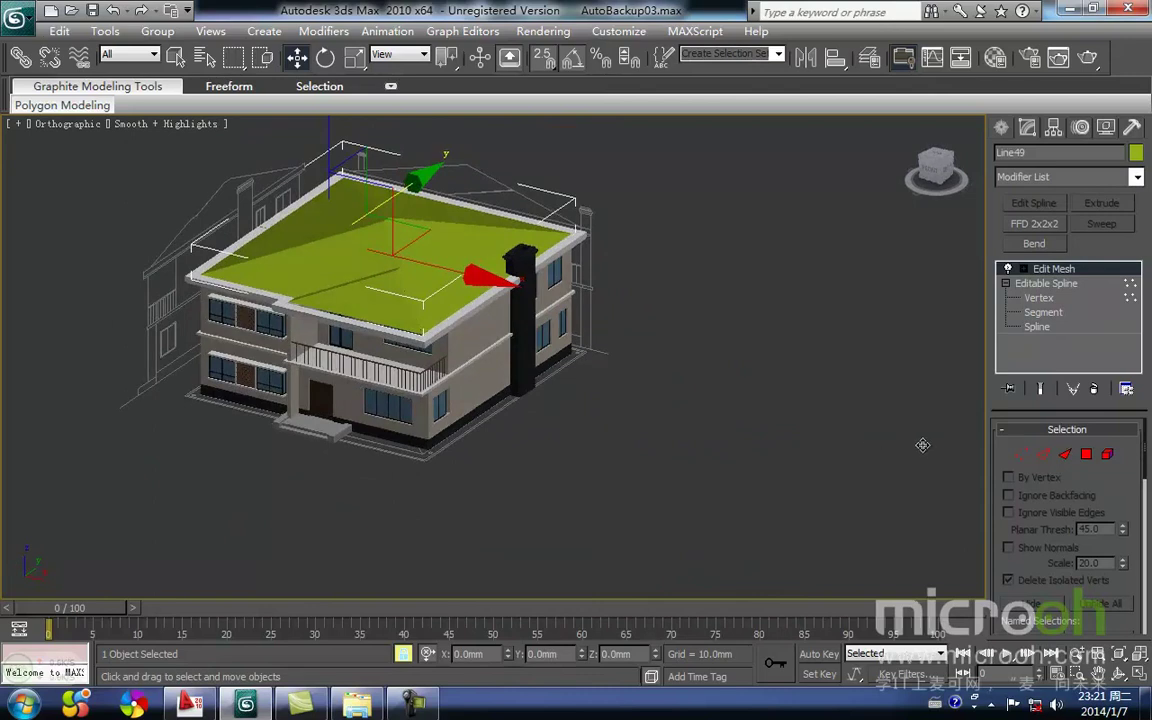
{"action": "scroll", "coordinate": [604, 423], "scroll_direction": "up", "scroll_amount": 2}
{"action": "middle_click_drag", "start_coordinate": [604, 423], "coordinate": [617, 383]}
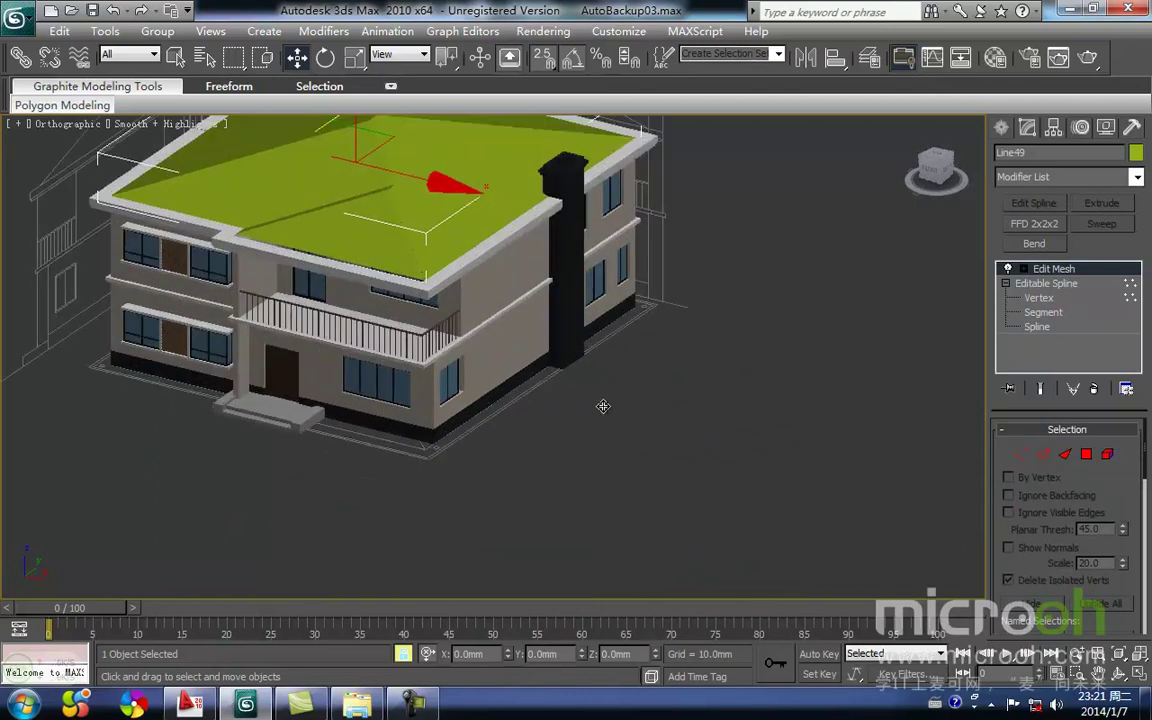
{"action": "left_click", "coordinate": [652, 478]}
{"action": "scroll", "coordinate": [678, 417], "scroll_direction": "up", "scroll_amount": 2}
{"action": "middle_click_drag", "start_coordinate": [421, 384], "coordinate": [606, 434]}
{"action": "scroll", "coordinate": [382, 371], "scroll_direction": "up", "scroll_amount": 2}
{"action": "scroll", "coordinate": [541, 395], "scroll_direction": "down", "scroll_amount": 1}
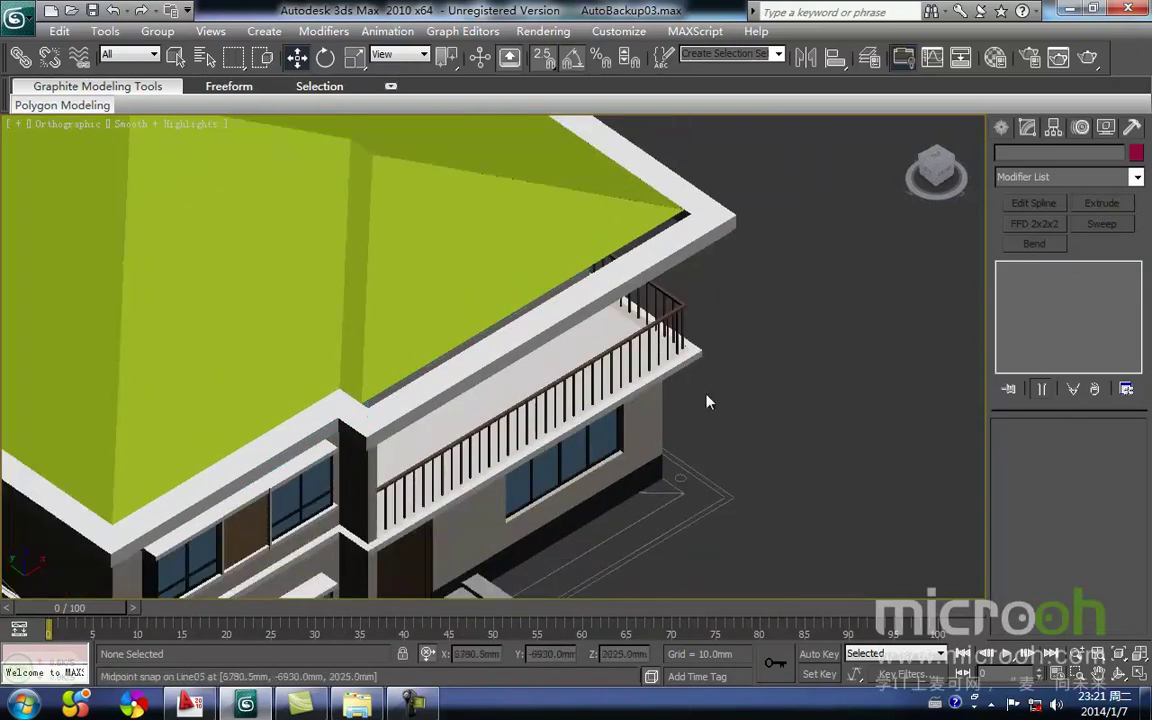
Isolate the roof mesh together with the swept eaves and frame them in the top view
{"action": "left_click", "coordinate": [576, 224]}
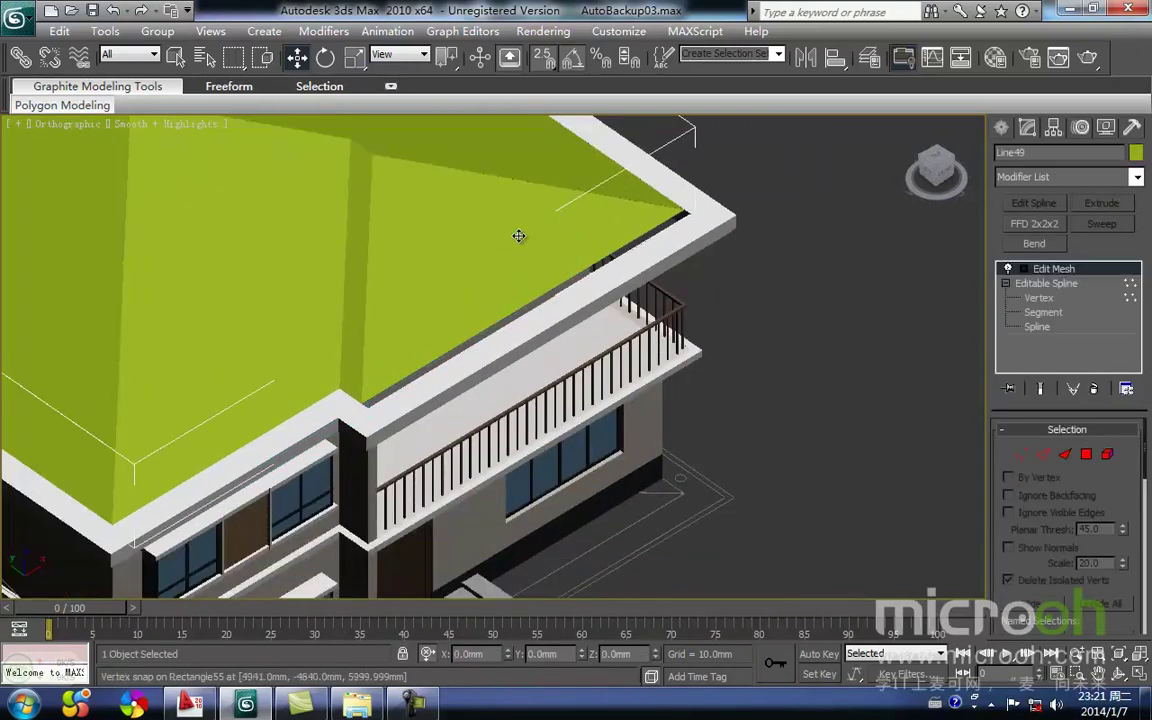
{"action": "scroll", "coordinate": [512, 400], "scroll_direction": "up", "scroll_amount": 3}
{"action": "scroll", "coordinate": [522, 389], "scroll_direction": "up", "scroll_amount": 2}
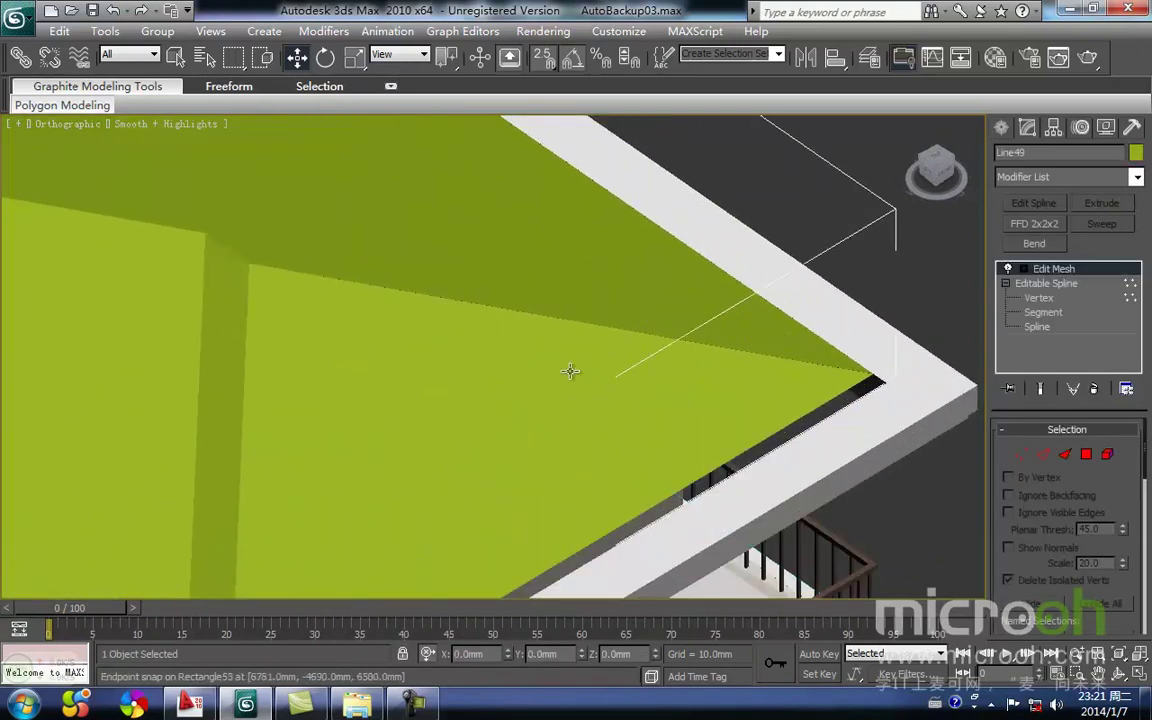
{"action": "left_click", "coordinate": [913, 396], "text": "ctrl"}
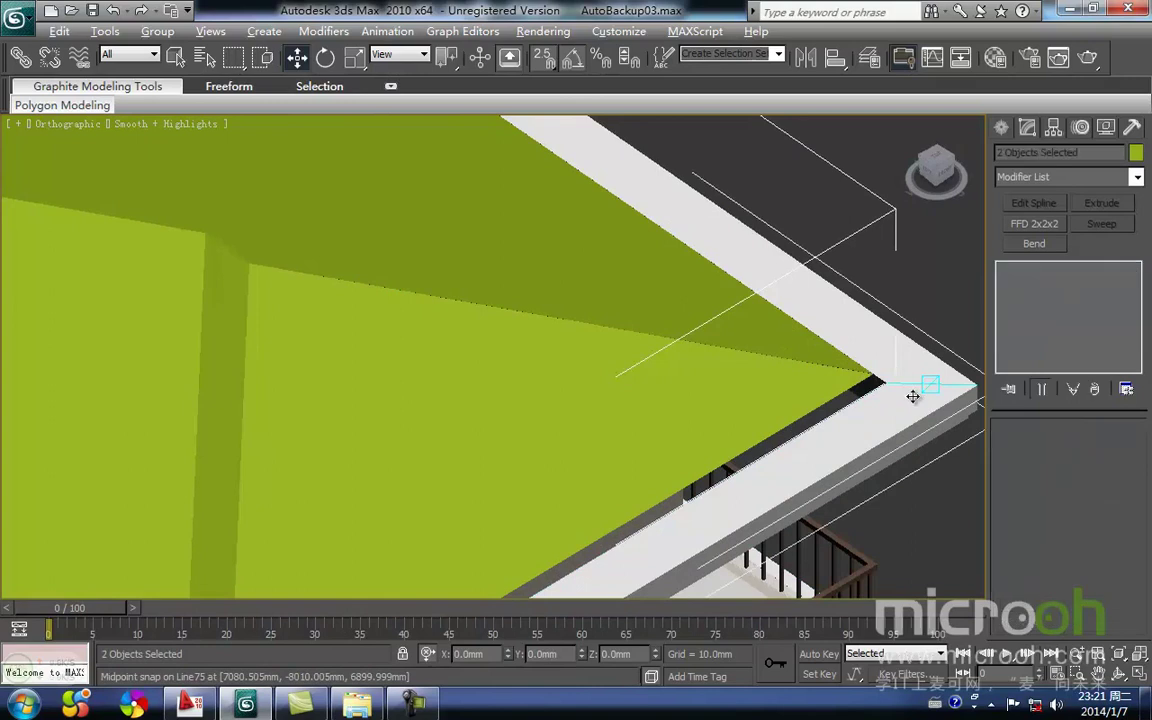
{"action": "key", "text": "alt+q"}
{"action": "key", "text": "t"}
{"action": "key", "text": "z"}
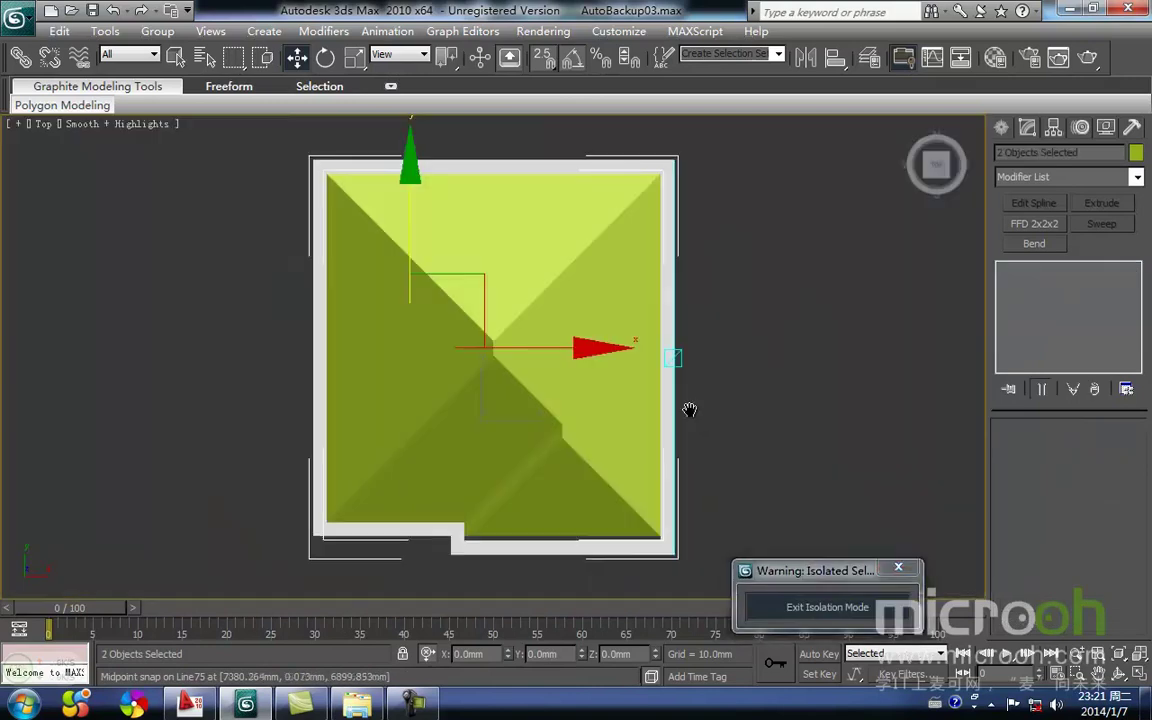
{"action": "scroll", "coordinate": [540, 458], "scroll_direction": "up", "scroll_amount": 4}
Move the vertices of the eaves path's projecting south edge in wireframe, snapping them onto the roof's south edge
{"action": "key", "text": "F3"}
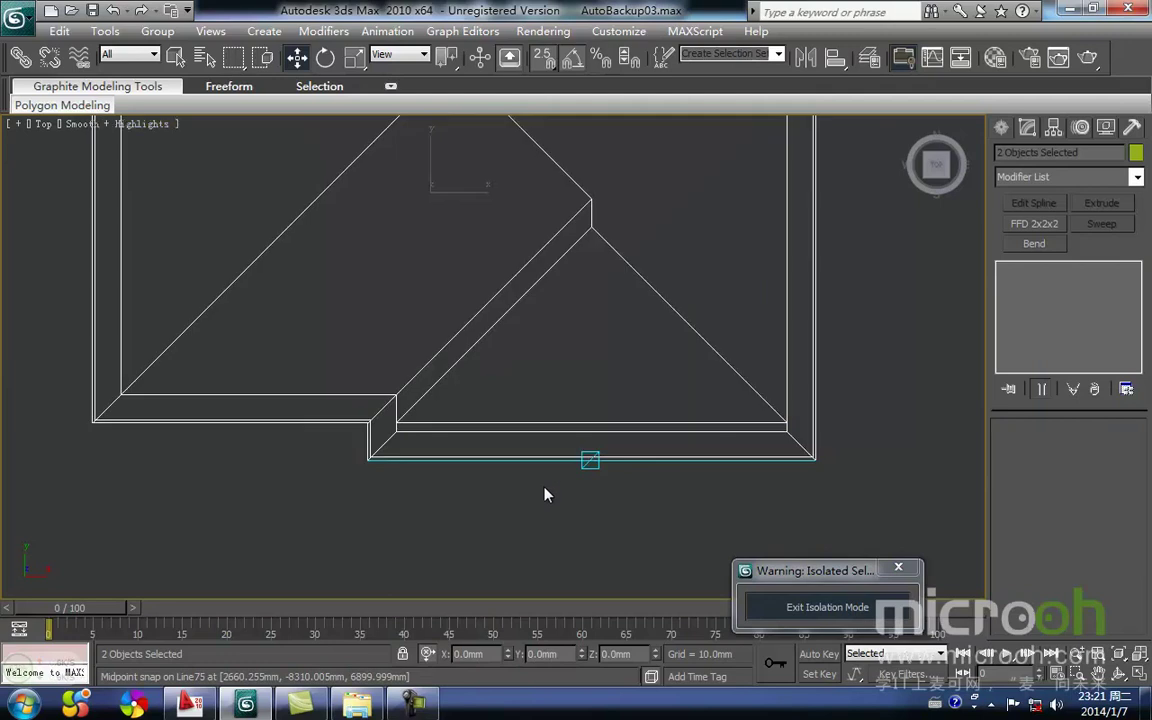
{"action": "key", "text": "F3"}
{"action": "key", "text": "F3"}
{"action": "left_click", "coordinate": [559, 494]}
{"action": "left_click_drag", "start_coordinate": [606, 490], "coordinate": [587, 454]}
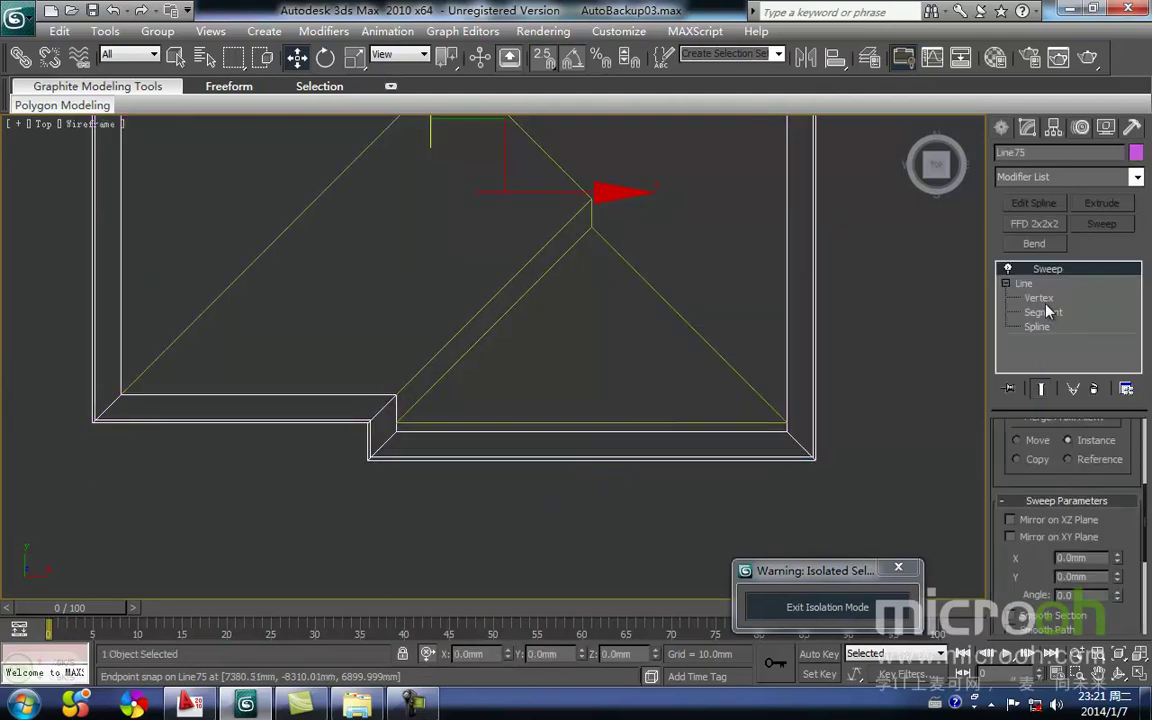
{"action": "left_click", "coordinate": [1040, 299]}
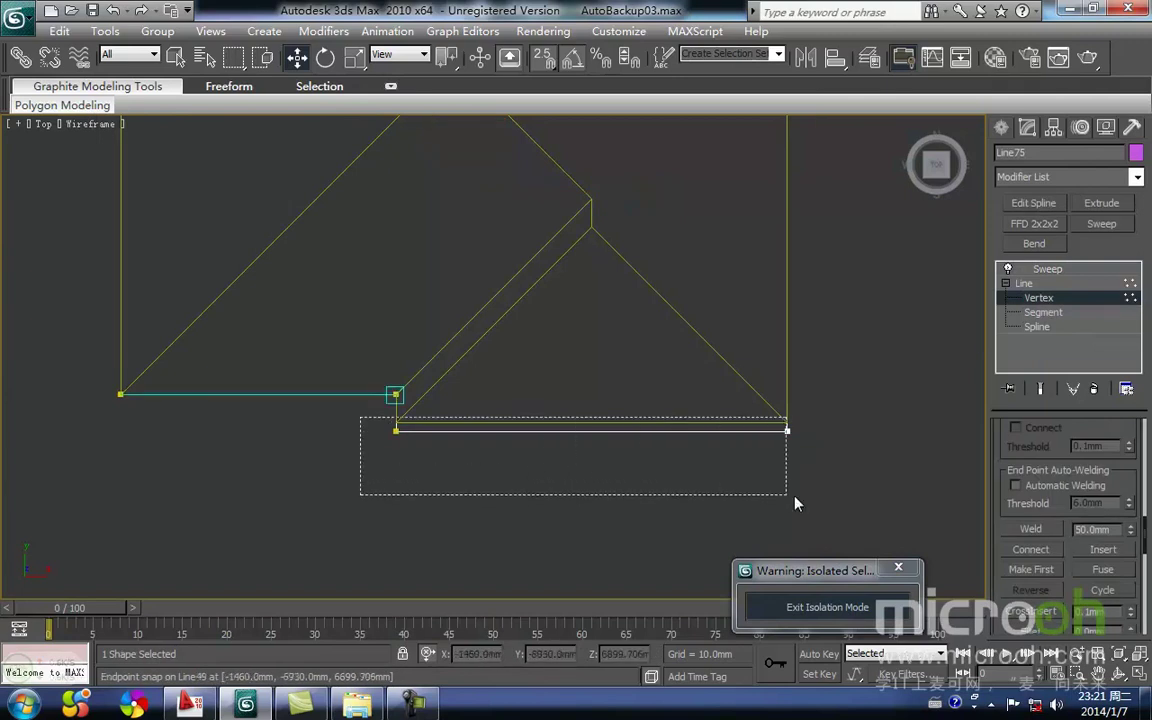
{"action": "left_click_drag", "start_coordinate": [688, 498], "coordinate": [856, 497]}
{"action": "scroll", "coordinate": [400, 448], "scroll_direction": "up", "scroll_amount": 3}
{"action": "middle_click_drag", "start_coordinate": [345, 488], "coordinate": [452, 463]}
{"action": "left_click", "coordinate": [410, 475]}
{"action": "left_click_drag", "start_coordinate": [407, 461], "coordinate": [410, 459]}
{"action": "left_click", "coordinate": [632, 469]}
Return the eaves to the Sweep level and examine how its southeast corner meets the roof outline
{"action": "scroll", "coordinate": [632, 469], "scroll_direction": "down", "scroll_amount": 2}
{"action": "middle_click_drag", "start_coordinate": [509, 455], "coordinate": [378, 473]}
{"action": "scroll", "coordinate": [550, 460], "scroll_direction": "up", "scroll_amount": 3}
{"action": "middle_click_drag", "start_coordinate": [527, 235], "coordinate": [463, 413]}
{"action": "middle_click_drag", "start_coordinate": [721, 358], "coordinate": [481, 208]}
{"action": "scroll", "coordinate": [481, 208], "scroll_direction": "down", "scroll_amount": 2}
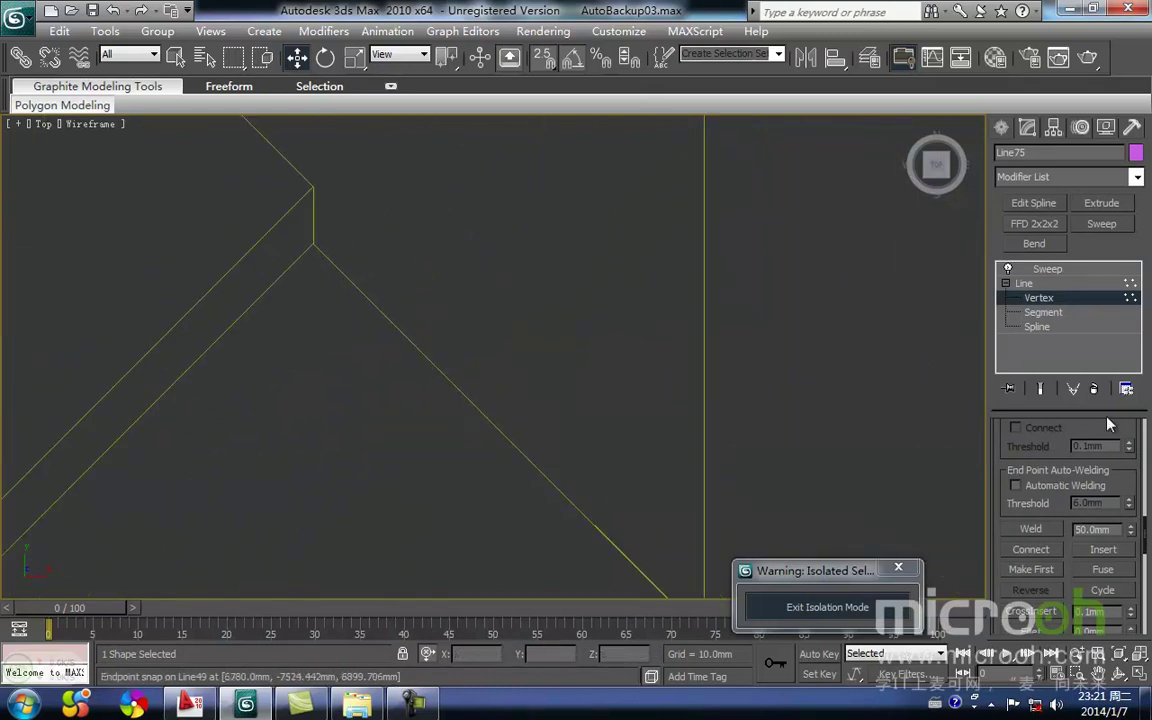
{"action": "left_click", "coordinate": [1043, 298]}
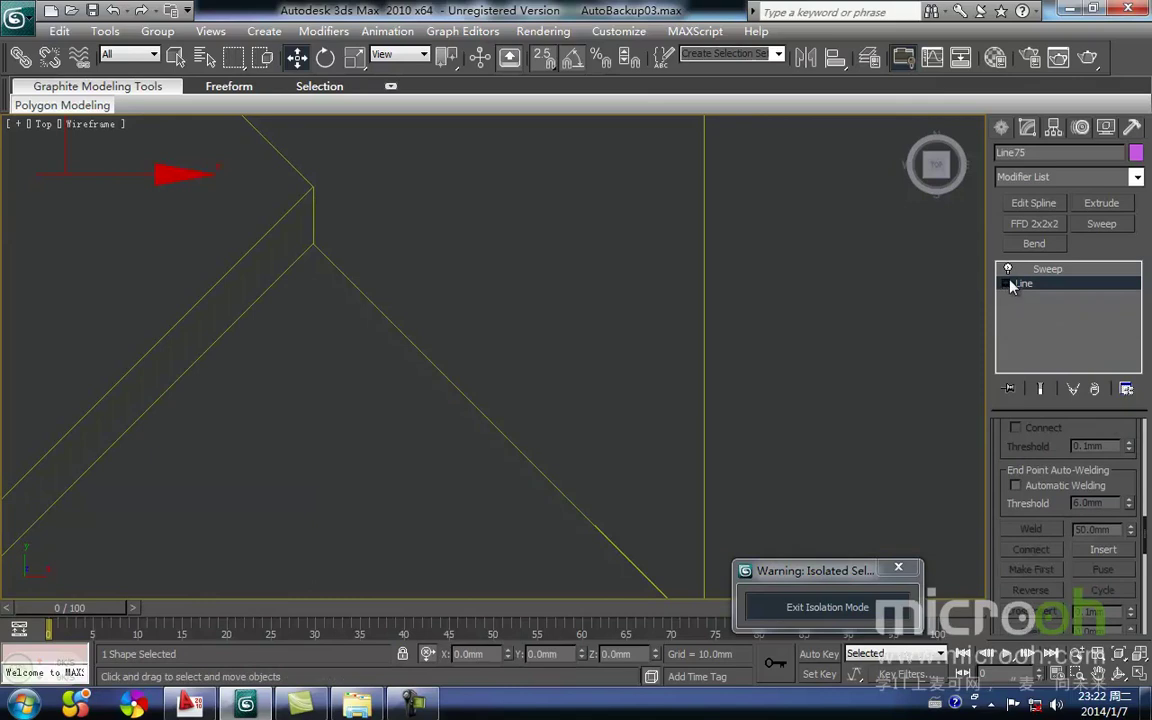
{"action": "left_click", "coordinate": [1045, 269]}
{"action": "scroll", "coordinate": [722, 401], "scroll_direction": "down", "scroll_amount": 2}
{"action": "scroll", "coordinate": [700, 394], "scroll_direction": "up", "scroll_amount": 4}
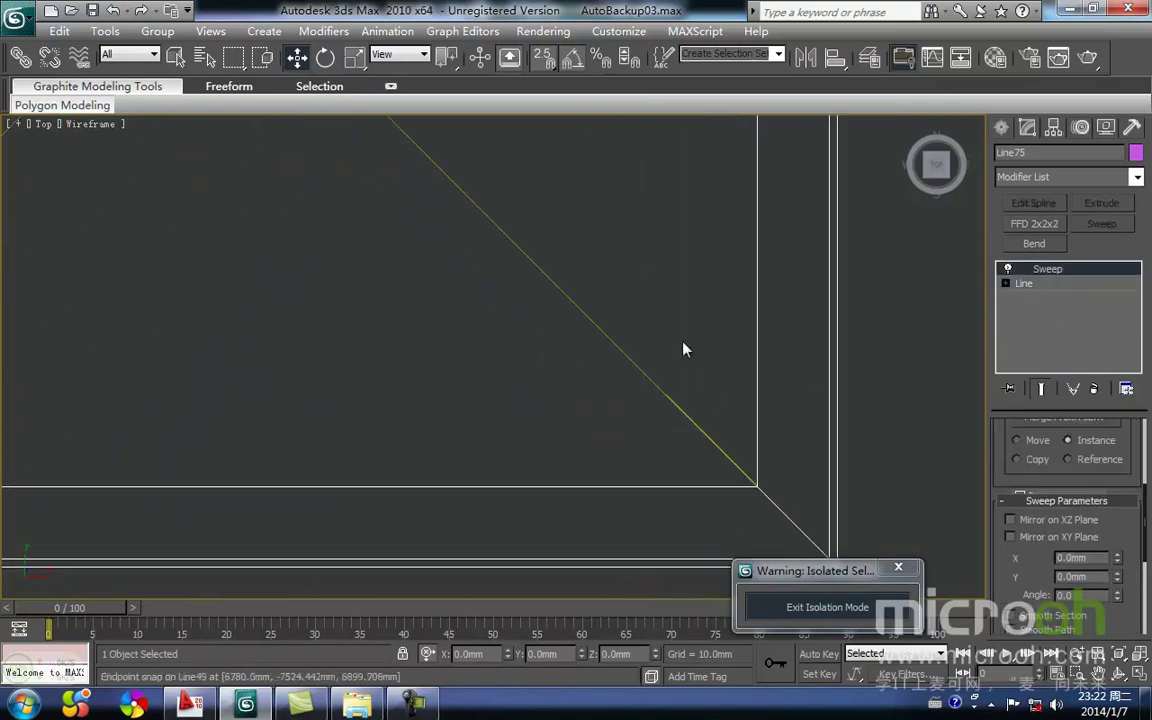
Snap the east slope's southeast corner vertex in the roof spline onto the inner corner of the eaves
{"action": "left_click", "coordinate": [700, 394]}
{"action": "left_click", "coordinate": [628, 356]}
{"action": "middle_click_drag", "start_coordinate": [660, 386], "coordinate": [422, 233]}
{"action": "scroll", "coordinate": [484, 352], "scroll_direction": "up", "scroll_amount": 4}
{"action": "scroll", "coordinate": [486, 356], "scroll_direction": "up", "scroll_amount": 4}
{"action": "middle_click_drag", "start_coordinate": [735, 198], "coordinate": [577, 362]}
{"action": "scroll", "coordinate": [577, 361], "scroll_direction": "up", "scroll_amount": 3}
{"action": "middle_click_drag", "start_coordinate": [735, 328], "coordinate": [665, 391]}
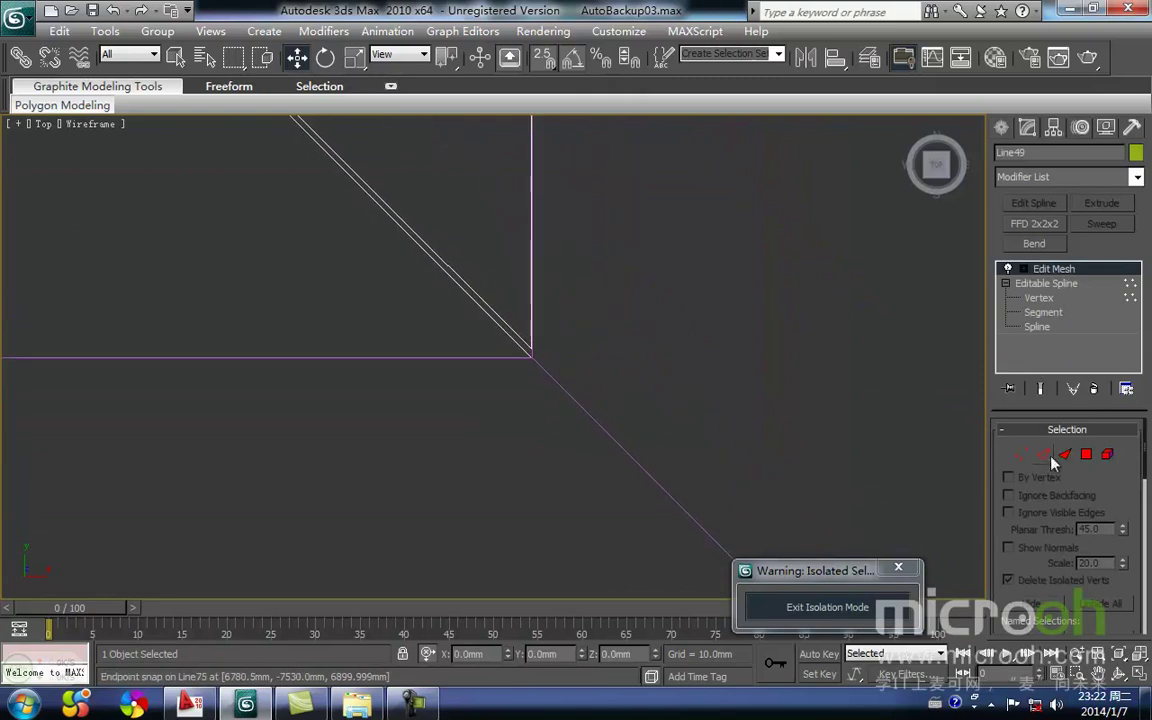
{"action": "left_click", "coordinate": [1020, 454]}
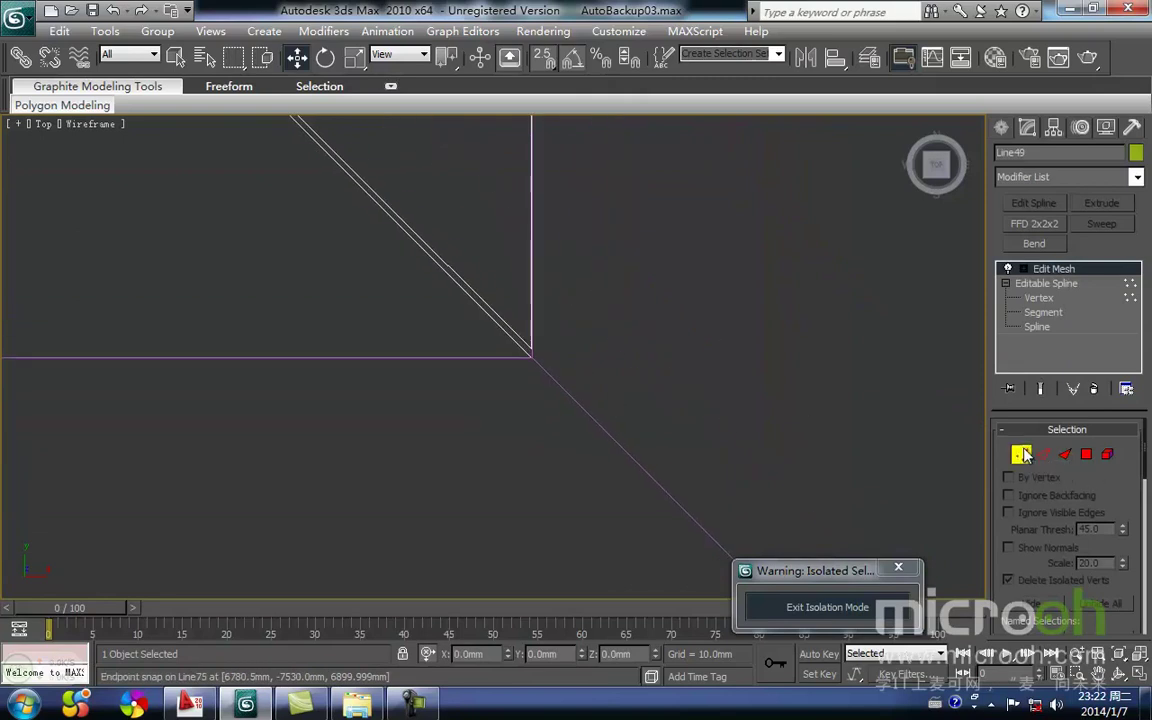
{"action": "left_click", "coordinate": [1038, 298]}
{"action": "left_click", "coordinate": [1045, 493]}
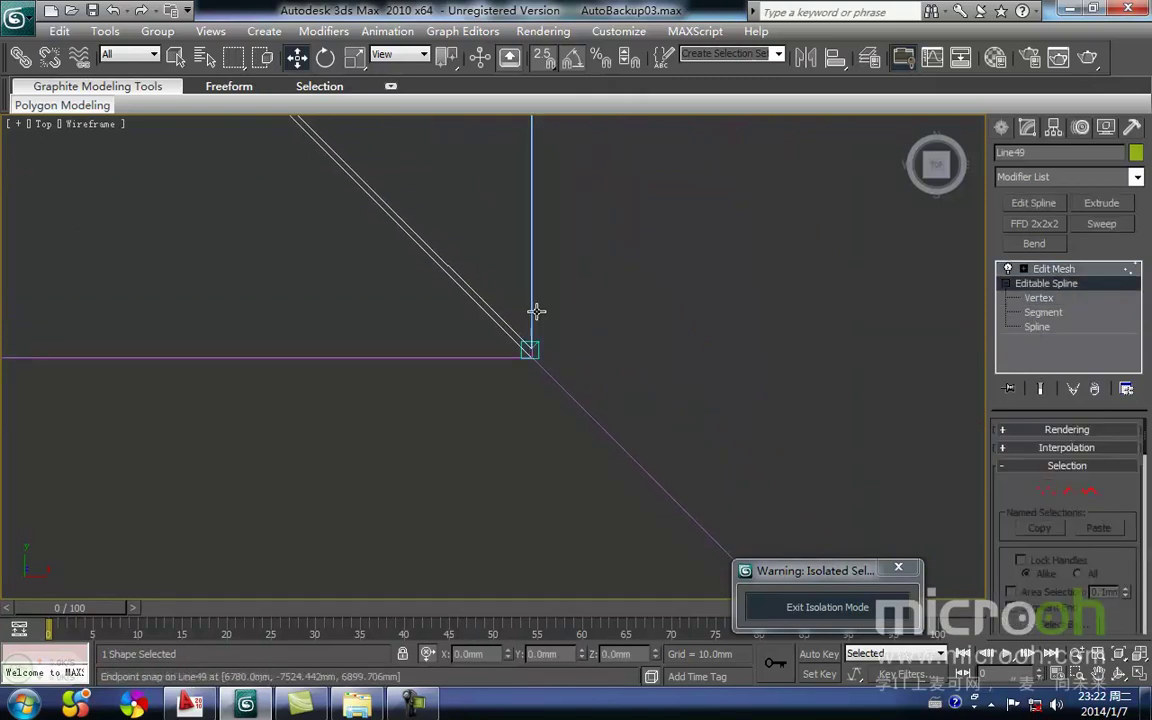
{"action": "left_click", "coordinate": [1038, 298]}
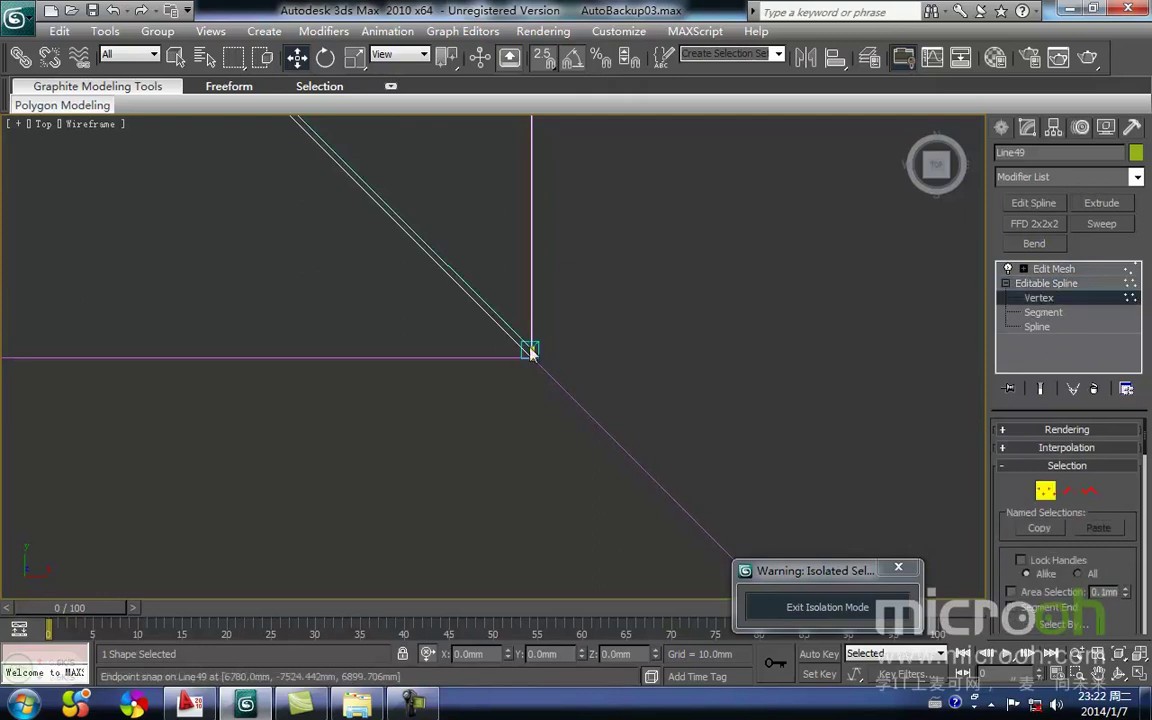
{"action": "scroll", "coordinate": [547, 302], "scroll_direction": "up", "scroll_amount": 3}
{"action": "key", "text": "space"}
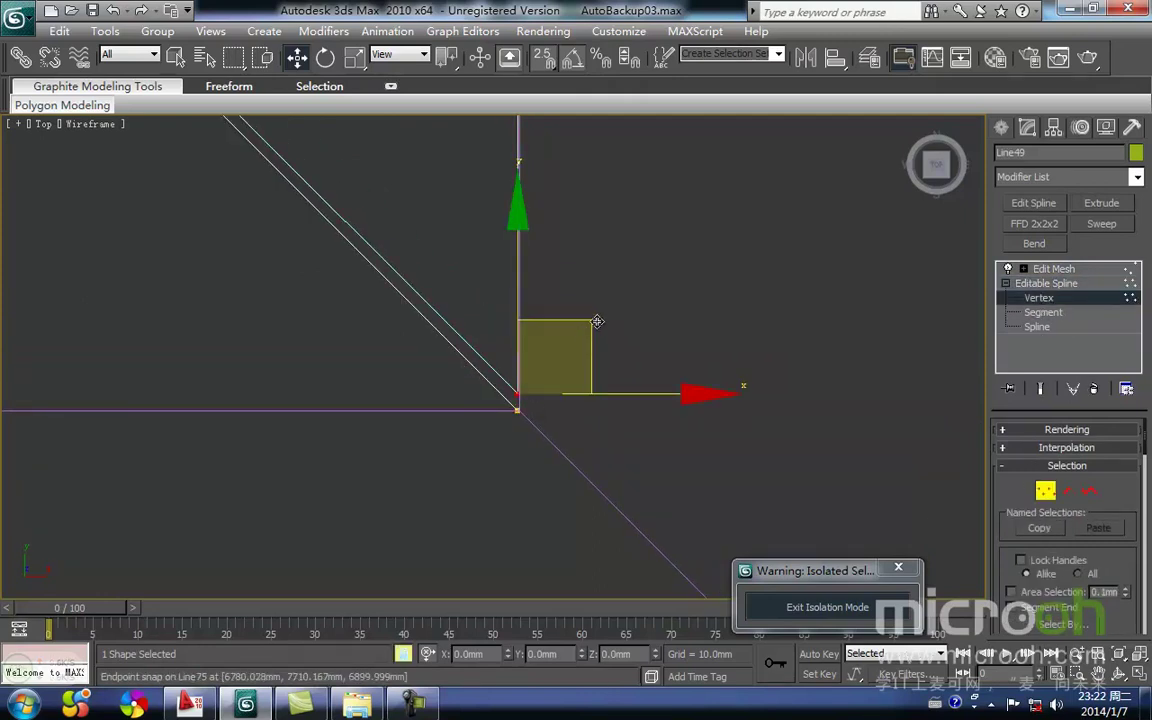
{"action": "mouse_move", "coordinate": [516, 397]}
{"action": "left_mouse_down"}
{"action": "mouse_move", "coordinate": [537, 409]}
{"action": "mouse_move", "coordinate": [527, 463]}
{"action": "mouse_move", "coordinate": [548, 465]}
{"action": "mouse_move", "coordinate": [499, 370]}
{"action": "mouse_move", "coordinate": [503, 379]}
{"action": "left_mouse_up"}
{"action": "left_click", "coordinate": [500, 406]}
Snap the south slope's southeast corner vertex in the roof spline onto the inner corner of the eaves
{"action": "middle_click_drag", "start_coordinate": [500, 406], "coordinate": [591, 537]}
{"action": "scroll", "coordinate": [493, 440], "scroll_direction": "up", "scroll_amount": 2}
{"action": "middle_click_drag", "start_coordinate": [399, 357], "coordinate": [530, 454]}
{"action": "left_click", "coordinate": [487, 435]}
{"action": "key", "text": "space"}
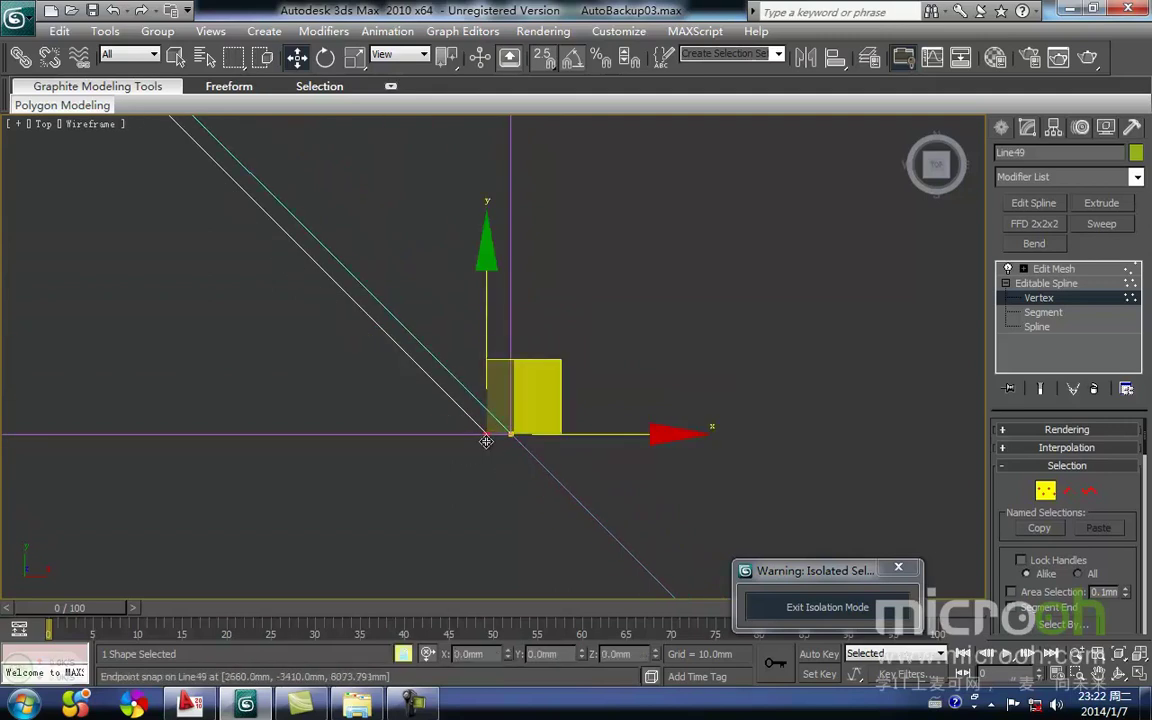
{"action": "left_click_drag", "start_coordinate": [487, 442], "coordinate": [506, 444]}
{"action": "right_click", "coordinate": [506, 445]}
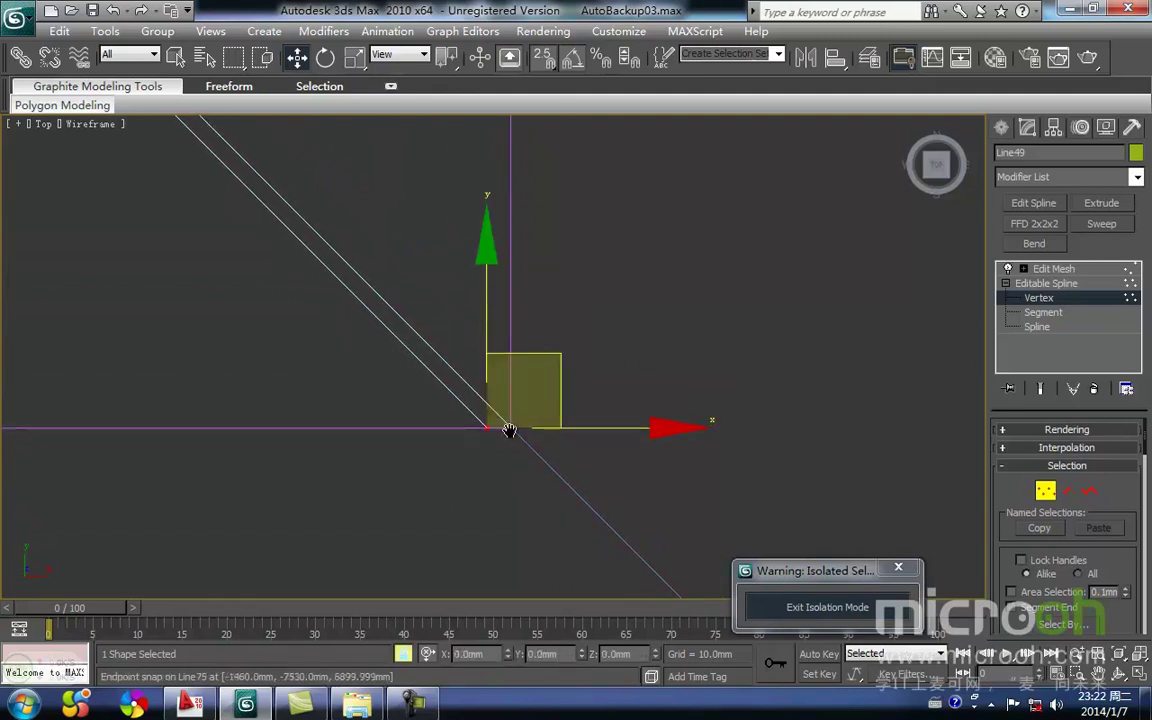
{"action": "scroll", "coordinate": [506, 460], "scroll_direction": "down", "scroll_amount": 2}
{"action": "scroll", "coordinate": [484, 402], "scroll_direction": "down", "scroll_amount": 2}
{"action": "scroll", "coordinate": [486, 393], "scroll_direction": "down", "scroll_amount": 1}
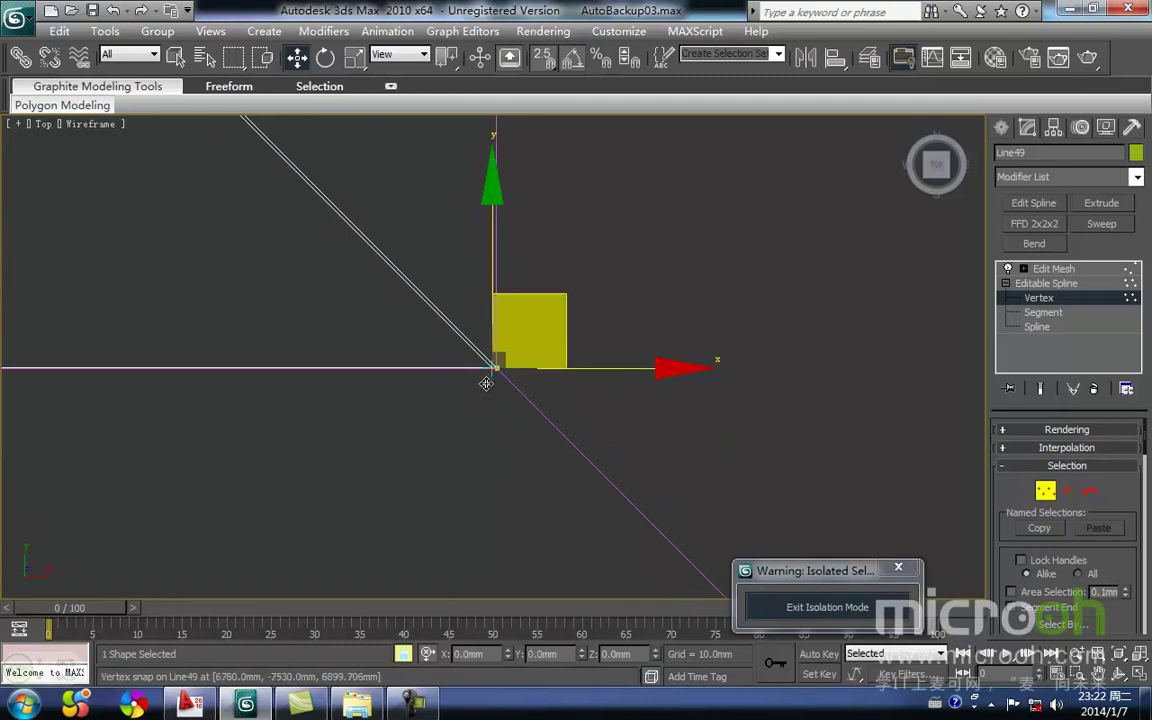
{"action": "left_click_drag", "start_coordinate": [485, 378], "coordinate": [498, 381]}
{"action": "key", "text": "space"}
{"action": "left_click", "coordinate": [498, 420]}
Finish editing the roof spline's vertices, restore shaded display and return the roof to its Edit Mesh level
{"action": "middle_click_drag", "start_coordinate": [324, 373], "coordinate": [414, 414]}
{"action": "scroll", "coordinate": [301, 412], "scroll_direction": "down", "scroll_amount": 9}
{"action": "scroll", "coordinate": [240, 368], "scroll_direction": "down", "scroll_amount": 2}
{"action": "middle_click_drag", "start_coordinate": [277, 373], "coordinate": [487, 422]}
{"action": "left_click", "coordinate": [1040, 493]}
{"action": "middle_click_drag", "start_coordinate": [744, 404], "coordinate": [700, 471]}
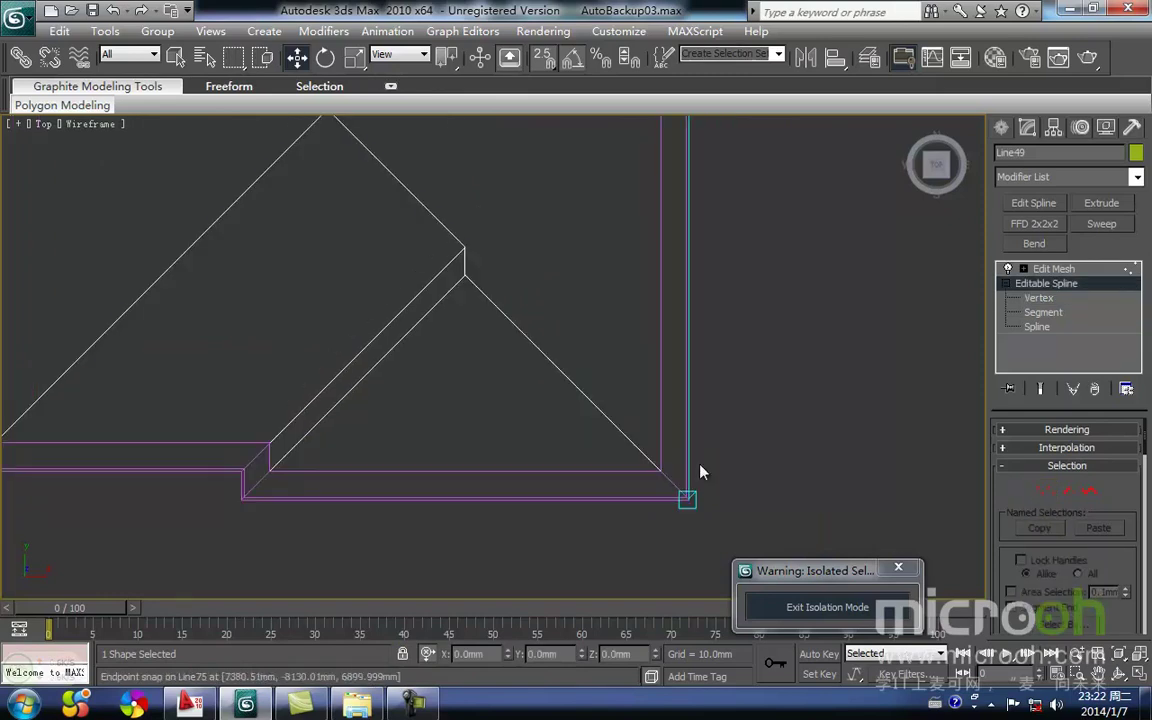
{"action": "key", "text": "F3"}
{"action": "left_click", "coordinate": [1066, 266]}
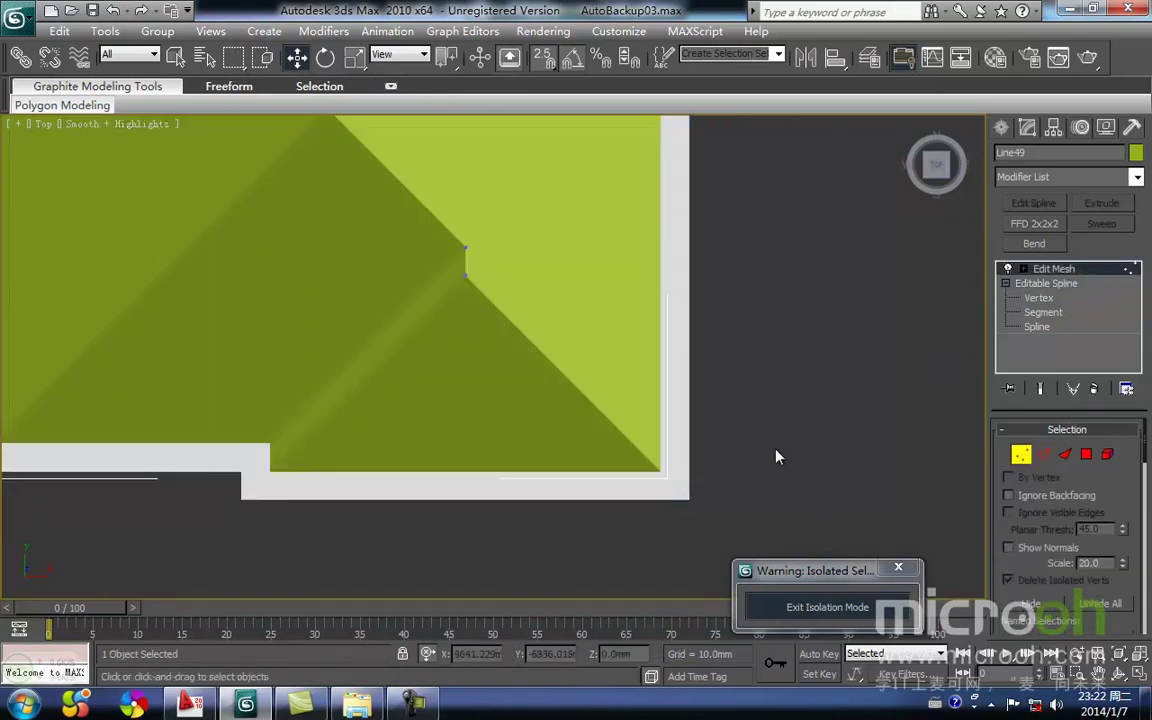
{"action": "middle_click_drag", "start_coordinate": [746, 459], "coordinate": [1040, 458], "text": "alt"}
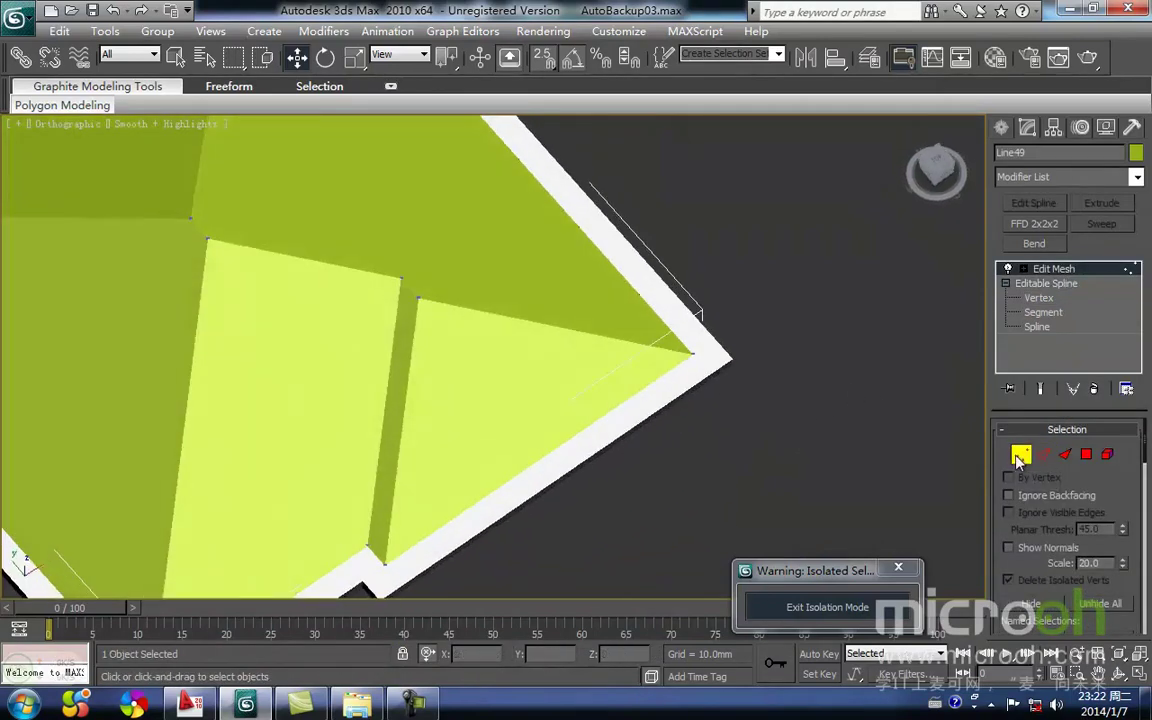
{"action": "left_click", "coordinate": [1018, 461]}
Exit isolation with nothing selected and examine the roof and eaves corner above the upper balcony
{"action": "middle_click_drag", "start_coordinate": [724, 327], "coordinate": [684, 355]}
{"action": "scroll", "coordinate": [775, 366], "scroll_direction": "up", "scroll_amount": 3}
{"action": "middle_click_drag", "start_coordinate": [786, 366], "coordinate": [707, 396]}
{"action": "scroll", "coordinate": [707, 396], "scroll_direction": "down", "scroll_amount": 3}
{"action": "left_click", "coordinate": [674, 459]}
{"action": "scroll", "coordinate": [675, 459], "scroll_direction": "down", "scroll_amount": 3}
{"action": "left_click", "coordinate": [810, 607]}
{"action": "scroll", "coordinate": [667, 434], "scroll_direction": "up", "scroll_amount": 2}
{"action": "middle_click_drag", "start_coordinate": [667, 434], "coordinate": [635, 463], "text": "alt"}
{"action": "scroll", "coordinate": [506, 386], "scroll_direction": "up", "scroll_amount": 3}
{"action": "scroll", "coordinate": [540, 372], "scroll_direction": "down", "scroll_amount": 3}
{"action": "scroll", "coordinate": [605, 310], "scroll_direction": "up", "scroll_amount": 4}
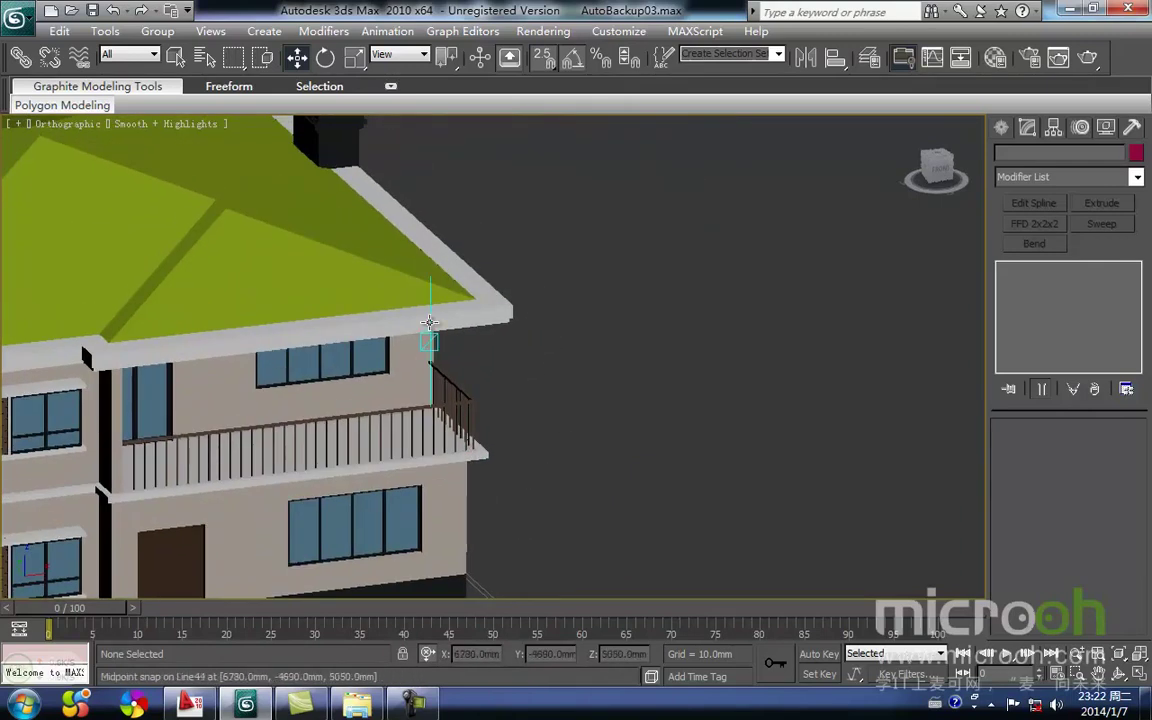
Isolate the swept eaves to view their outline from the top in wireframe, and end the isolation
{"action": "left_click", "coordinate": [429, 322]}
{"action": "middle_click_drag", "start_coordinate": [429, 322], "coordinate": [460, 298]}
{"action": "scroll", "coordinate": [464, 297], "scroll_direction": "down", "scroll_amount": 2}
{"action": "key", "text": "alt+q"}
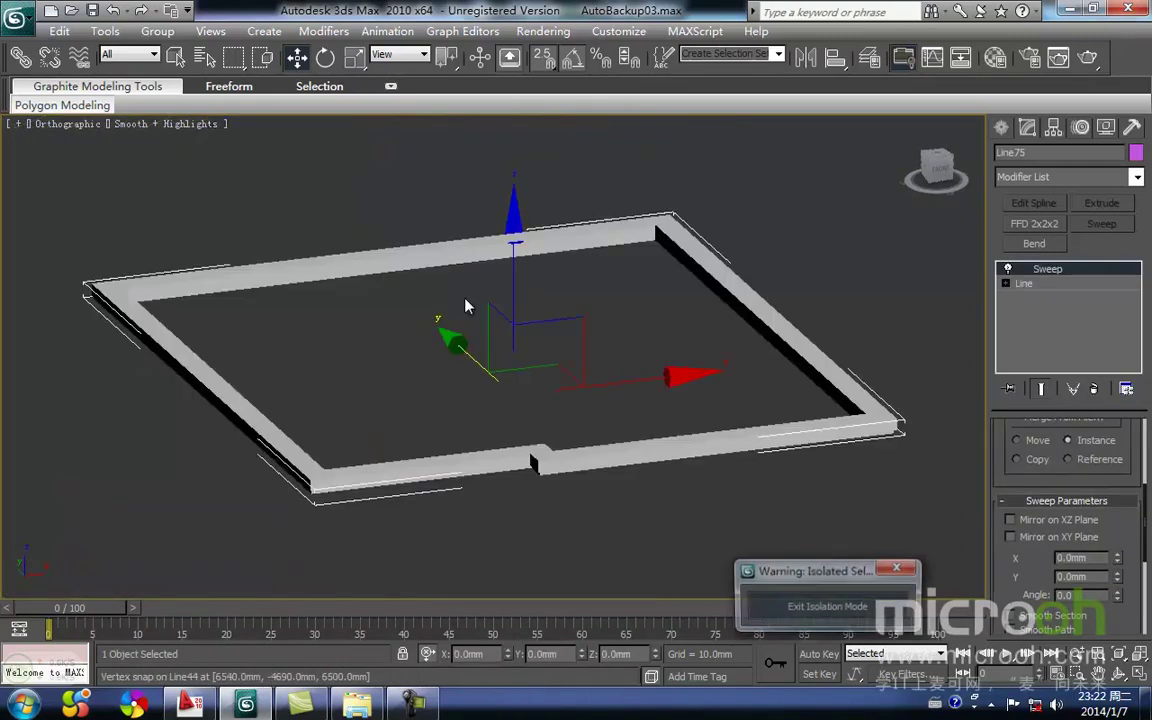
{"action": "key", "text": "t"}
{"action": "key", "text": "z"}
{"action": "key", "text": "F3"}
{"action": "left_click", "coordinate": [741, 496]}
{"action": "left_click", "coordinate": [815, 607]}
Draw a rectangle about 3020 mm long and 8240 mm wide over the balcony area in the top view
{"action": "scroll", "coordinate": [594, 414], "scroll_direction": "up", "scroll_amount": 3}
{"action": "middle_click_drag", "start_coordinate": [558, 415], "coordinate": [562, 403]}
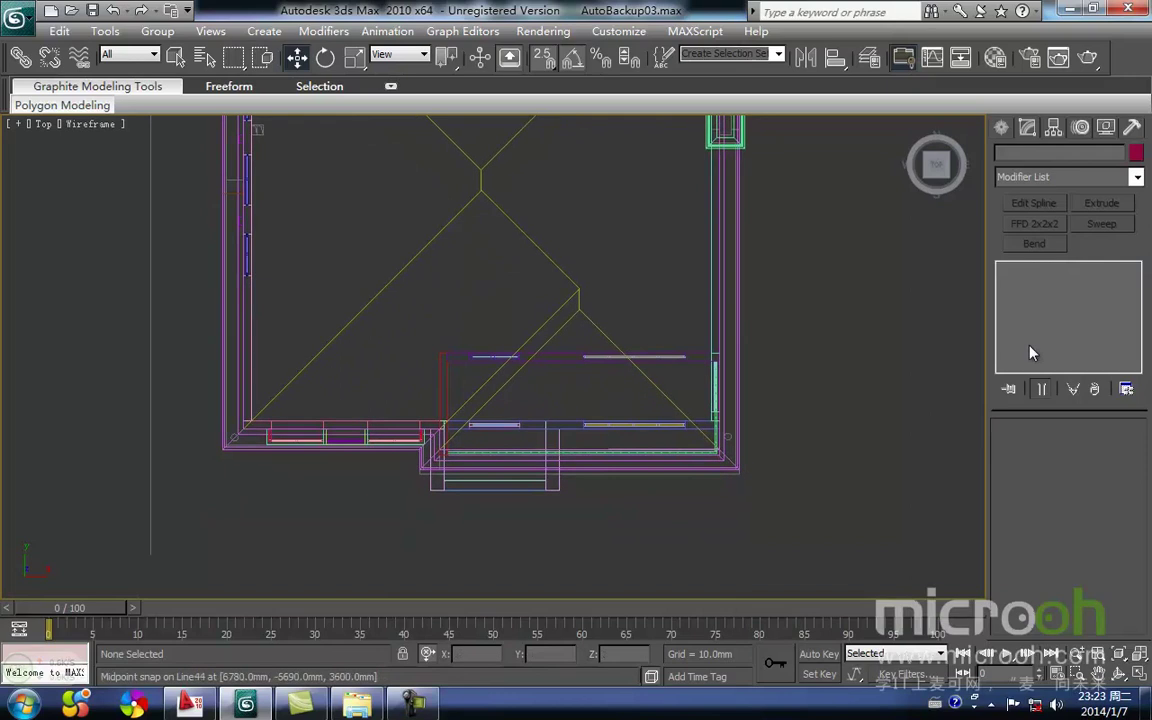
{"action": "left_click", "coordinate": [1003, 128]}
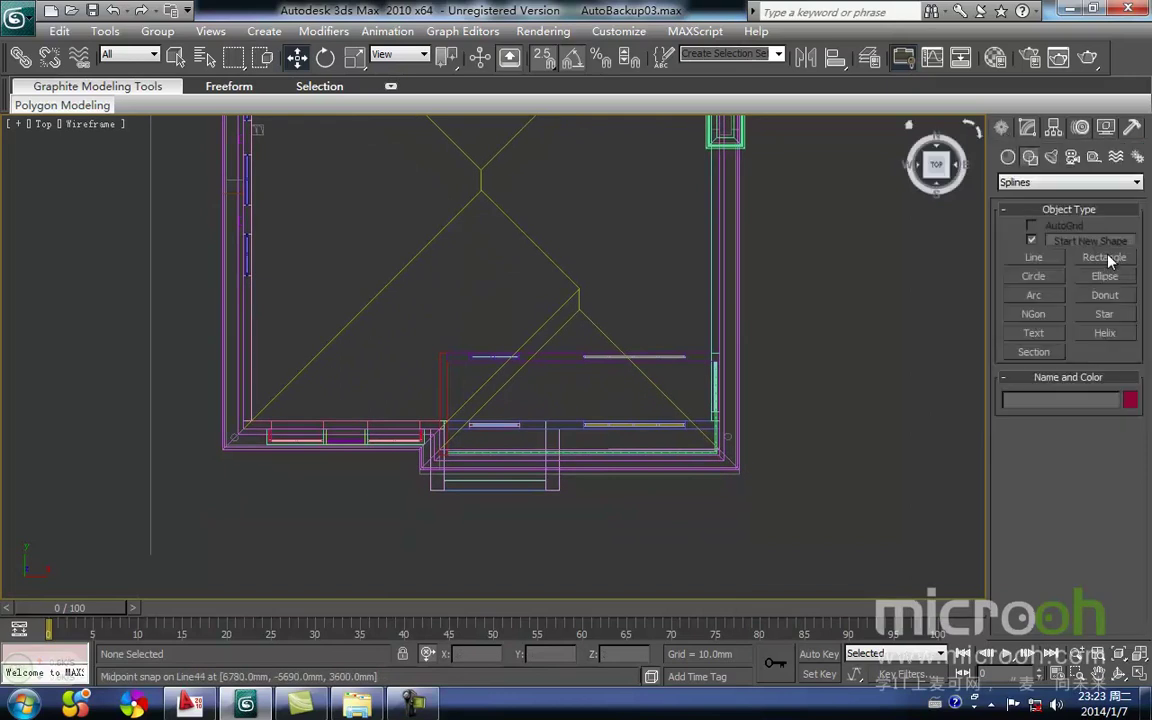
{"action": "left_click", "coordinate": [1104, 258]}
{"action": "scroll", "coordinate": [476, 445], "scroll_direction": "up", "scroll_amount": 3}
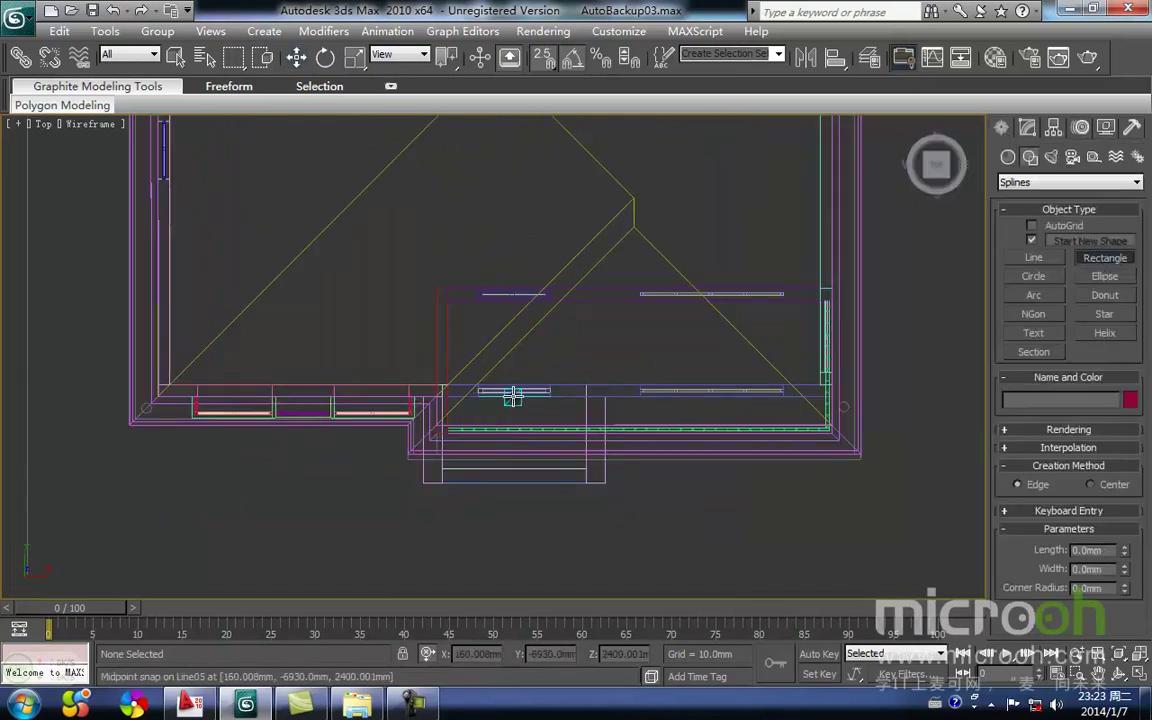
{"action": "left_click_drag", "start_coordinate": [410, 301], "coordinate": [806, 446]}
{"action": "middle_click_drag", "start_coordinate": [613, 443], "coordinate": [550, 460]}
Move the balcony rectangle up in the front view to a height just beneath the roof eaves
{"action": "key", "text": "f"}
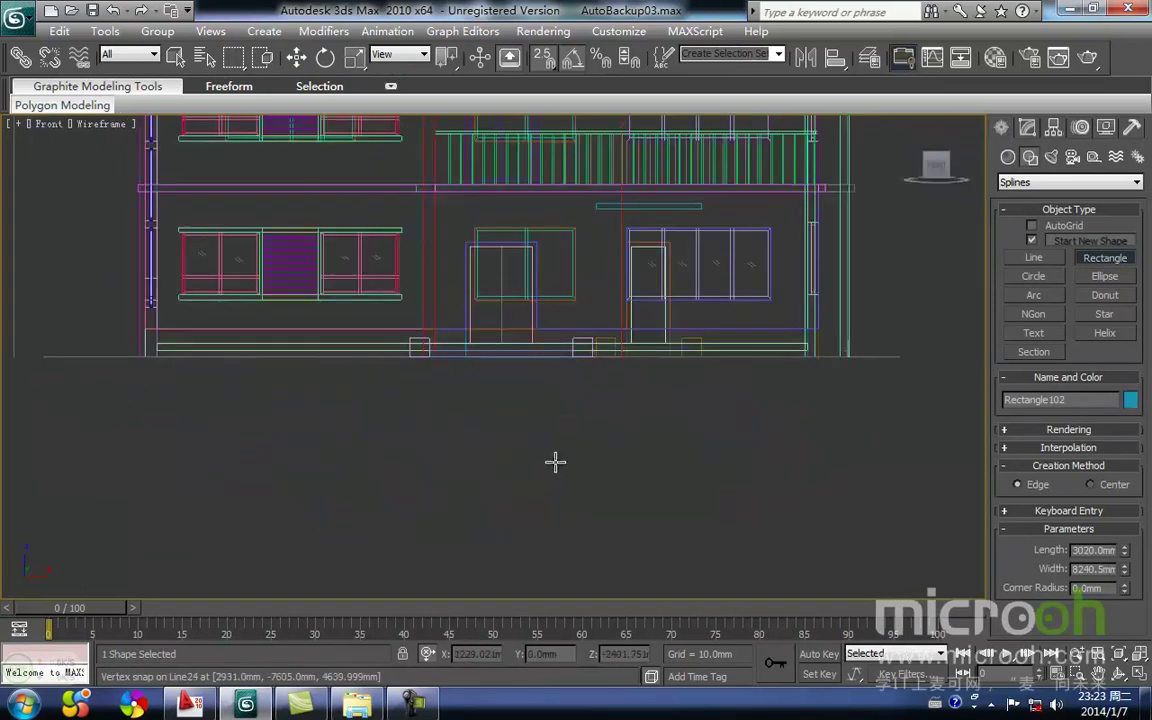
{"action": "middle_click_drag", "start_coordinate": [660, 450], "coordinate": [530, 481]}
{"action": "key", "text": "w"}
{"action": "middle_click_drag", "start_coordinate": [512, 406], "coordinate": [522, 535]}
{"action": "left_click_drag", "start_coordinate": [494, 419], "coordinate": [495, 110]}
{"action": "scroll", "coordinate": [427, 190], "scroll_direction": "up", "scroll_amount": 4}
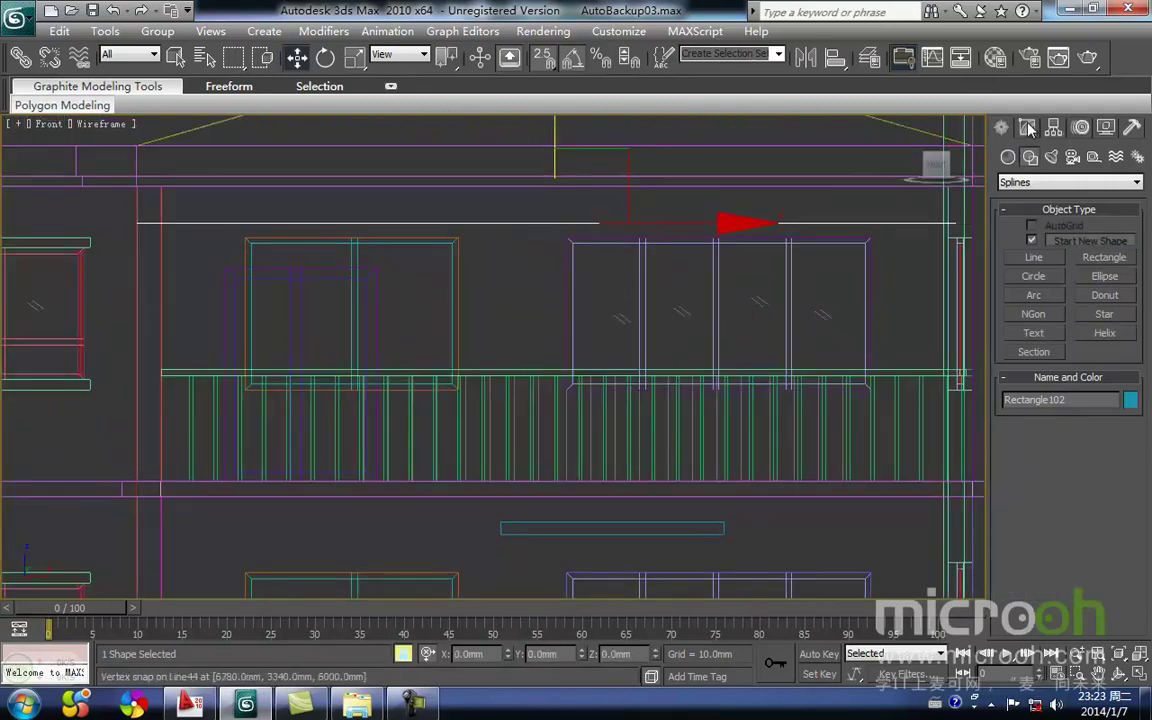
Extrude the balcony rectangle 150 mm and snap the slab's underside to the bottom of the eaves
{"action": "left_click", "coordinate": [1028, 128]}
{"action": "left_click", "coordinate": [1102, 203]}
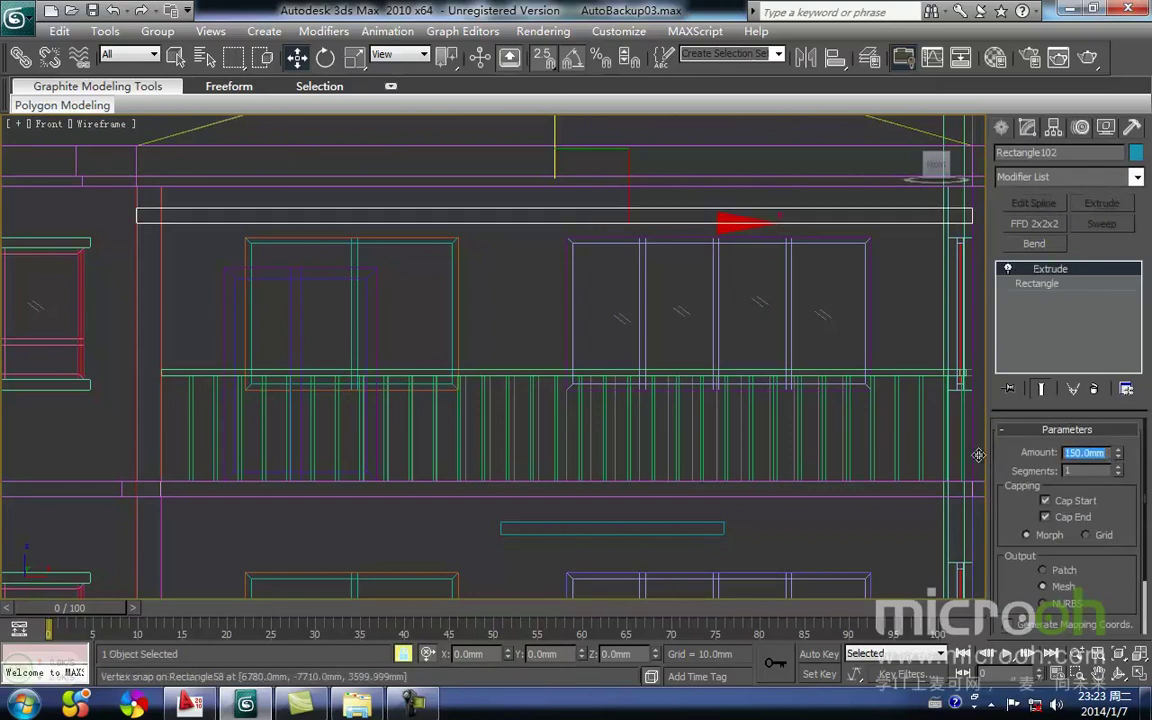
{"action": "middle_click_drag", "start_coordinate": [463, 242], "coordinate": [496, 360]}
{"action": "key", "text": "space"}
{"action": "left_click_drag", "start_coordinate": [588, 259], "coordinate": [588, 219]}
{"action": "scroll", "coordinate": [250, 325], "scroll_direction": "up", "scroll_amount": 3}
{"action": "middle_click_drag", "start_coordinate": [260, 337], "coordinate": [523, 305]}
{"action": "key", "text": "space"}
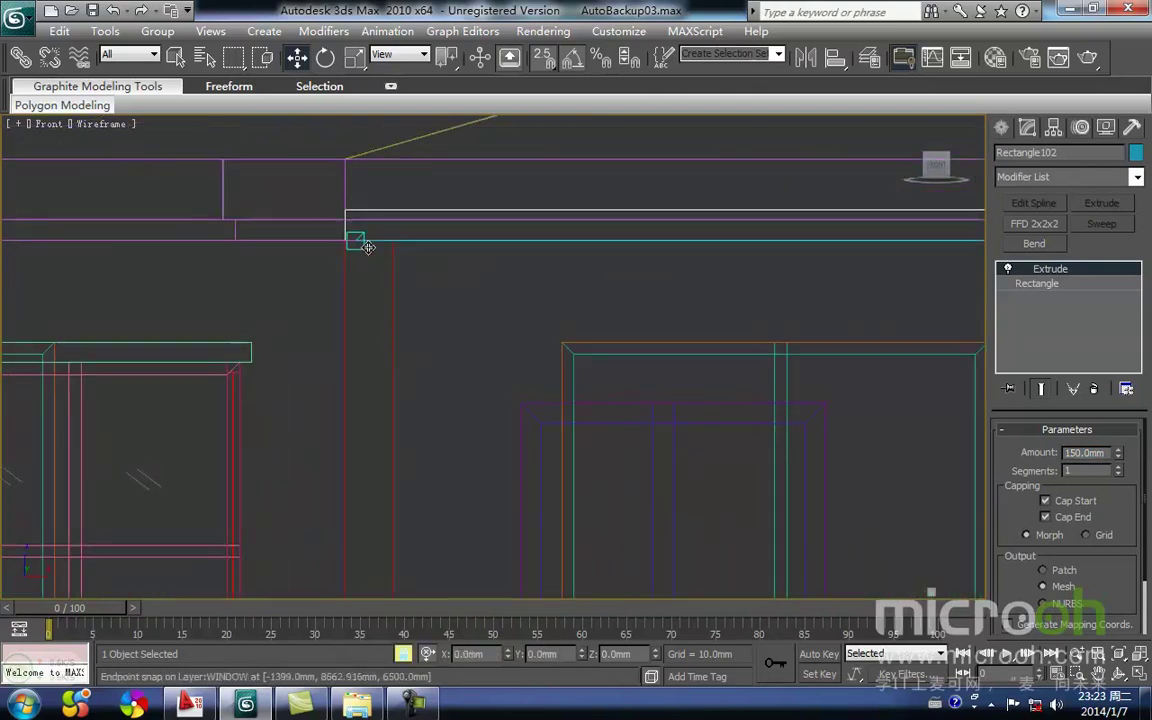
{"action": "scroll", "coordinate": [455, 265], "scroll_direction": "down", "scroll_amount": 5}
Assign the dark 楼板 material to the balcony ceiling slab, deselect it and minimize the Material Editor
{"action": "key", "text": "F3"}
{"action": "middle_click_drag", "start_coordinate": [596, 346], "coordinate": [553, 349], "text": "alt"}
{"action": "scroll", "coordinate": [638, 314], "scroll_direction": "up", "scroll_amount": 3}
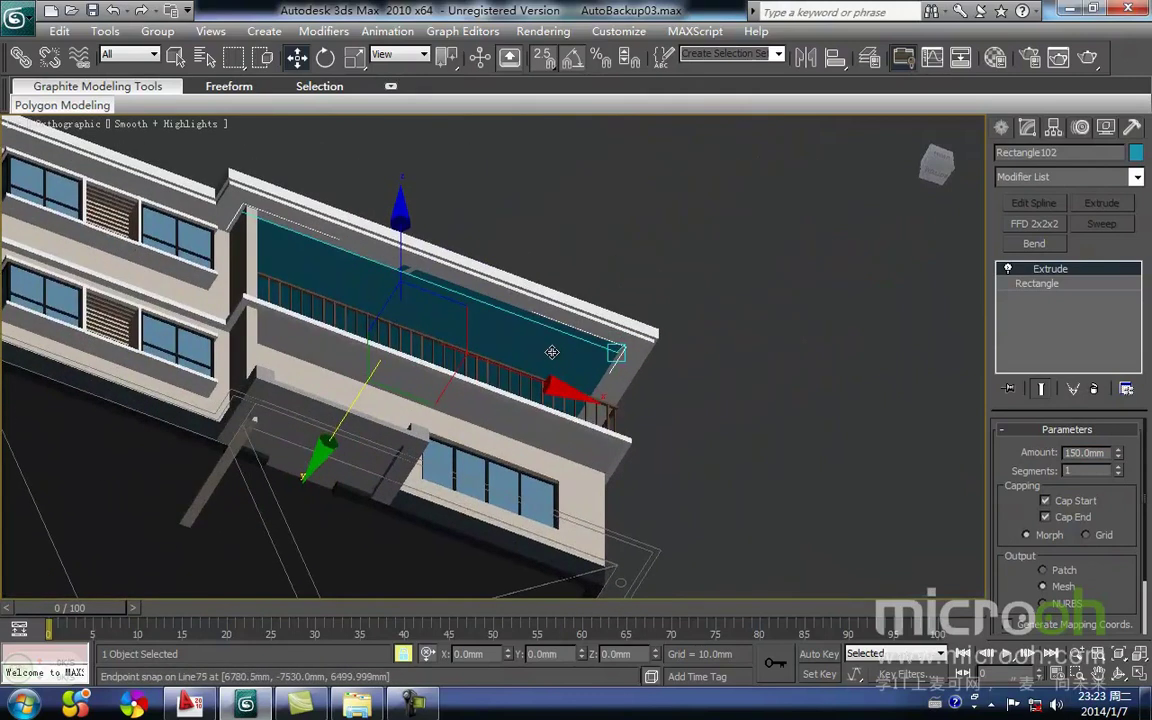
{"action": "key", "text": "m"}
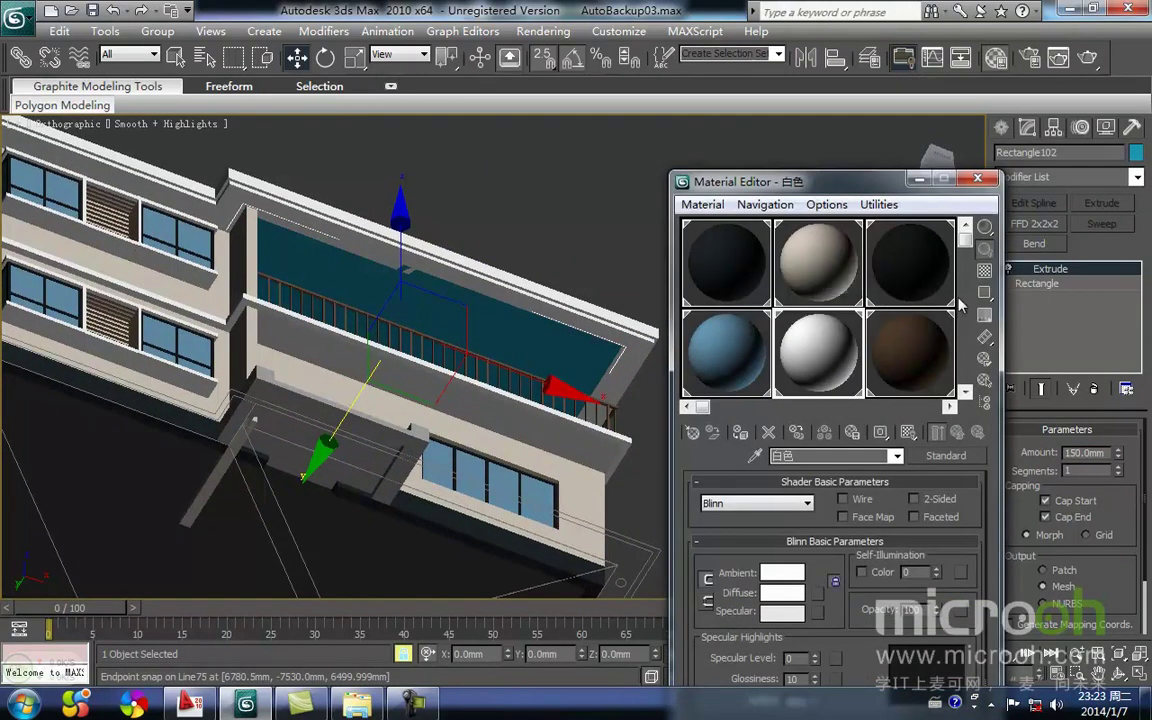
{"action": "left_click_drag", "start_coordinate": [963, 248], "coordinate": [965, 386]}
{"action": "left_click", "coordinate": [896, 374]}
{"action": "left_click", "coordinate": [740, 434]}
{"action": "scroll", "coordinate": [500, 402], "scroll_direction": "down", "scroll_amount": 3}
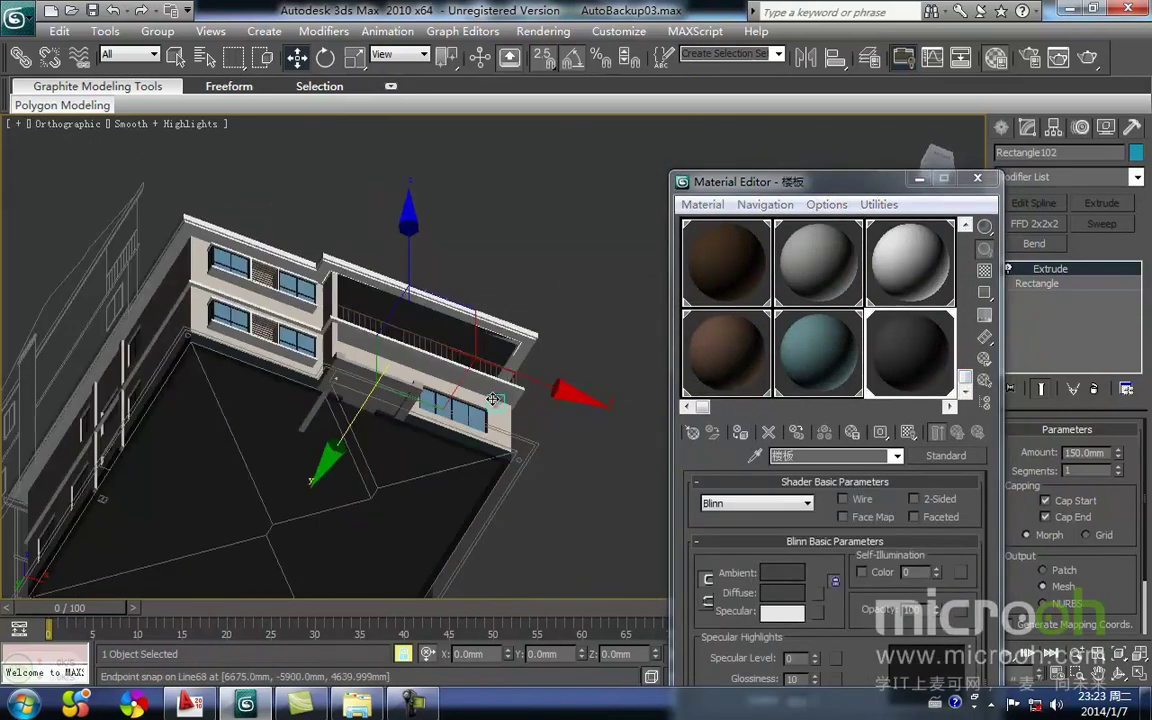
{"action": "scroll", "coordinate": [491, 398], "scroll_direction": "up", "scroll_amount": 10}
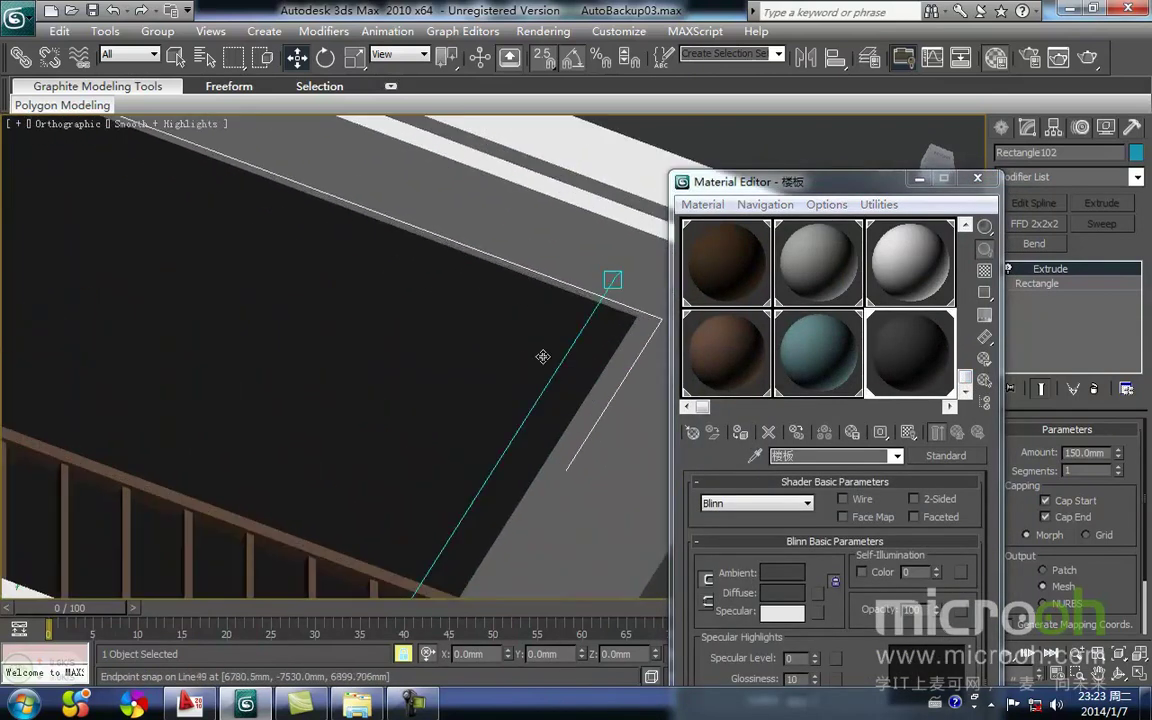
{"action": "scroll", "coordinate": [542, 357], "scroll_direction": "down", "scroll_amount": 10}
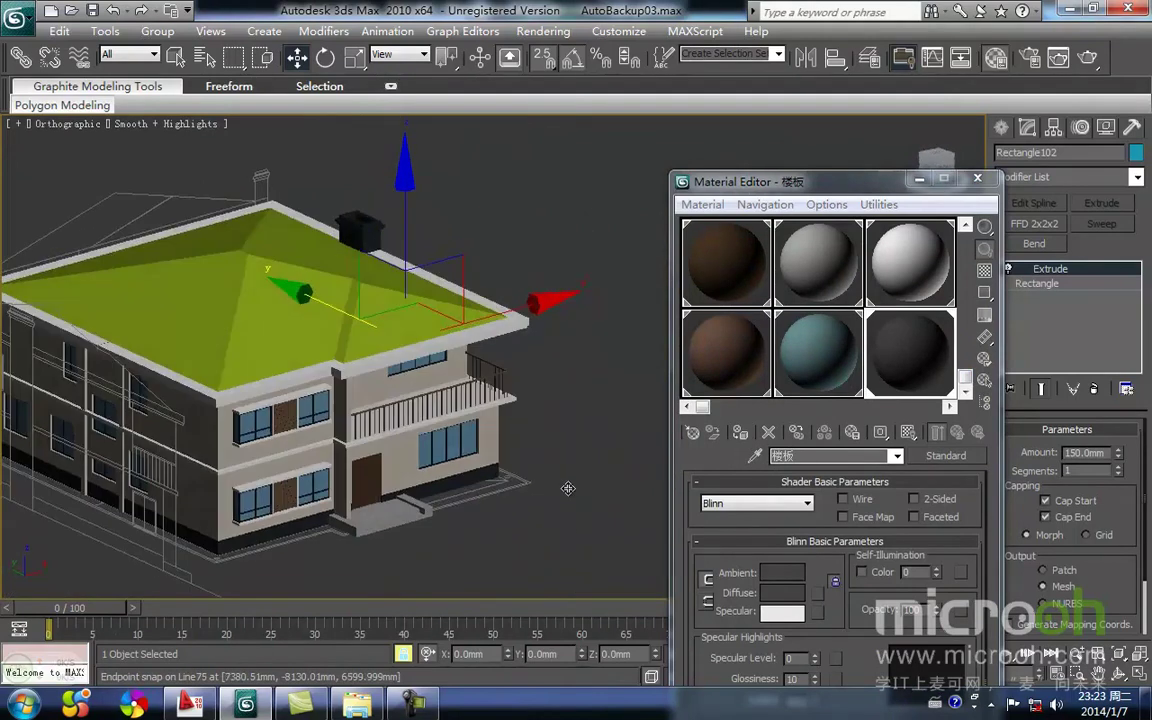
{"action": "left_click", "coordinate": [581, 486]}
{"action": "left_click", "coordinate": [920, 181]}
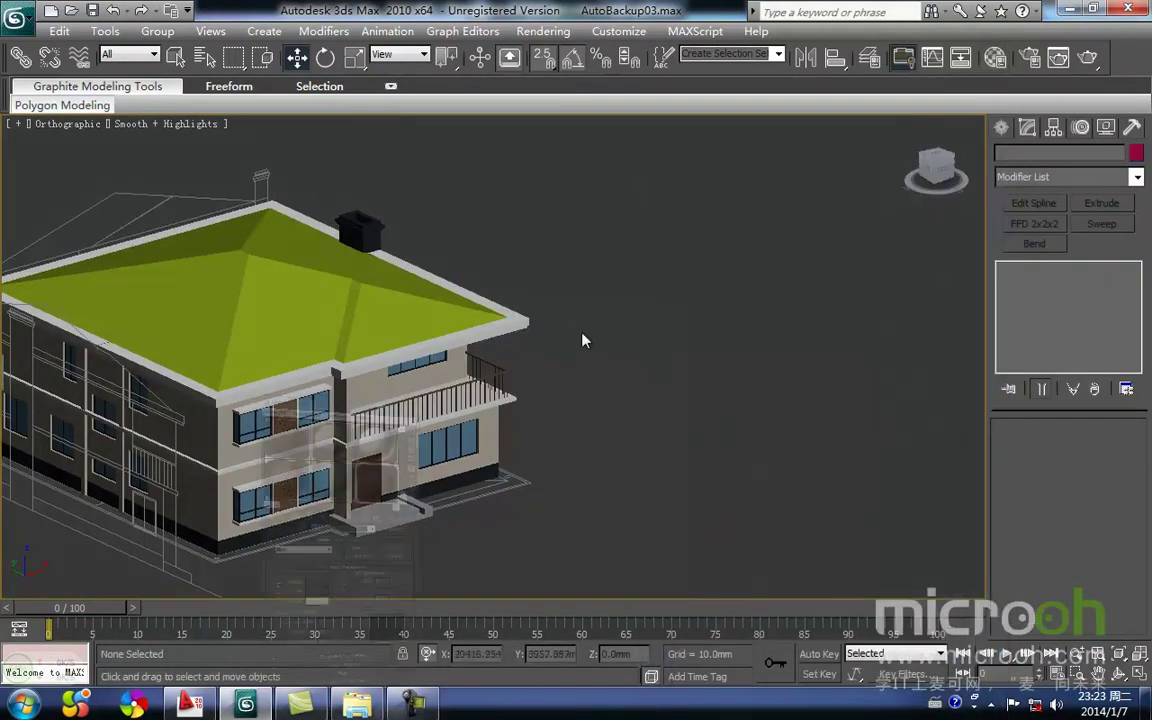
Examine the chimney outline of the elevation drawing above the roof's west end in the front wireframe view
{"action": "middle_click_drag", "start_coordinate": [530, 378], "coordinate": [474, 420]}
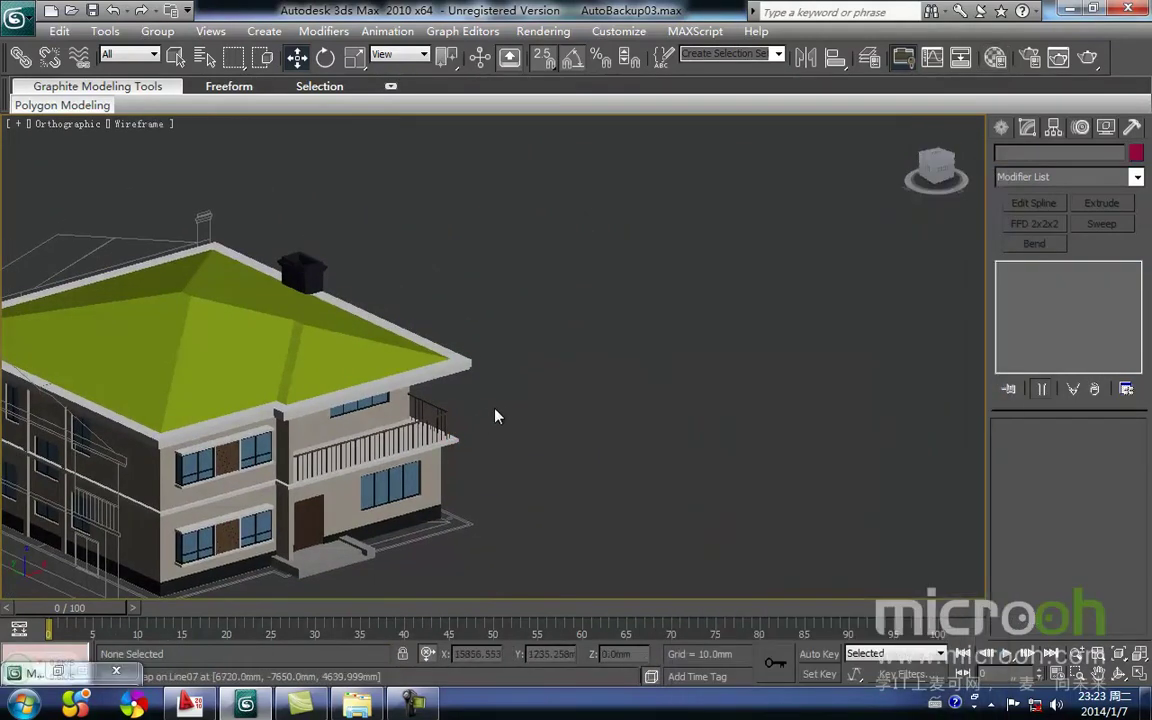
{"action": "scroll", "coordinate": [500, 375], "scroll_direction": "down", "scroll_amount": 3}
{"action": "key", "text": "f"}
{"action": "key", "text": "z"}
{"action": "middle_click_drag", "start_coordinate": [347, 259], "coordinate": [427, 380]}
{"action": "scroll", "coordinate": [427, 380], "scroll_direction": "up", "scroll_amount": 2}
{"action": "scroll", "coordinate": [427, 380], "scroll_direction": "up", "scroll_amount": 2}
{"action": "middle_click_drag", "start_coordinate": [290, 280], "coordinate": [311, 303]}
{"action": "key", "text": "F3"}
{"action": "scroll", "coordinate": [383, 321], "scroll_direction": "up", "scroll_amount": 2}
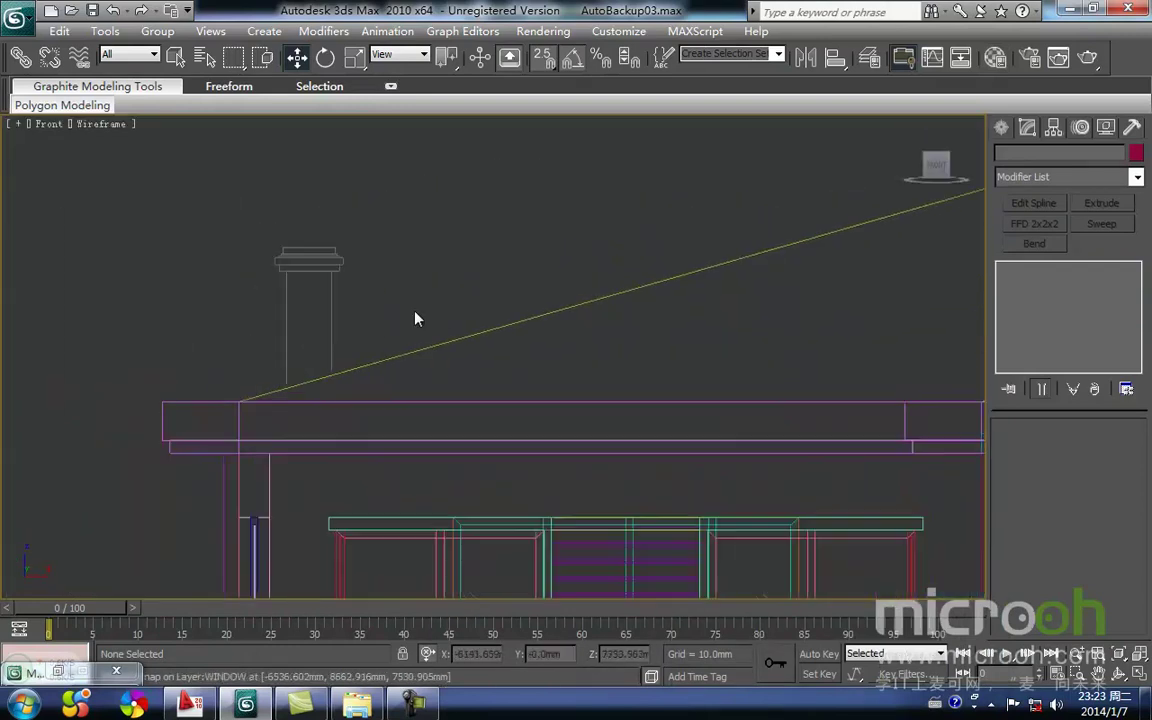
{"action": "middle_click_drag", "start_coordinate": [383, 321], "coordinate": [311, 250]}
{"action": "scroll", "coordinate": [455, 321], "scroll_direction": "up", "scroll_amount": 3}
{"action": "scroll", "coordinate": [440, 306], "scroll_direction": "down", "scroll_amount": 5}
{"action": "scroll", "coordinate": [460, 320], "scroll_direction": "up", "scroll_amount": 4}
{"action": "scroll", "coordinate": [460, 320], "scroll_direction": "up", "scroll_amount": 3}
{"action": "middle_click_drag", "start_coordinate": [418, 312], "coordinate": [494, 324]}
{"action": "scroll", "coordinate": [500, 323], "scroll_direction": "down", "scroll_amount": 3}
Start a line at the midpoint of the chimney's top edge and trace the west half of its stepped cap
{"action": "right_click", "coordinate": [502, 322], "text": "ctrl"}
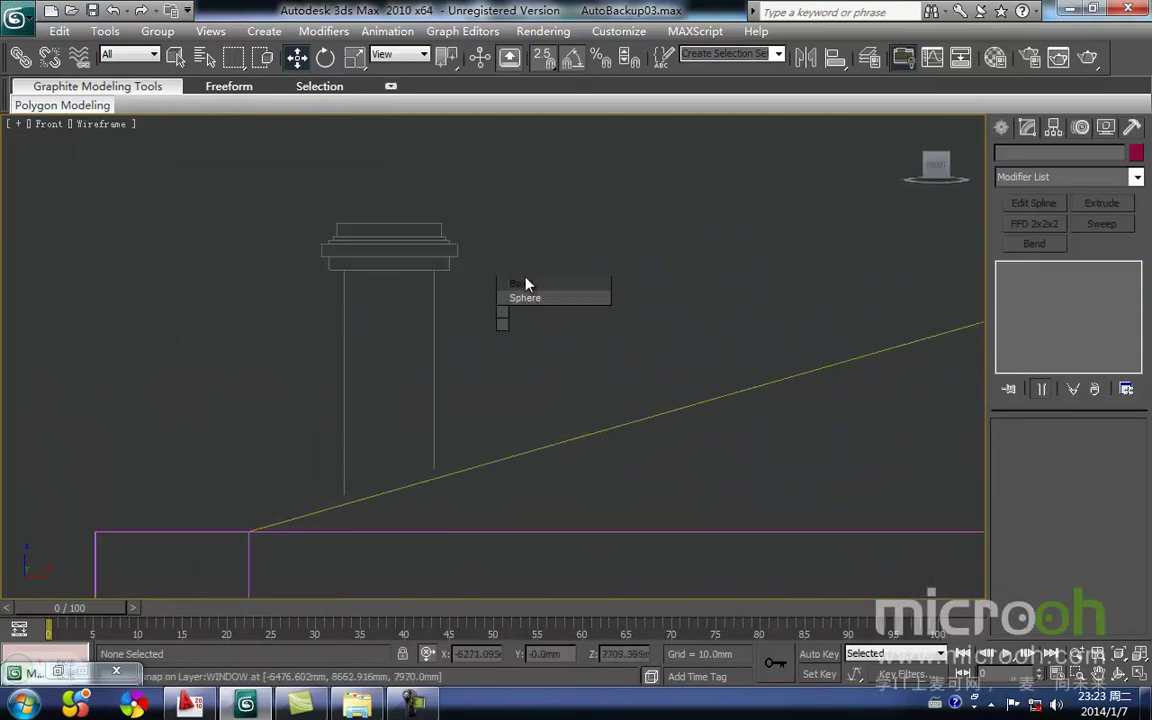
{"action": "left_click", "coordinate": [522, 270]}
{"action": "scroll", "coordinate": [508, 294], "scroll_direction": "up", "scroll_amount": 2}
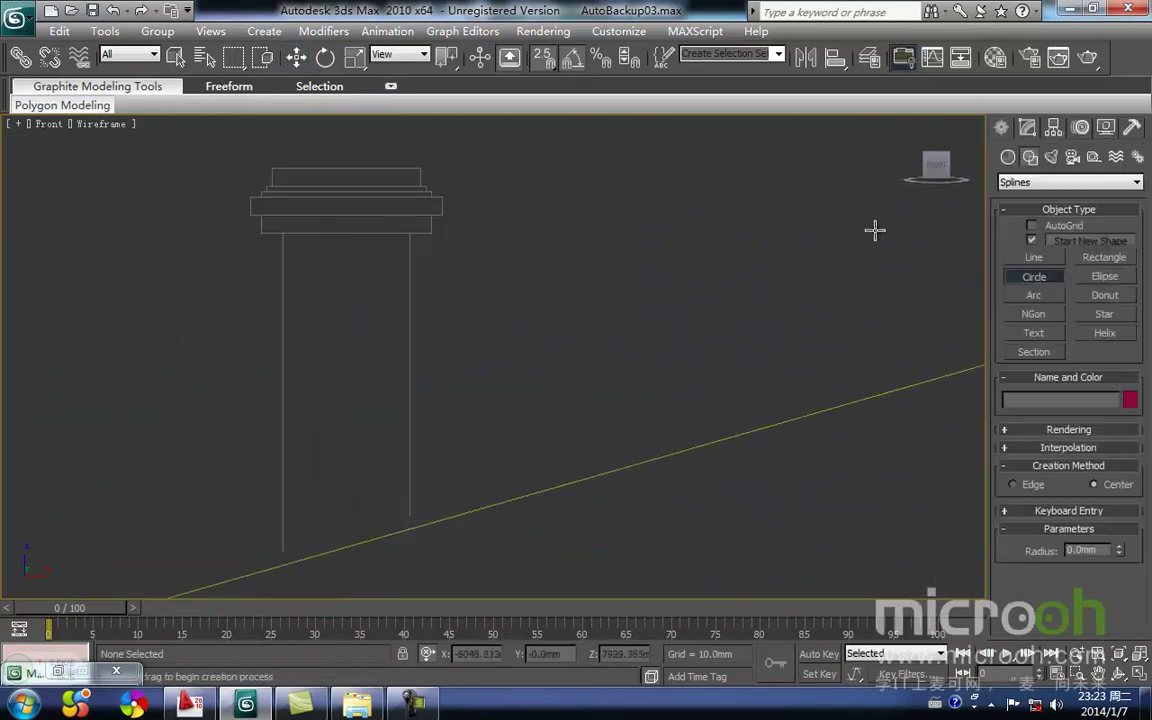
{"action": "left_click", "coordinate": [1033, 258]}
{"action": "middle_click_drag", "start_coordinate": [442, 213], "coordinate": [506, 298]}
{"action": "left_click", "coordinate": [436, 279]}
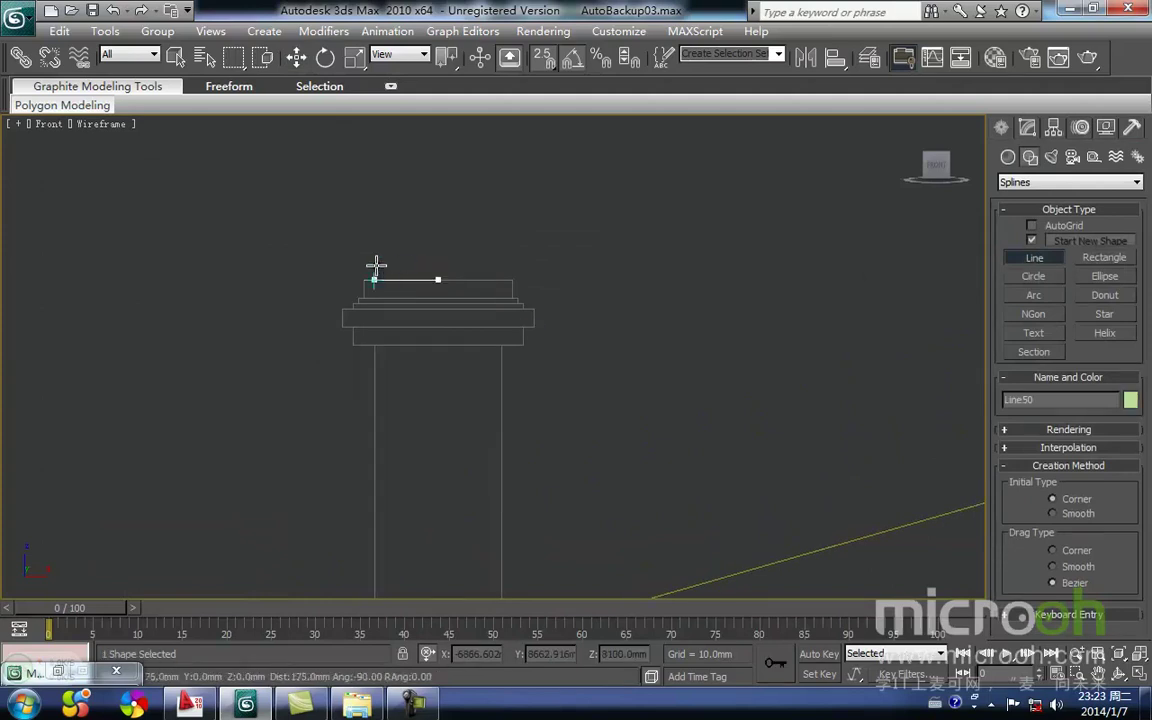
{"action": "scroll", "coordinate": [365, 293], "scroll_direction": "up", "scroll_amount": 4}
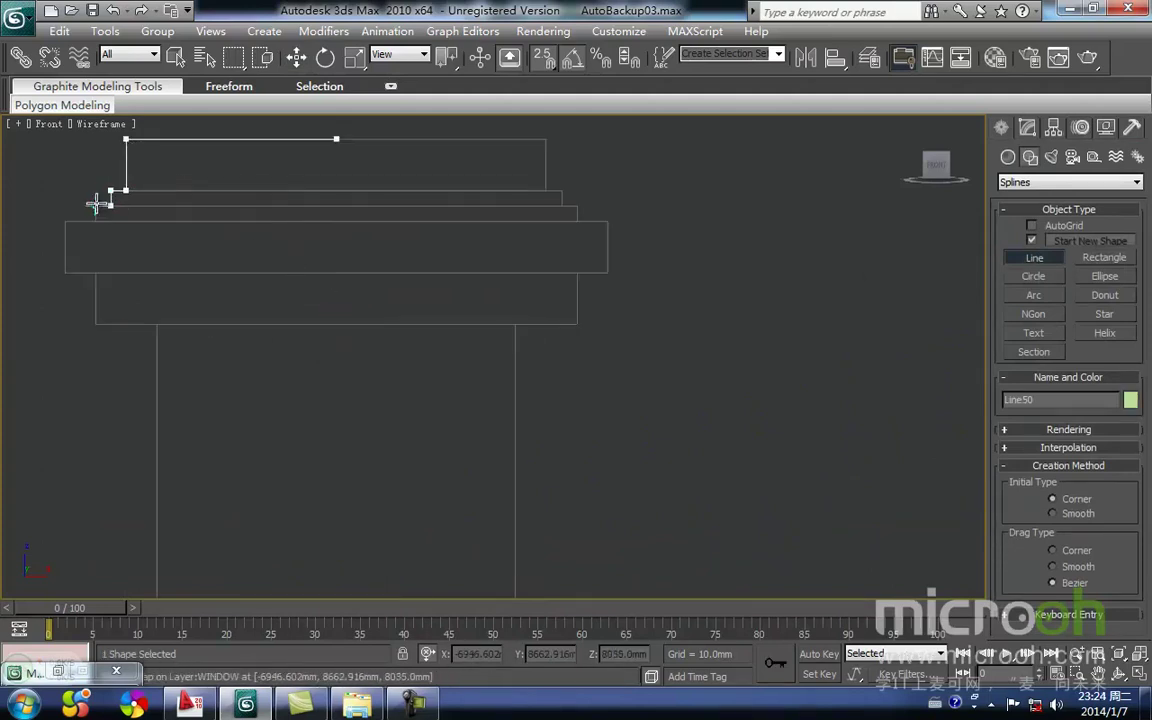
{"action": "left_click", "coordinate": [95, 220]}
{"action": "left_click", "coordinate": [65, 220]}
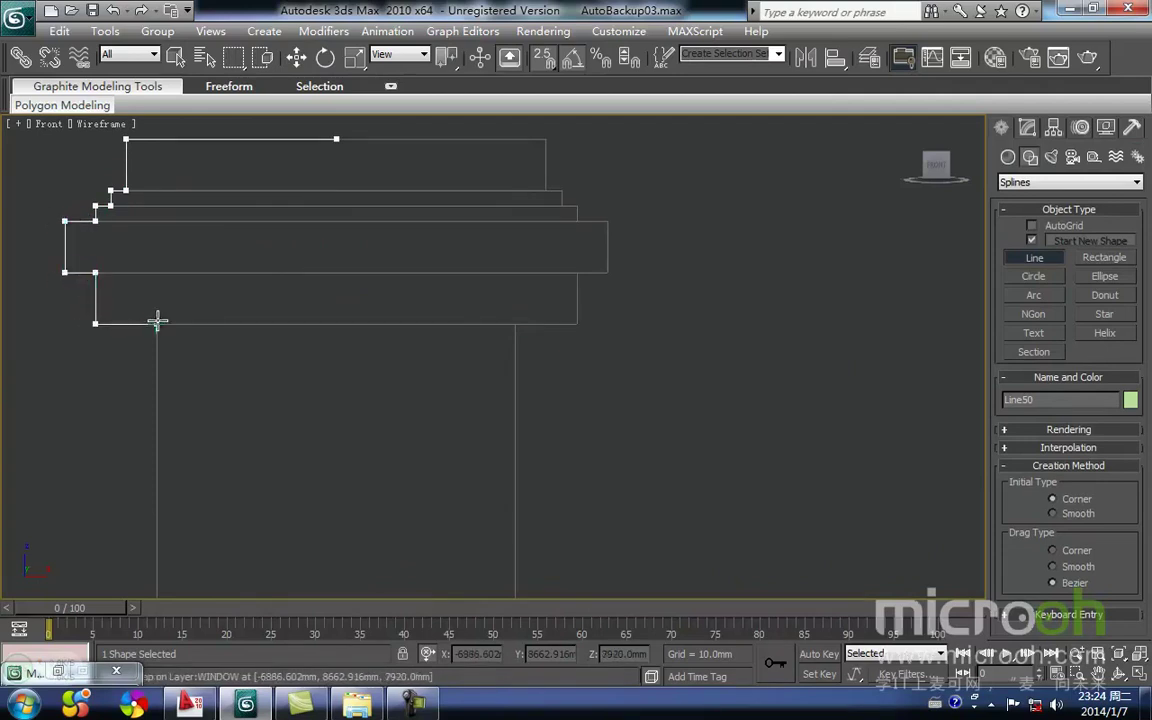
Continue the line down the chimney shaft to the top of the eaves, across the base, and close the spline
{"action": "key", "text": "i"}
{"action": "scroll", "coordinate": [163, 297], "scroll_direction": "down", "scroll_amount": 3}
{"action": "key", "text": "i"}
{"action": "scroll", "coordinate": [488, 352], "scroll_direction": "down", "scroll_amount": 1}
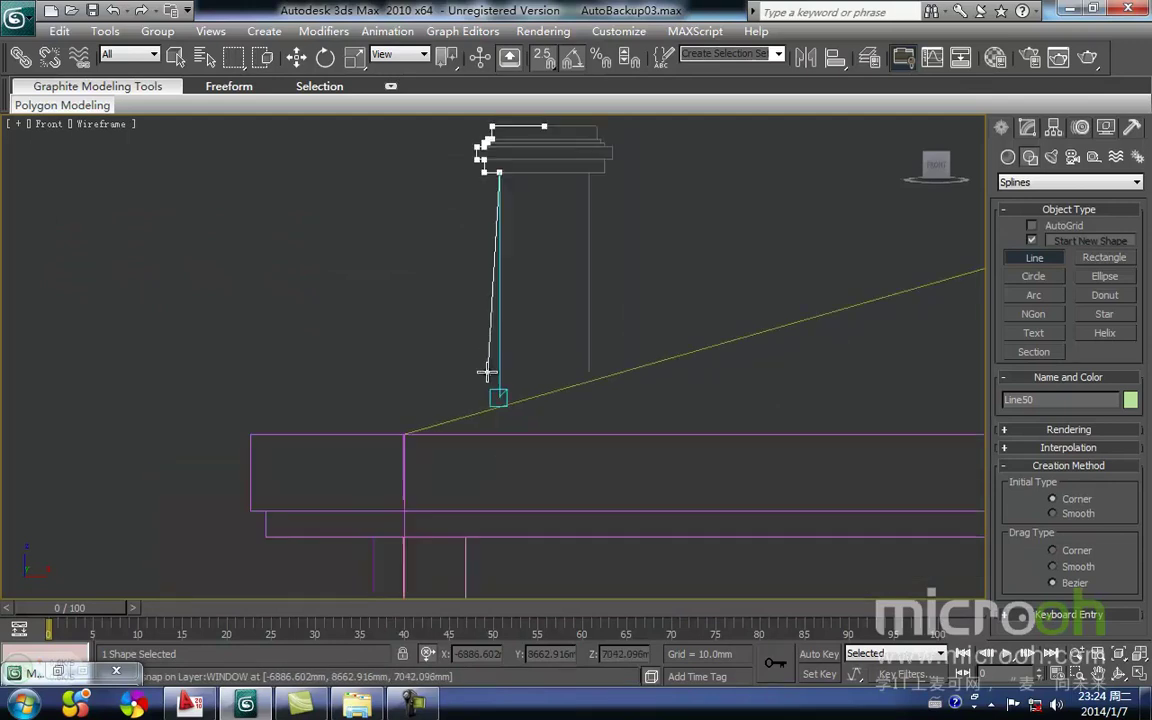
{"action": "left_click", "coordinate": [499, 431]}
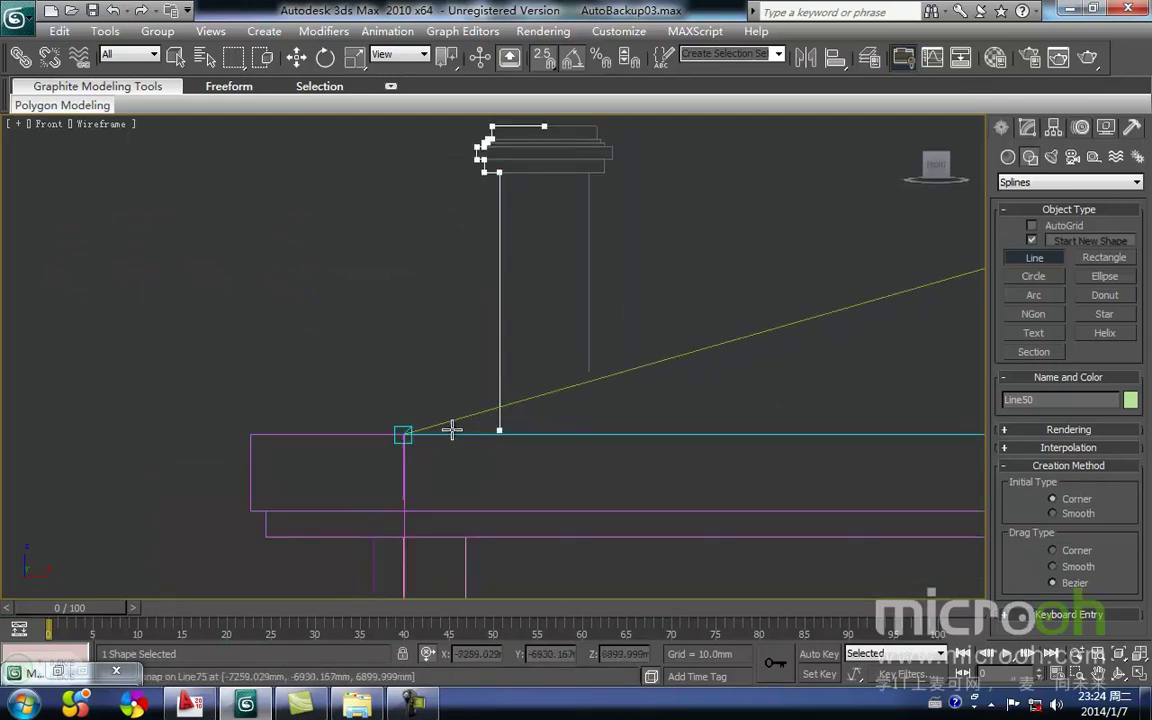
{"action": "left_click", "coordinate": [589, 434]}
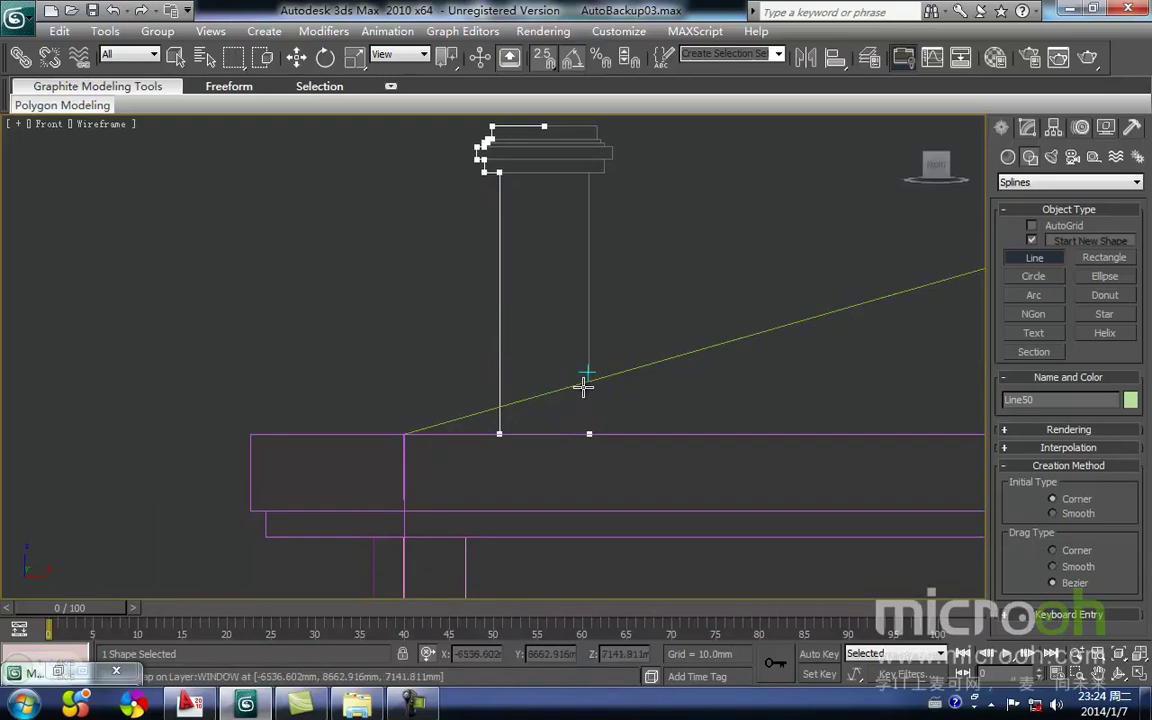
{"action": "left_click", "coordinate": [541, 127]}
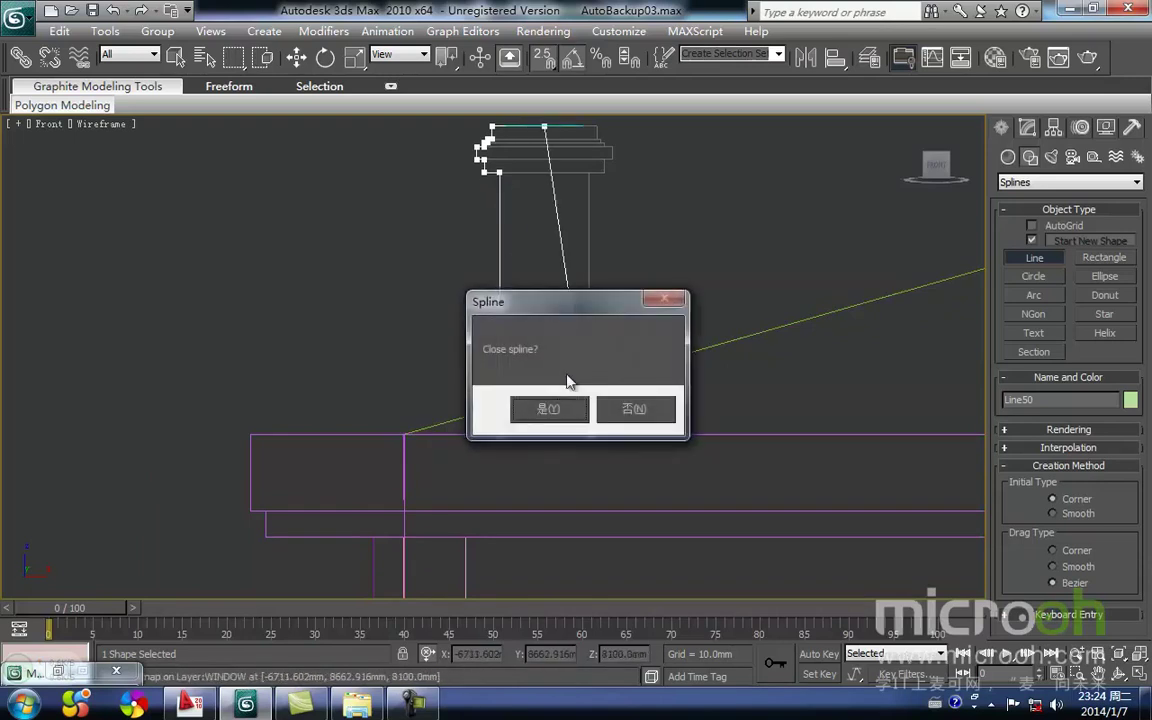
{"action": "left_click", "coordinate": [557, 415]}
Move the chimney profile's lower east vertex onto the cap's midpoint axis so the closing edge runs vertically
{"action": "key", "text": "w"}
{"action": "middle_click_drag", "start_coordinate": [668, 368], "coordinate": [657, 338]}
{"action": "key", "text": "1"}
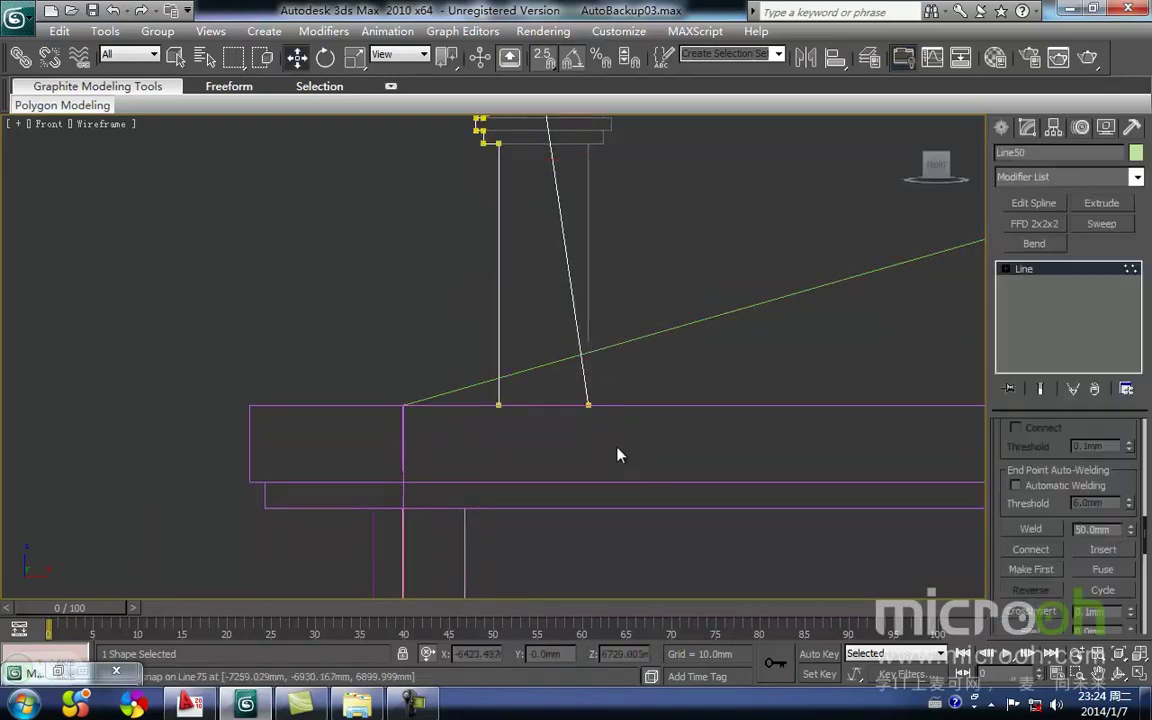
{"action": "left_click", "coordinate": [588, 405]}
{"action": "left_click", "coordinate": [689, 404]}
{"action": "key", "text": "space"}
{"action": "middle_click_drag", "start_coordinate": [608, 439], "coordinate": [571, 493]}
{"action": "left_click_drag", "start_coordinate": [561, 480], "coordinate": [615, 650]}
{"action": "key", "text": "space"}
{"action": "left_click", "coordinate": [560, 228]}
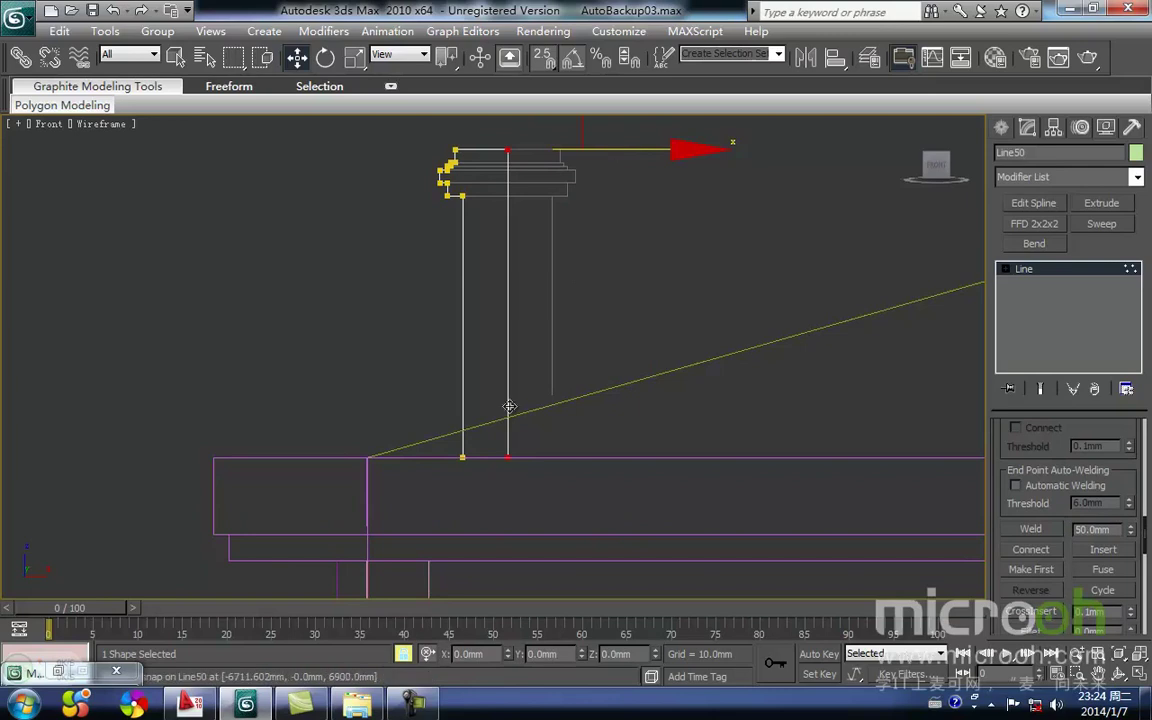
{"action": "left_click_drag", "start_coordinate": [510, 477], "coordinate": [466, 459]}
{"action": "middle_click_drag", "start_coordinate": [489, 430], "coordinate": [415, 370]}
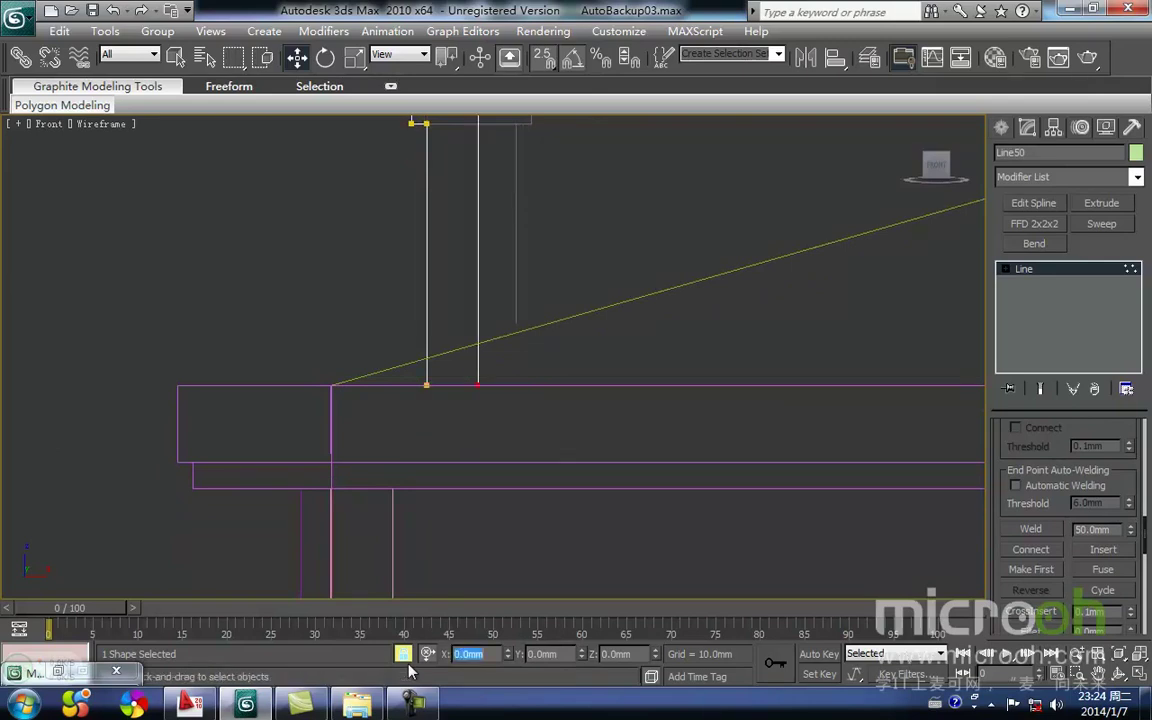
Shift the two east vertices of the chimney profile by -100 mm along X
{"action": "middle_click_drag", "start_coordinate": [555, 293], "coordinate": [513, 339]}
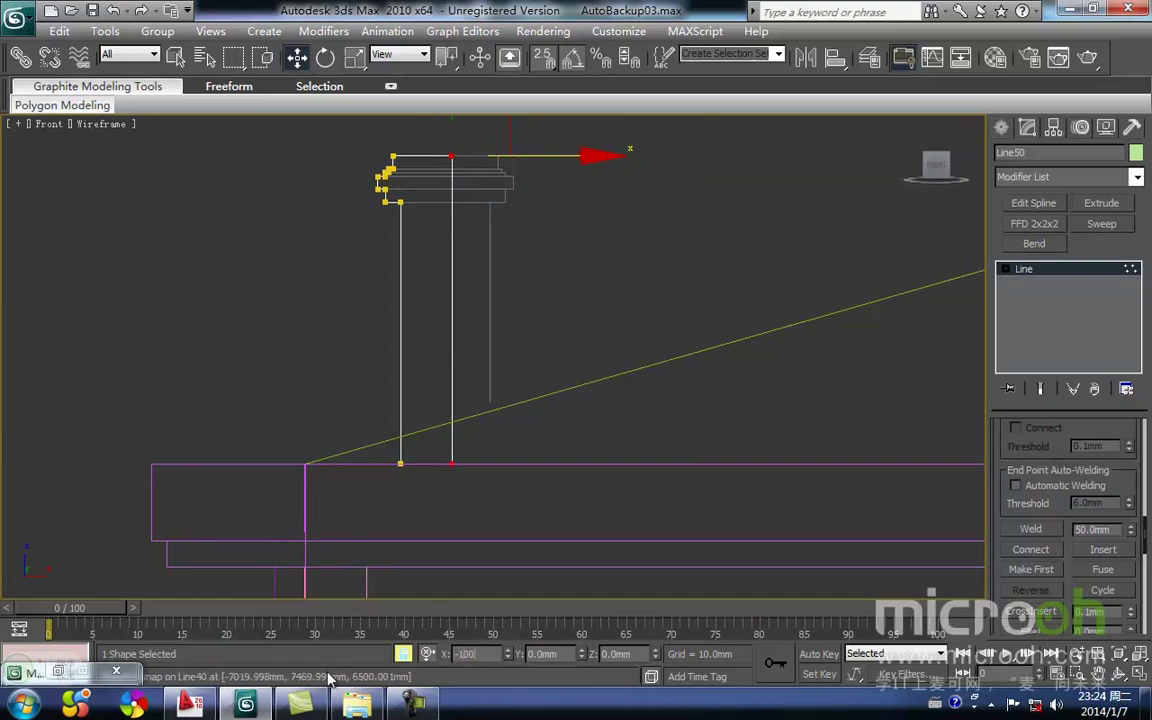
{"action": "key", "text": "Return"}
{"action": "middle_click_drag", "start_coordinate": [526, 283], "coordinate": [489, 312]}
Finish vertex editing and move the chimney profile northward in the top view to beside the chimney outline of the plan
{"action": "key", "text": "1"}
{"action": "key", "text": "s"}
{"action": "key", "text": "t"}
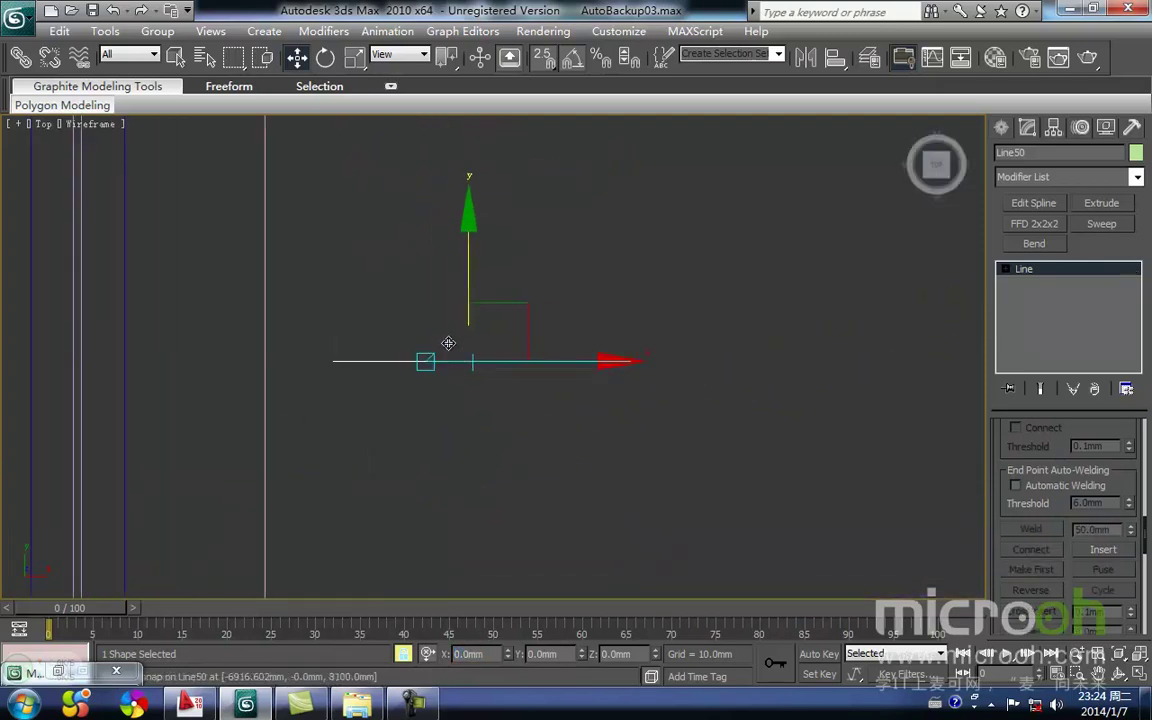
{"action": "scroll", "coordinate": [452, 342], "scroll_direction": "down", "scroll_amount": 5}
{"action": "scroll", "coordinate": [519, 329], "scroll_direction": "up", "scroll_amount": 5}
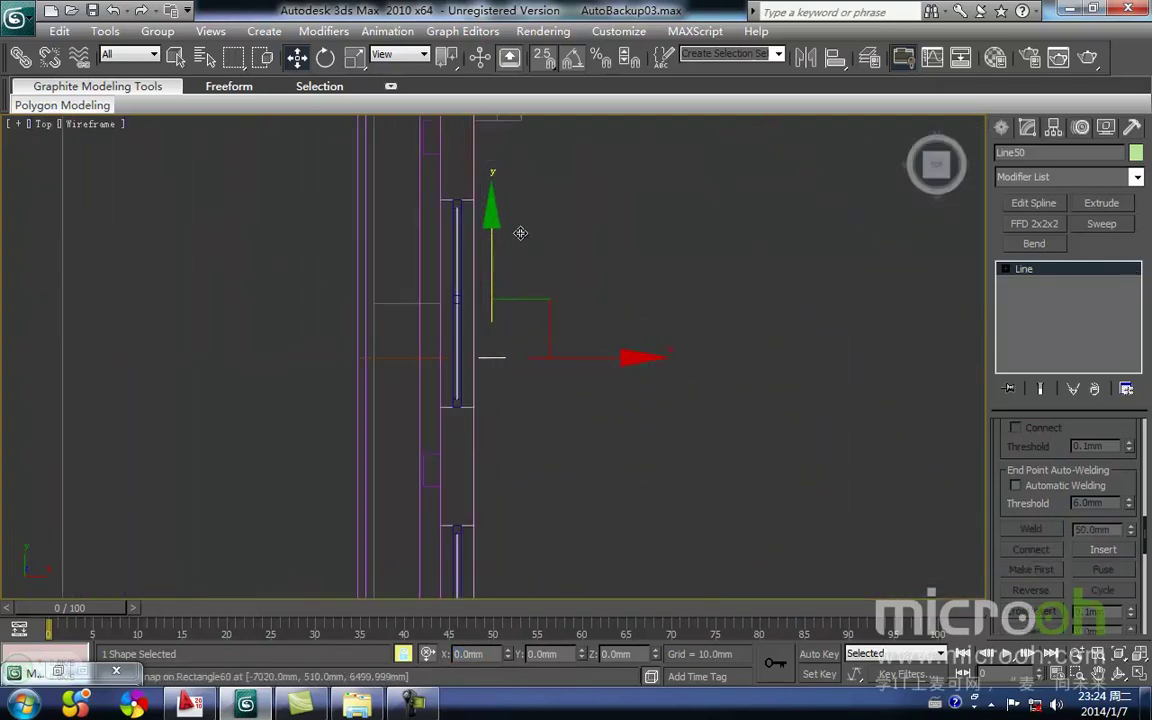
{"action": "left_click_drag", "start_coordinate": [448, 435], "coordinate": [452, 238]}
{"action": "middle_click_drag", "start_coordinate": [543, 228], "coordinate": [507, 367]}
{"action": "left_click", "coordinate": [512, 368]}
{"action": "scroll", "coordinate": [430, 390], "scroll_direction": "up", "scroll_amount": 3}
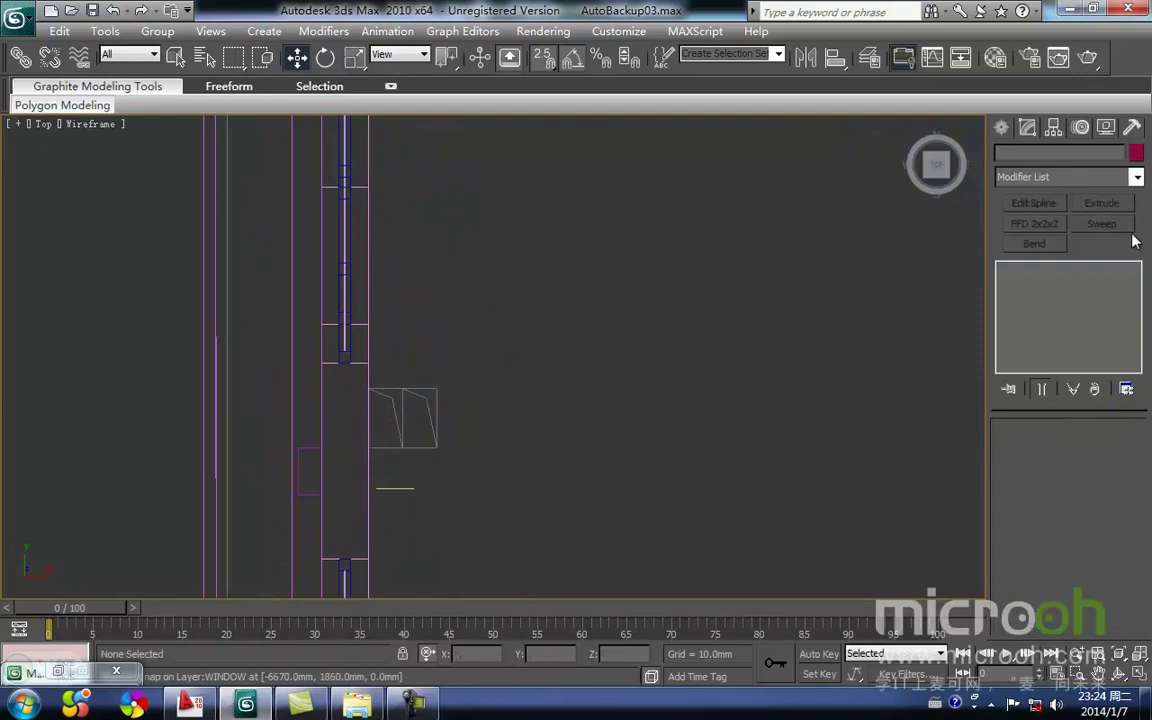
Draw a rectangle over the chimney outline of the plan beside the wall as the sweep path and select it
{"action": "left_click", "coordinate": [1001, 132]}
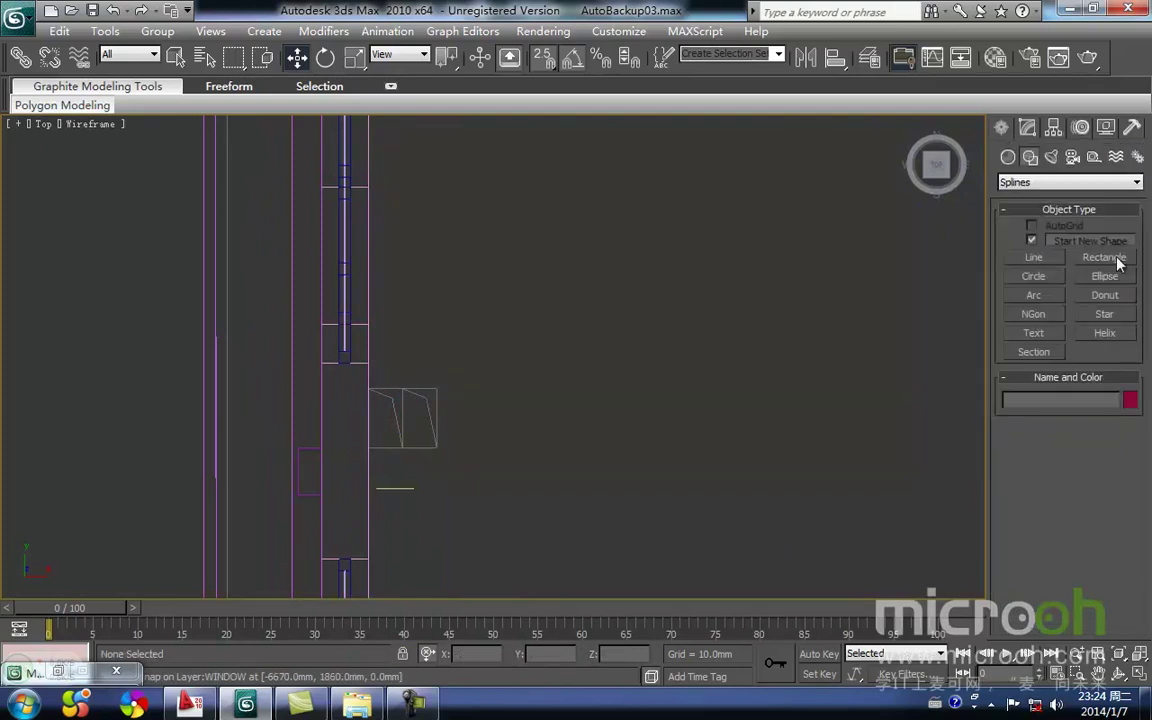
{"action": "left_click", "coordinate": [1104, 258]}
{"action": "scroll", "coordinate": [504, 298], "scroll_direction": "up", "scroll_amount": 2}
{"action": "left_click_drag", "start_coordinate": [427, 316], "coordinate": [555, 435]}
{"action": "key", "text": "w"}
{"action": "left_click", "coordinate": [583, 488]}
{"action": "left_click", "coordinate": [516, 436]}
Raise the rectangle in the front view to just above the chimney outline of the elevation
{"action": "key", "text": "f"}
{"action": "key", "text": "z"}
{"action": "scroll", "coordinate": [486, 357], "scroll_direction": "down", "scroll_amount": 6}
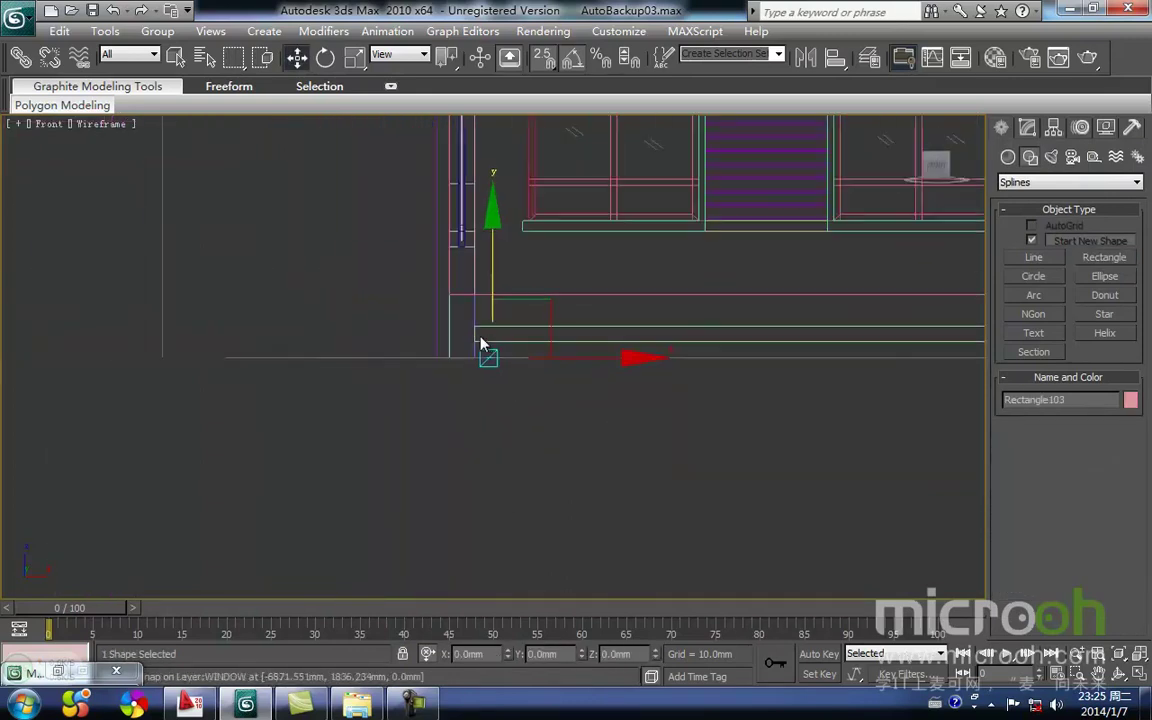
{"action": "middle_click_drag", "start_coordinate": [481, 345], "coordinate": [439, 526]}
{"action": "left_click_drag", "start_coordinate": [453, 457], "coordinate": [427, 98]}
{"action": "middle_click_drag", "start_coordinate": [442, 169], "coordinate": [400, 490]}
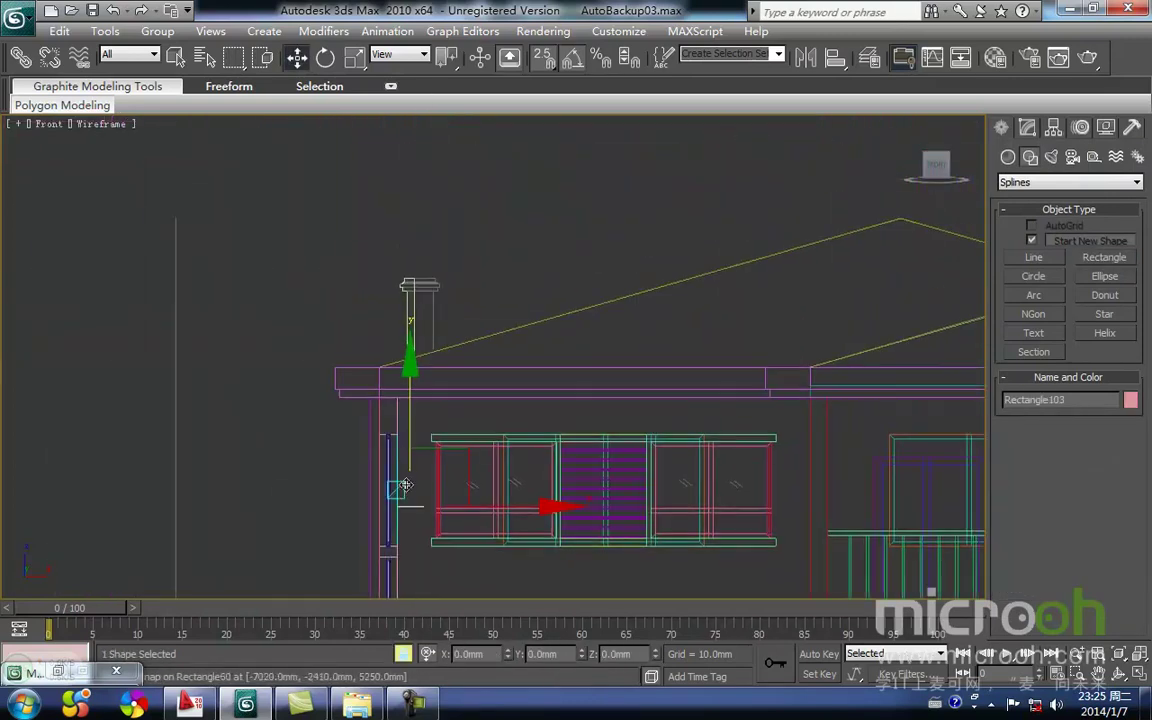
{"action": "left_click_drag", "start_coordinate": [411, 421], "coordinate": [414, 203]}
{"action": "left_click", "coordinate": [448, 265]}
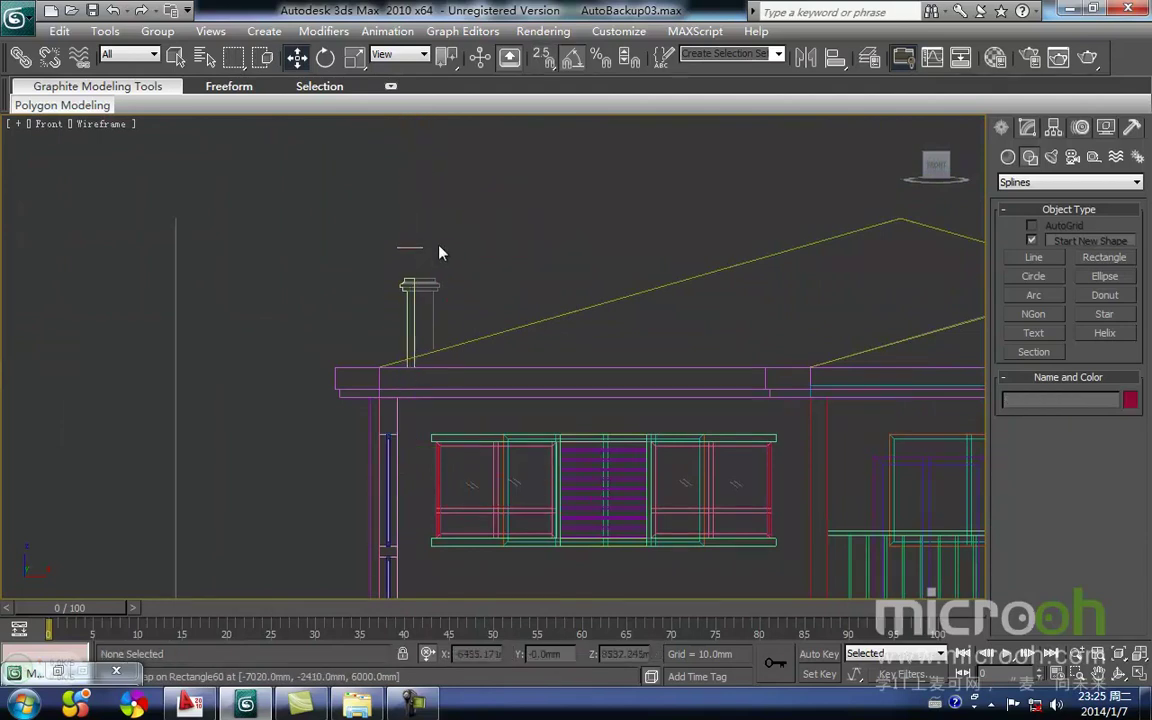
{"action": "scroll", "coordinate": [447, 264], "scroll_direction": "up", "scroll_amount": 3}
{"action": "middle_click_drag", "start_coordinate": [397, 176], "coordinate": [411, 318]}
{"action": "left_click_drag", "start_coordinate": [397, 316], "coordinate": [360, 272]}
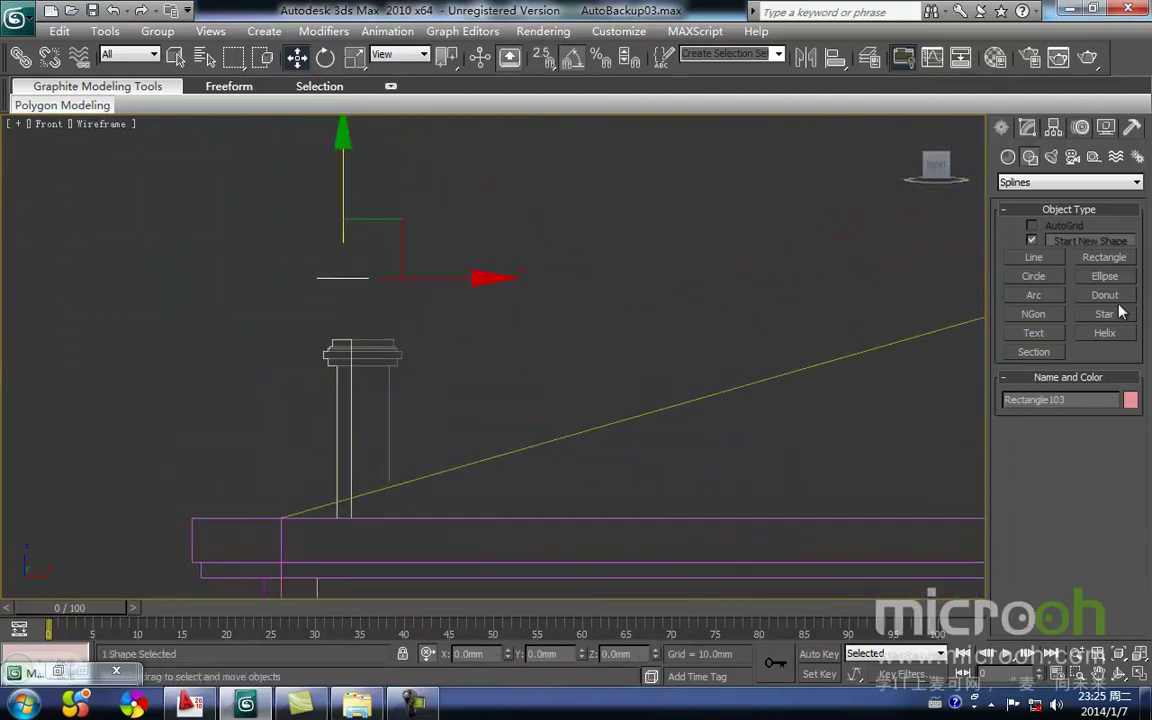
Apply a Sweep modifier to the rectangle using the chimney profile as its custom section
{"action": "left_click", "coordinate": [1026, 128]}
{"action": "left_click", "coordinate": [1101, 224]}
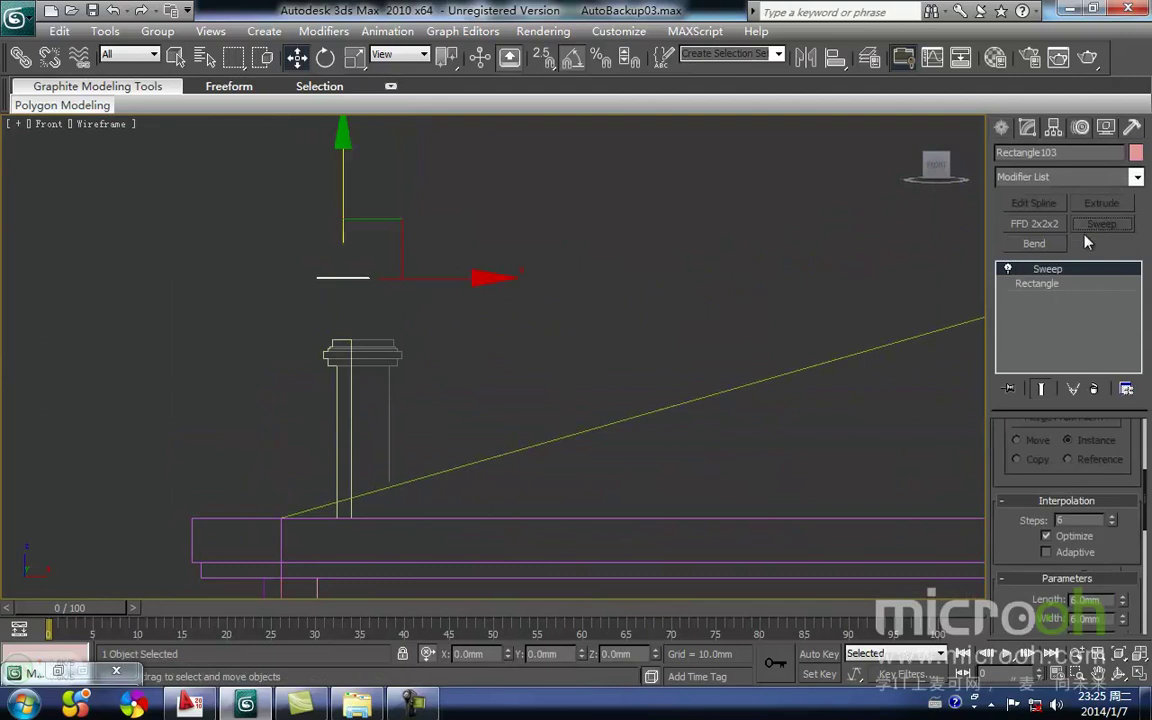
{"action": "left_click_drag", "start_coordinate": [1147, 528], "coordinate": [1145, 445]}
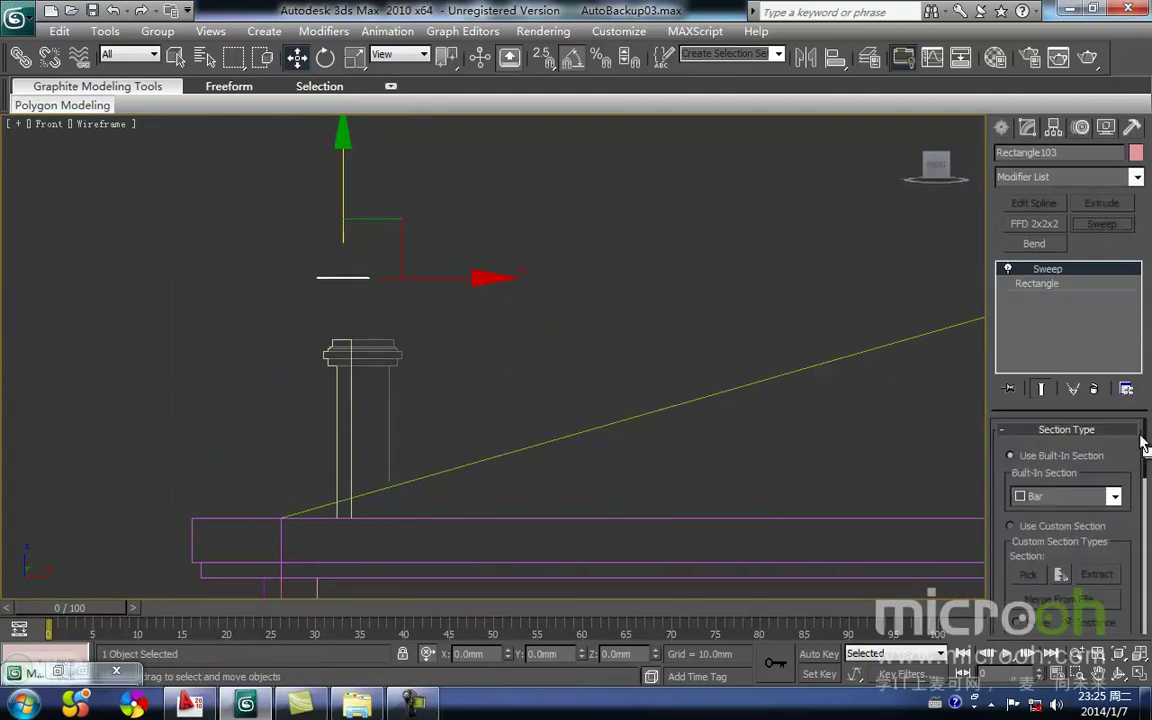
{"action": "left_click", "coordinate": [1010, 526]}
{"action": "left_click", "coordinate": [1028, 574]}
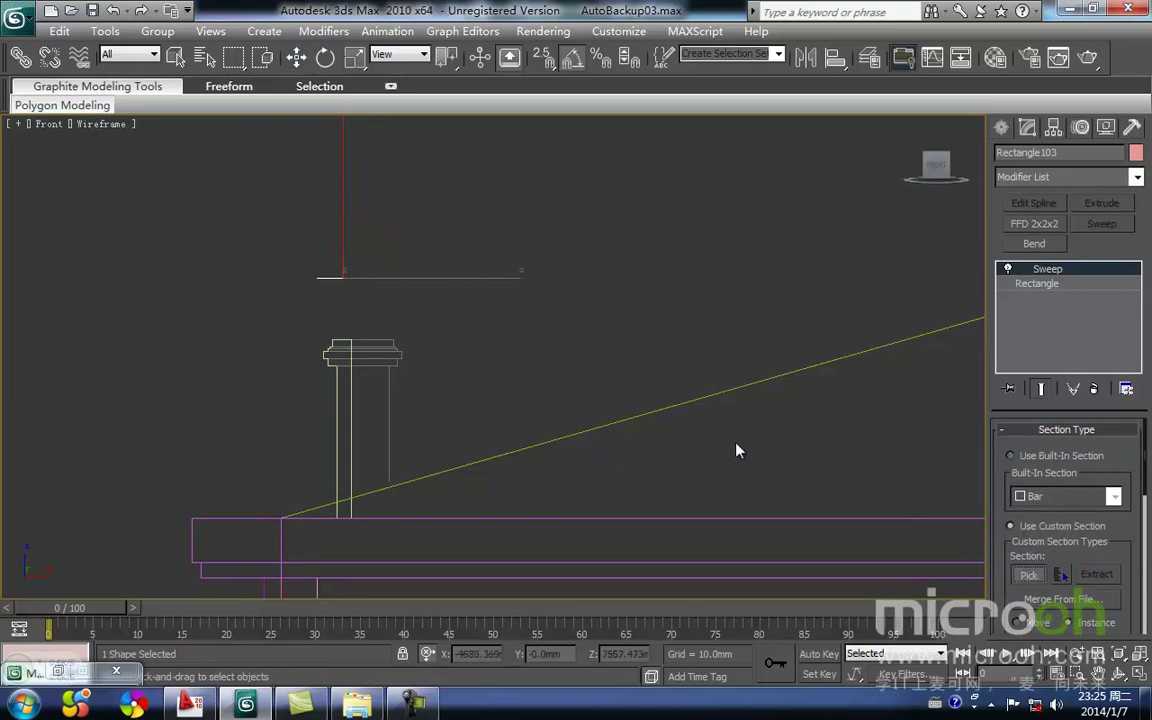
{"action": "left_click", "coordinate": [348, 367]}
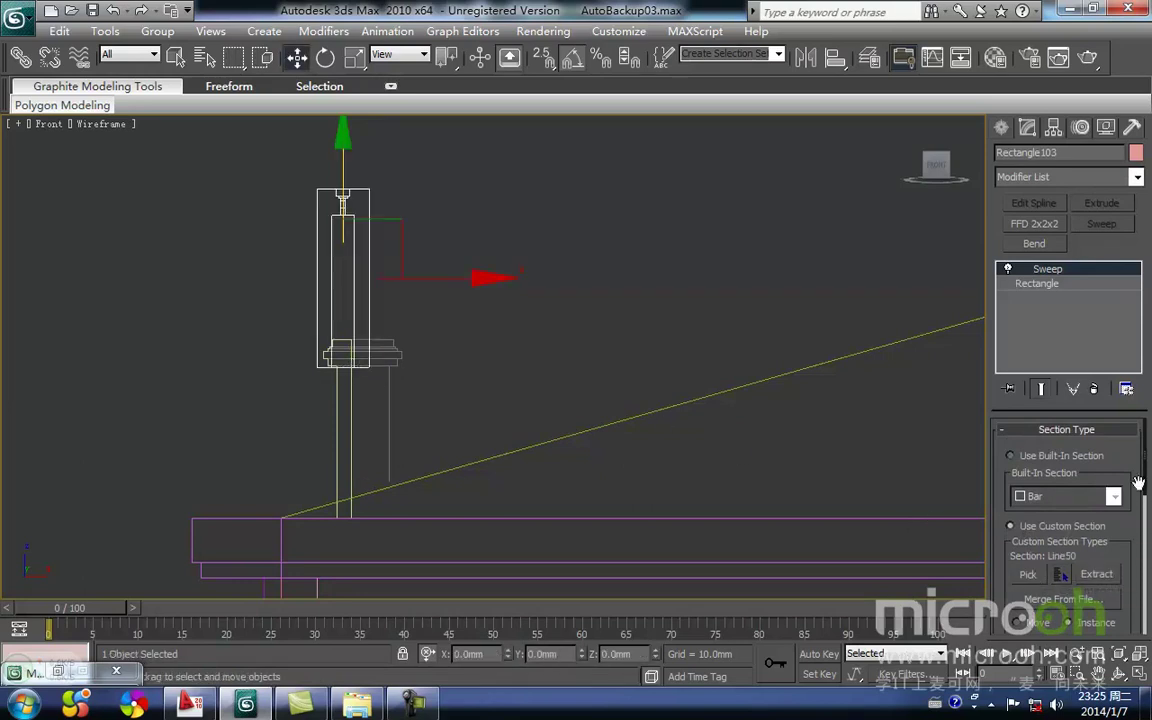
Mirror the sweep section on the XZ plane and set its pivot alignment to the top centre point
{"action": "left_click_drag", "start_coordinate": [1147, 490], "coordinate": [1143, 580]}
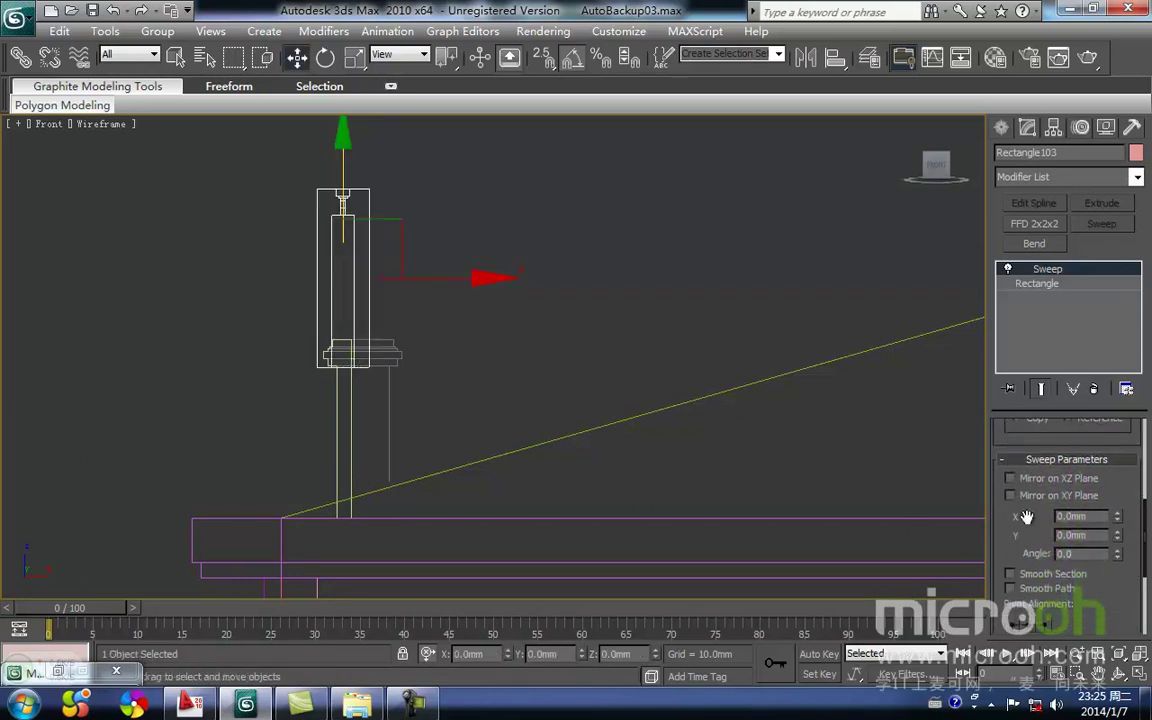
{"action": "left_click", "coordinate": [1010, 484]}
{"action": "middle_click_drag", "start_coordinate": [503, 329], "coordinate": [583, 369]}
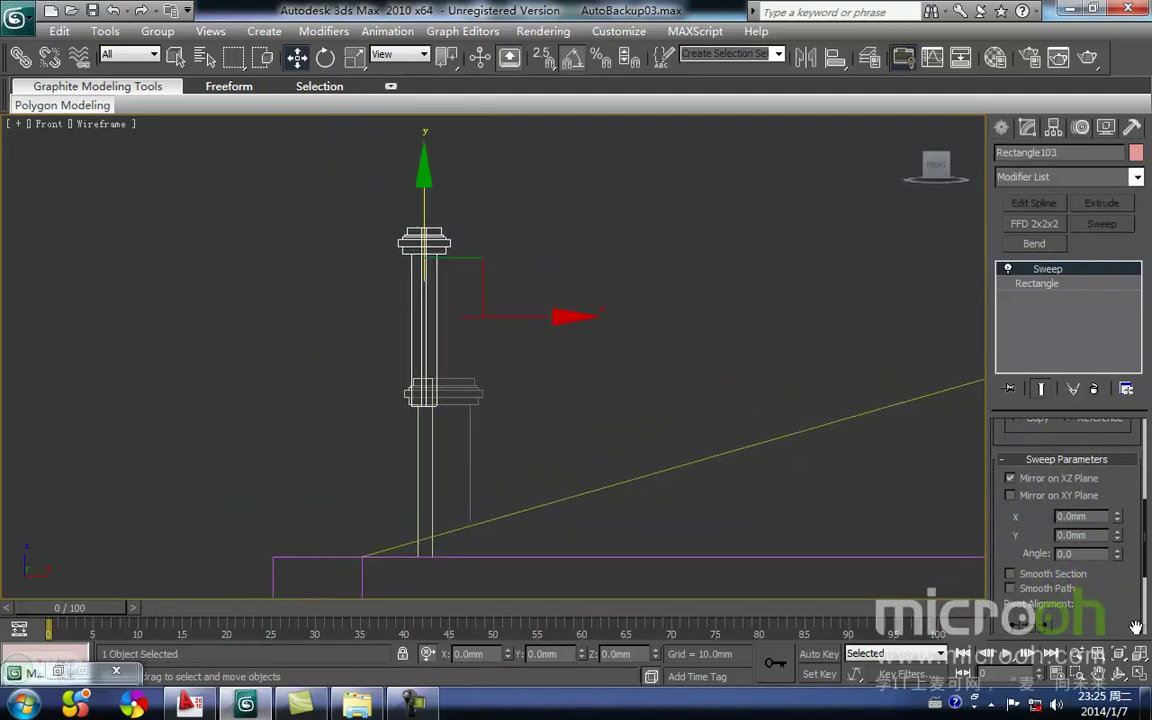
{"action": "left_click_drag", "start_coordinate": [1147, 541], "coordinate": [1146, 562]}
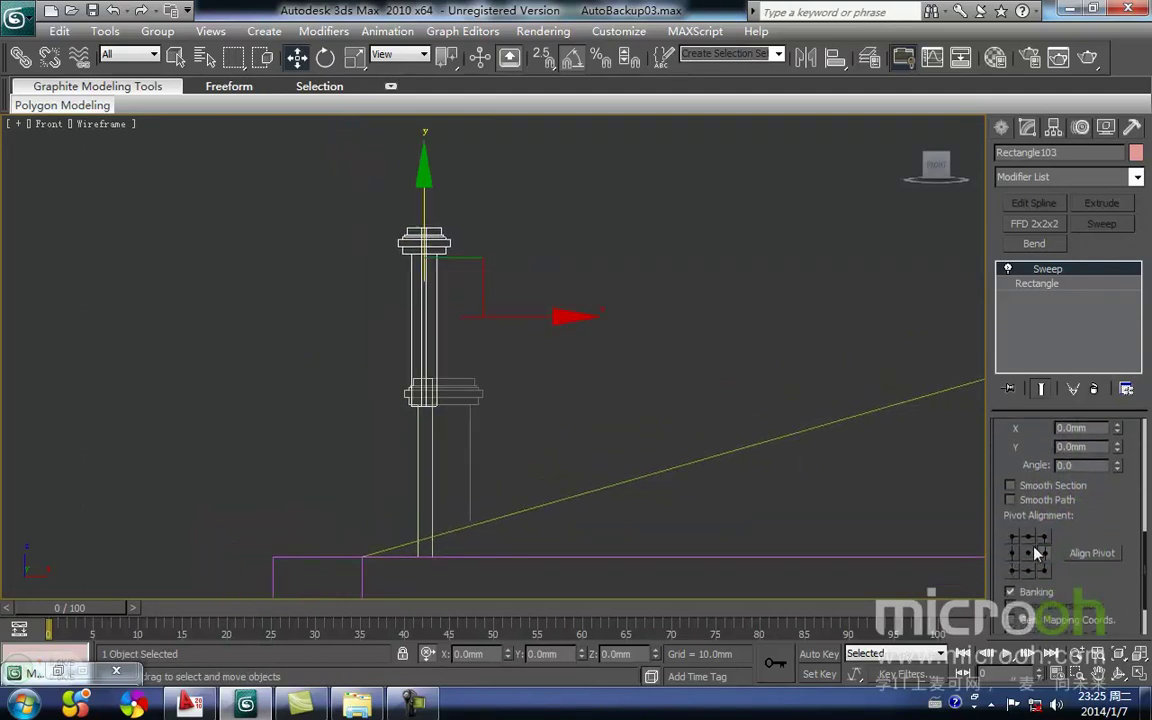
{"action": "left_click", "coordinate": [1030, 553]}
{"action": "left_click", "coordinate": [1012, 554]}
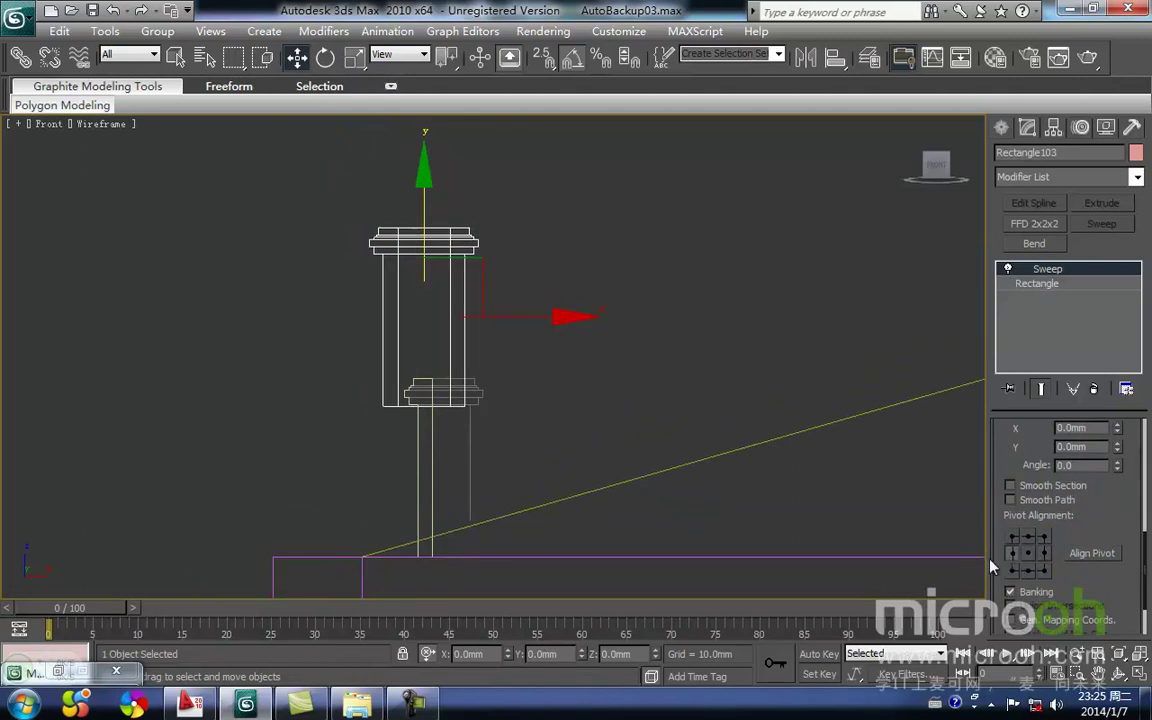
{"action": "middle_click_drag", "start_coordinate": [607, 380], "coordinate": [612, 405]}
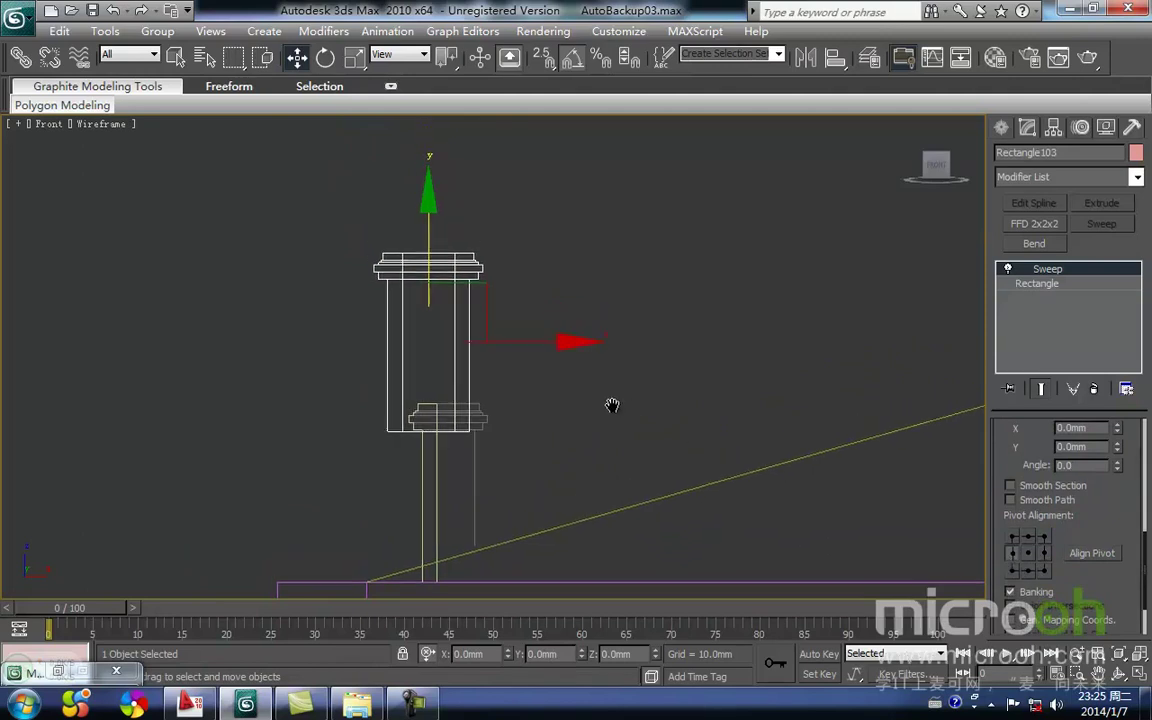
{"action": "left_click", "coordinate": [1026, 538]}
{"action": "left_click", "coordinate": [1030, 539]}
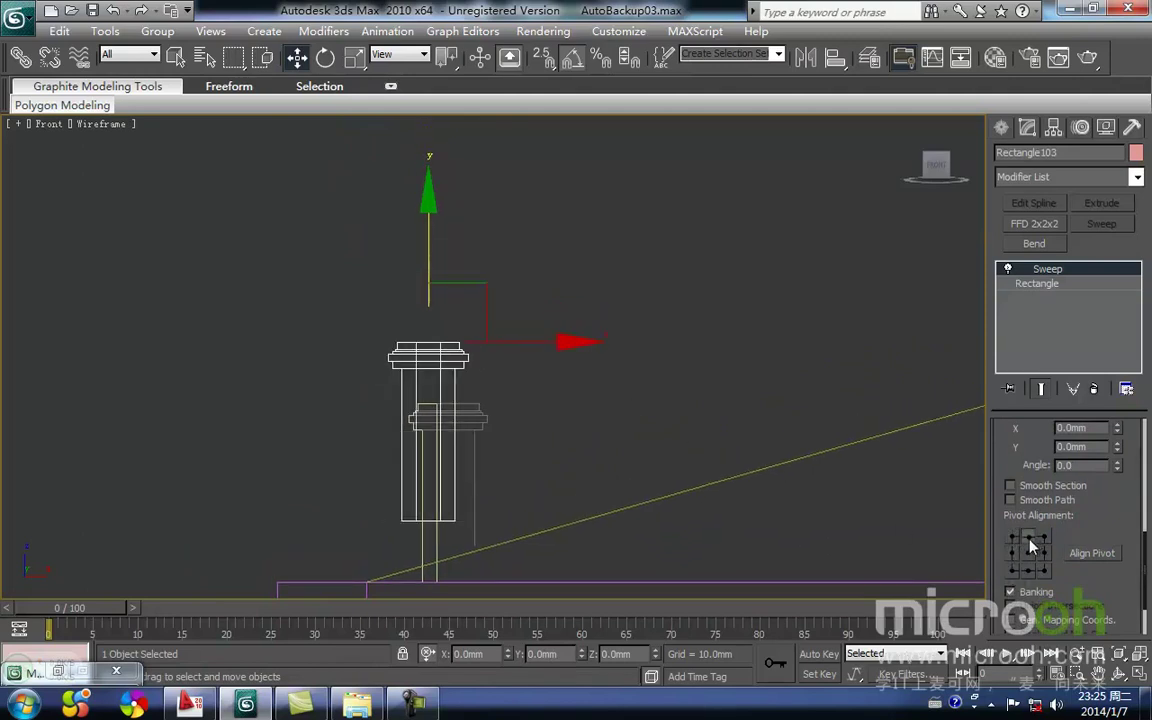
Move the swept chimney in the front view onto the chimney outline of the elevation using snaps
{"action": "middle_click_drag", "start_coordinate": [473, 373], "coordinate": [529, 323]}
{"action": "key", "text": "space"}
{"action": "left_click_drag", "start_coordinate": [538, 251], "coordinate": [570, 320]}
{"action": "scroll", "coordinate": [578, 336], "scroll_direction": "up", "scroll_amount": 3}
{"action": "left_click_drag", "start_coordinate": [612, 375], "coordinate": [451, 348]}
{"action": "scroll", "coordinate": [527, 424], "scroll_direction": "down", "scroll_amount": 3}
{"action": "mouse_move", "coordinate": [527, 424]}
{"action": "middle_mouse_down"}
{"action": "mouse_move", "coordinate": [527, 378]}
{"action": "mouse_move", "coordinate": [536, 442]}
{"action": "middle_mouse_up"}
Display the model shaded and assign the 白色 material to the chimney
{"action": "key", "text": "F3"}
{"action": "scroll", "coordinate": [537, 380], "scroll_direction": "down", "scroll_amount": 3}
{"action": "scroll", "coordinate": [536, 442], "scroll_direction": "up", "scroll_amount": 2}
{"action": "key", "text": "m"}
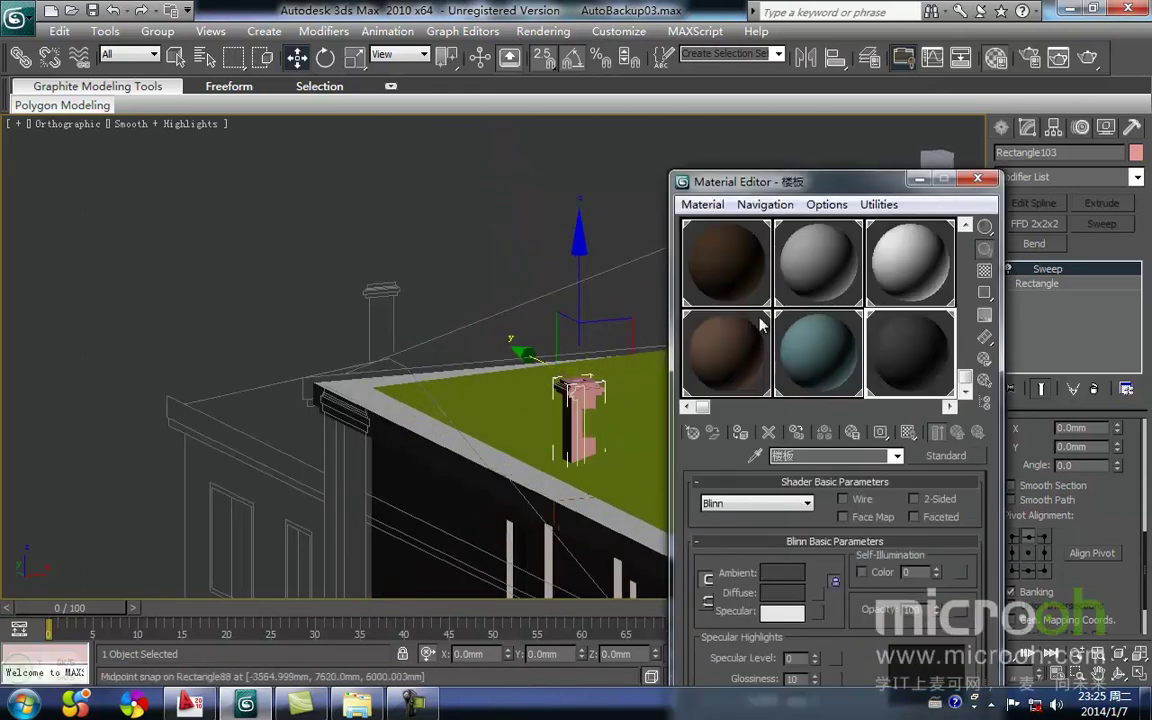
{"action": "left_click_drag", "start_coordinate": [968, 386], "coordinate": [836, 338]}
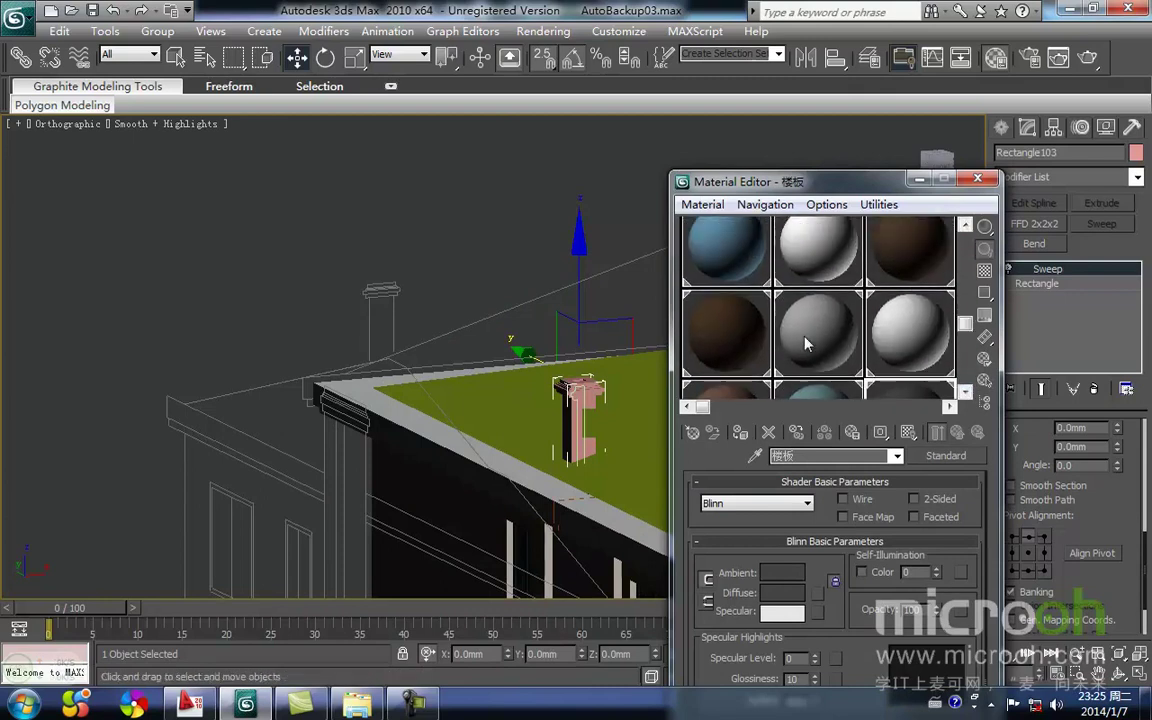
{"action": "left_click", "coordinate": [817, 262]}
{"action": "left_click", "coordinate": [745, 428]}
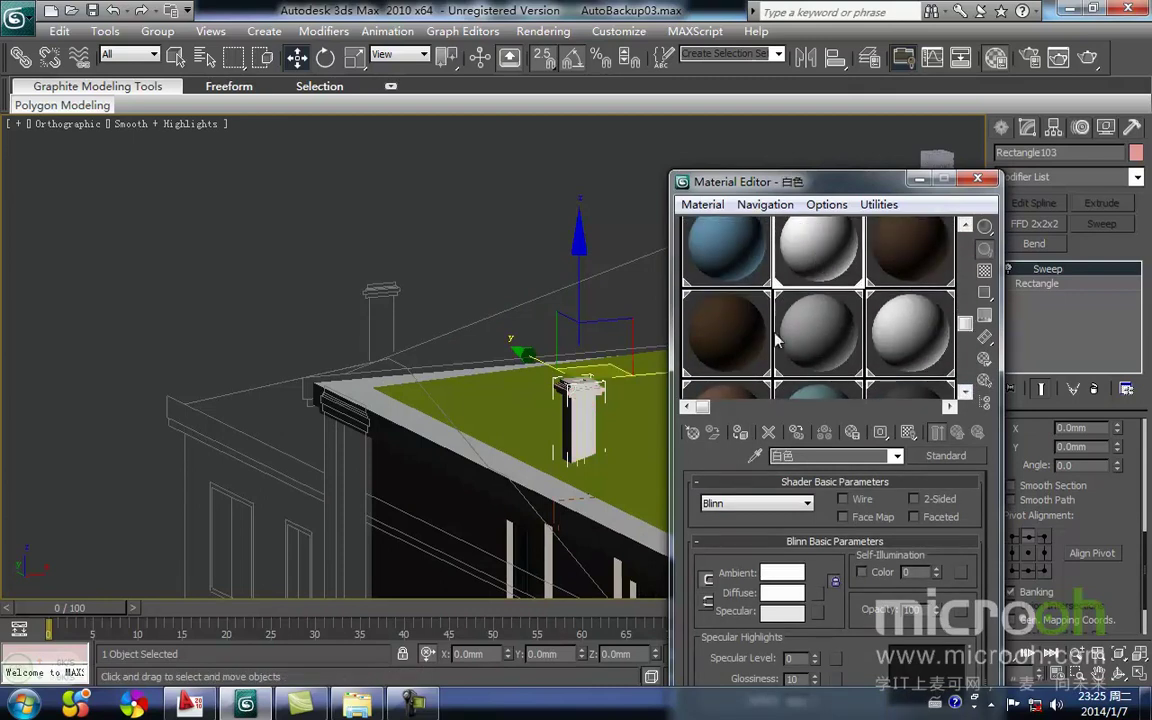
{"action": "left_click", "coordinate": [918, 180]}
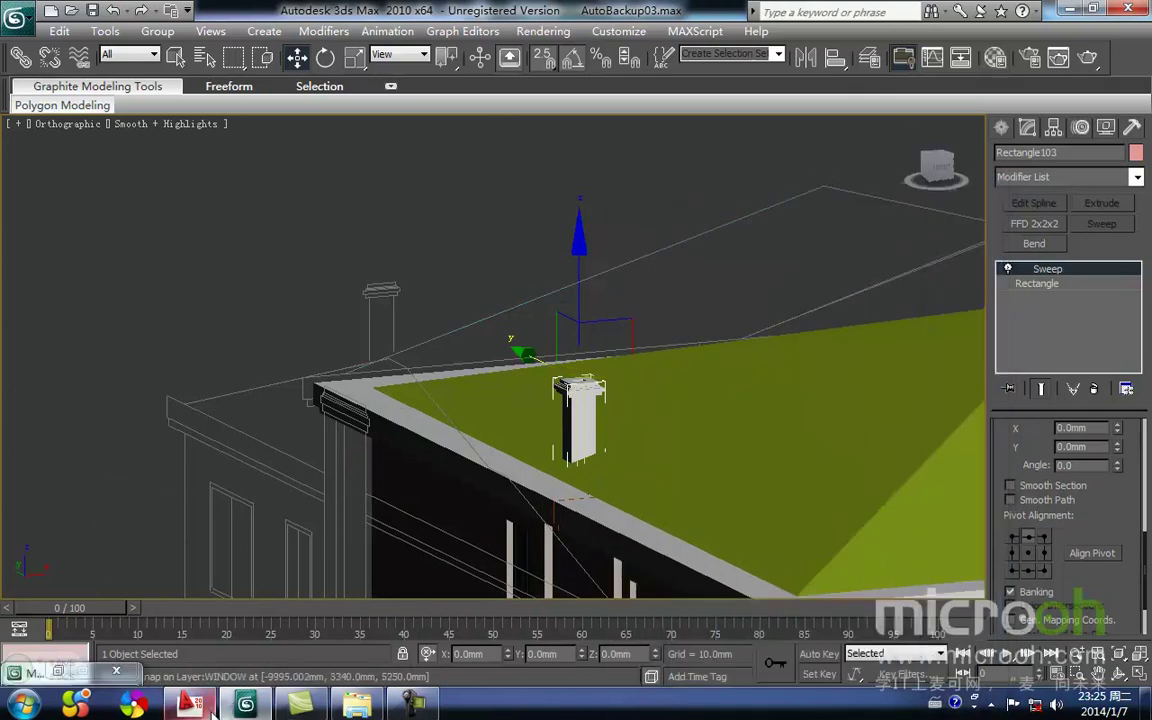
Switch to AutoCAD and examine the chimney's facing in the elevation drawing at the roof's end
{"action": "left_click", "coordinate": [218, 708]}
{"action": "scroll", "coordinate": [591, 386], "scroll_direction": "down", "scroll_amount": 5}
{"action": "scroll", "coordinate": [577, 373], "scroll_direction": "up", "scroll_amount": 1}
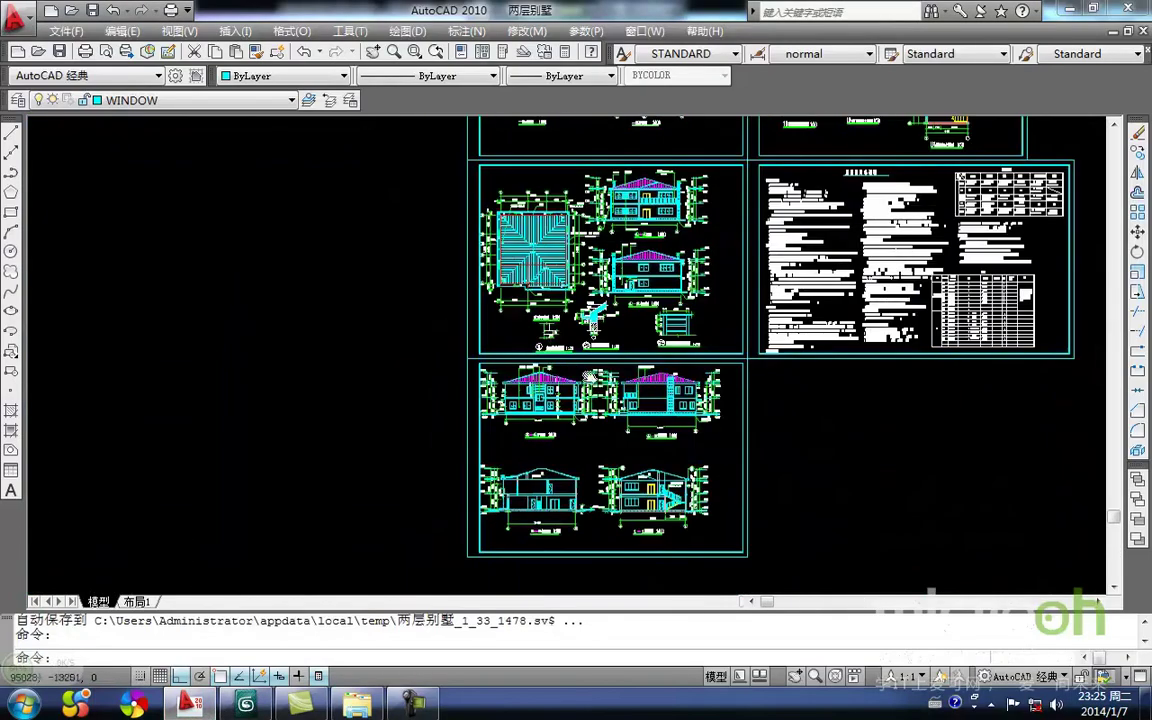
{"action": "scroll", "coordinate": [610, 295], "scroll_direction": "up", "scroll_amount": 5}
{"action": "scroll", "coordinate": [610, 295], "scroll_direction": "up", "scroll_amount": 5}
{"action": "scroll", "coordinate": [712, 352], "scroll_direction": "up", "scroll_amount": 3}
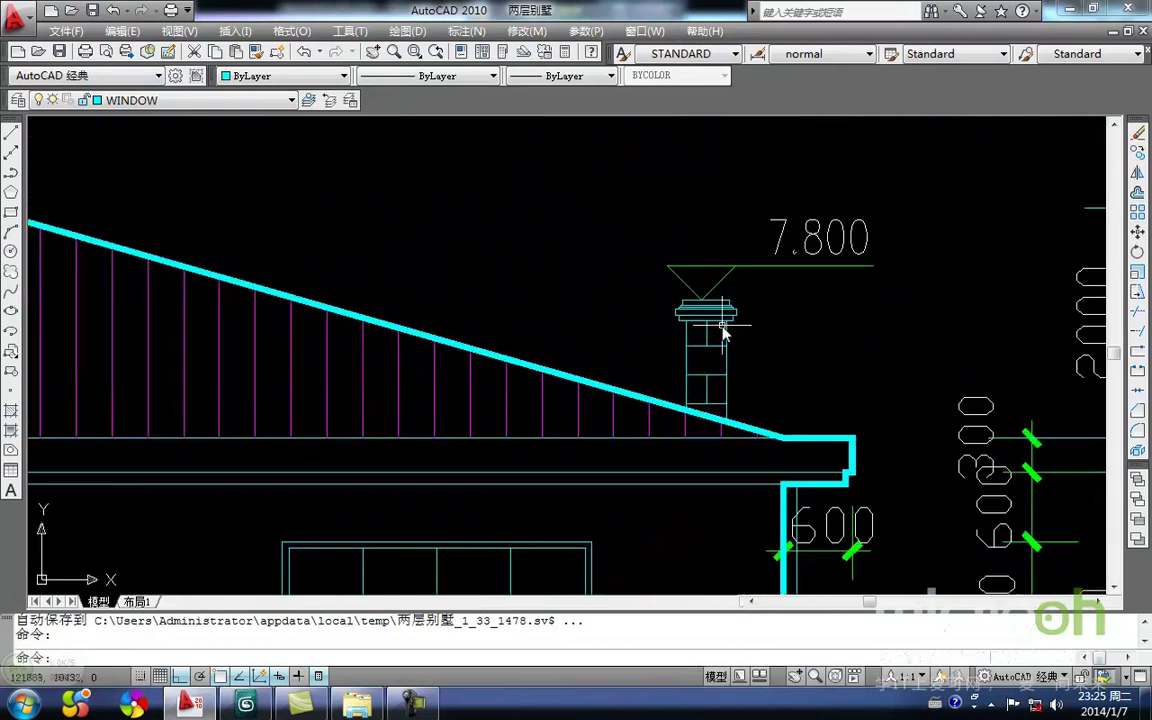
Return to 3ds Max and assign the 青石板贴面 material to the chimney
{"action": "left_click", "coordinate": [252, 705]}
{"action": "key", "text": "f"}
{"action": "key", "text": "z"}
{"action": "scroll", "coordinate": [389, 395], "scroll_direction": "down", "scroll_amount": 1}
{"action": "key", "text": "m"}
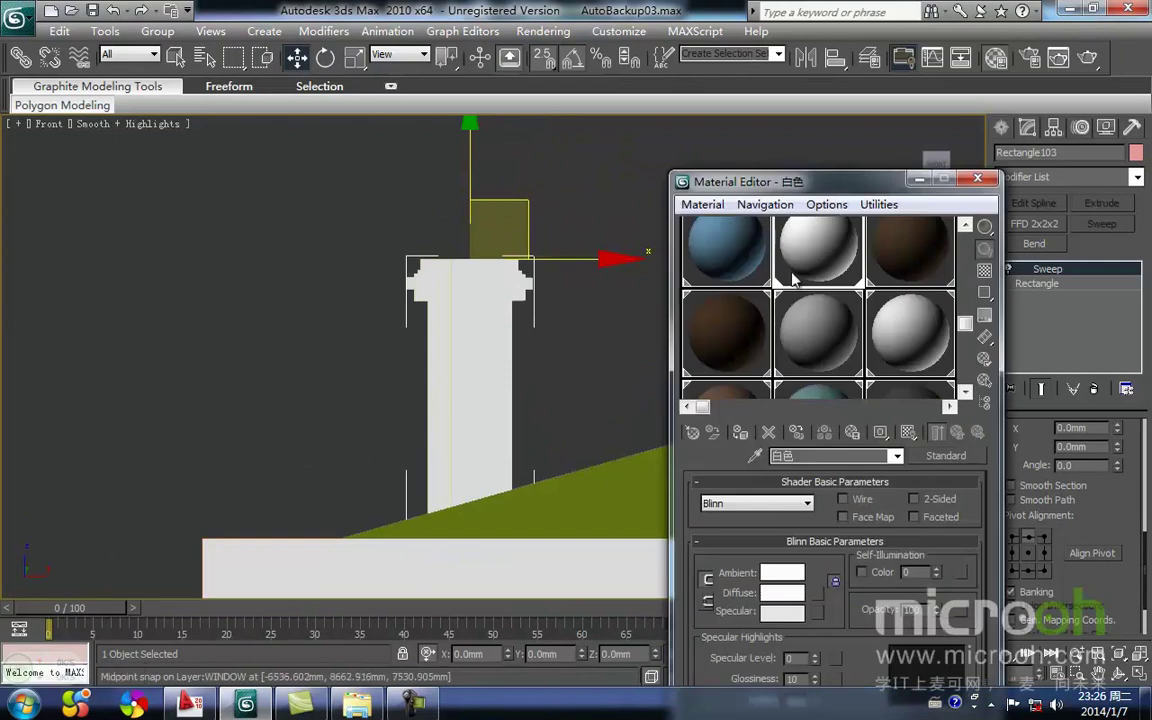
{"action": "left_click_drag", "start_coordinate": [963, 321], "coordinate": [962, 235]}
{"action": "left_click", "coordinate": [731, 268]}
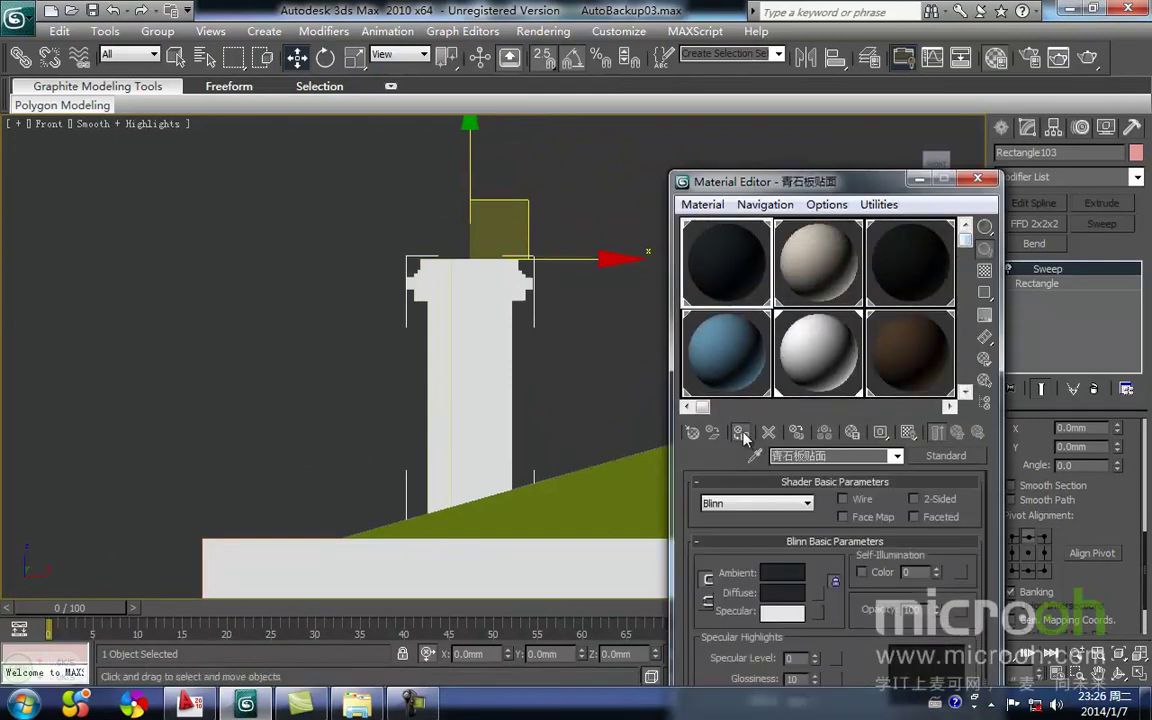
{"action": "left_click", "coordinate": [740, 432]}
{"action": "left_click", "coordinate": [518, 344]}
{"action": "left_click", "coordinate": [918, 180]}
Examine the whole villa with its roof and chimneys from the front and the rear
{"action": "scroll", "coordinate": [658, 298], "scroll_direction": "down", "scroll_amount": 5}
{"action": "mouse_move", "coordinate": [540, 347]}
{"action": "middle_mouse_down", "text": "alt"}
{"action": "mouse_move", "coordinate": [653, 476]}
{"action": "mouse_move", "coordinate": [735, 507]}
{"action": "mouse_move", "coordinate": [786, 490]}
{"action": "mouse_move", "coordinate": [596, 483]}
{"action": "mouse_move", "coordinate": [530, 514]}
{"action": "mouse_move", "coordinate": [631, 350]}
{"action": "mouse_move", "coordinate": [892, 521]}
{"action": "mouse_move", "coordinate": [713, 420]}
{"action": "mouse_move", "coordinate": [820, 401]}
{"action": "mouse_move", "coordinate": [838, 321]}
{"action": "mouse_move", "coordinate": [851, 406]}
{"action": "mouse_move", "coordinate": [920, 419]}
{"action": "mouse_move", "coordinate": [797, 414]}
{"action": "middle_mouse_up", "text": "alt"}
{"action": "scroll", "coordinate": [735, 507], "scroll_direction": "down", "scroll_amount": 3}
{"action": "middle_click_drag", "start_coordinate": [581, 483], "coordinate": [627, 390], "text": "alt"}
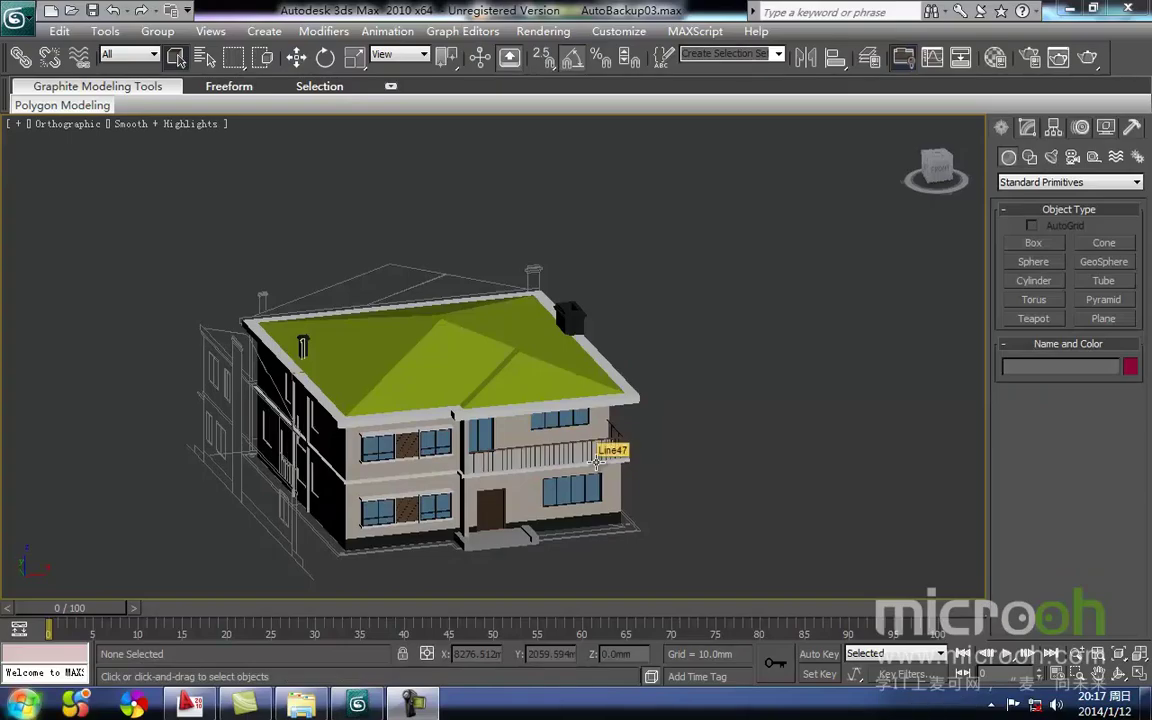
{"action": "middle_click_drag", "start_coordinate": [523, 411], "coordinate": [613, 381]}
{"action": "middle_click_drag", "start_coordinate": [452, 477], "coordinate": [192, 441], "text": "alt"}
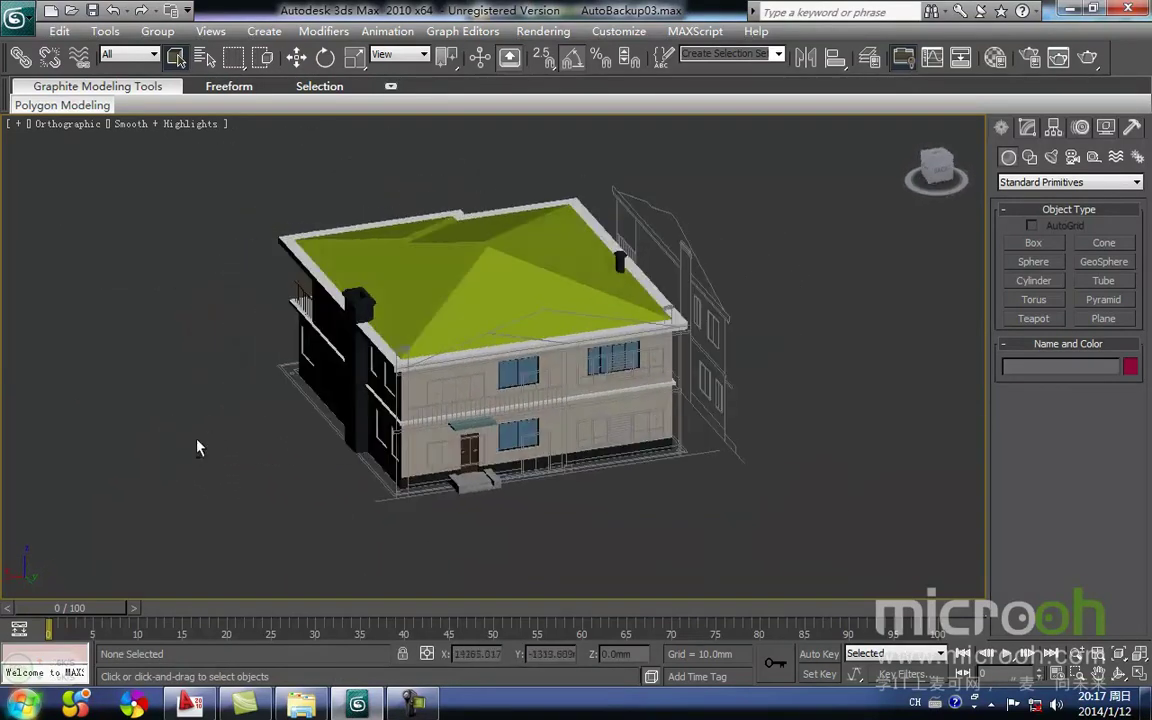
{"action": "middle_click_drag", "start_coordinate": [569, 436], "coordinate": [509, 434], "text": "alt"}
Examine the side wall where the floor-level ledge crosses the middle window between the two vertical strips
{"action": "scroll", "coordinate": [609, 453], "scroll_direction": "up", "scroll_amount": 5}
{"action": "middle_click_drag", "start_coordinate": [670, 391], "coordinate": [503, 452], "text": "alt"}
{"action": "middle_click_drag", "start_coordinate": [570, 420], "coordinate": [497, 438]}
{"action": "middle_click_drag", "start_coordinate": [380, 365], "coordinate": [578, 447]}
{"action": "middle_click_drag", "start_coordinate": [521, 404], "coordinate": [309, 355]}
{"action": "scroll", "coordinate": [401, 441], "scroll_direction": "up", "scroll_amount": 4}
{"action": "scroll", "coordinate": [390, 420], "scroll_direction": "up", "scroll_amount": 4}
{"action": "scroll", "coordinate": [618, 449], "scroll_direction": "down", "scroll_amount": 5}
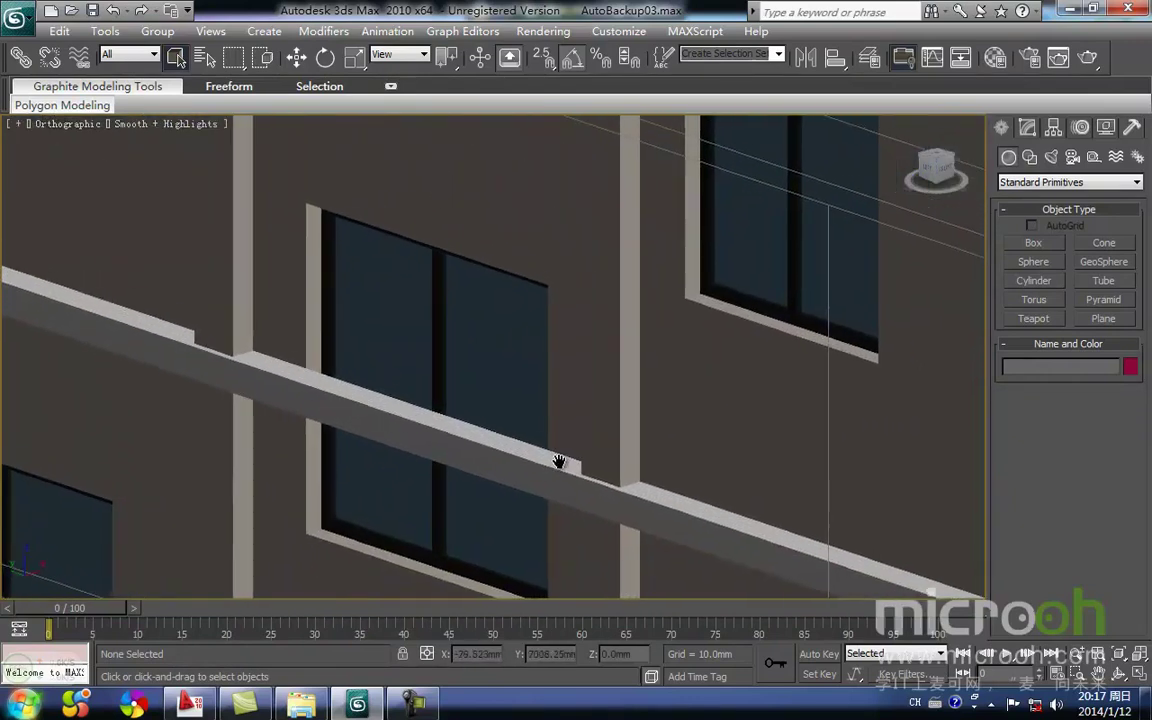
{"action": "scroll", "coordinate": [489, 440], "scroll_direction": "up", "scroll_amount": 4}
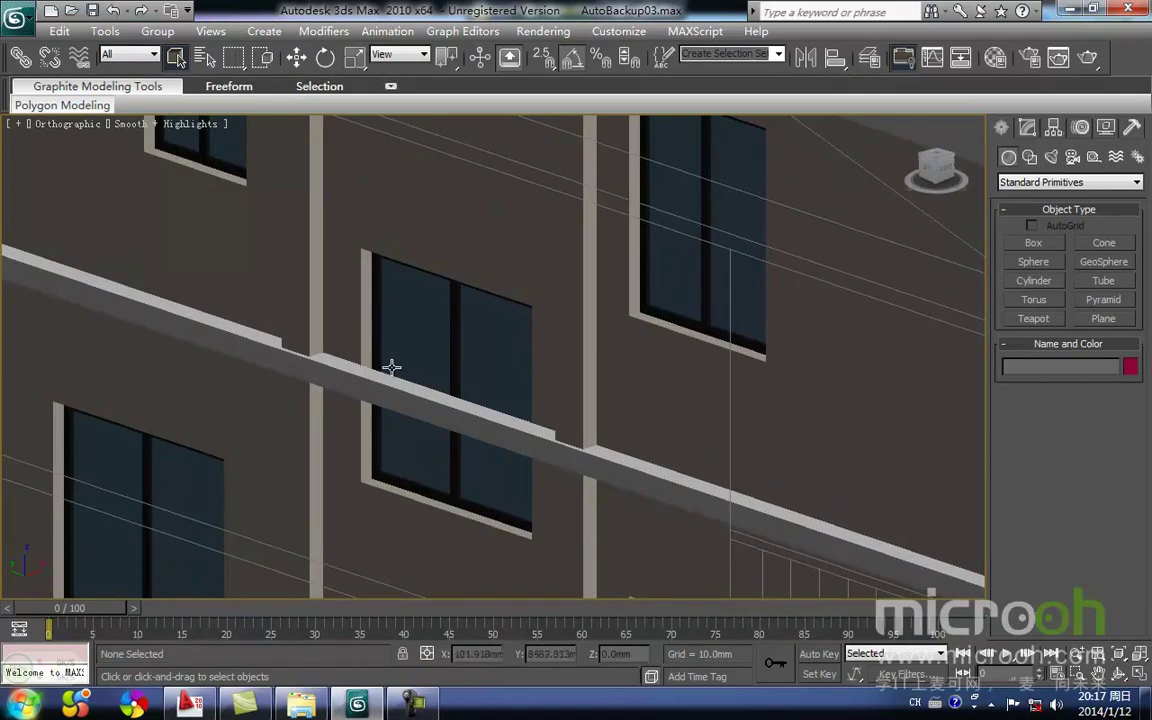
{"action": "scroll", "coordinate": [456, 415], "scroll_direction": "down", "scroll_amount": 4}
{"action": "scroll", "coordinate": [458, 378], "scroll_direction": "down", "scroll_amount": 2}
Select the side wall group together with the floor-level ledge and isolate them
{"action": "left_click", "coordinate": [550, 353]}
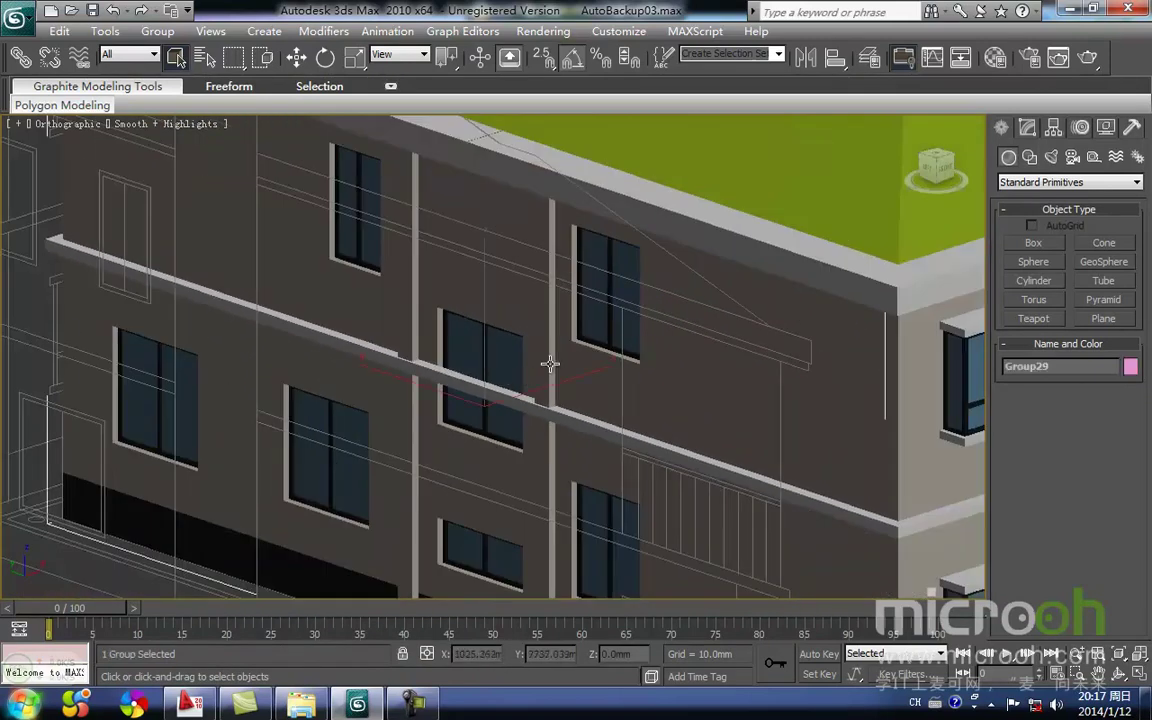
{"action": "scroll", "coordinate": [319, 337], "scroll_direction": "down", "scroll_amount": 2}
{"action": "scroll", "coordinate": [290, 365], "scroll_direction": "up", "scroll_amount": 2}
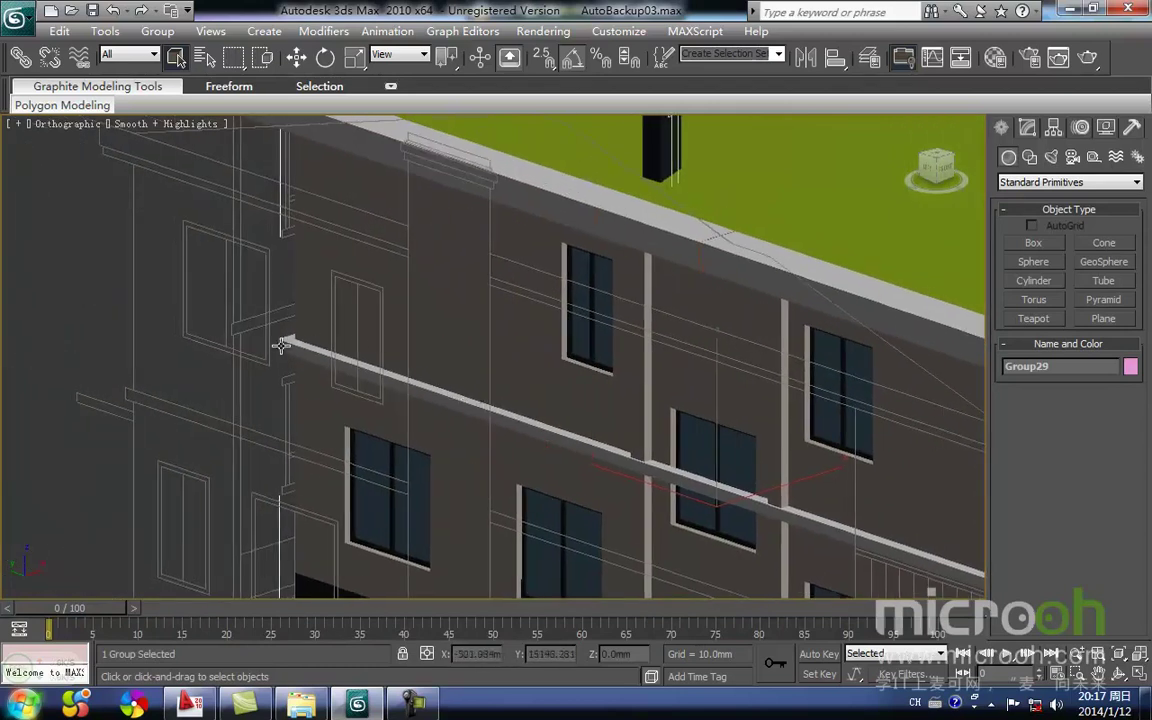
{"action": "left_click", "coordinate": [286, 342], "text": "ctrl"}
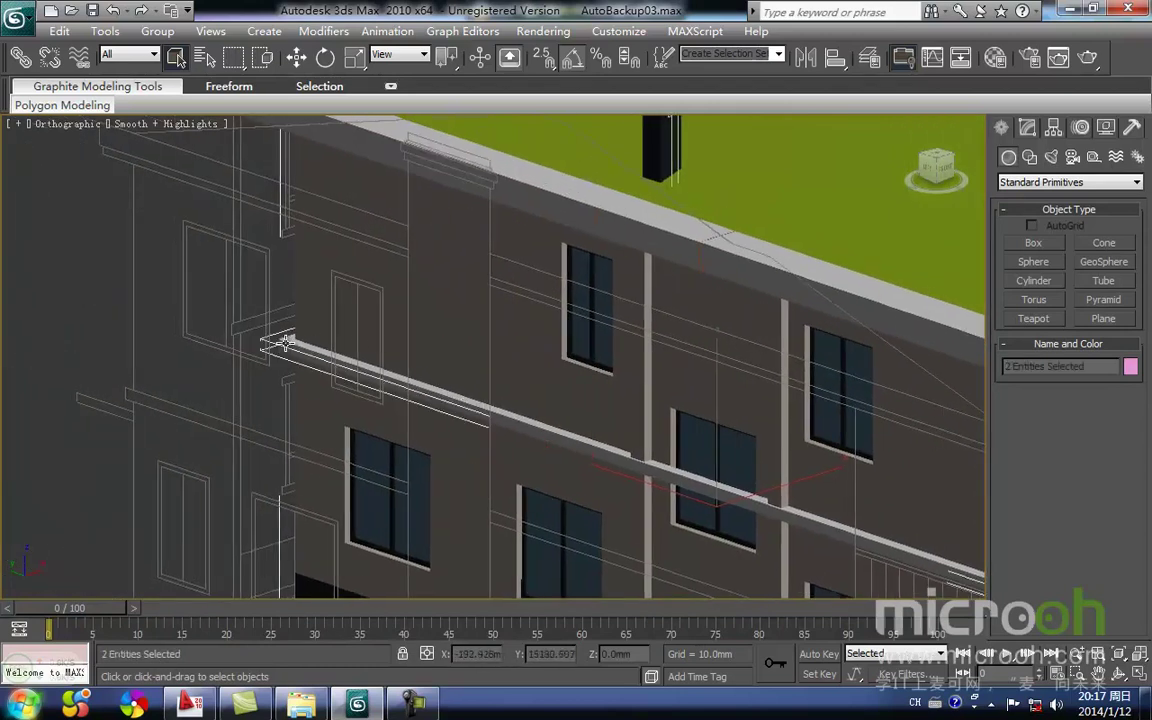
{"action": "key", "text": "alt+q"}
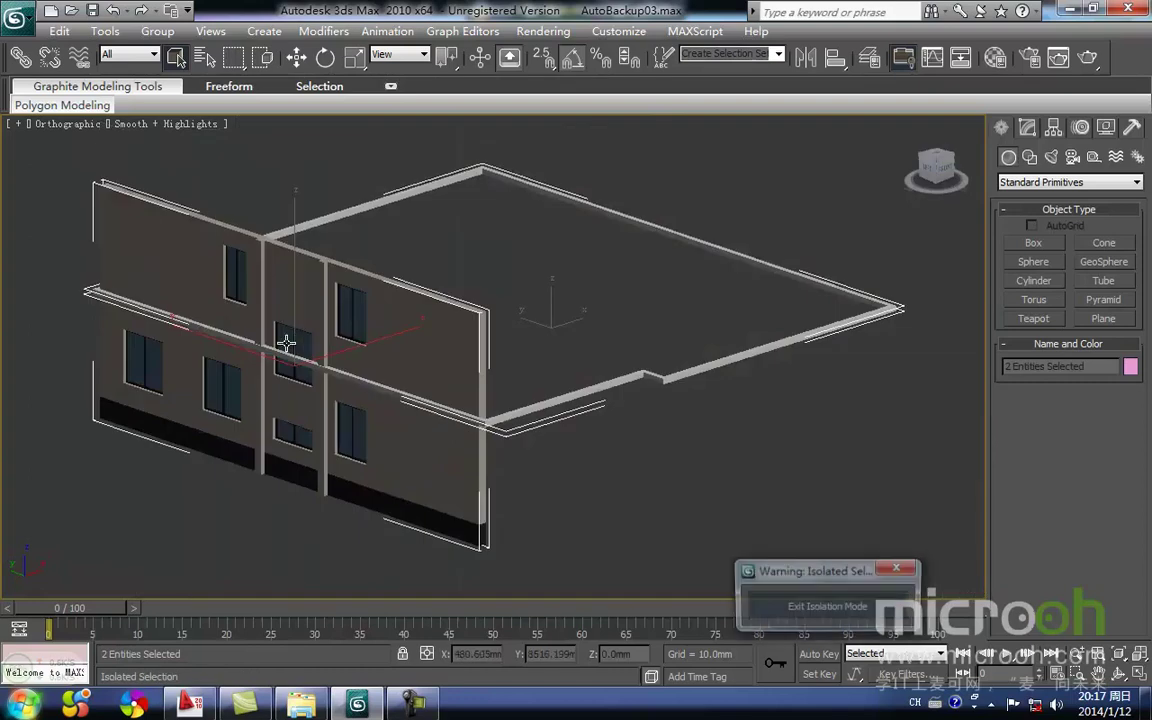
Display the isolated wall and ledge in a top wireframe view, framed on the middle window of the side wall
{"action": "left_click", "coordinate": [622, 451]}
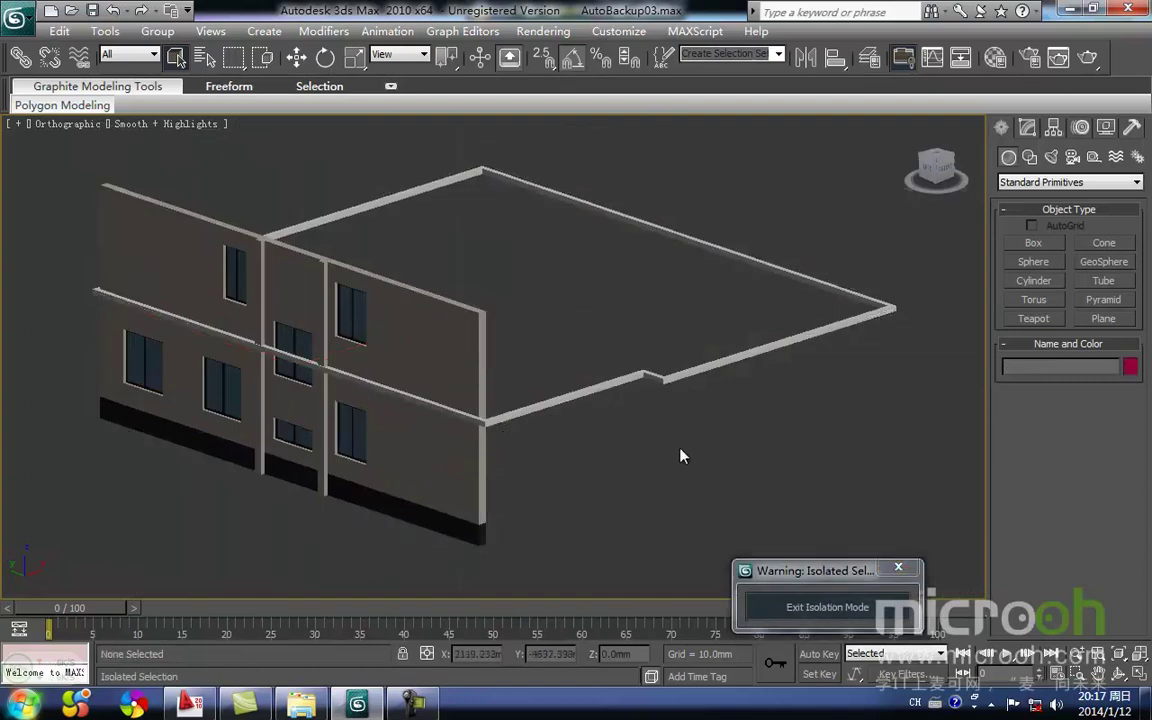
{"action": "key", "text": "t"}
{"action": "key", "text": "z"}
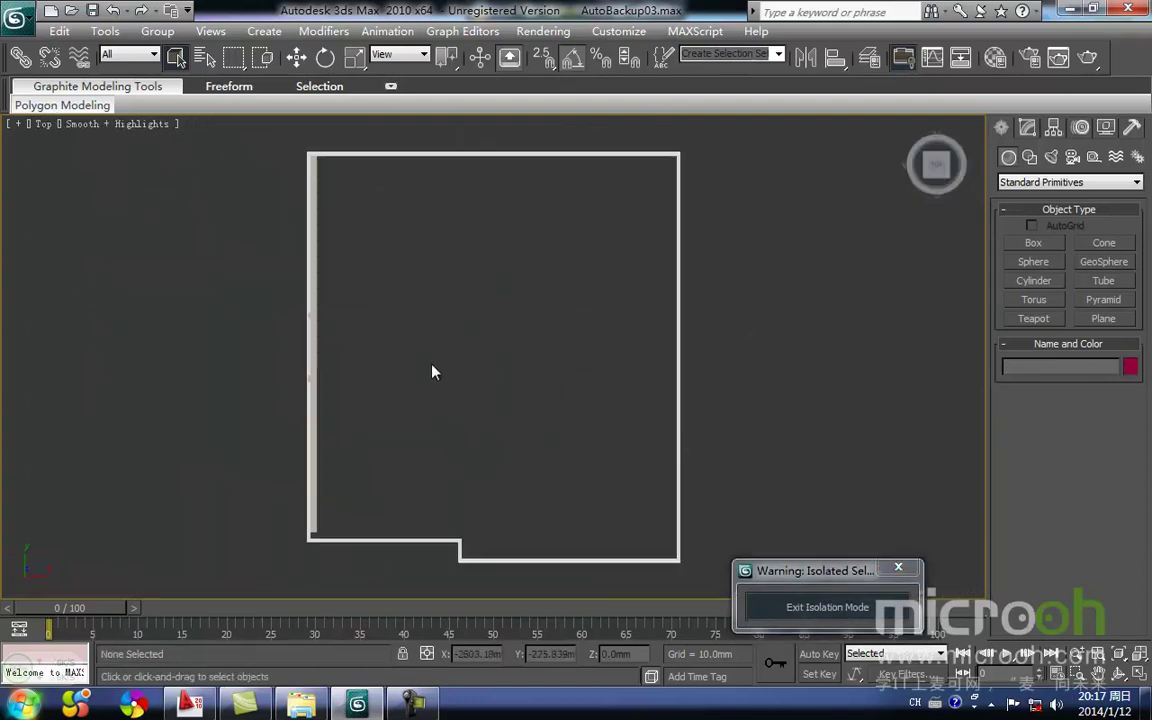
{"action": "key", "text": "F3"}
{"action": "mouse_move", "coordinate": [432, 365]}
{"action": "middle_mouse_down"}
{"action": "mouse_move", "coordinate": [463, 316]}
{"action": "mouse_move", "coordinate": [480, 393]}
{"action": "mouse_move", "coordinate": [522, 443]}
{"action": "middle_mouse_up"}
{"action": "scroll", "coordinate": [490, 340], "scroll_direction": "up", "scroll_amount": 3}
{"action": "scroll", "coordinate": [502, 356], "scroll_direction": "up", "scroll_amount": 4}
{"action": "scroll", "coordinate": [437, 376], "scroll_direction": "up", "scroll_amount": 4}
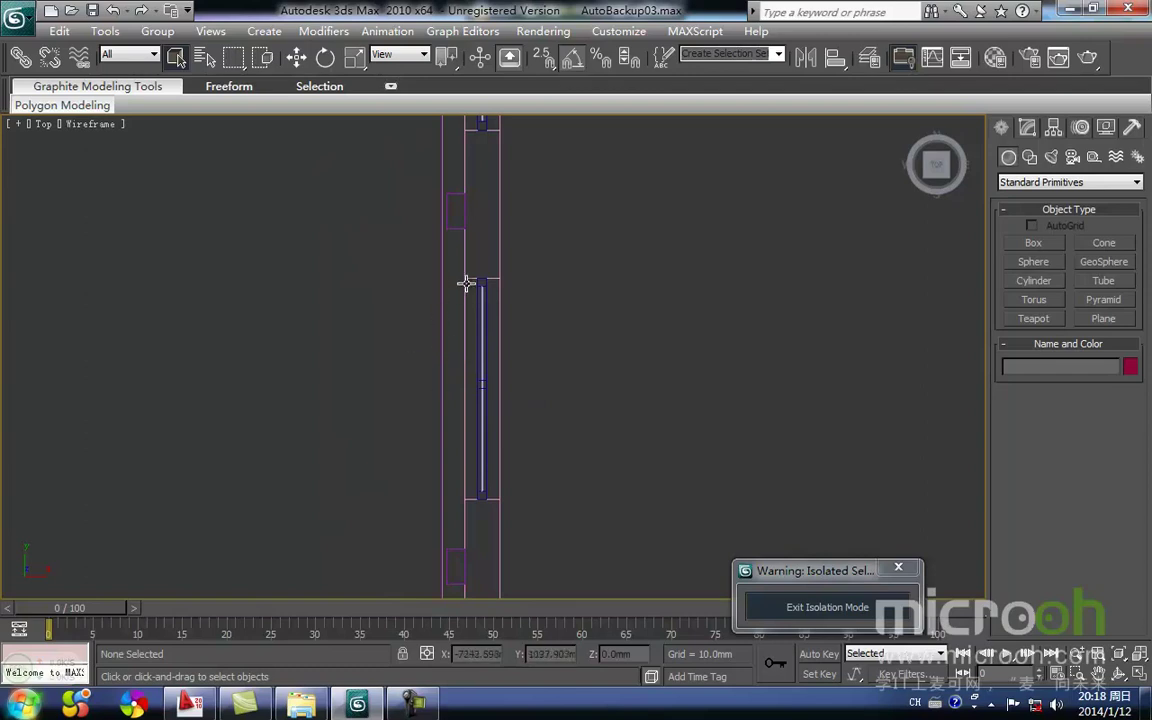
{"action": "middle_click_drag", "start_coordinate": [455, 494], "coordinate": [495, 496]}
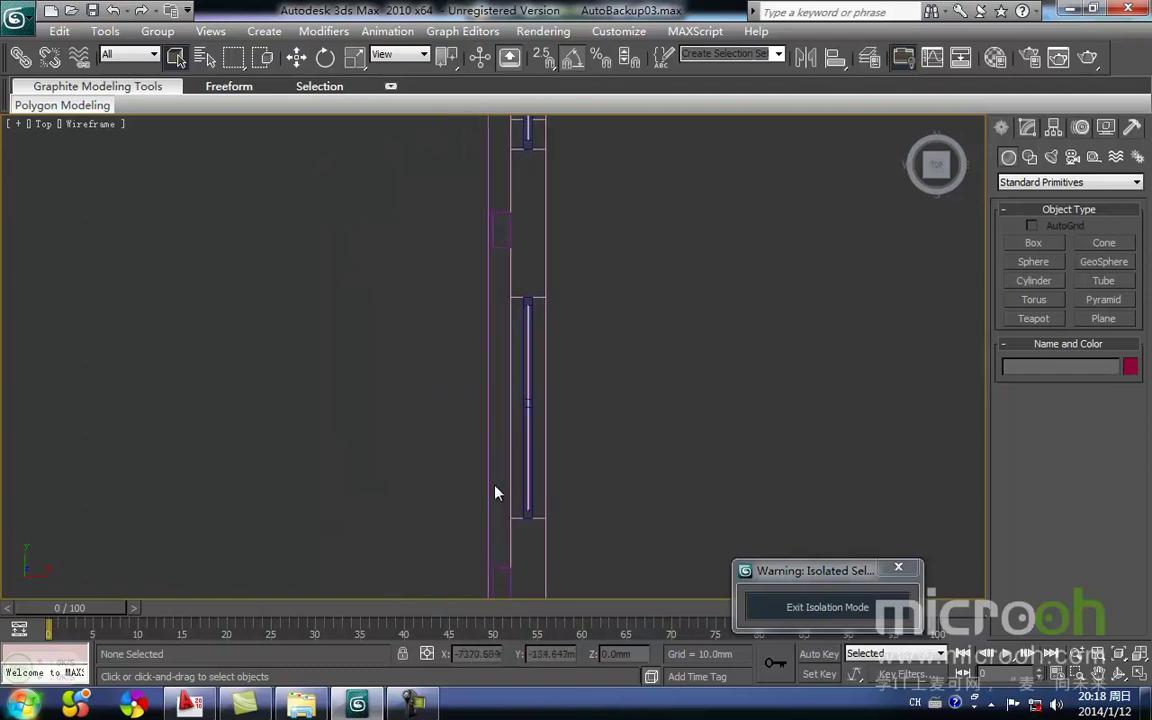
Refine the floor-level ledge's base line with two new vertices snapped to the two edges of the middle window
{"action": "left_click", "coordinate": [485, 488]}
{"action": "scroll", "coordinate": [465, 381], "scroll_direction": "down", "scroll_amount": 2}
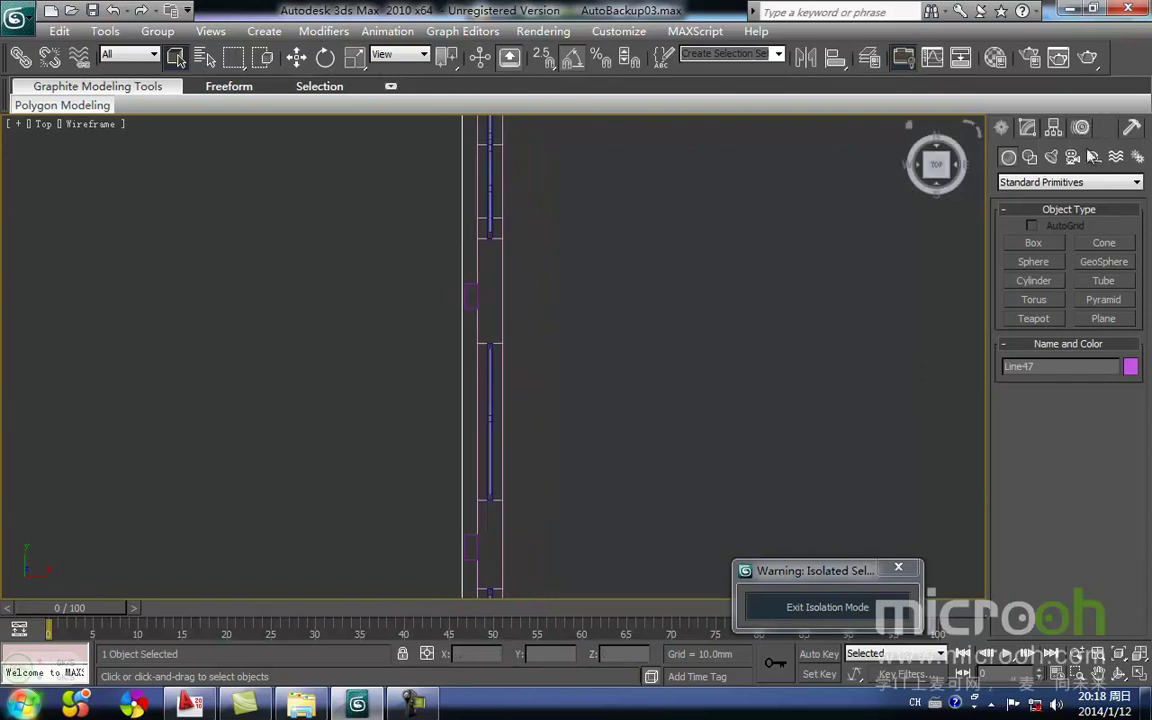
{"action": "left_click", "coordinate": [1028, 128]}
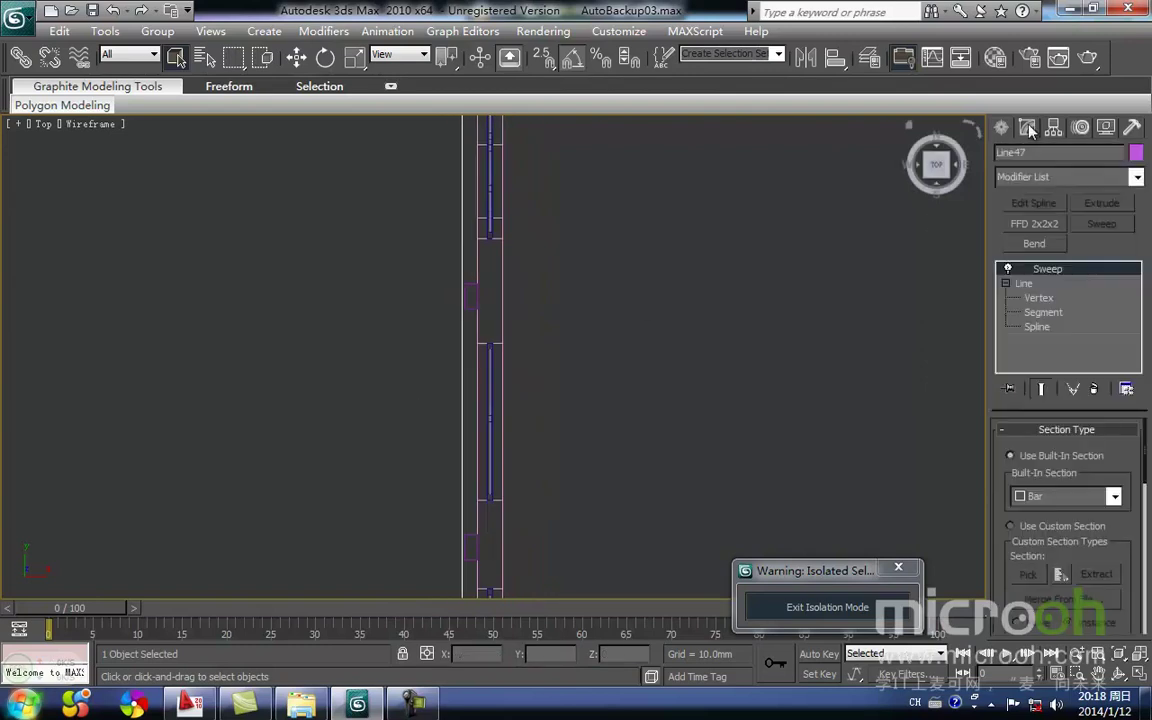
{"action": "left_click", "coordinate": [1043, 312]}
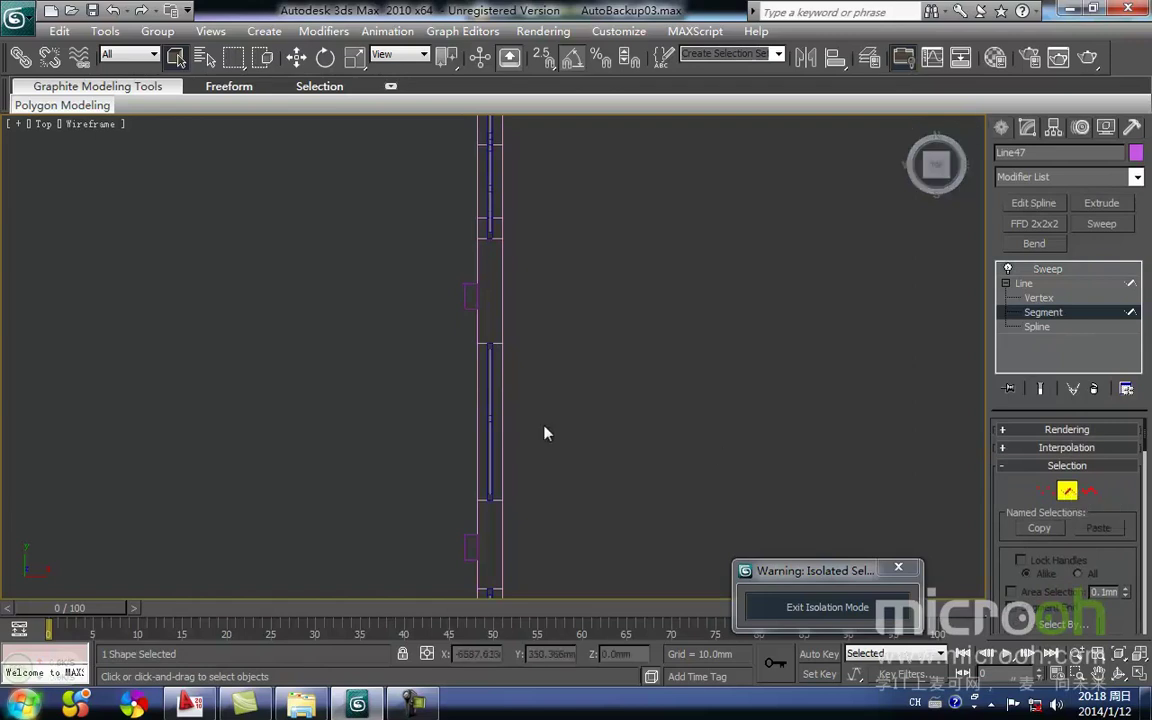
{"action": "middle_click_drag", "start_coordinate": [504, 399], "coordinate": [513, 356]}
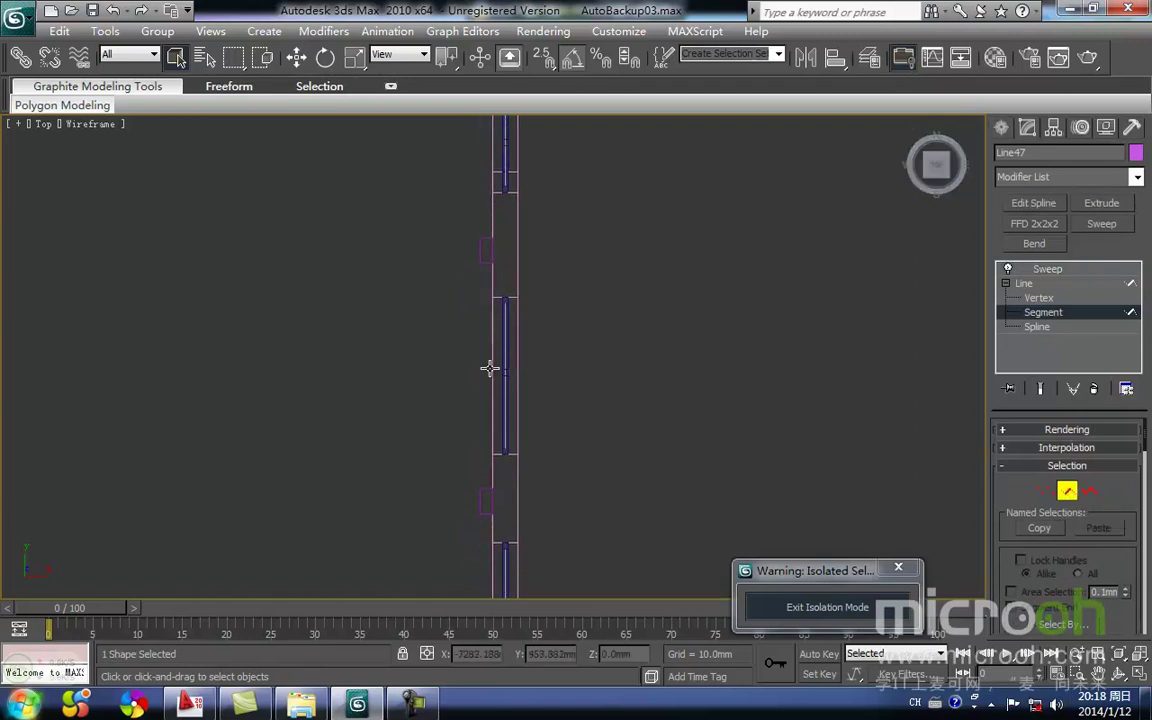
{"action": "right_click", "coordinate": [488, 375]}
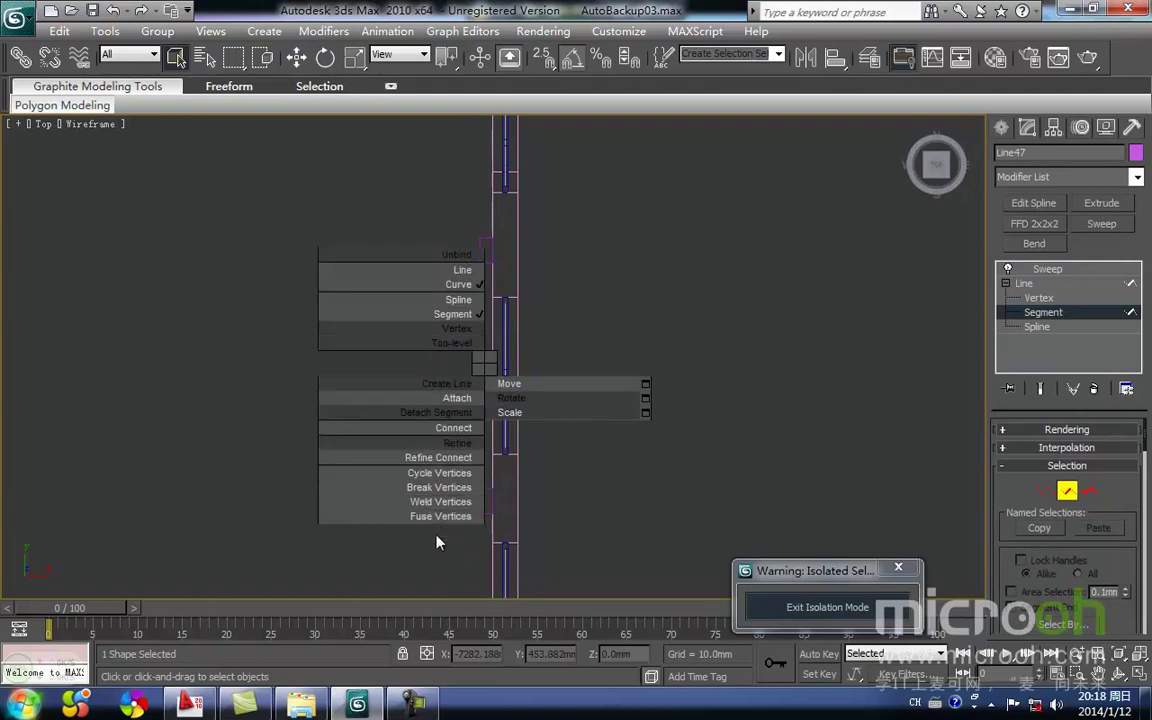
{"action": "left_click", "coordinate": [456, 328]}
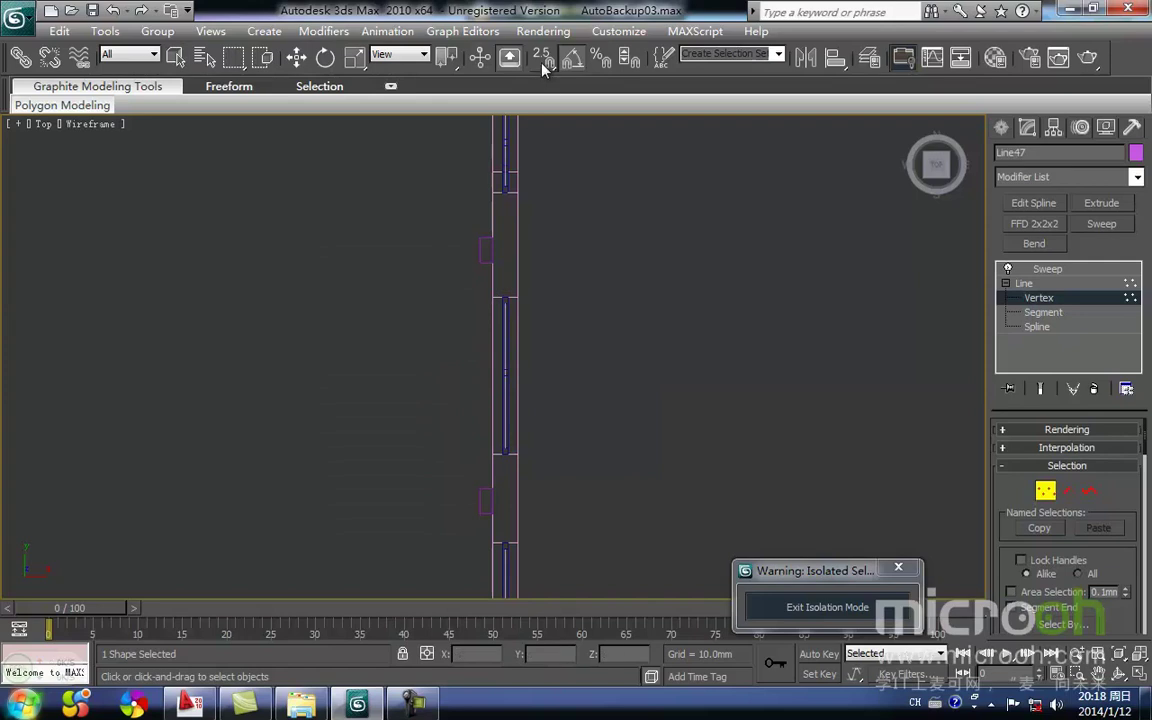
{"action": "left_click", "coordinate": [500, 287]}
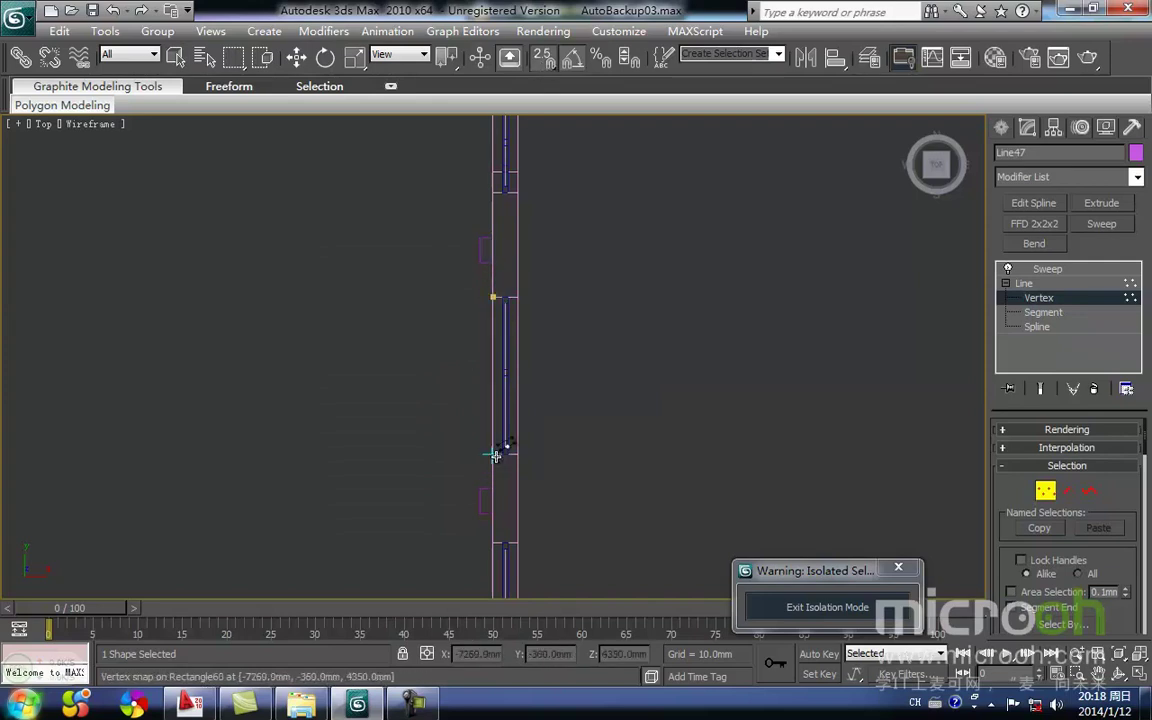
{"action": "left_click", "coordinate": [505, 444]}
{"action": "right_click", "coordinate": [587, 446]}
Delete the segment of the ledge's base line that crosses the middle window between the two inserted vertices
{"action": "middle_click_drag", "start_coordinate": [579, 450], "coordinate": [603, 382]}
{"action": "scroll", "coordinate": [502, 441], "scroll_direction": "up", "scroll_amount": 2}
{"action": "middle_click_drag", "start_coordinate": [399, 255], "coordinate": [607, 419]}
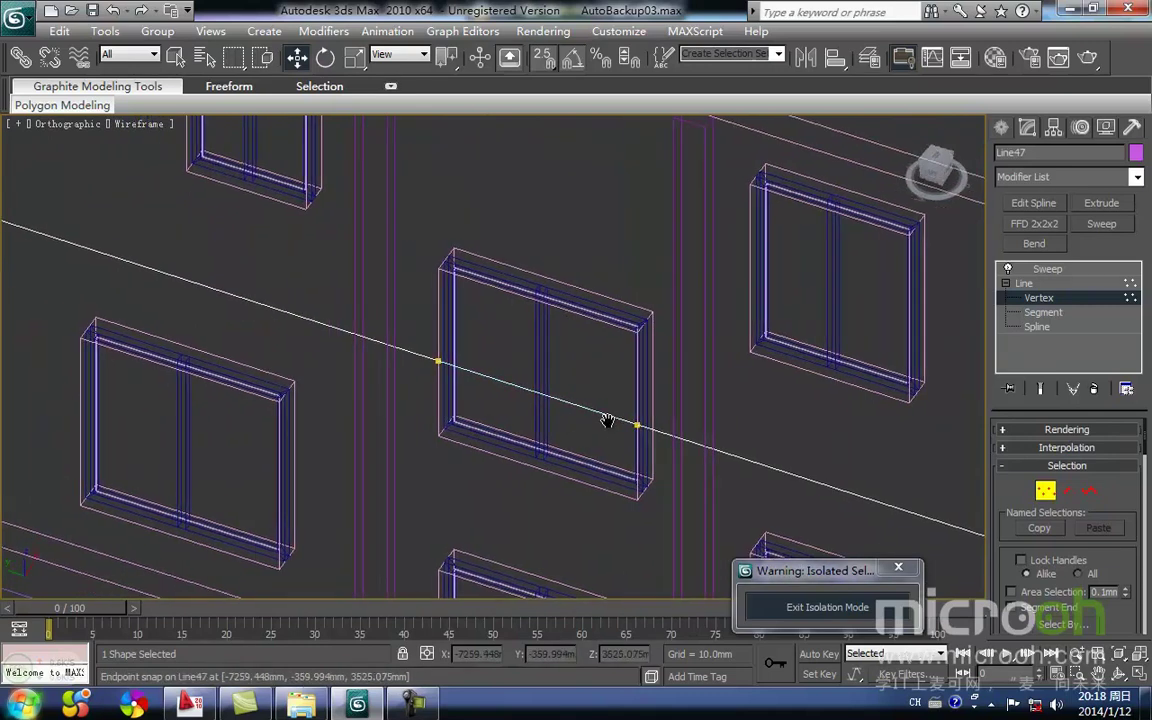
{"action": "left_click", "coordinate": [1067, 491]}
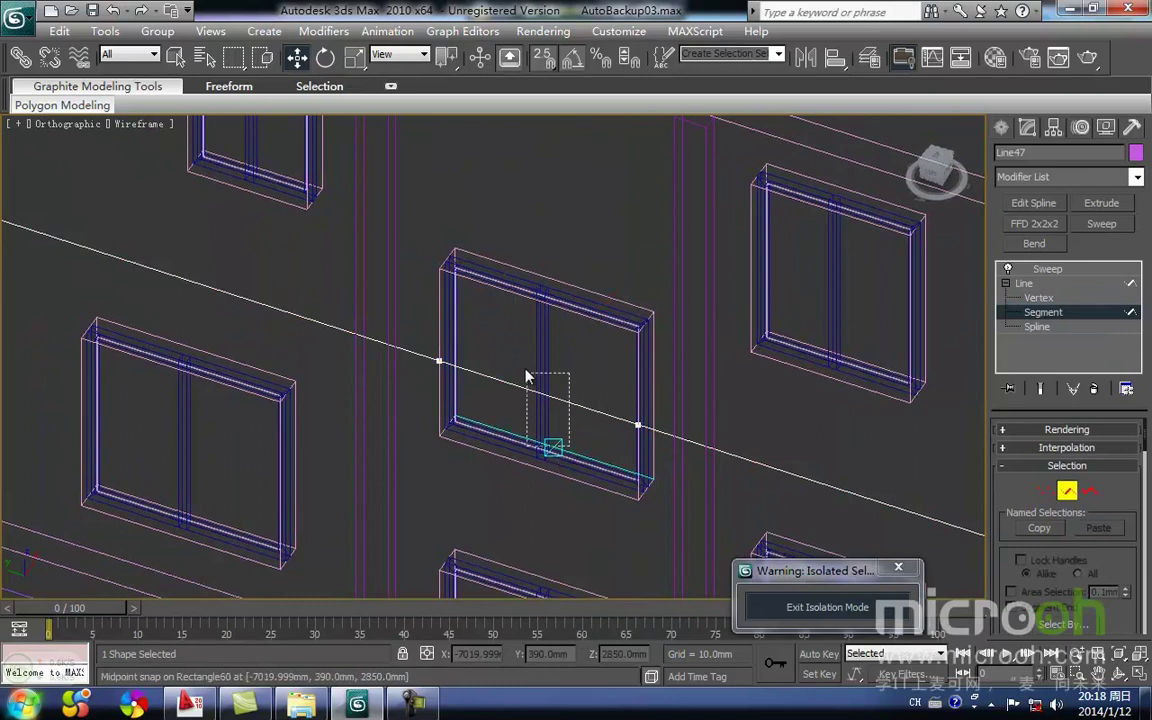
{"action": "left_click", "coordinate": [561, 438]}
{"action": "middle_click_drag", "start_coordinate": [573, 378], "coordinate": [513, 383]}
{"action": "key", "text": "Delete"}
{"action": "middle_click_drag", "start_coordinate": [511, 427], "coordinate": [570, 411]}
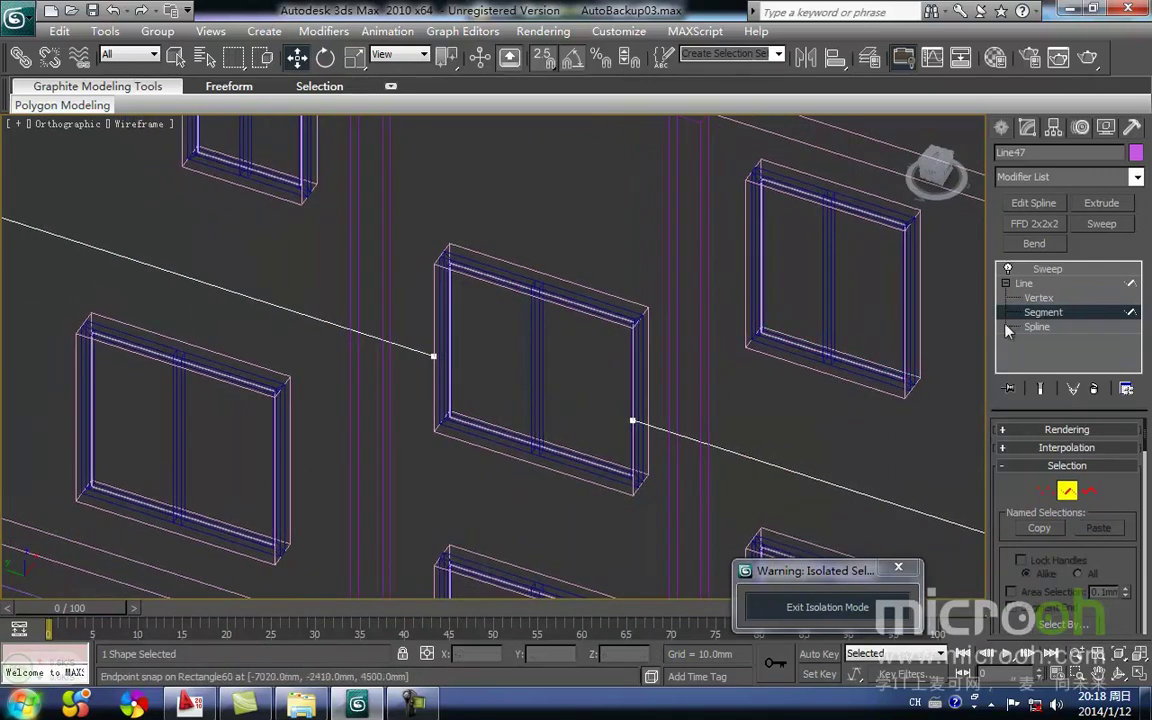
Return the ledge to its Sweep level and inspect the gap at the middle window in shaded display
{"action": "left_click", "coordinate": [1052, 270]}
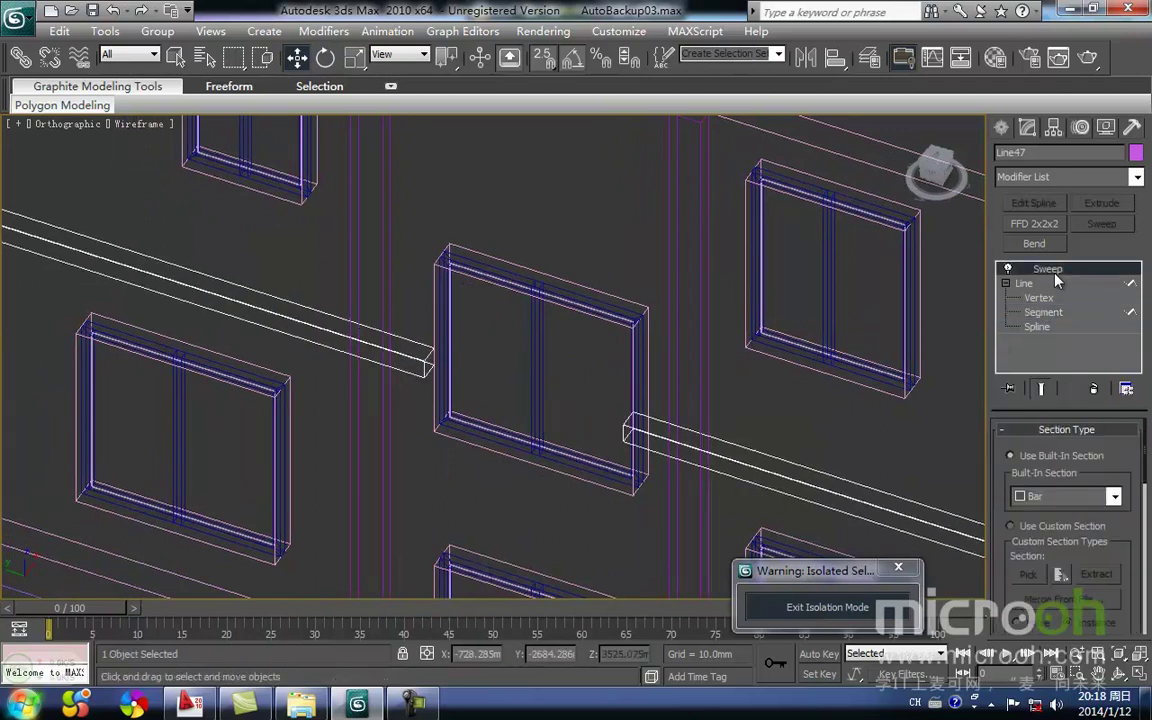
{"action": "key", "text": "F3"}
{"action": "scroll", "coordinate": [548, 422], "scroll_direction": "down", "scroll_amount": 6}
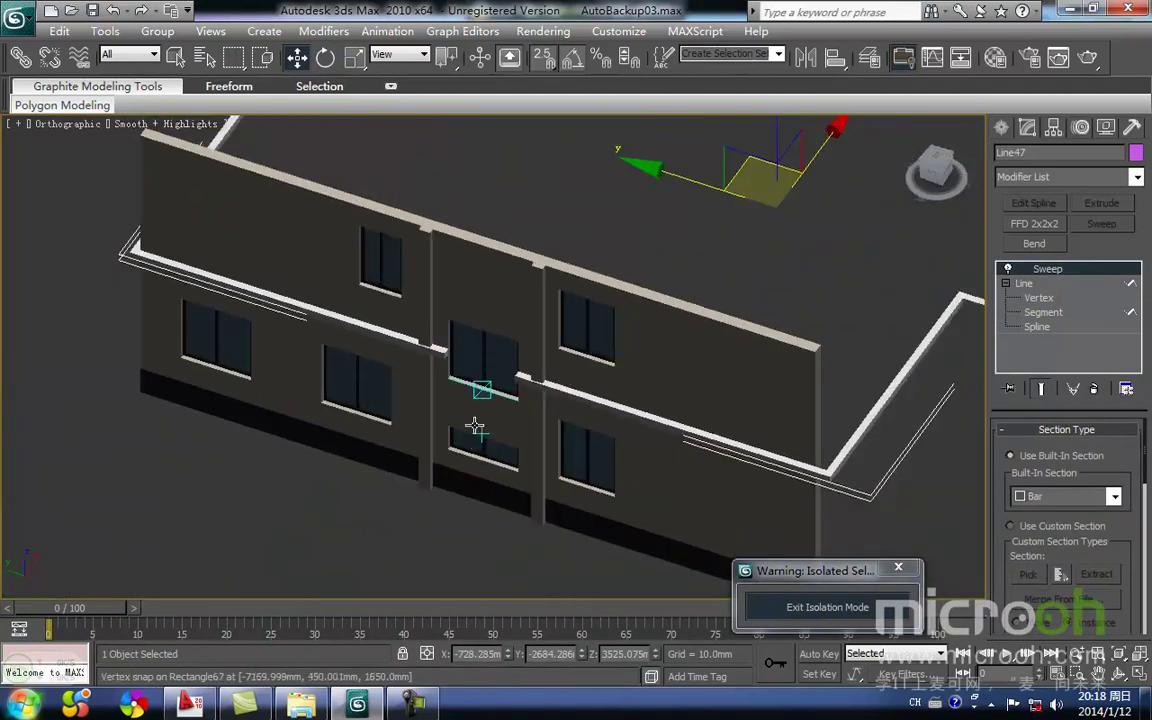
{"action": "mouse_move", "coordinate": [509, 442]}
{"action": "middle_mouse_down", "text": "alt"}
{"action": "mouse_move", "coordinate": [666, 446]}
{"action": "mouse_move", "coordinate": [509, 442]}
{"action": "mouse_move", "coordinate": [504, 429]}
{"action": "middle_mouse_up", "text": "alt"}
{"action": "scroll", "coordinate": [406, 391], "scroll_direction": "up", "scroll_amount": 4}
{"action": "middle_click_drag", "start_coordinate": [568, 333], "coordinate": [455, 370]}
{"action": "scroll", "coordinate": [460, 376], "scroll_direction": "down", "scroll_amount": 3}
{"action": "middle_click_drag", "start_coordinate": [577, 453], "coordinate": [475, 452]}
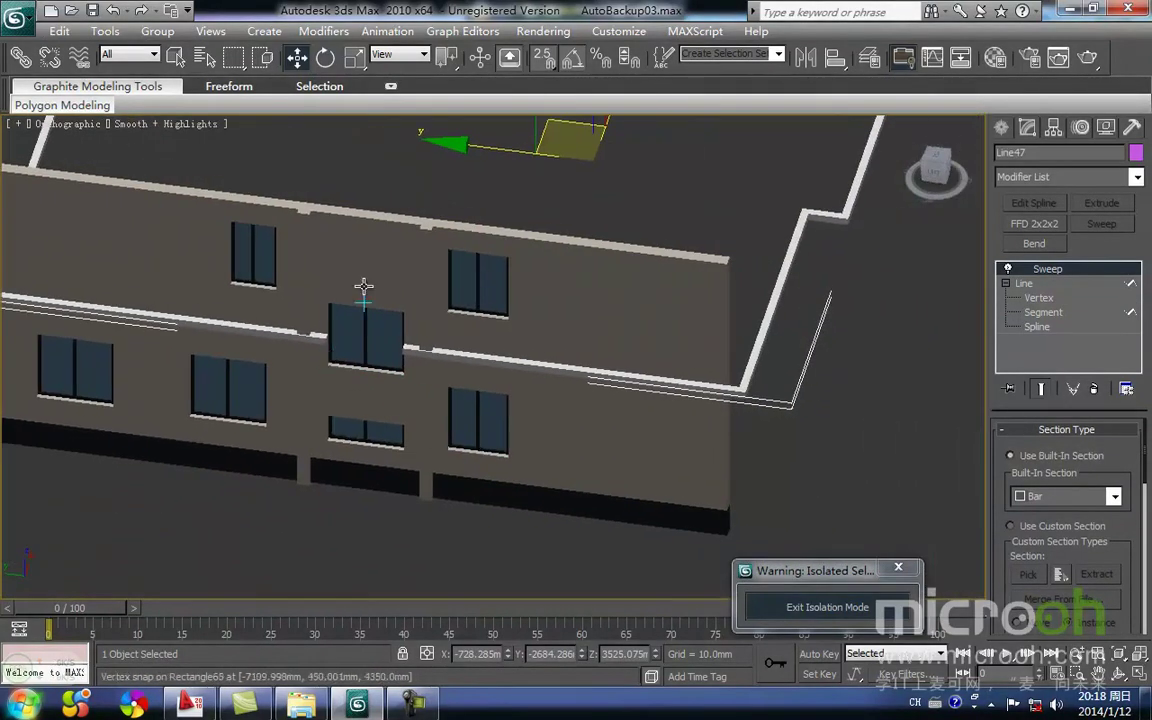
Exit isolation mode and view the whole villa from above its front corner
{"action": "left_click", "coordinate": [815, 607]}
{"action": "middle_click_drag", "start_coordinate": [783, 460], "coordinate": [610, 525]}
{"action": "scroll", "coordinate": [600, 508], "scroll_direction": "down", "scroll_amount": 3}
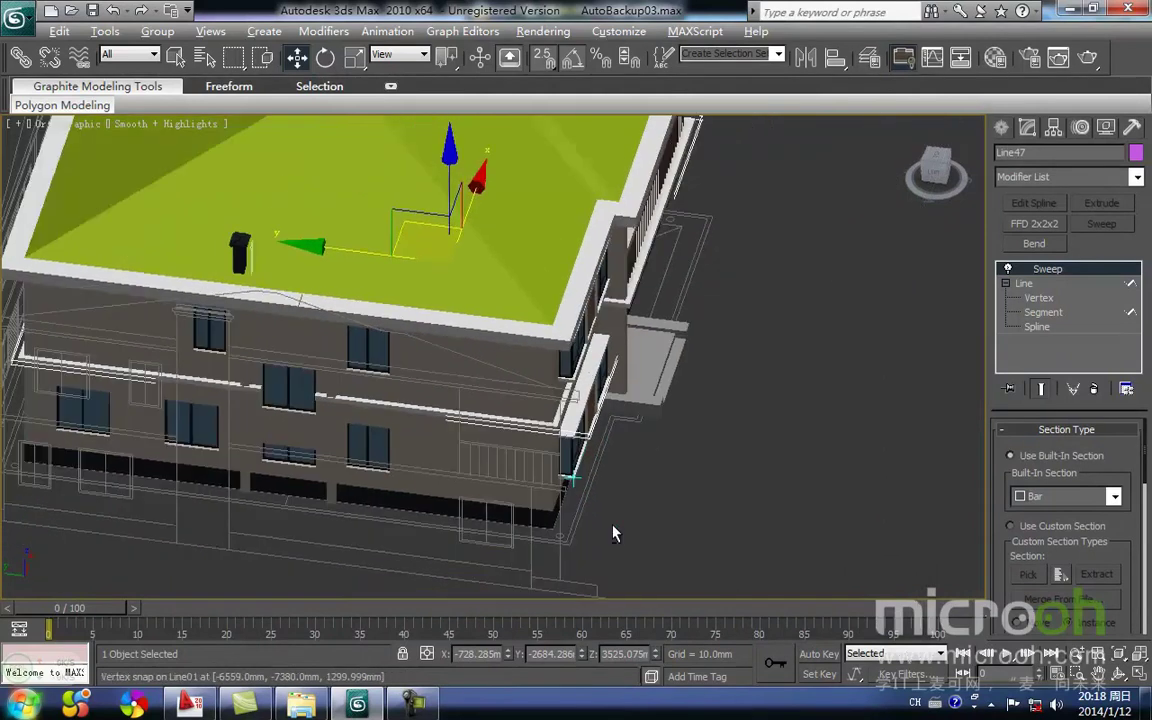
{"action": "middle_click_drag", "start_coordinate": [651, 475], "coordinate": [580, 474], "text": "alt"}
{"action": "middle_click_drag", "start_coordinate": [661, 220], "coordinate": [557, 457]}
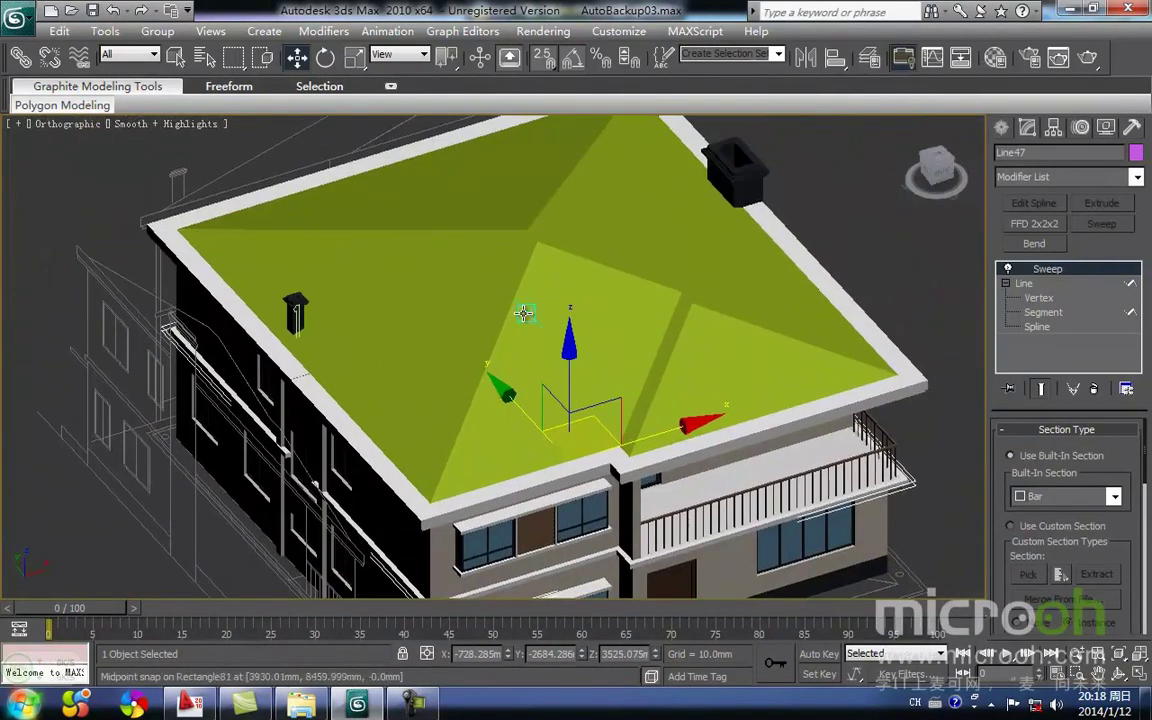
{"action": "scroll", "coordinate": [600, 320], "scroll_direction": "down", "scroll_amount": 3}
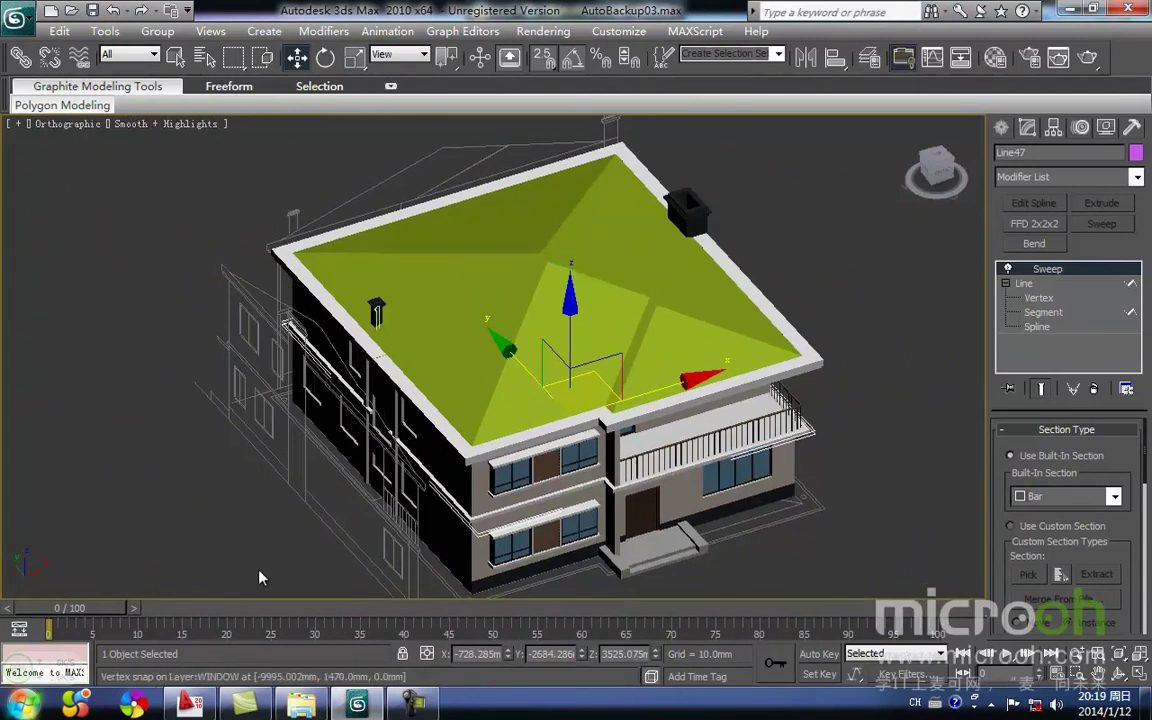
Switch to AutoCAD and read the roof material note above the elevation's roof
{"action": "left_click", "coordinate": [188, 703]}
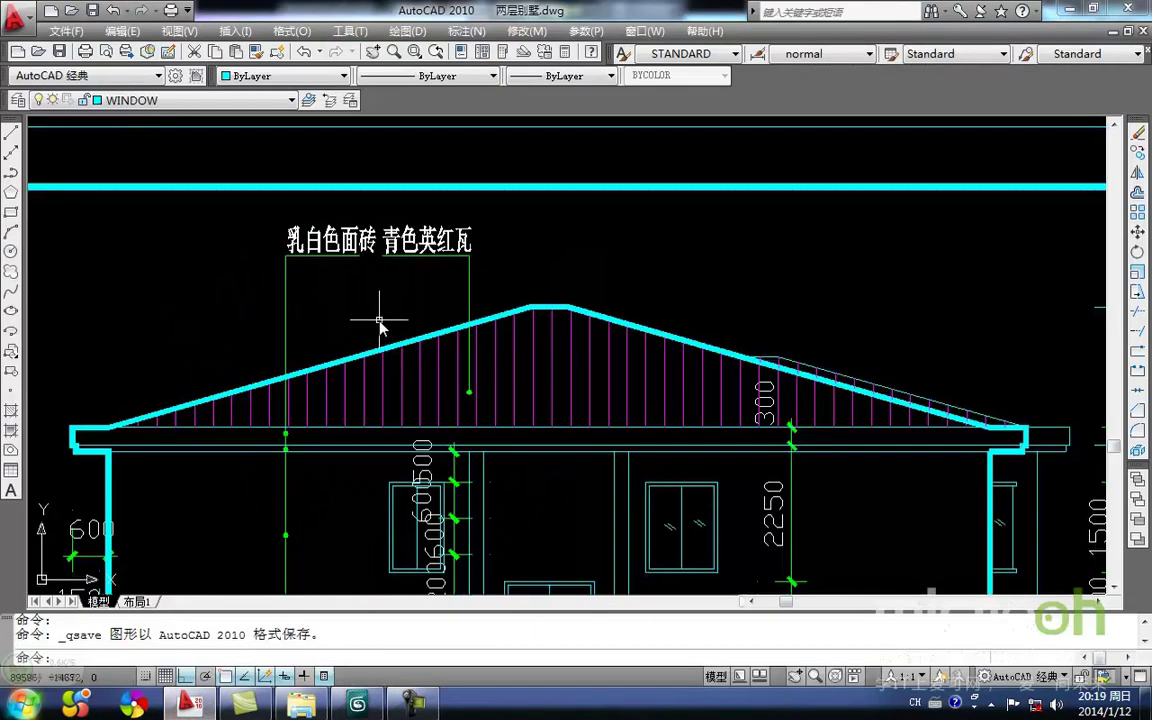
{"action": "scroll", "coordinate": [411, 278], "scroll_direction": "up", "scroll_amount": 3}
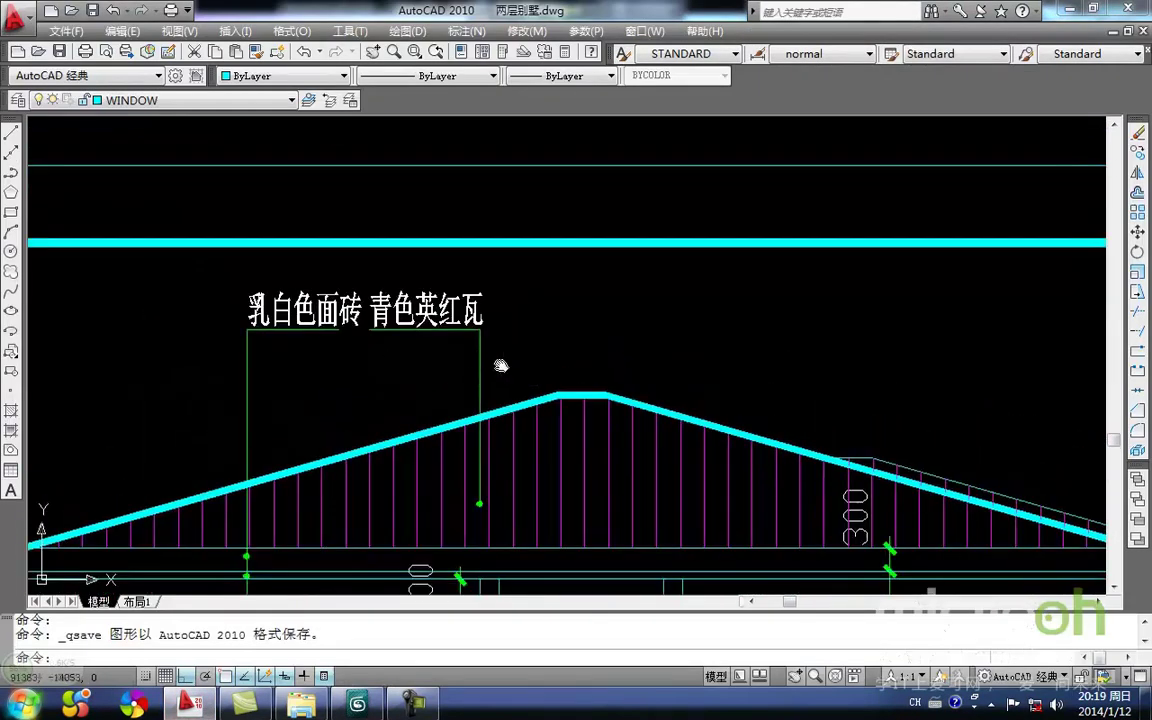
{"action": "scroll", "coordinate": [350, 330], "scroll_direction": "up", "scroll_amount": 4}
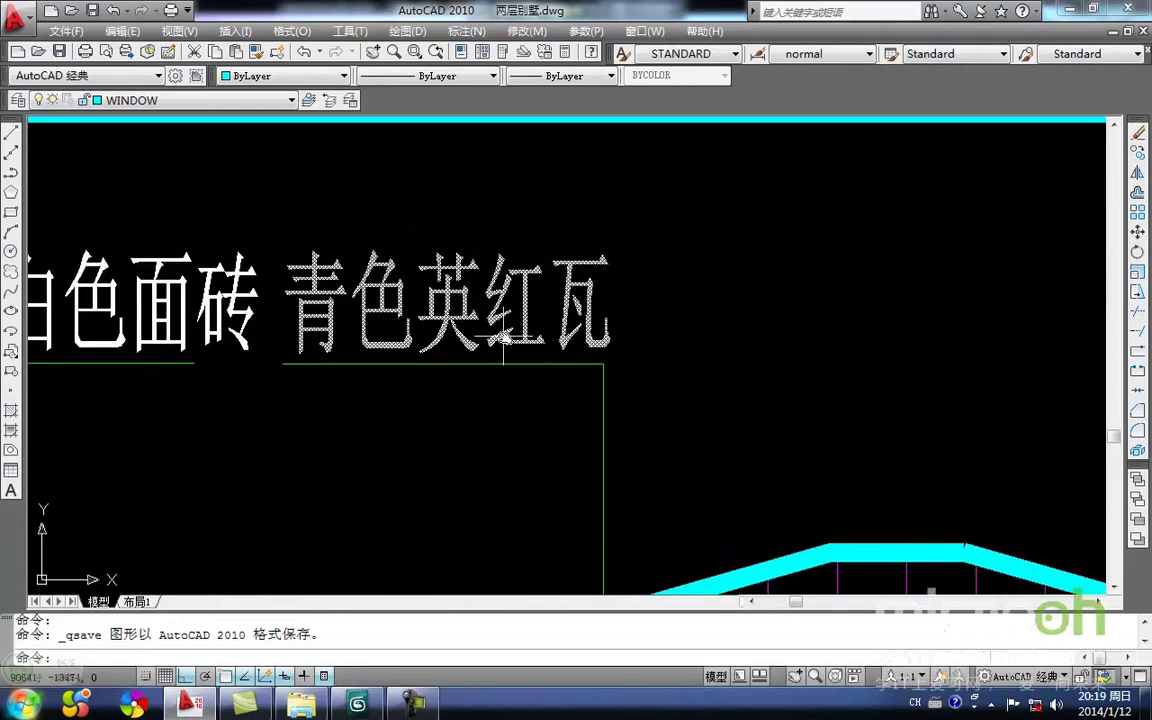
{"action": "scroll", "coordinate": [600, 320], "scroll_direction": "down", "scroll_amount": 2}
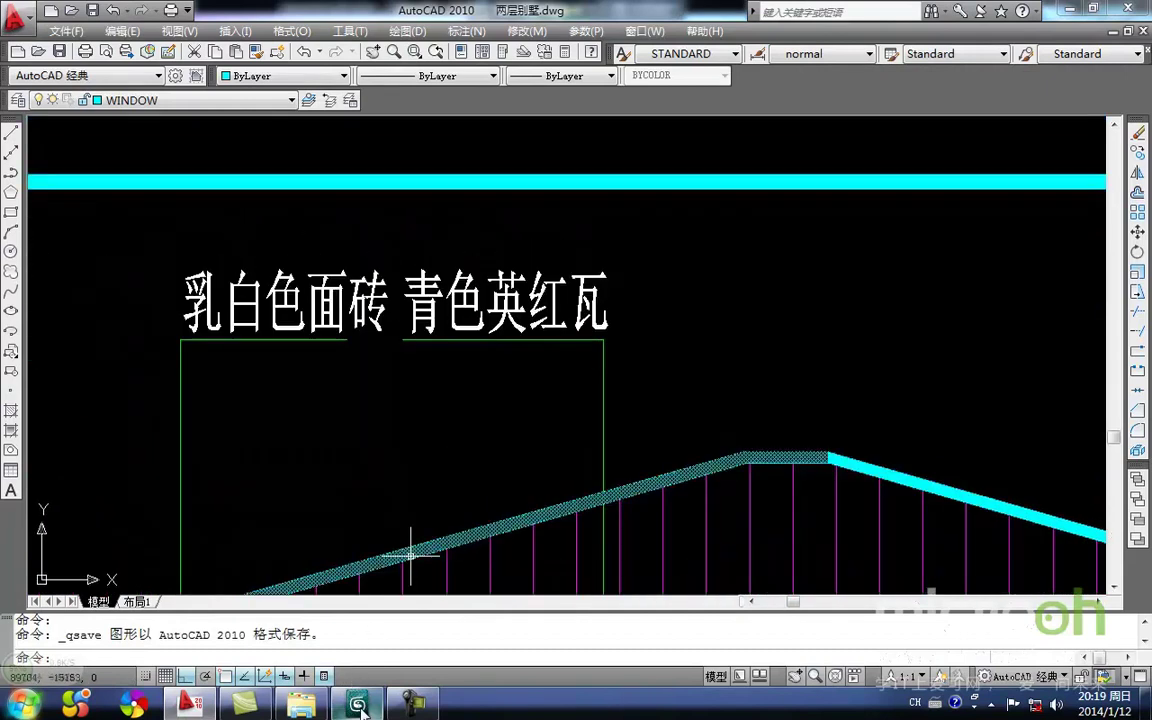
Return to 3ds Max and open the Material Editor with the villa's roof in view beside it
{"action": "left_click", "coordinate": [360, 704]}
{"action": "middle_click_drag", "start_coordinate": [752, 385], "coordinate": [810, 398]}
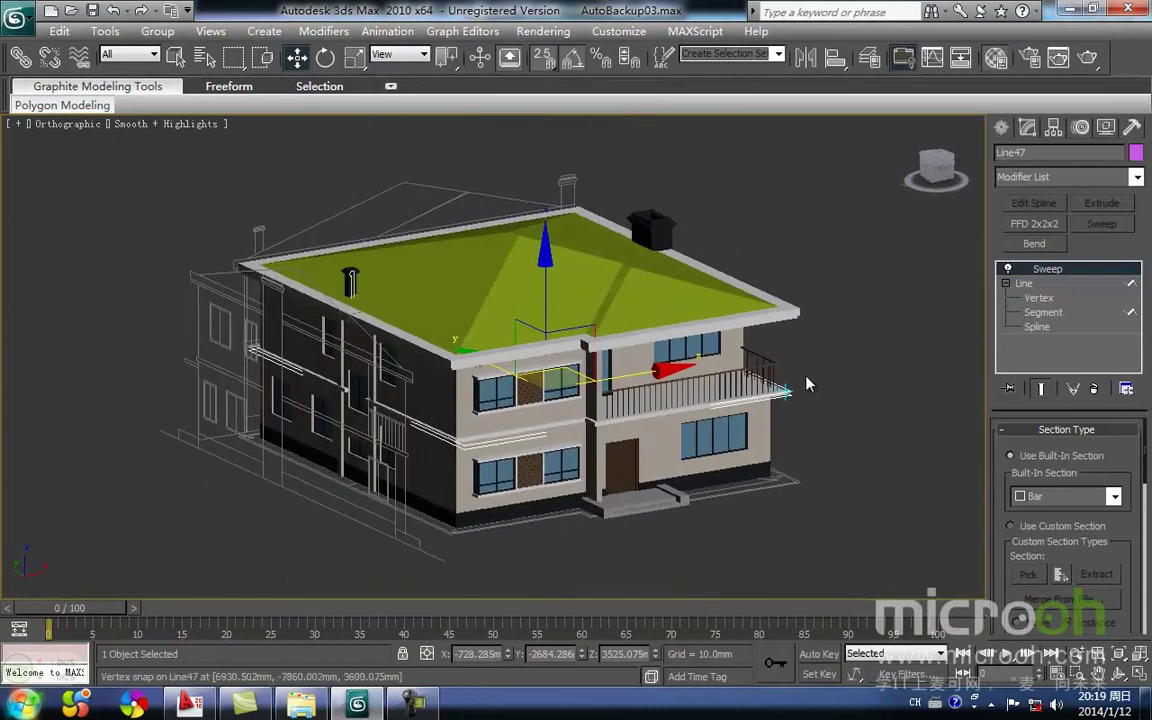
{"action": "key", "text": "m"}
{"action": "scroll", "coordinate": [527, 256], "scroll_direction": "up", "scroll_amount": 2}
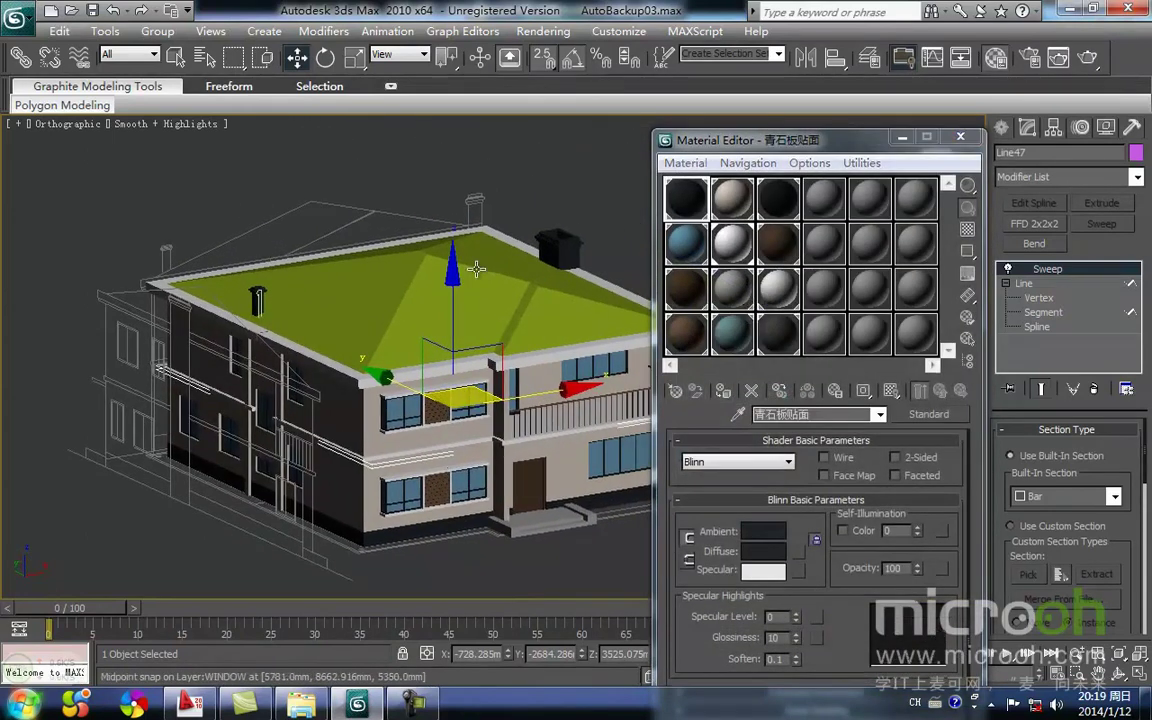
{"action": "scroll", "coordinate": [527, 256], "scroll_direction": "up", "scroll_amount": 3}
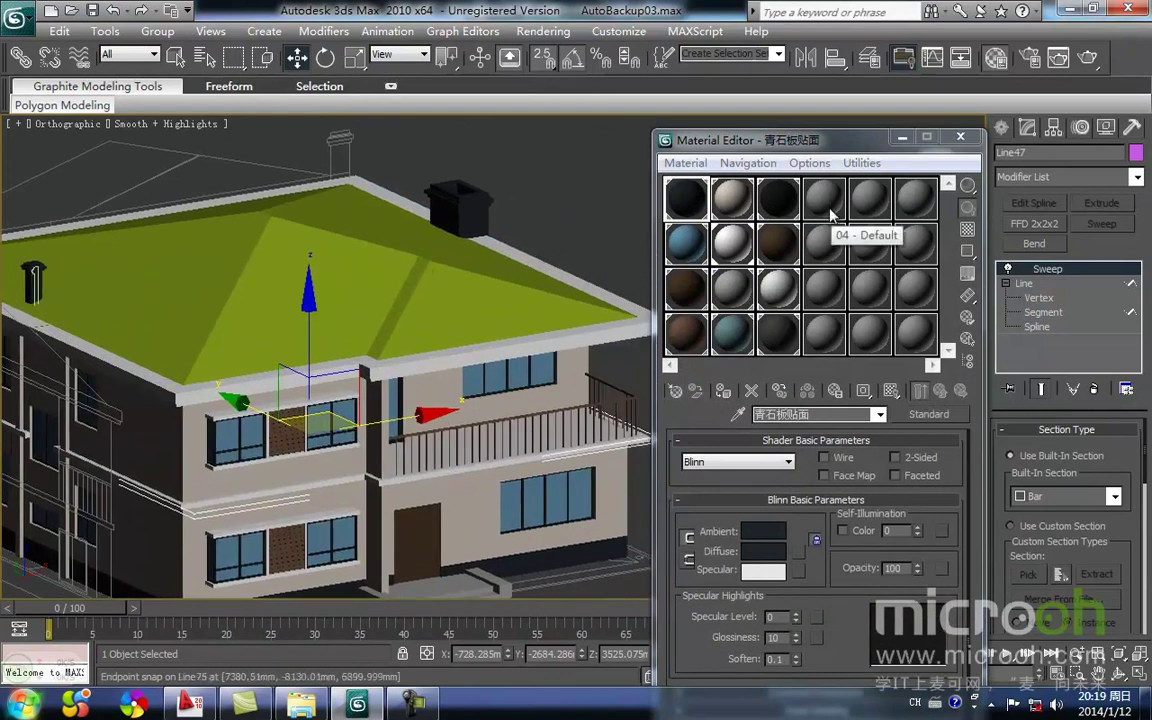
Try the 3 X 2 sample window layout in the Material Editor, then restore the 6 X 4 layout
{"action": "right_click", "coordinate": [830, 212]}
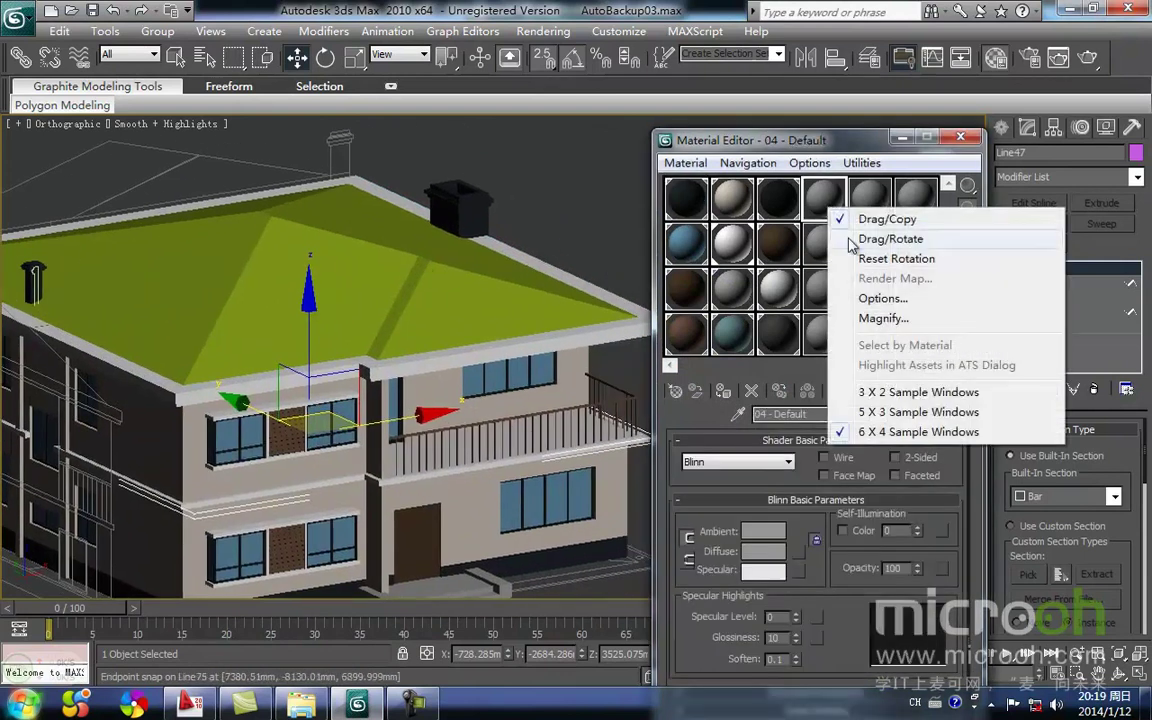
{"action": "left_click", "coordinate": [868, 392]}
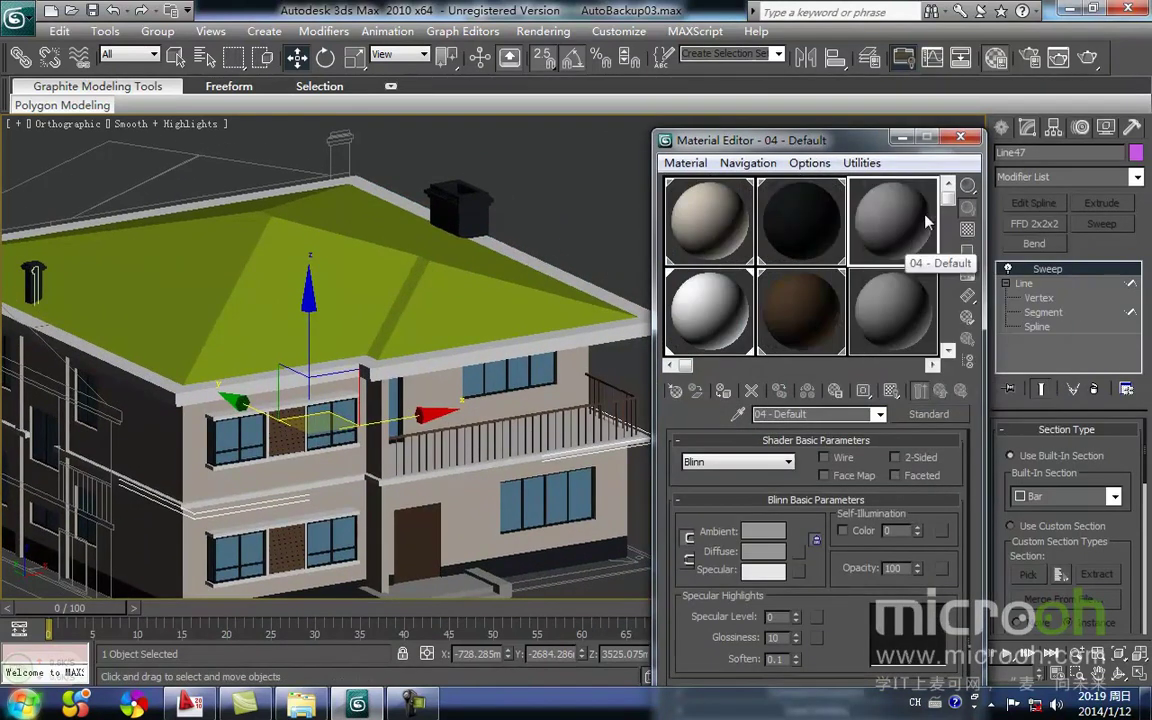
{"action": "mouse_move", "coordinate": [948, 190]}
{"action": "left_mouse_down"}
{"action": "mouse_move", "coordinate": [955, 355]}
{"action": "mouse_move", "coordinate": [946, 186]}
{"action": "left_mouse_up"}
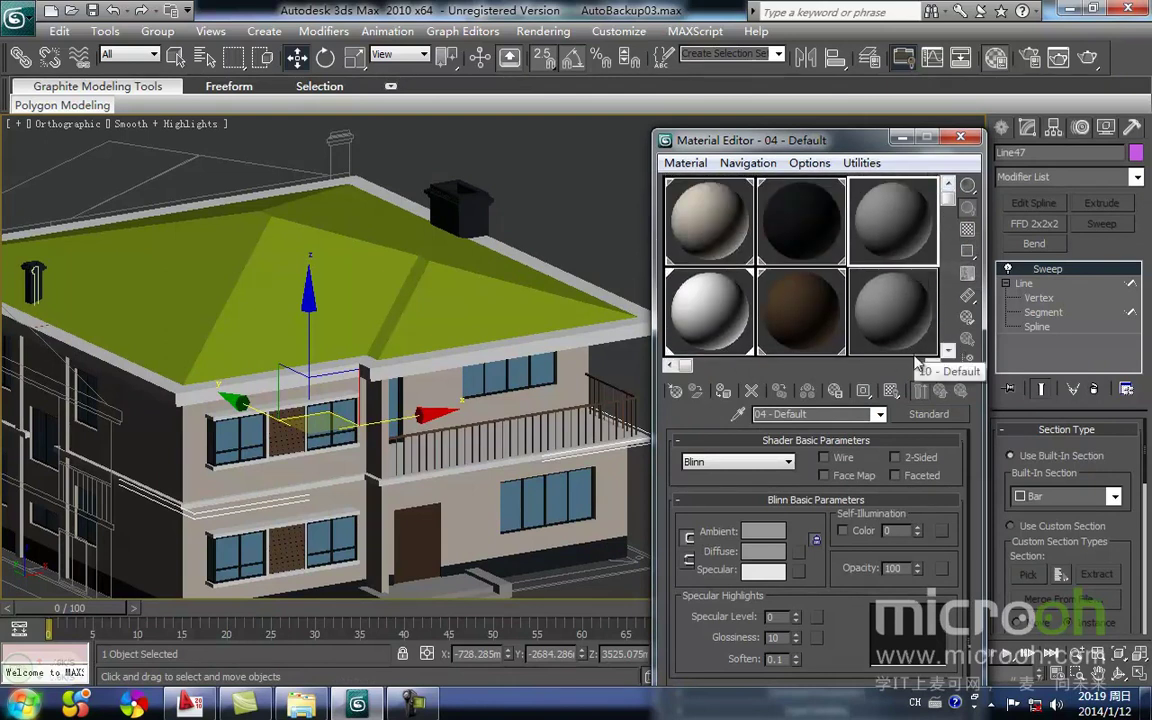
{"action": "left_click", "coordinate": [911, 318]}
{"action": "right_click", "coordinate": [911, 319]}
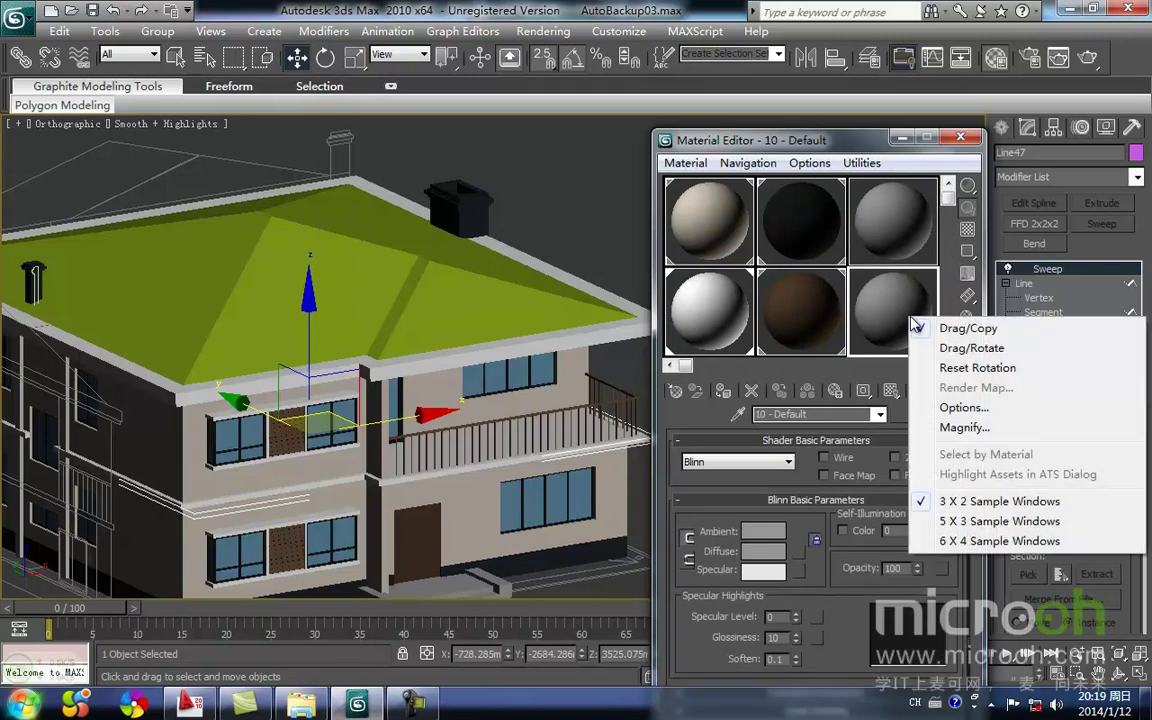
{"action": "left_click", "coordinate": [962, 541]}
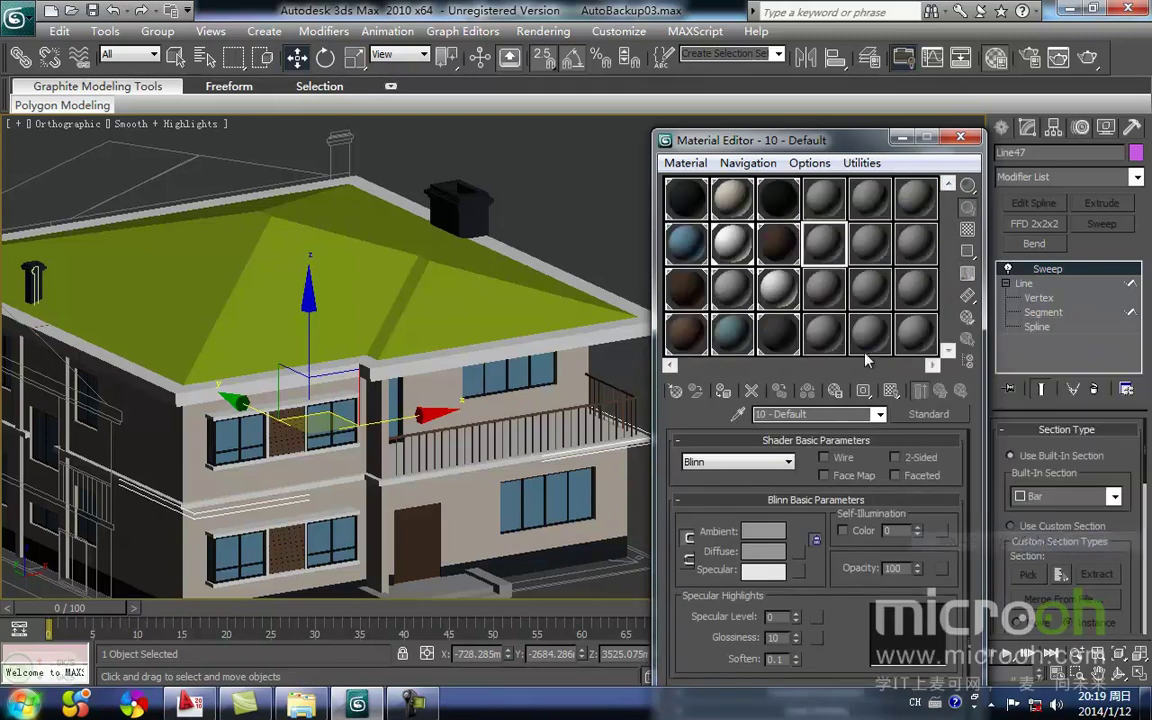
Set the Material Editor to the 5 X 3 sample window layout and select the unused 04 - Default material
{"action": "right_click", "coordinate": [925, 307]}
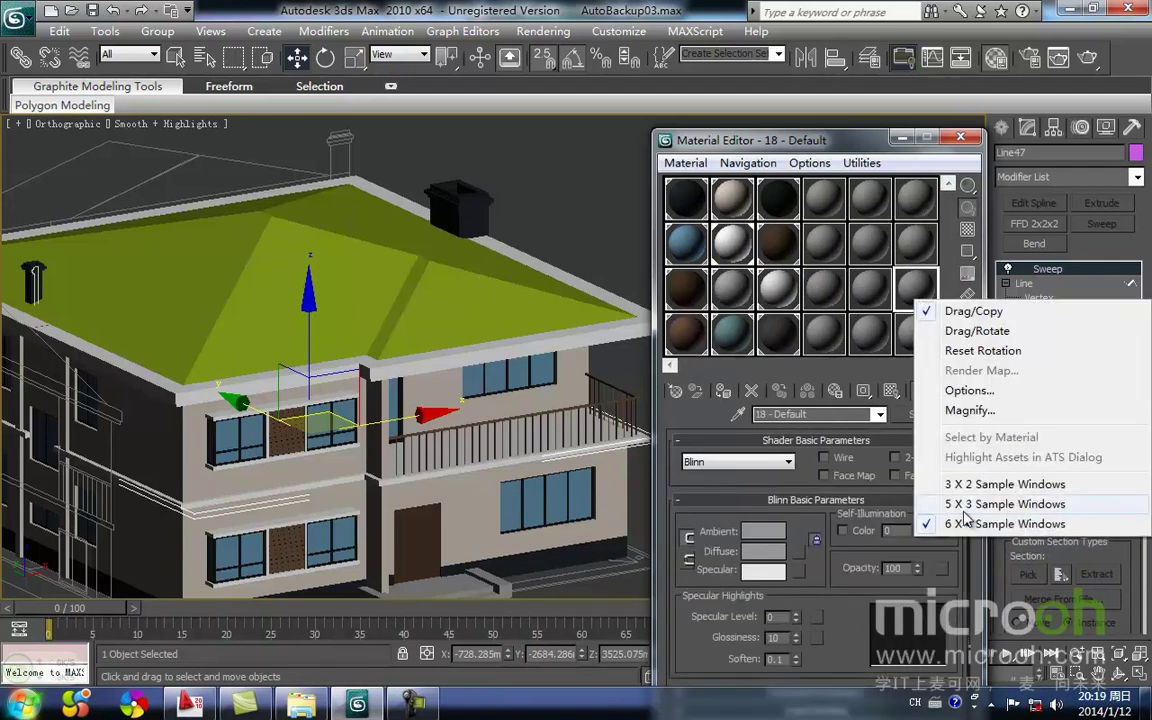
{"action": "left_click", "coordinate": [975, 504]}
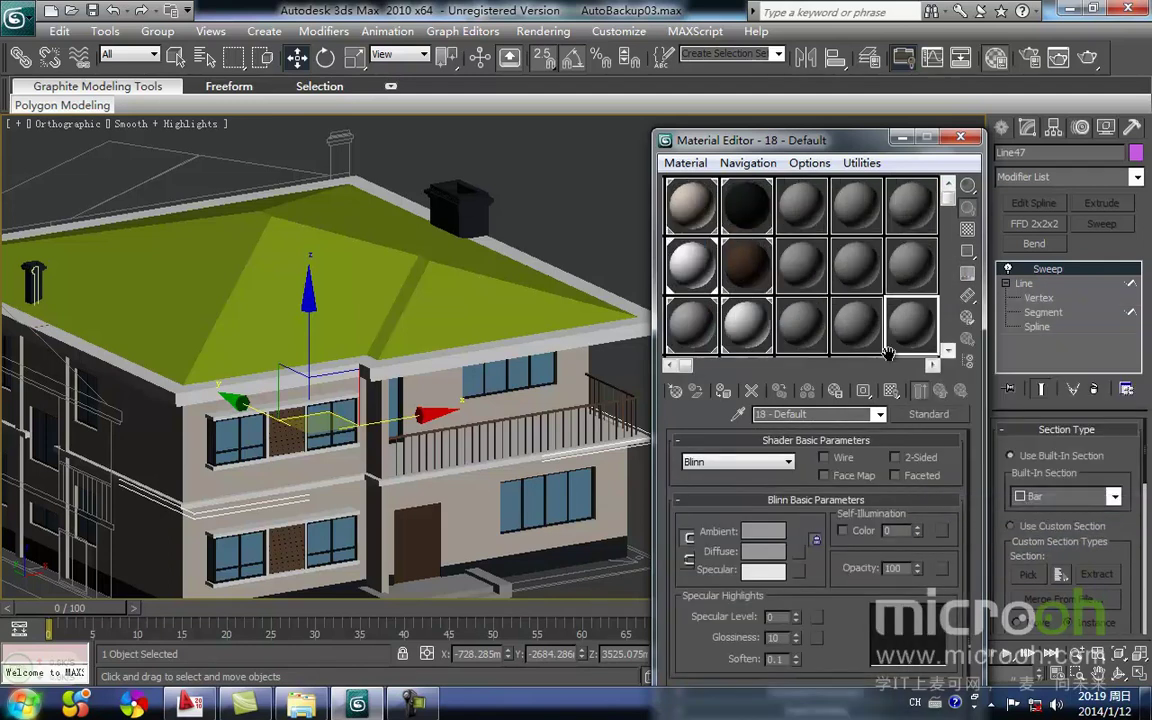
{"action": "left_click", "coordinate": [808, 215]}
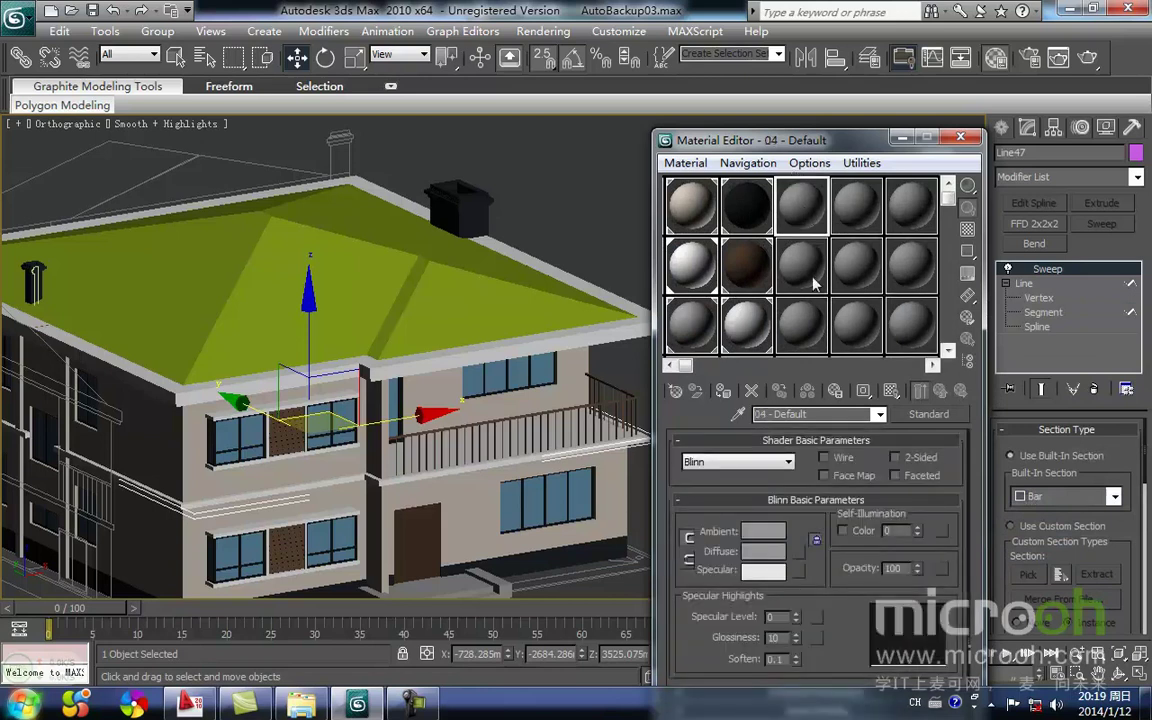
Rename the selected 04 - Default material as 青色英红瓦
{"action": "left_click_drag", "start_coordinate": [814, 413], "coordinate": [705, 428]}
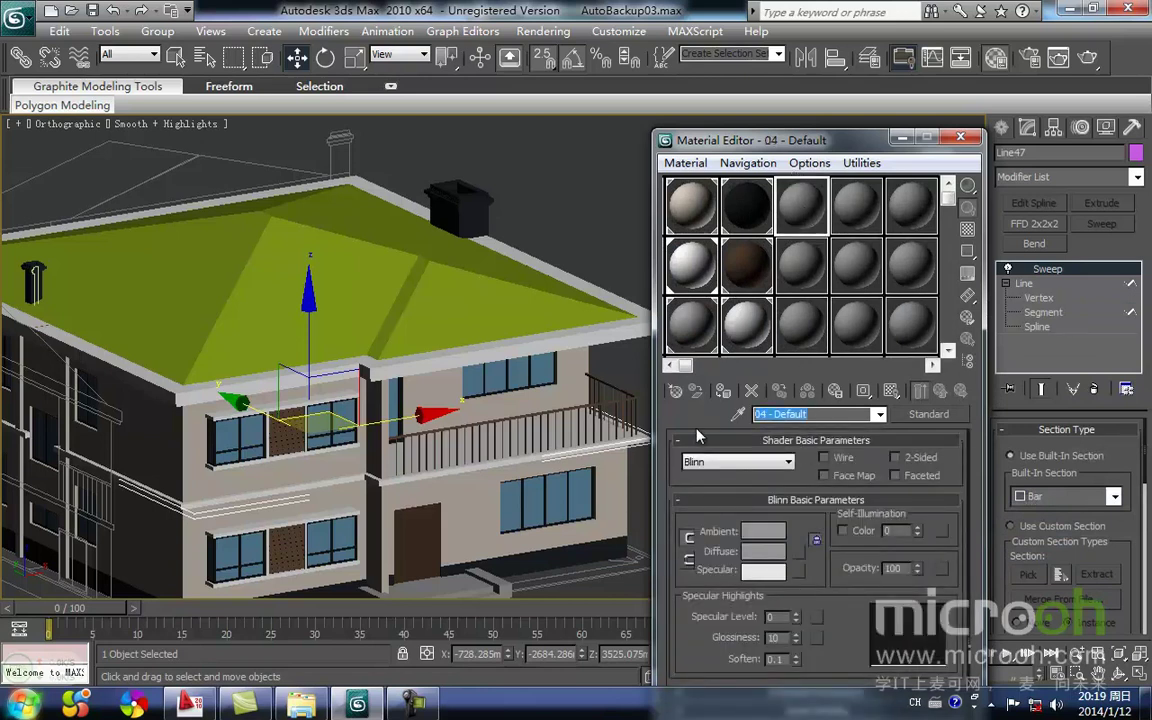
{"action": "key", "text": "BackSpace"}
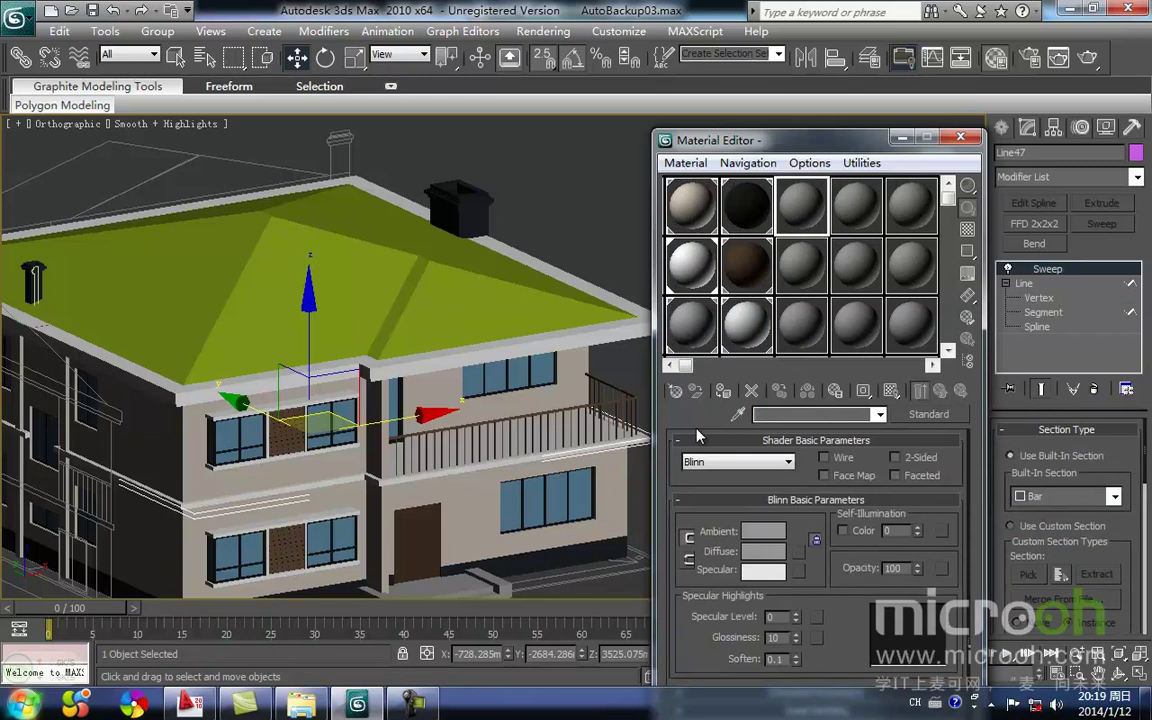
{"action": "type", "text": "qin"}
{"action": "key", "text": "BackSpace"}
{"action": "type", "text": "qingse"}
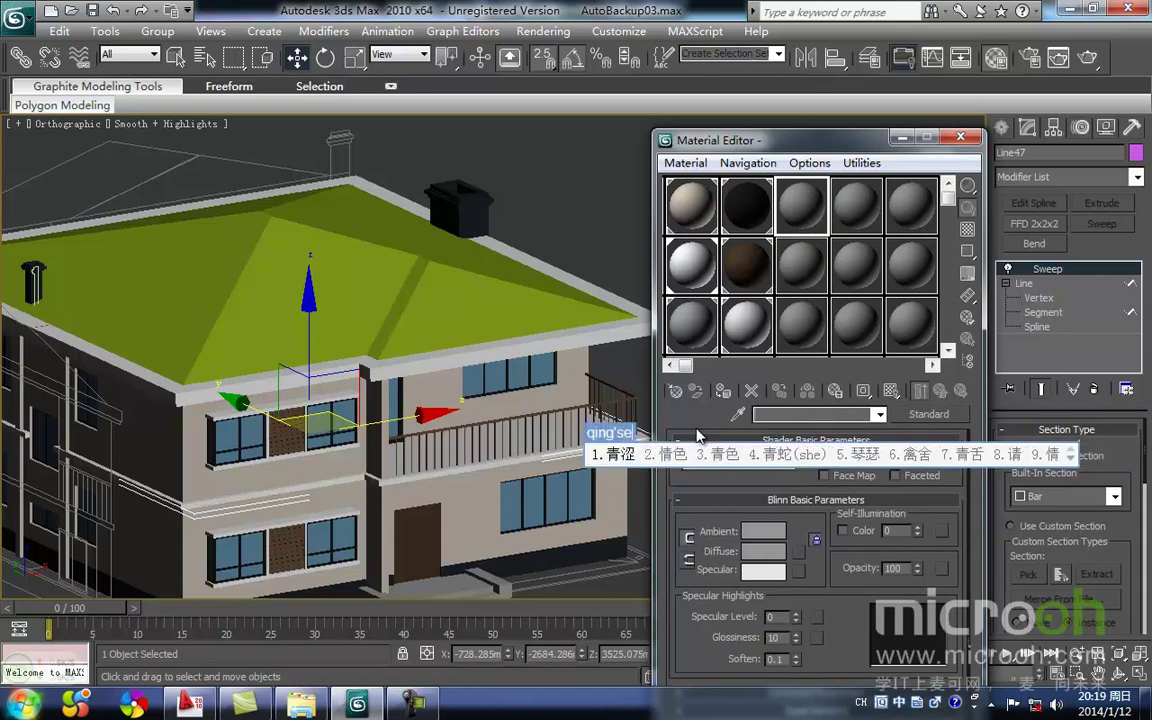
{"action": "type", "text": "3"}
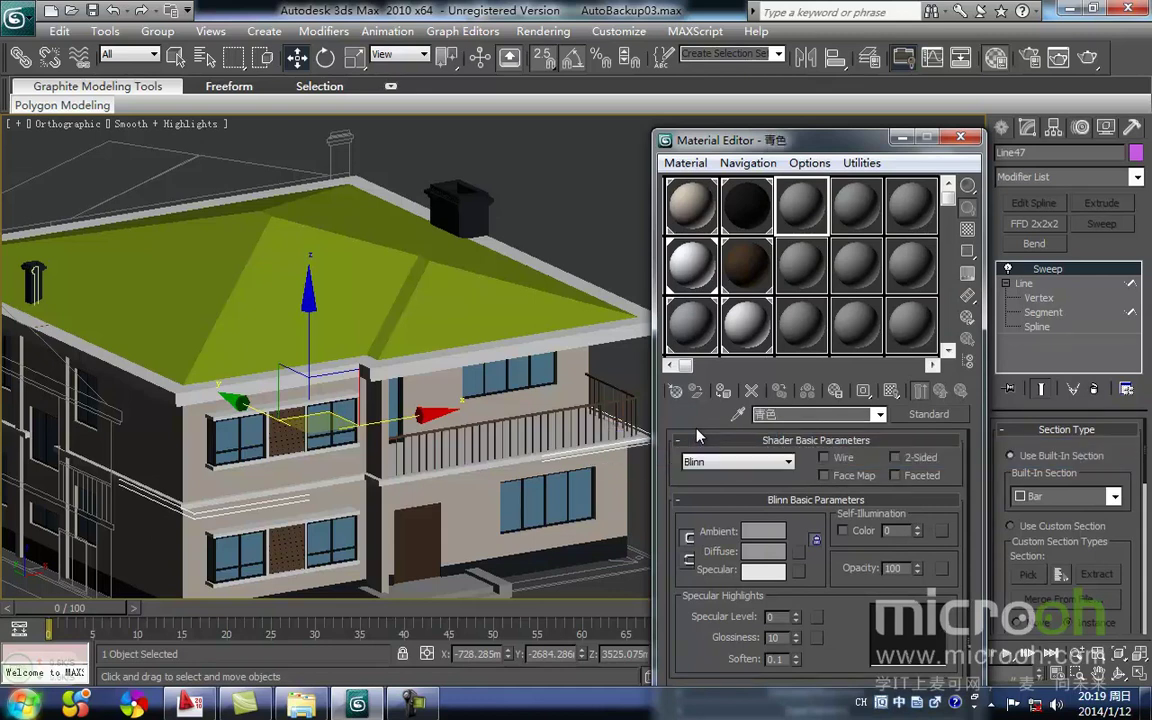
{"action": "type", "text": "wu"}
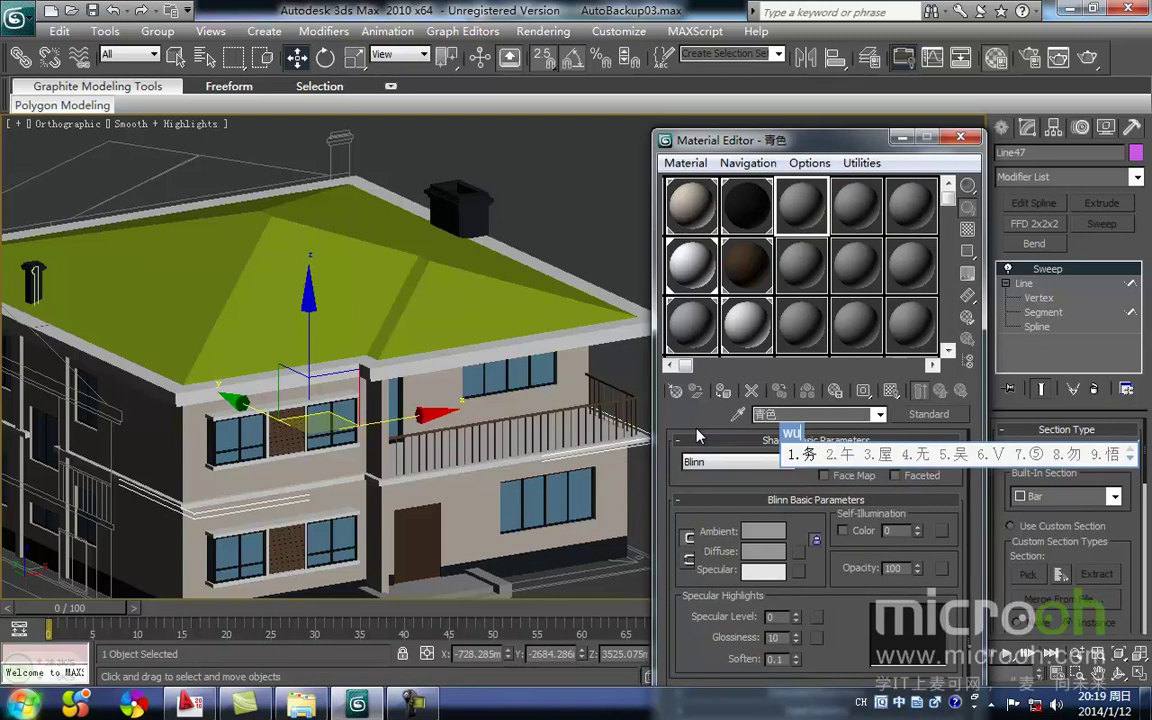
{"action": "key", "text": "Escape"}
{"action": "type", "text": "ying"}
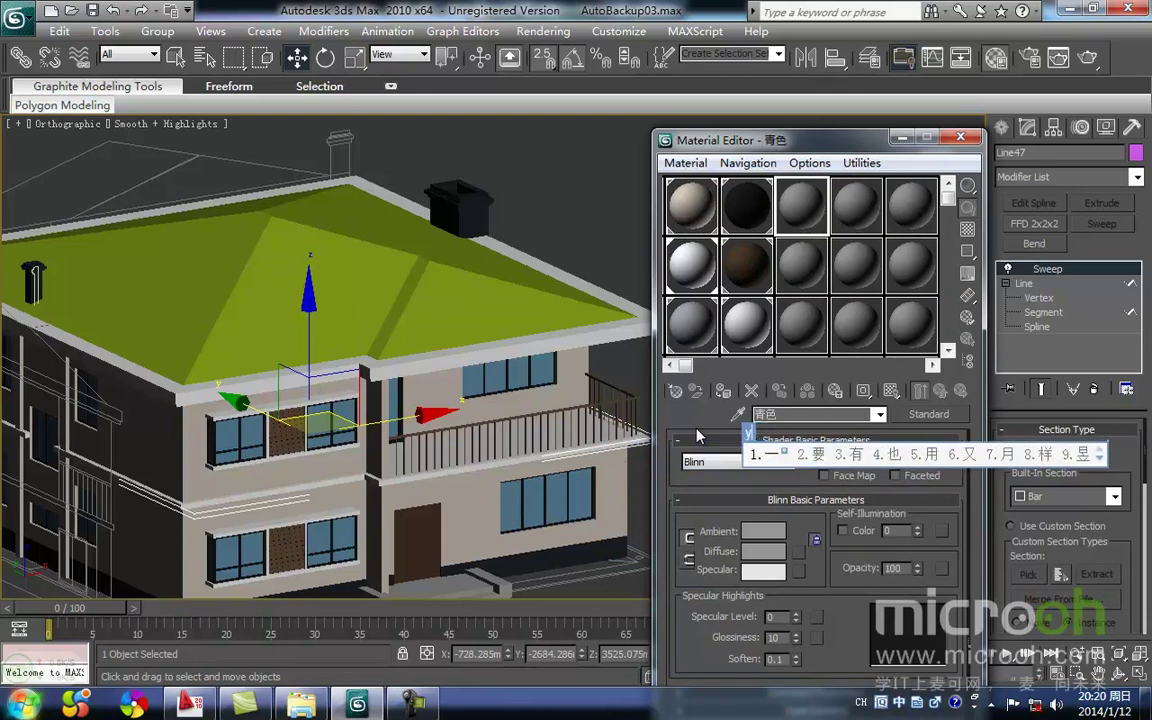
{"action": "key", "text": "Escape"}
{"action": "type", "text": "wal"}
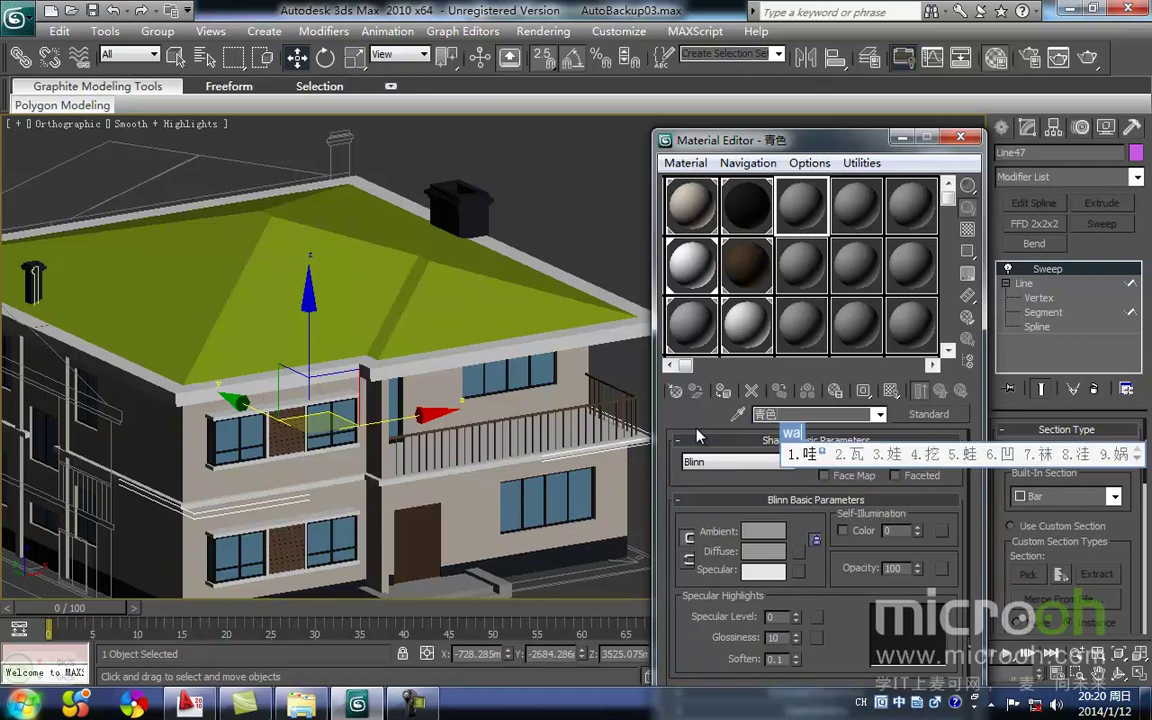
{"action": "type", "text": "2"}
{"action": "key", "text": "BackSpace"}
{"action": "type", "text": "ying"}
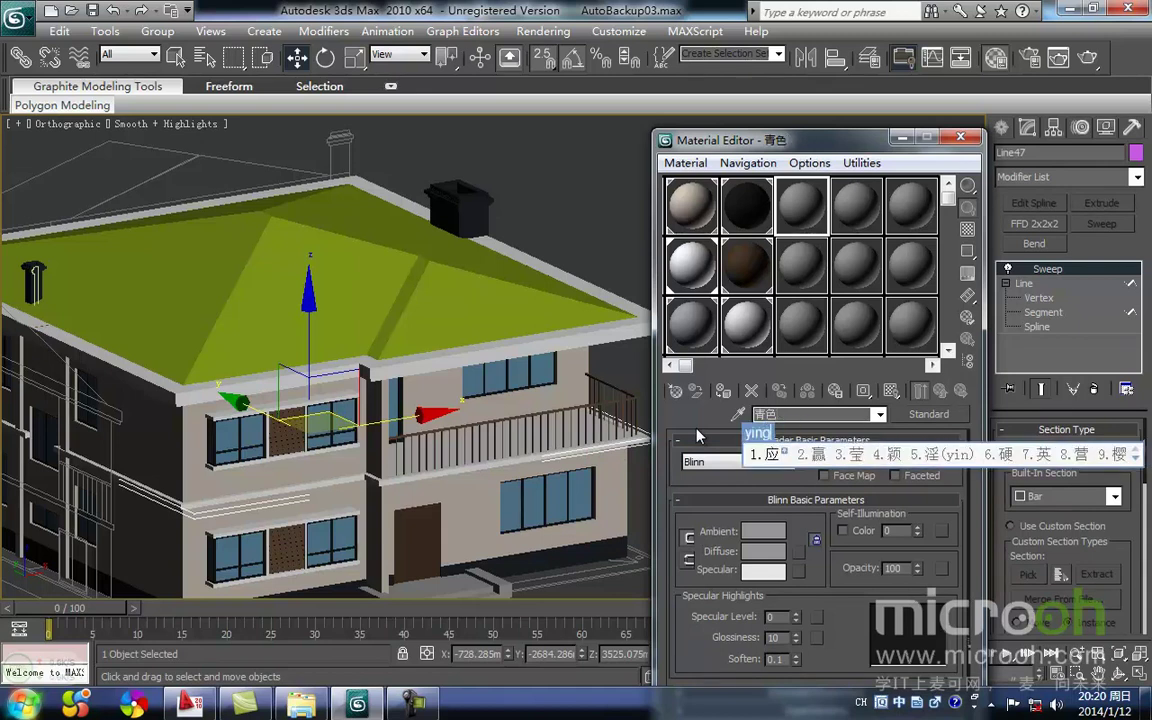
{"action": "key", "text": "Page_Down"}
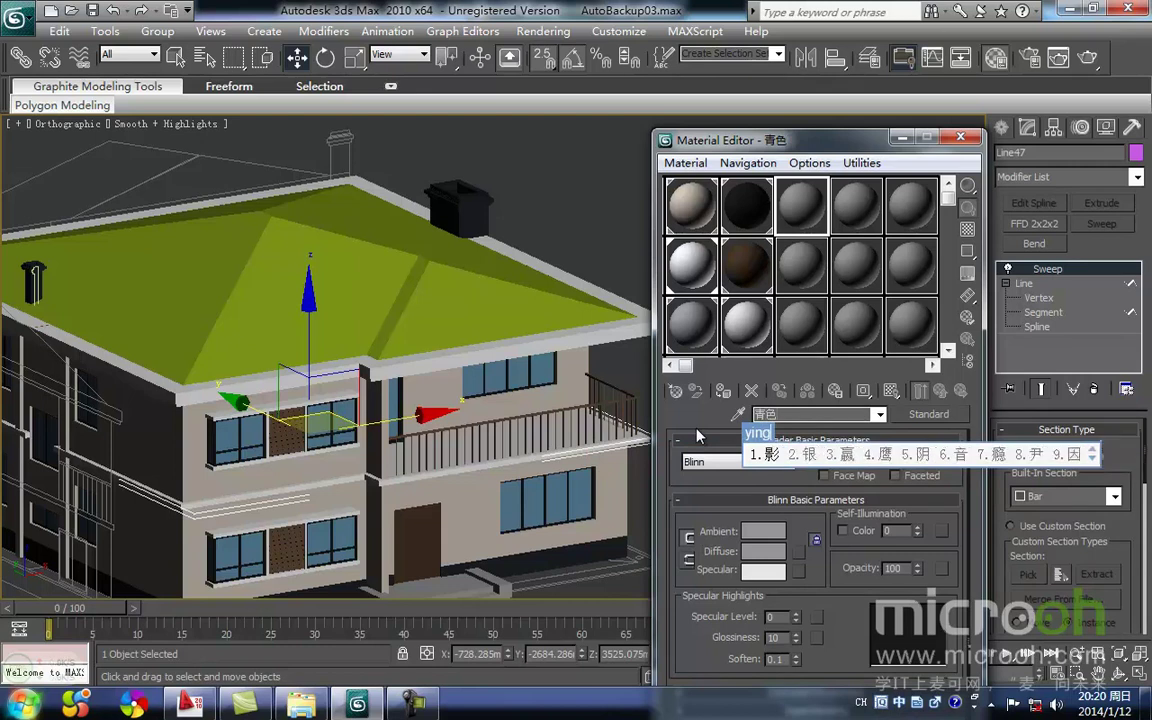
{"action": "key", "text": "Page_Down"}
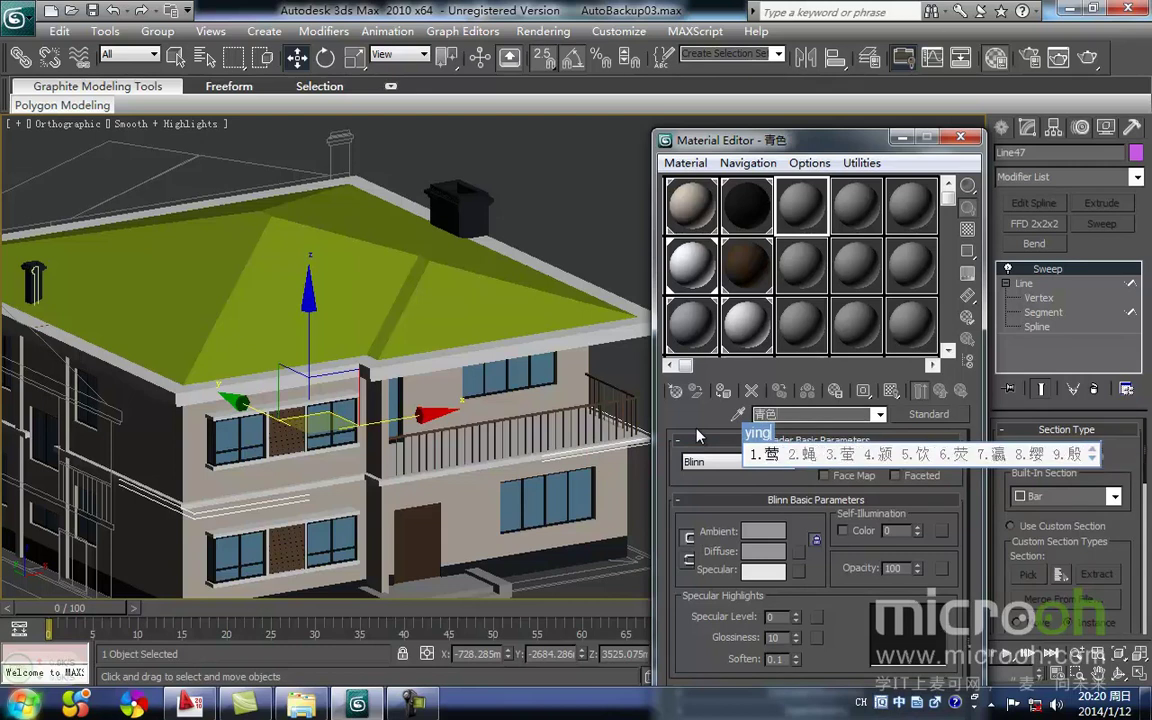
{"action": "key", "text": "BackSpace"}
{"action": "key", "text": "BackSpace"}
{"action": "type", "text": "n"}
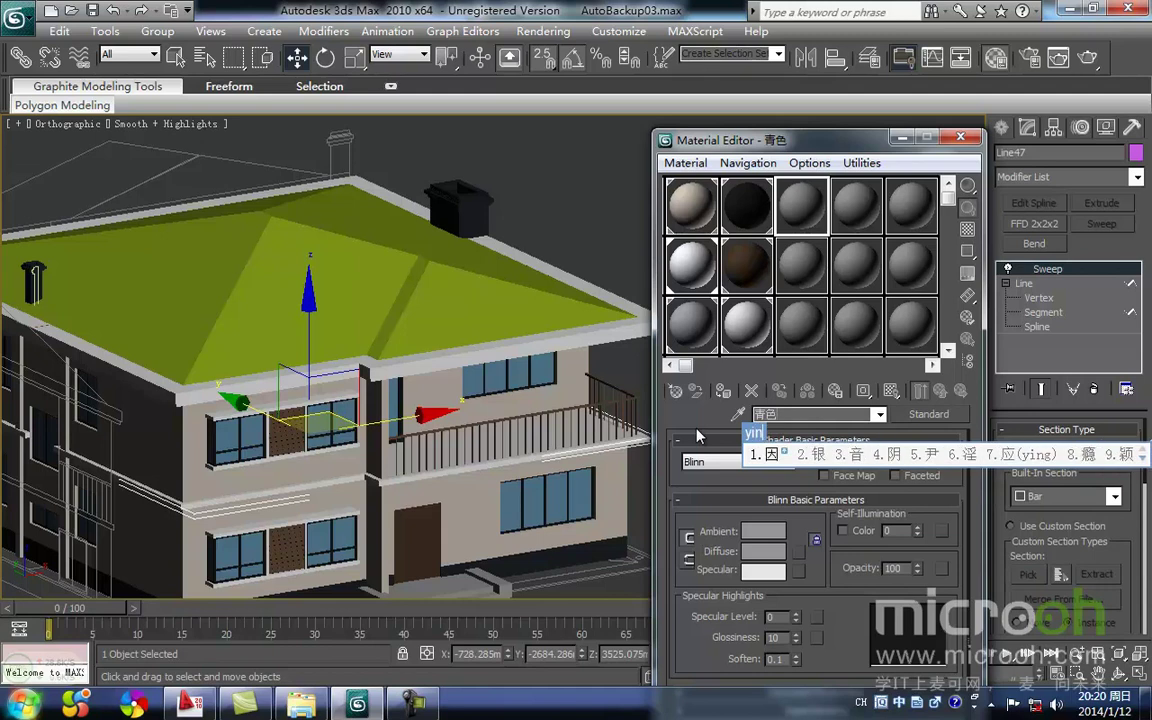
{"action": "type", "text": "g"}
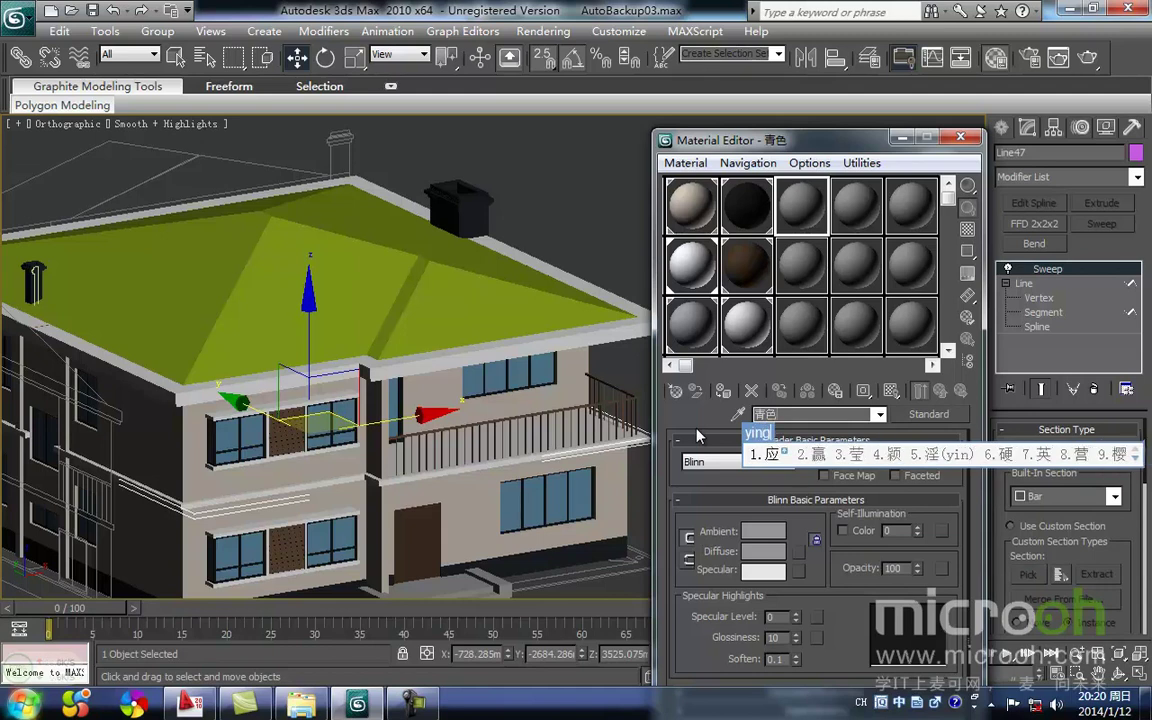
{"action": "key", "text": "Page_Down"}
{"action": "type", "text": "g"}
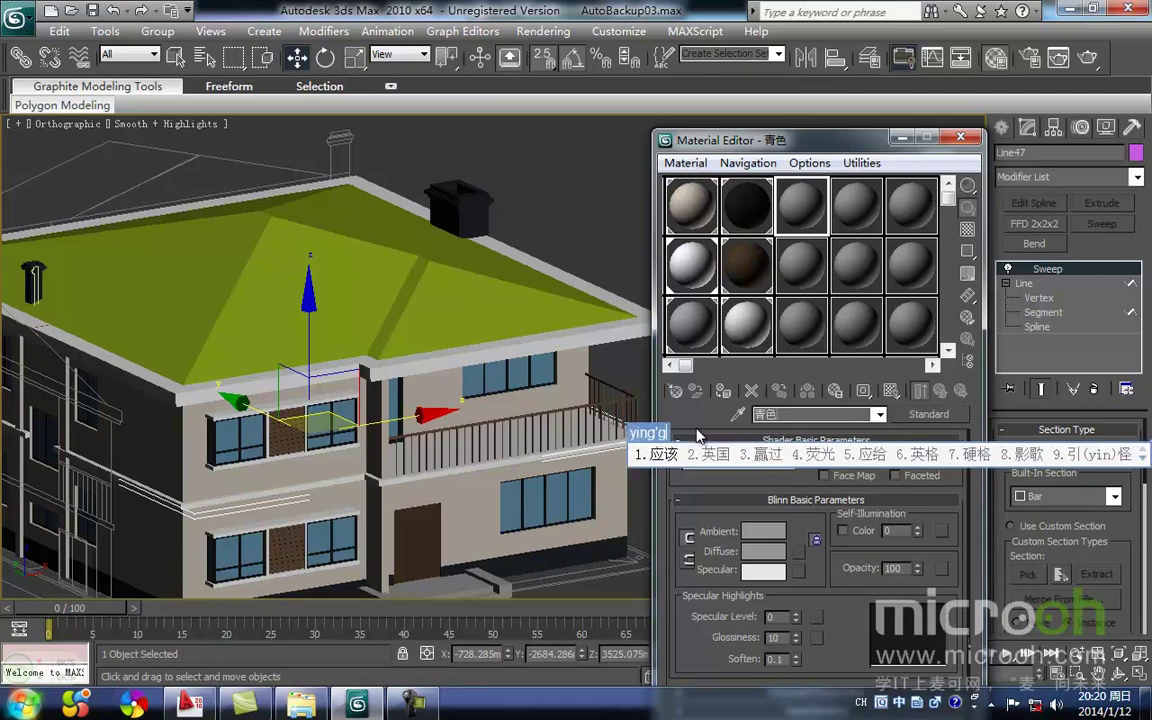
{"action": "type", "text": "2"}
{"action": "key", "text": "BackSpace"}
{"action": "type", "text": "hong"}
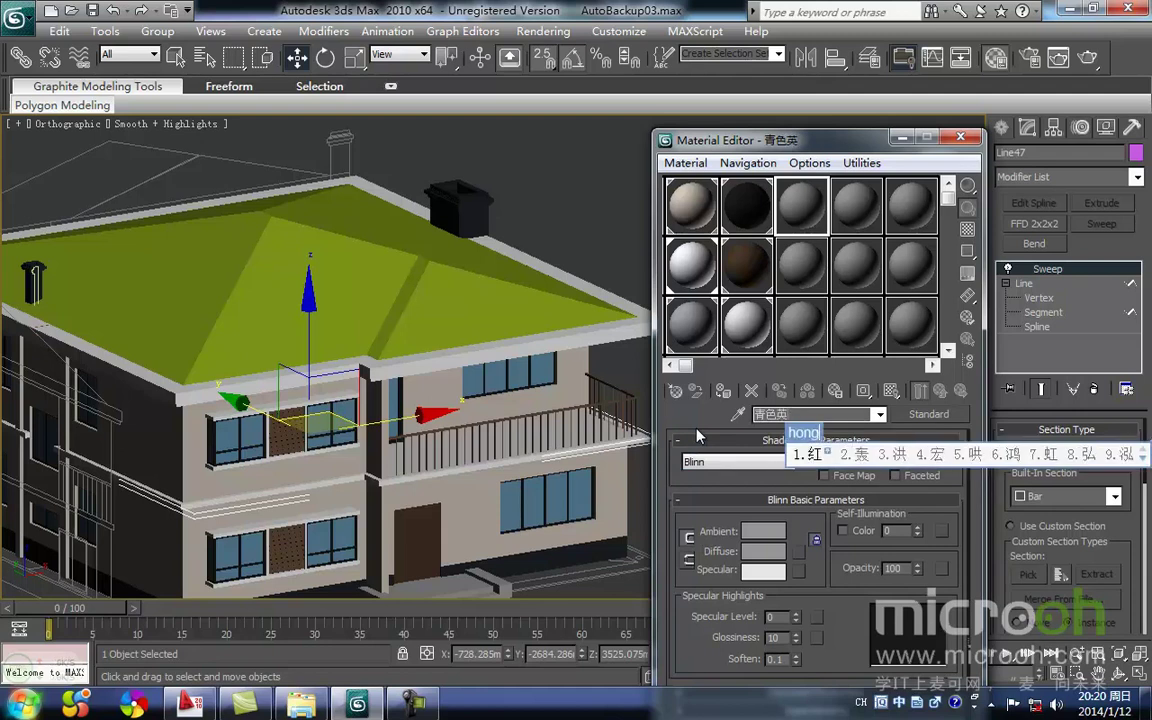
{"action": "key", "text": "space"}
{"action": "type", "text": "wa"}
{"action": "key", "text": "space"}
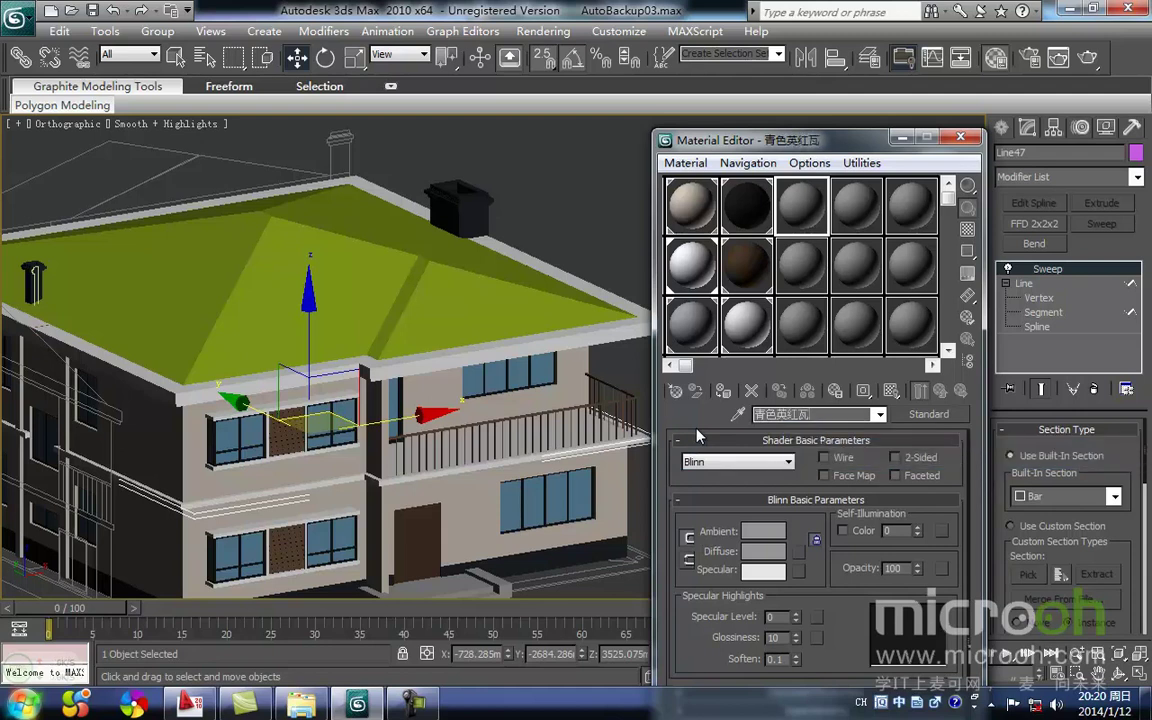
Set the tile material's ambient and diffuse color to a dark blue-green, about red 55, green 76, blue 78
{"action": "left_click", "coordinate": [763, 531]}
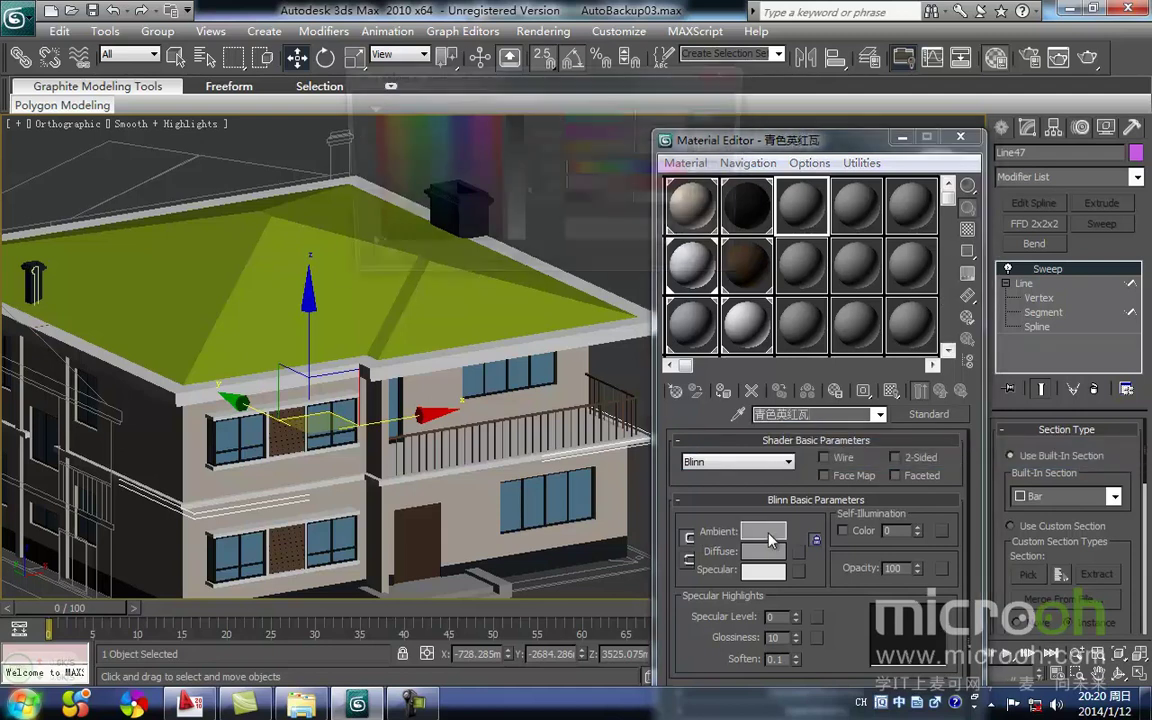
{"action": "left_click_drag", "start_coordinate": [408, 206], "coordinate": [374, 228]}
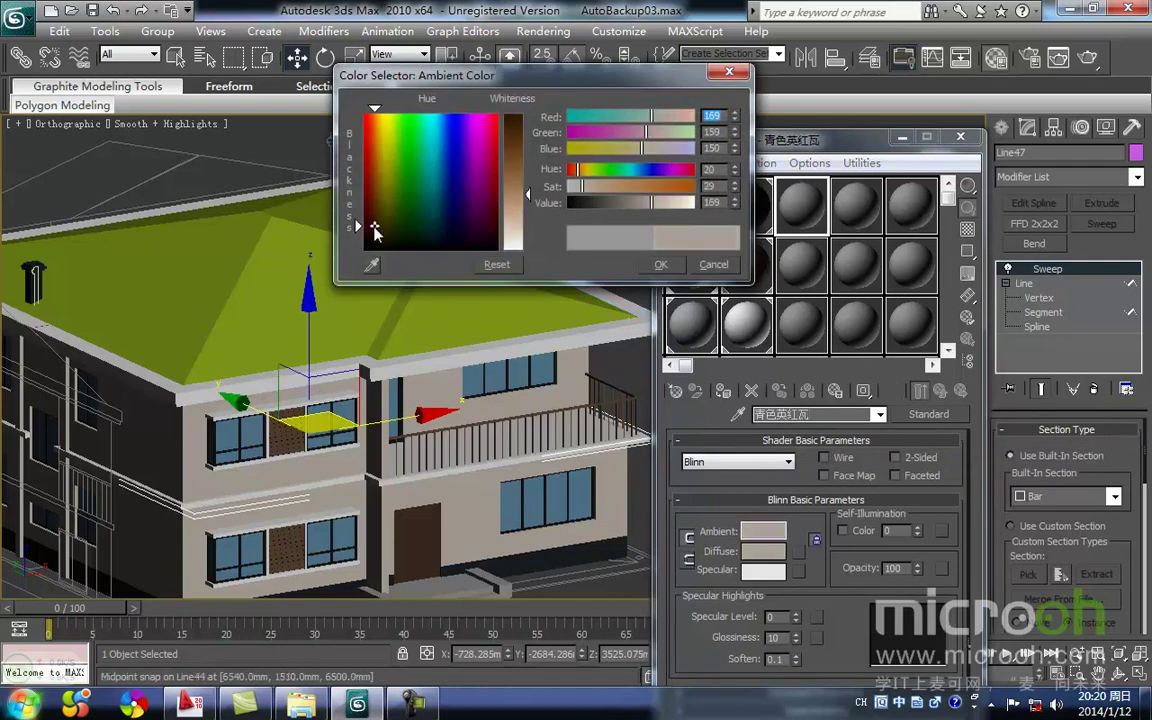
{"action": "left_click_drag", "start_coordinate": [527, 192], "coordinate": [527, 129]}
{"action": "mouse_move", "coordinate": [376, 228]}
{"action": "left_mouse_down"}
{"action": "mouse_move", "coordinate": [385, 218]}
{"action": "mouse_move", "coordinate": [393, 238]}
{"action": "left_mouse_up"}
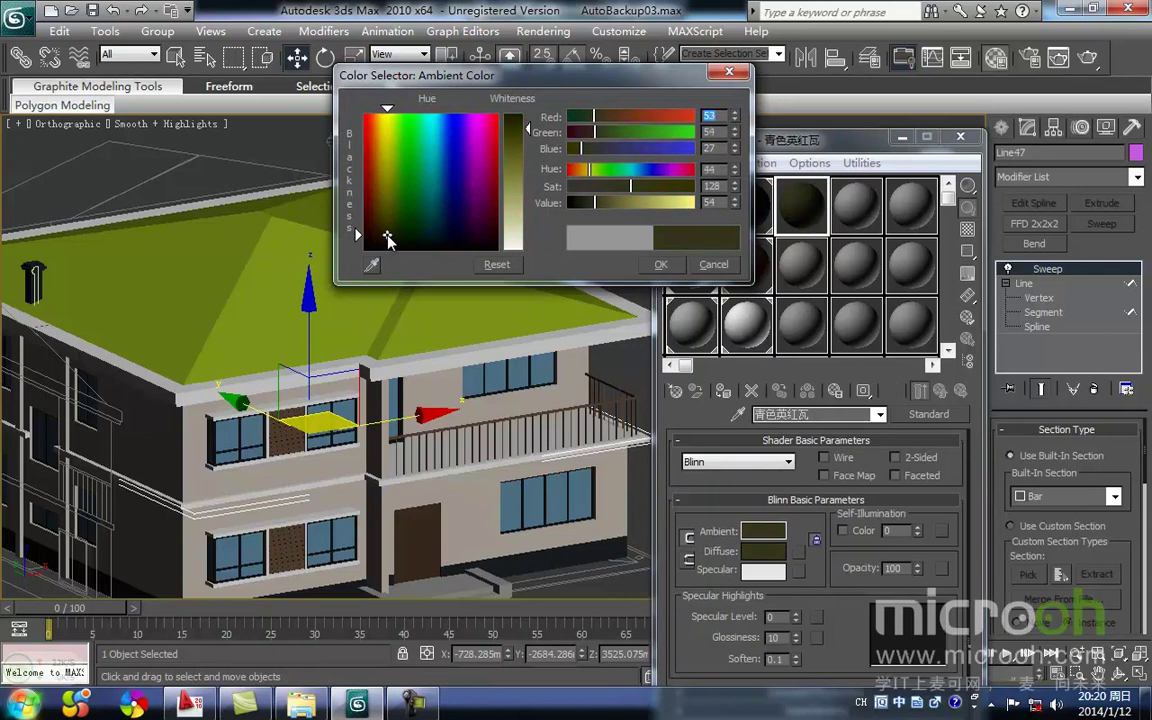
{"action": "left_click_drag", "start_coordinate": [395, 240], "coordinate": [397, 243]}
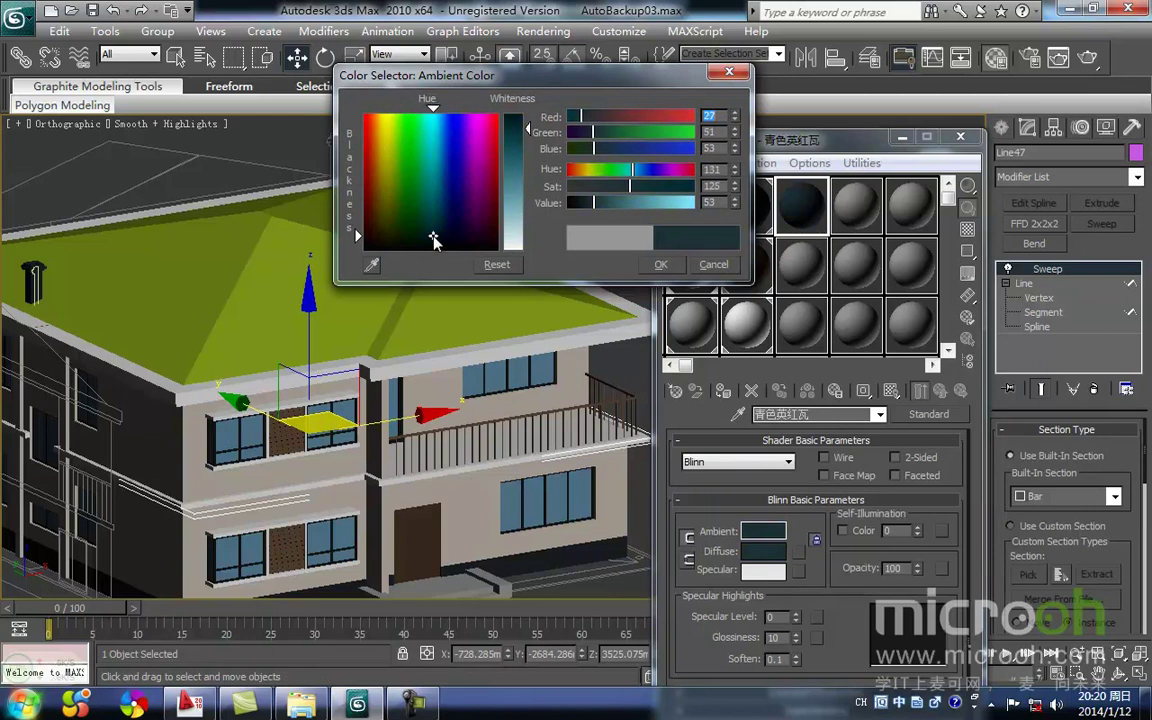
{"action": "left_click_drag", "start_coordinate": [532, 131], "coordinate": [525, 147]}
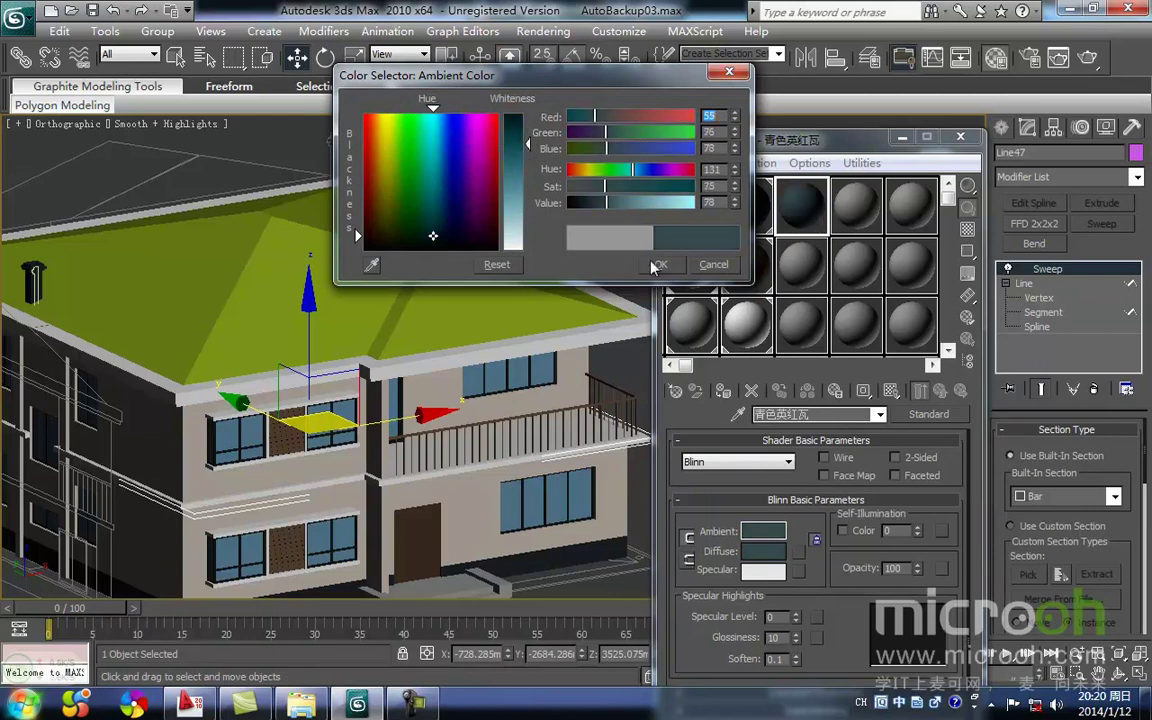
{"action": "left_click", "coordinate": [670, 266]}
Assign the 青色英红瓦 material to the villa's roof, deselect it and close the Material Editor
{"action": "middle_click_drag", "start_coordinate": [446, 276], "coordinate": [354, 309]}
{"action": "left_click", "coordinate": [590, 177]}
{"action": "left_click", "coordinate": [448, 283]}
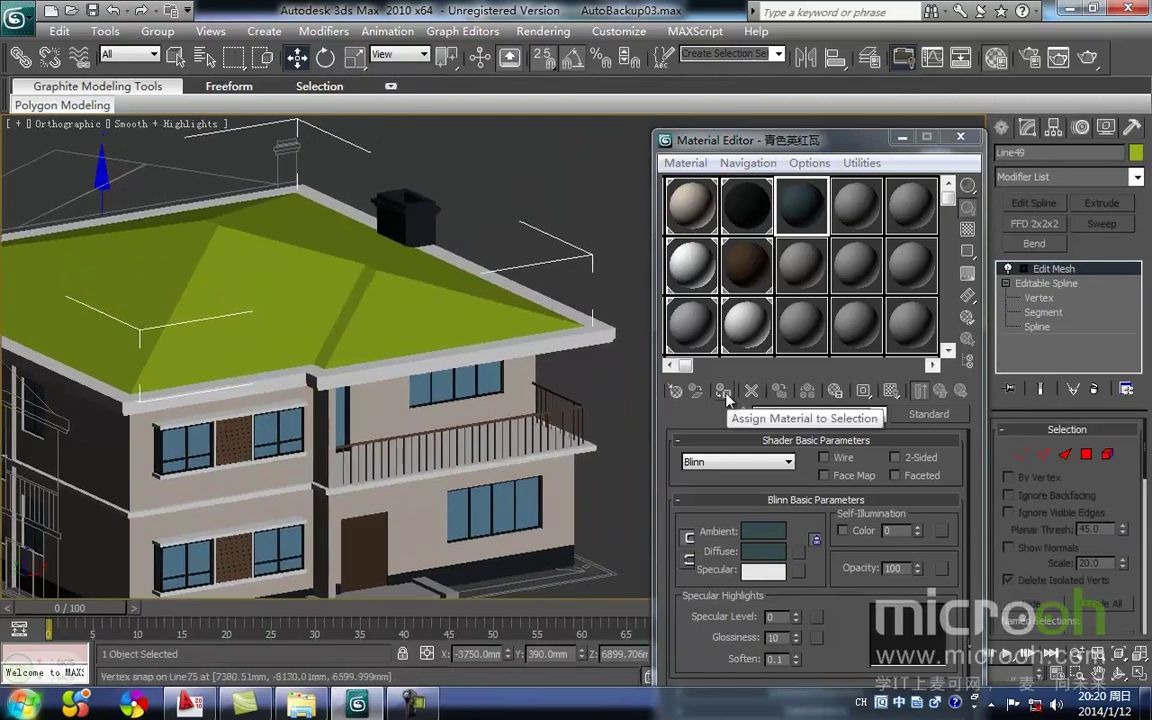
{"action": "left_click", "coordinate": [726, 396]}
{"action": "left_click", "coordinate": [530, 240]}
{"action": "scroll", "coordinate": [484, 368], "scroll_direction": "down", "scroll_amount": 5}
{"action": "middle_click_drag", "start_coordinate": [483, 370], "coordinate": [478, 398], "text": "alt"}
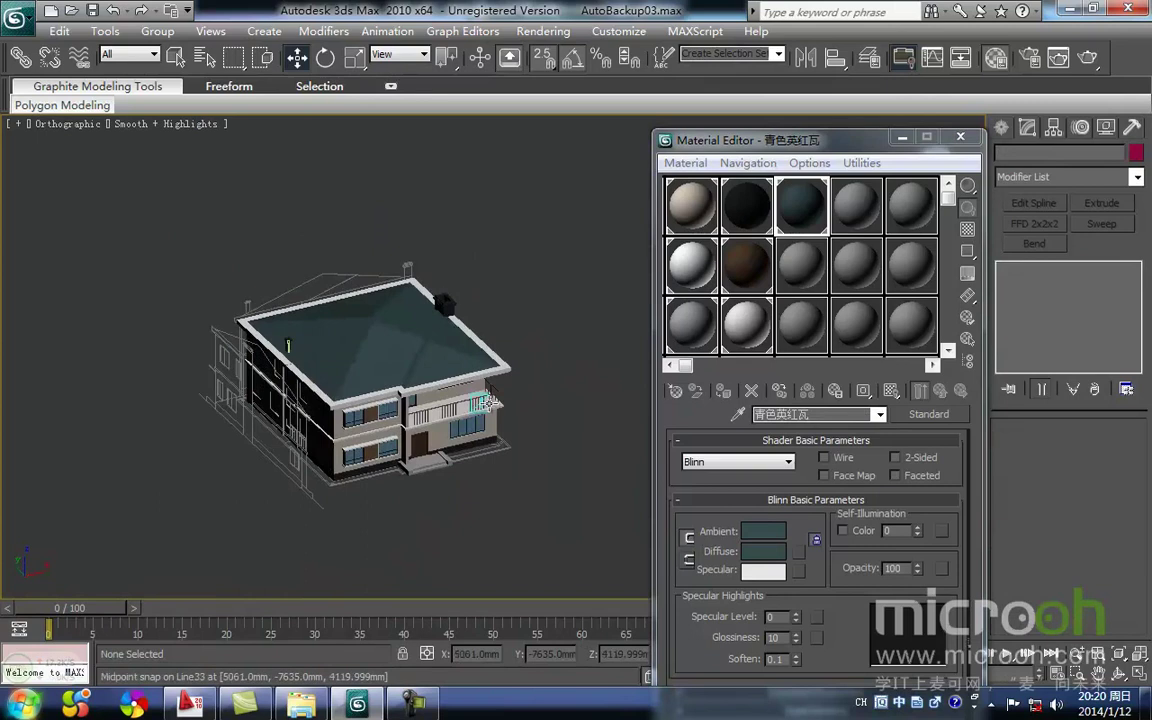
{"action": "left_click", "coordinate": [970, 141]}
{"action": "middle_click_drag", "start_coordinate": [543, 478], "coordinate": [449, 487], "text": "alt"}
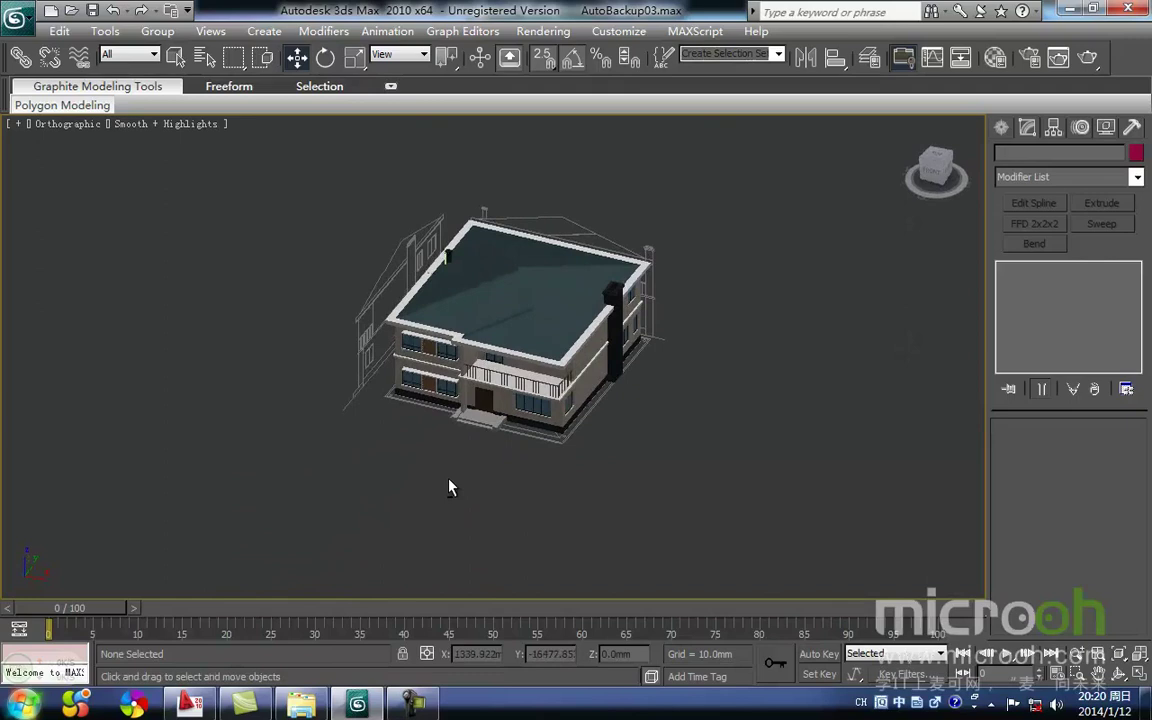